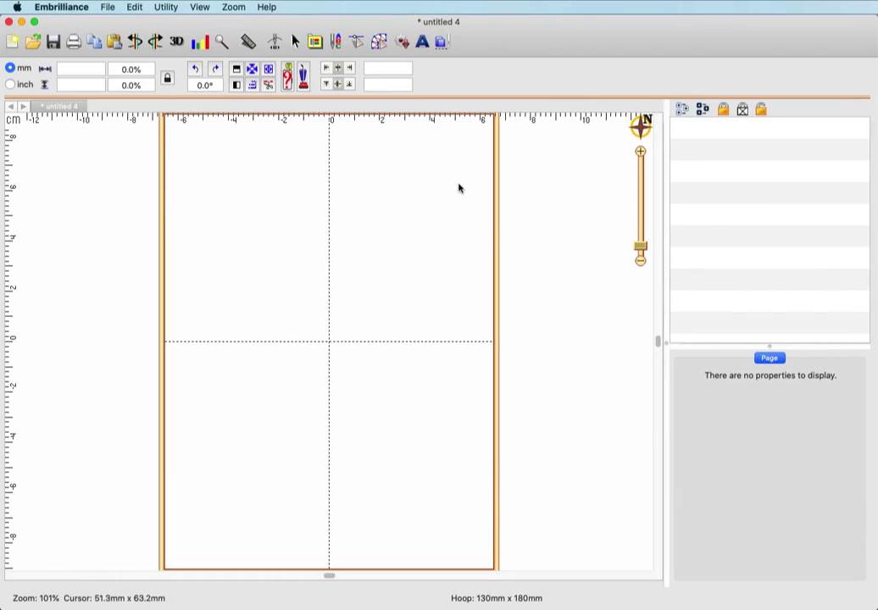
- Import the "double love" image in create mode and enlarge it to span the full 130 mm width of the hoop
{"action": "left_click", "coordinate": [378, 44]}
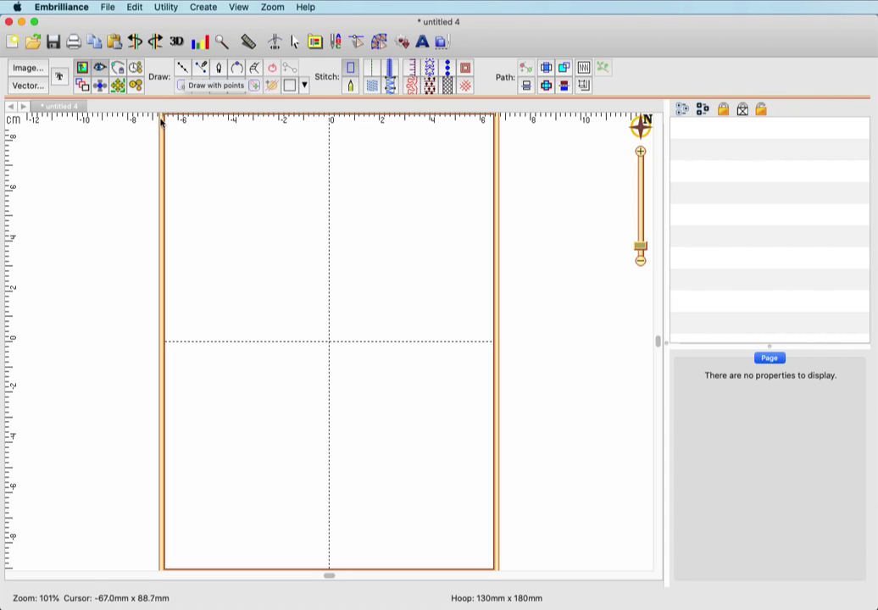
{"action": "left_click", "coordinate": [25, 68]}
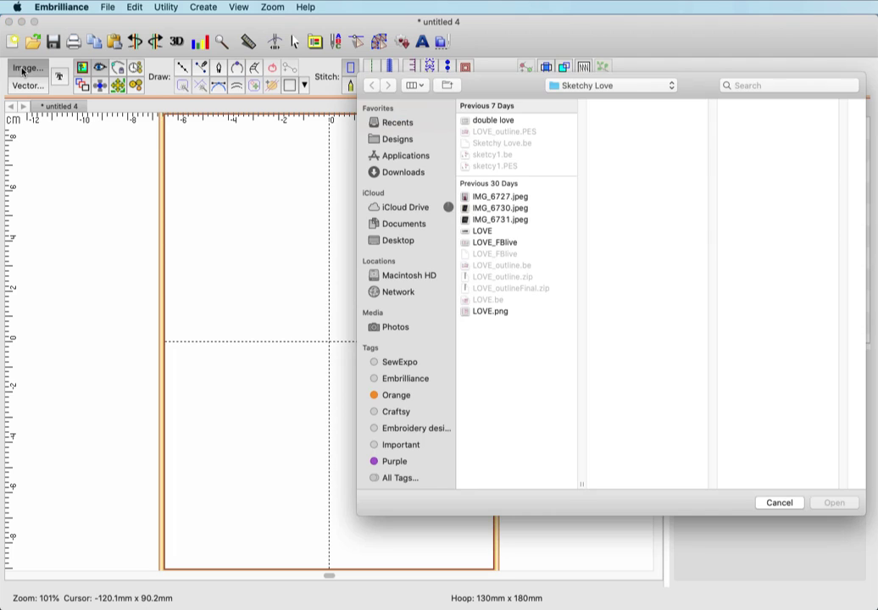
{"action": "left_click", "coordinate": [487, 122]}
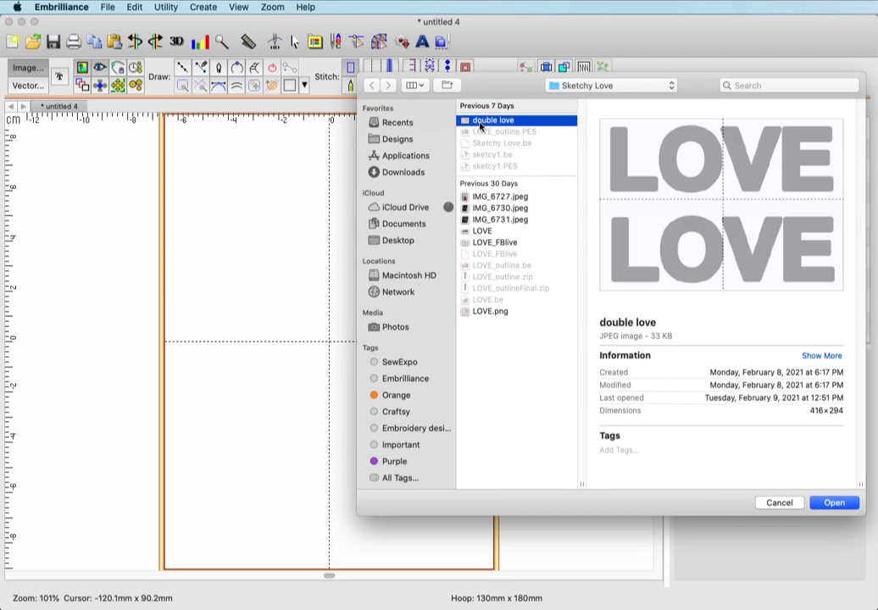
{"action": "left_click", "coordinate": [839, 504]}
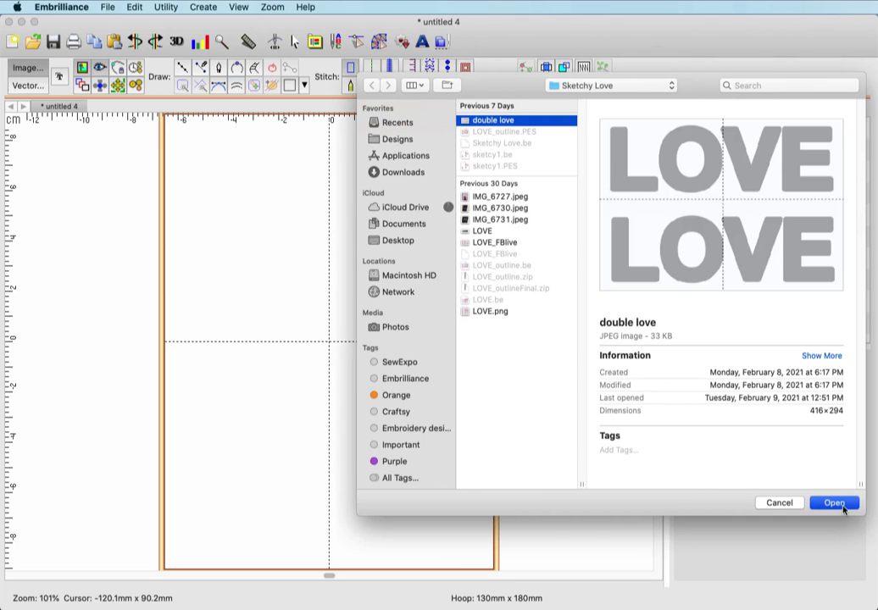
{"action": "left_click", "coordinate": [361, 367]}
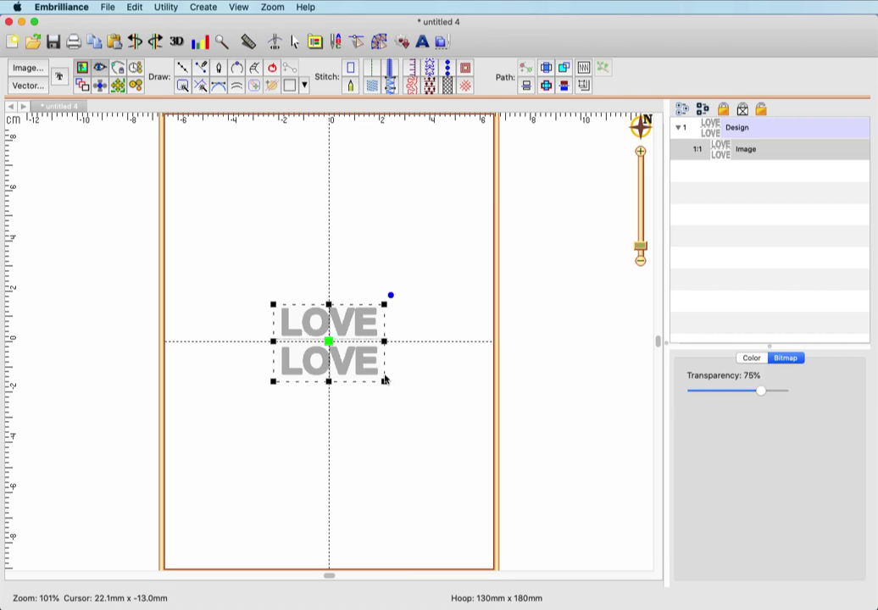
{"action": "left_click_drag", "start_coordinate": [384, 381], "coordinate": [601, 542]}
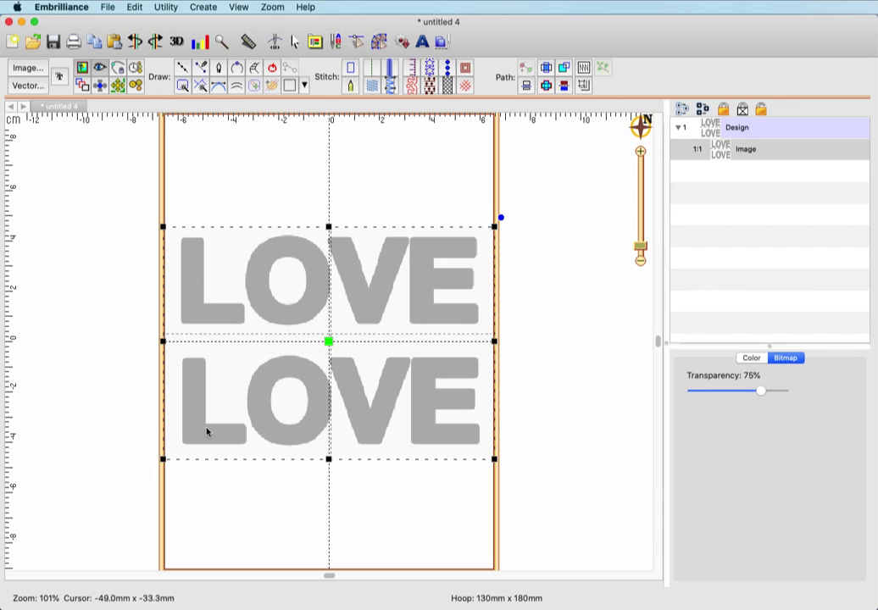
- Trace the L of the lower LOVE with the magic wand and select the traced outline
{"action": "left_click", "coordinate": [182, 86]}
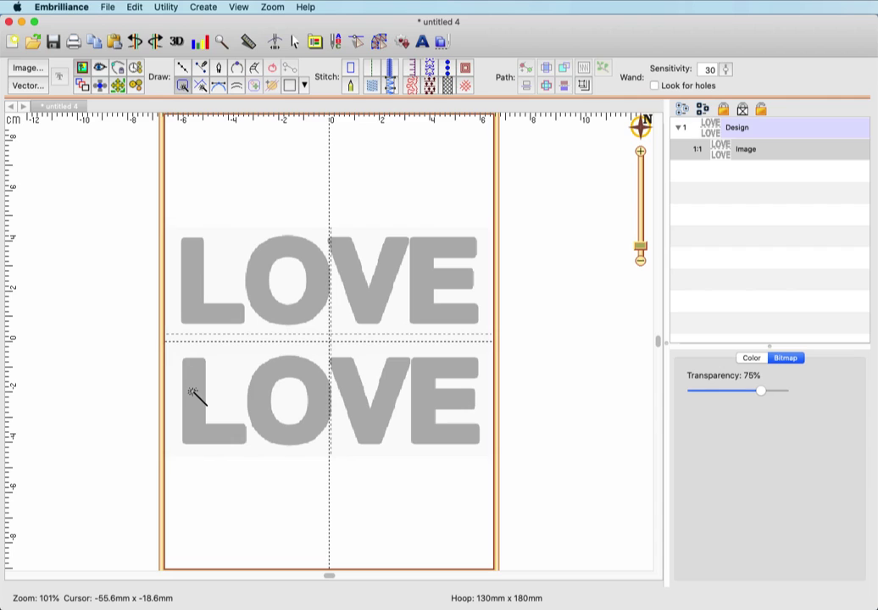
{"action": "left_click", "coordinate": [192, 394]}
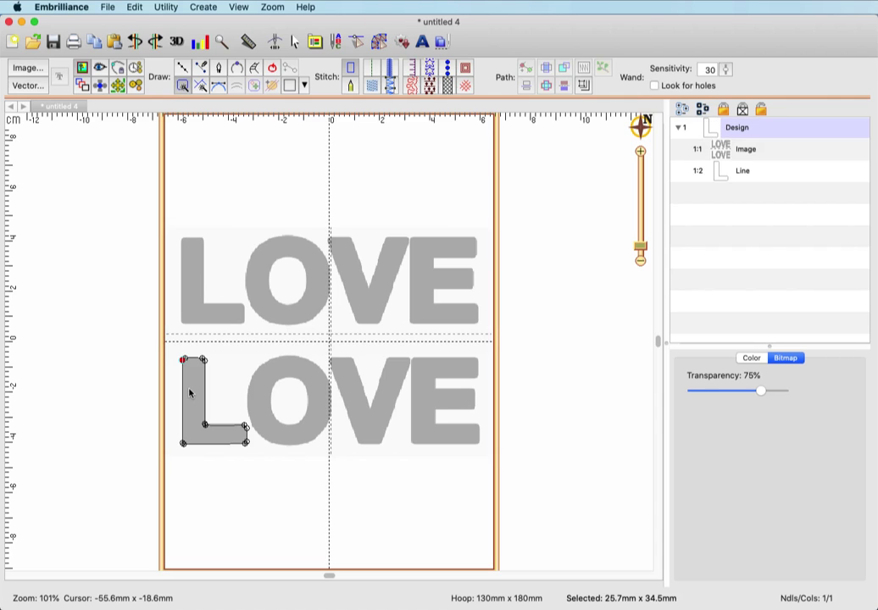
{"action": "left_click", "coordinate": [189, 392]}
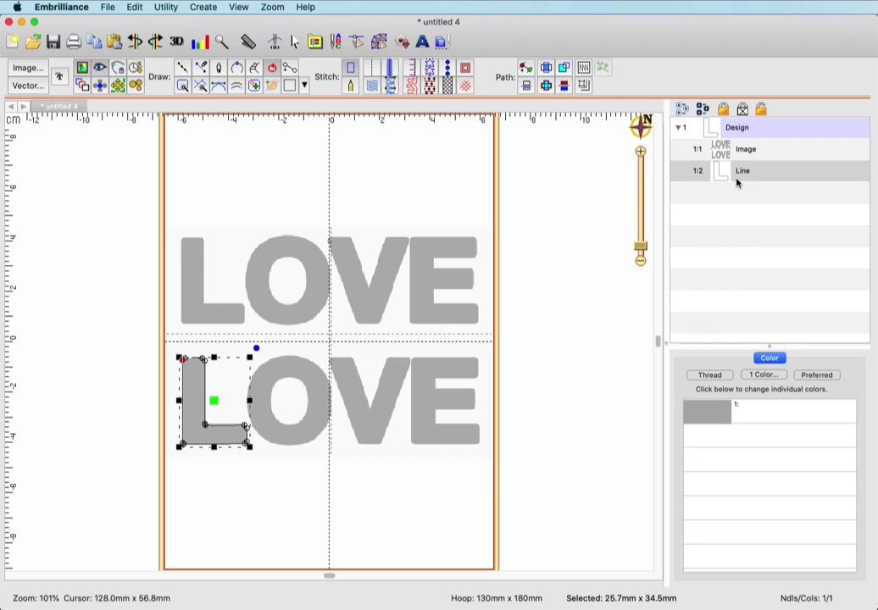
- Set the L outline's thread color to Mettler PolySheen 2500
{"action": "double_click", "coordinate": [717, 419]}
{"action": "left_click_drag", "start_coordinate": [523, 319], "coordinate": [572, 217]}
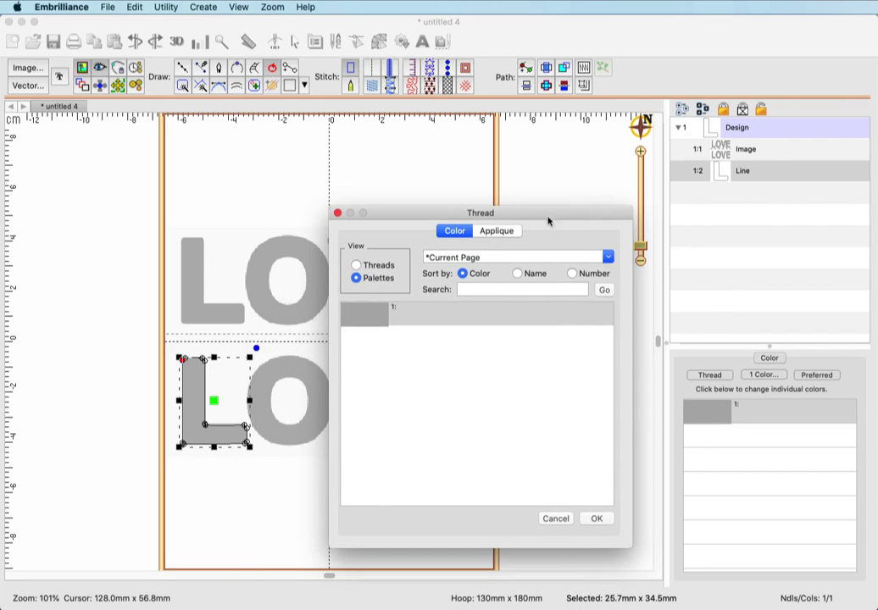
{"action": "left_click", "coordinate": [356, 265]}
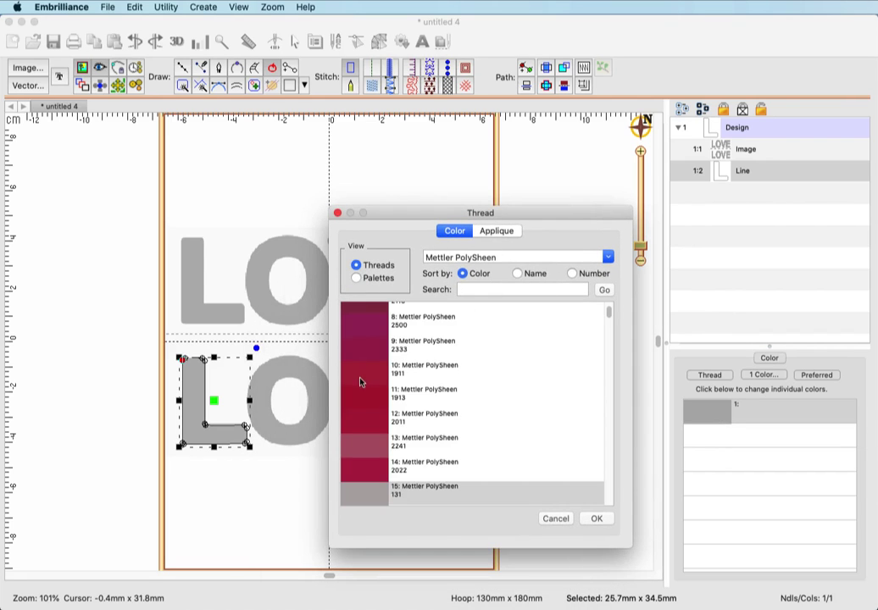
{"action": "left_click", "coordinate": [365, 321]}
{"action": "left_click", "coordinate": [603, 516]}
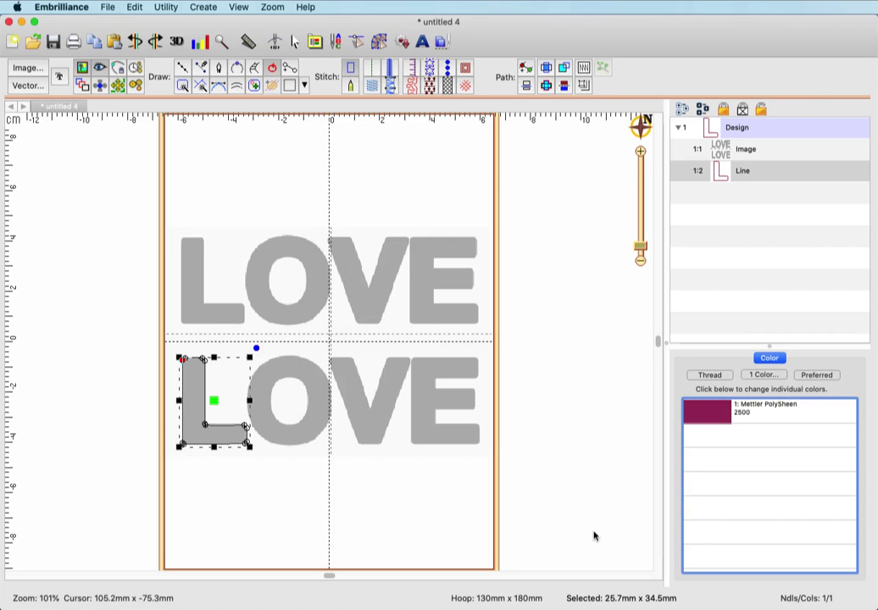
- Convert the L outline to a fill stitch object and set its density to 18 pt
{"action": "left_click", "coordinate": [373, 87]}
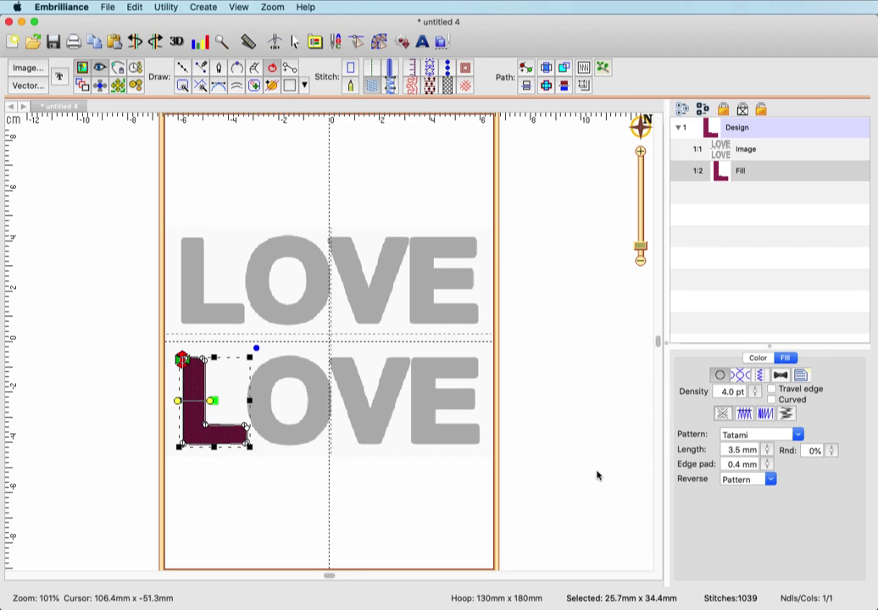
{"action": "key", "text": "super+shift+0"}
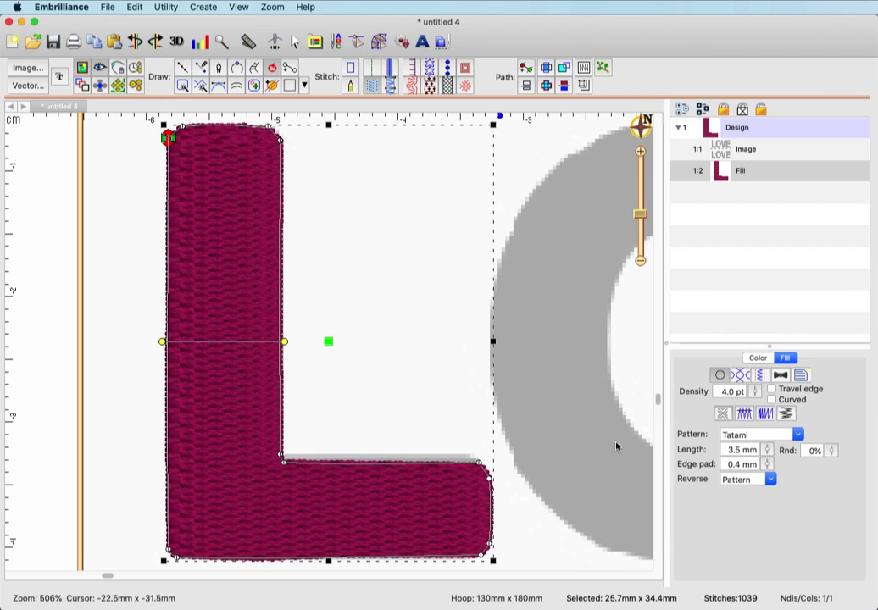
{"action": "left_click", "coordinate": [755, 395]}
{"action": "left_click_drag", "start_coordinate": [757, 396], "coordinate": [760, 294]}
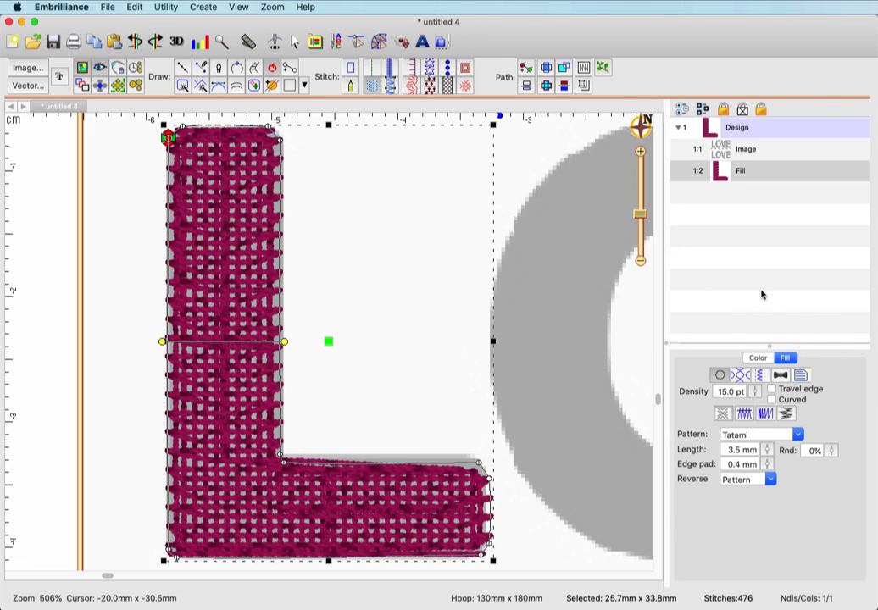
{"action": "left_click", "coordinate": [739, 391]}
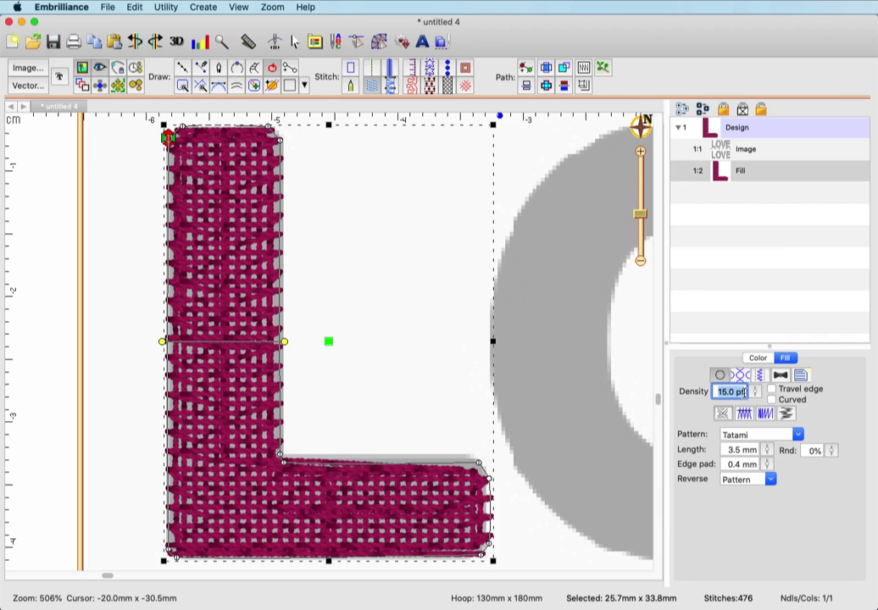
{"action": "type", "text": "18"}
{"action": "key", "text": "Return"}
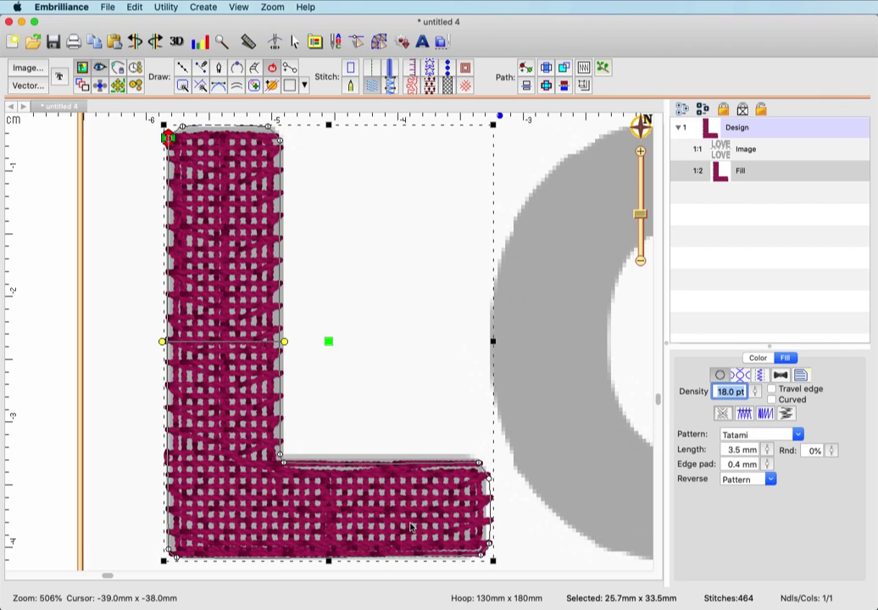
- Turn off the Contour and Perpendicular underlay for the L fill
{"action": "left_click", "coordinate": [758, 379]}
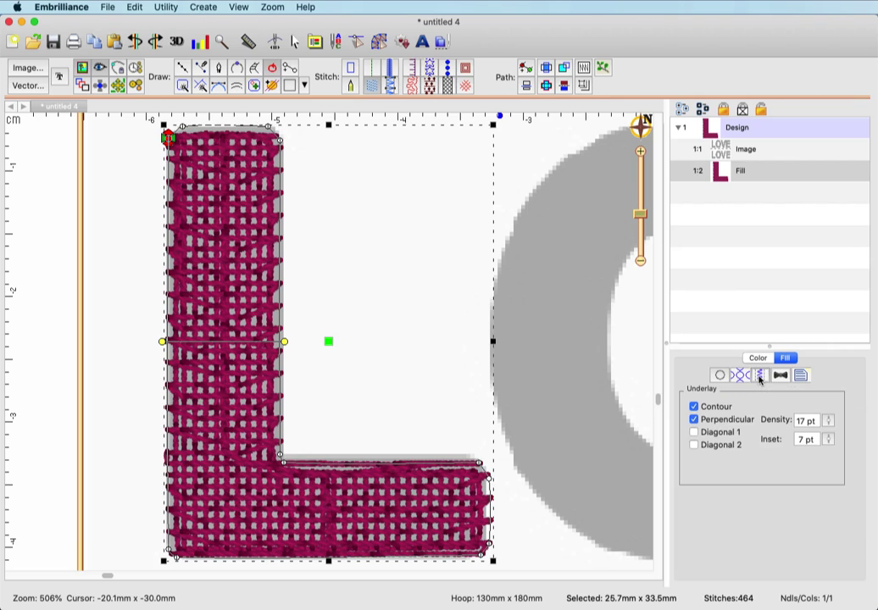
{"action": "left_click", "coordinate": [694, 407]}
{"action": "left_click", "coordinate": [693, 419]}
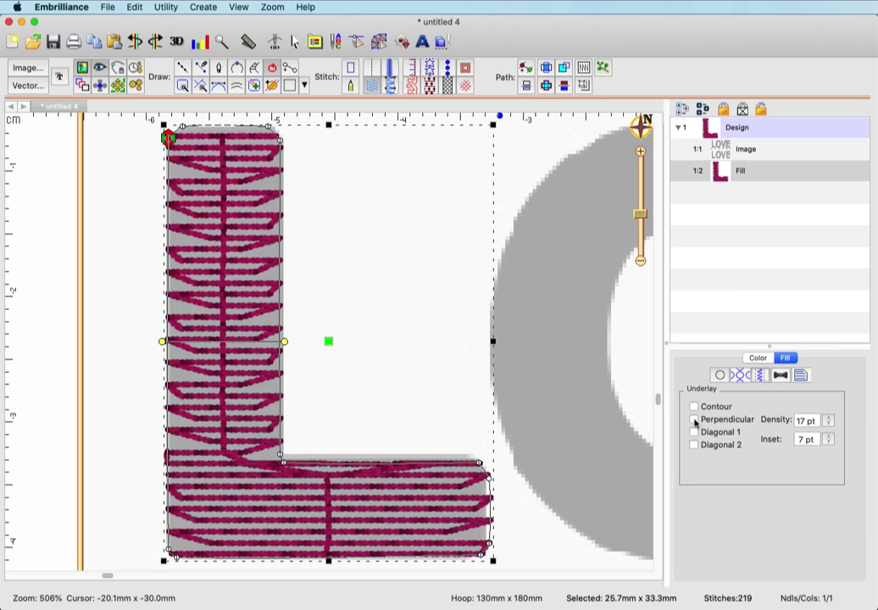
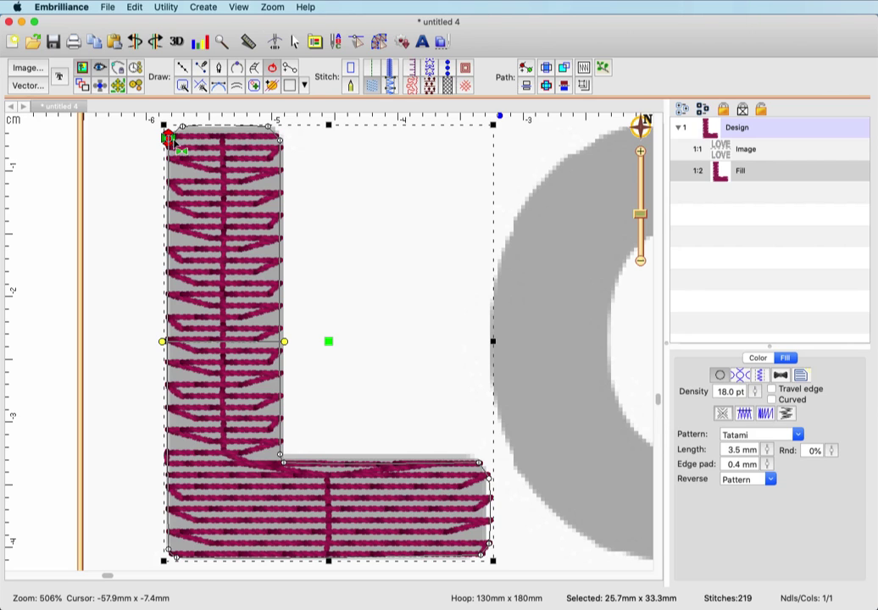
- Move the L fill's start point to the upper-left node of the stem and its stop point to the foot's lower-right corner
{"action": "left_click_drag", "start_coordinate": [171, 143], "coordinate": [182, 127]}
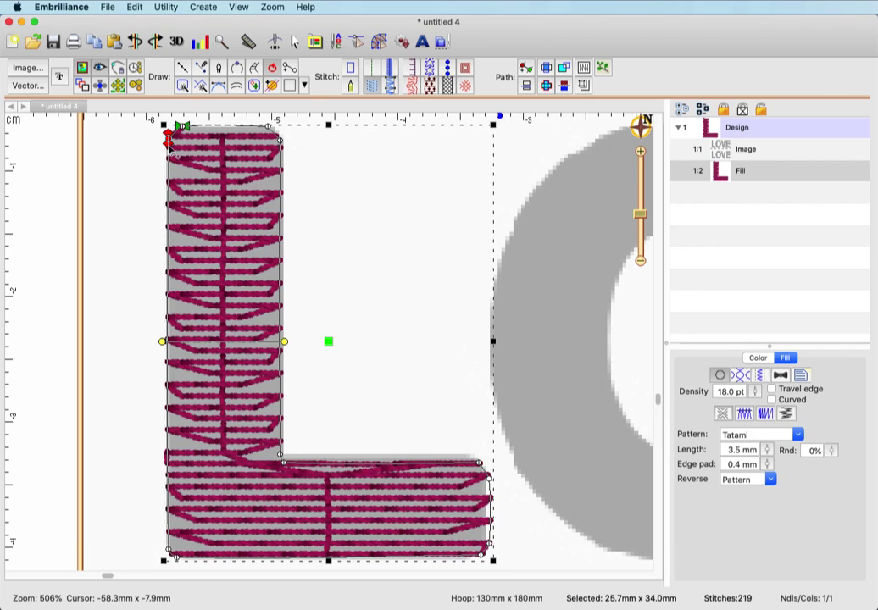
{"action": "mouse_move", "coordinate": [172, 150]}
{"action": "left_mouse_down"}
{"action": "mouse_move", "coordinate": [195, 306]}
{"action": "mouse_move", "coordinate": [359, 527]}
{"action": "mouse_move", "coordinate": [478, 573]}
{"action": "mouse_move", "coordinate": [495, 569]}
{"action": "mouse_move", "coordinate": [492, 563]}
{"action": "left_mouse_up"}
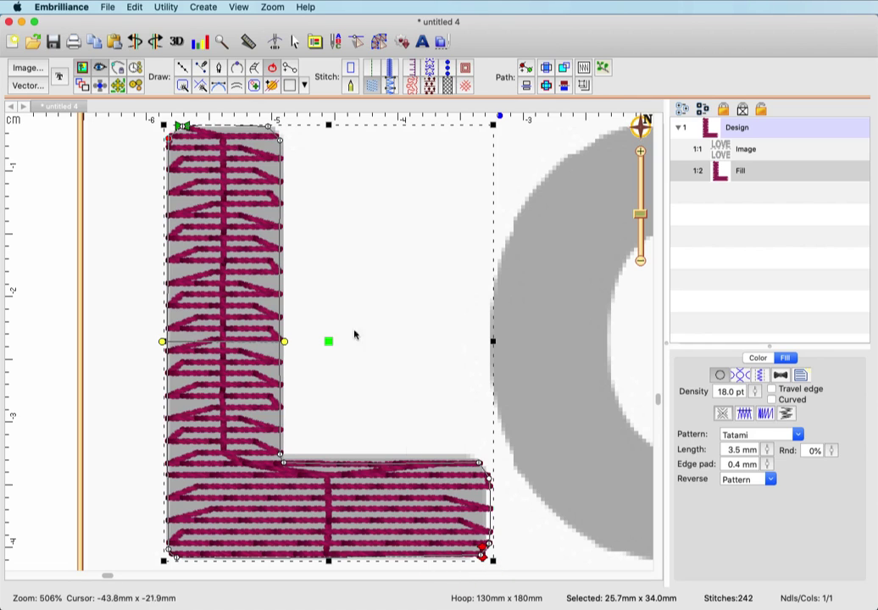
{"action": "left_click_drag", "start_coordinate": [184, 128], "coordinate": [183, 126]}
{"action": "left_click_drag", "start_coordinate": [479, 554], "coordinate": [477, 561]}
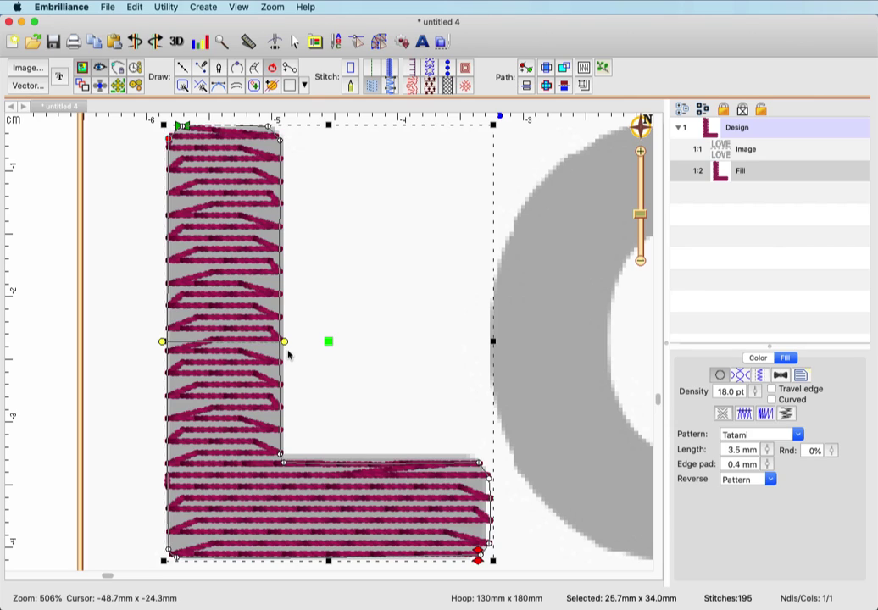
- Try a tilted stitch angle on the L fill and return the angle line to horizontal
{"action": "left_click_drag", "start_coordinate": [285, 343], "coordinate": [297, 292]}
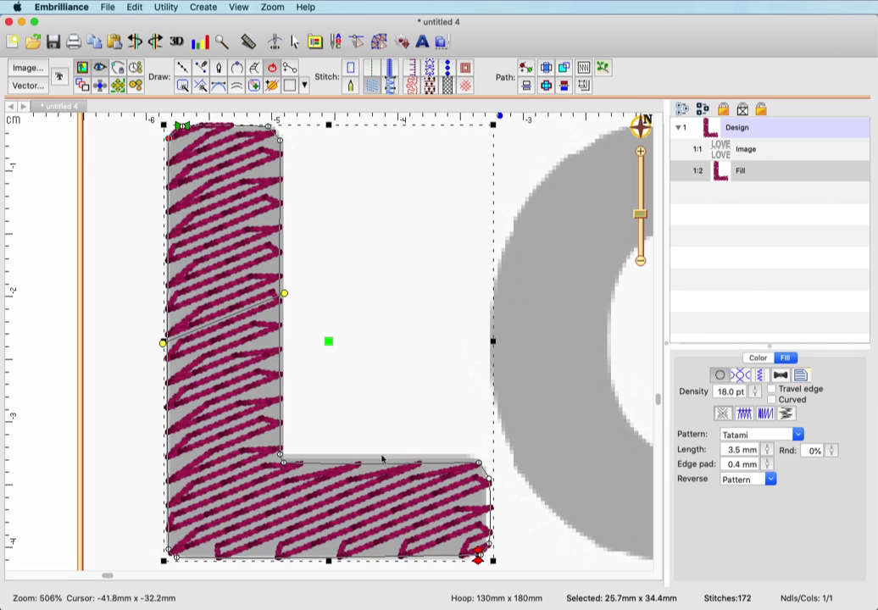
{"action": "left_click_drag", "start_coordinate": [285, 296], "coordinate": [293, 342]}
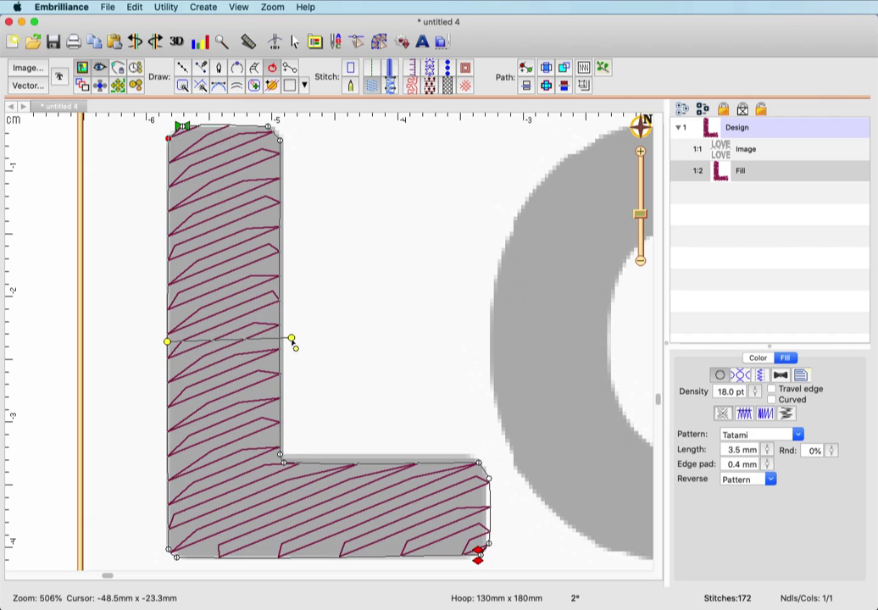
{"action": "left_click_drag", "start_coordinate": [292, 339], "coordinate": [290, 341]}
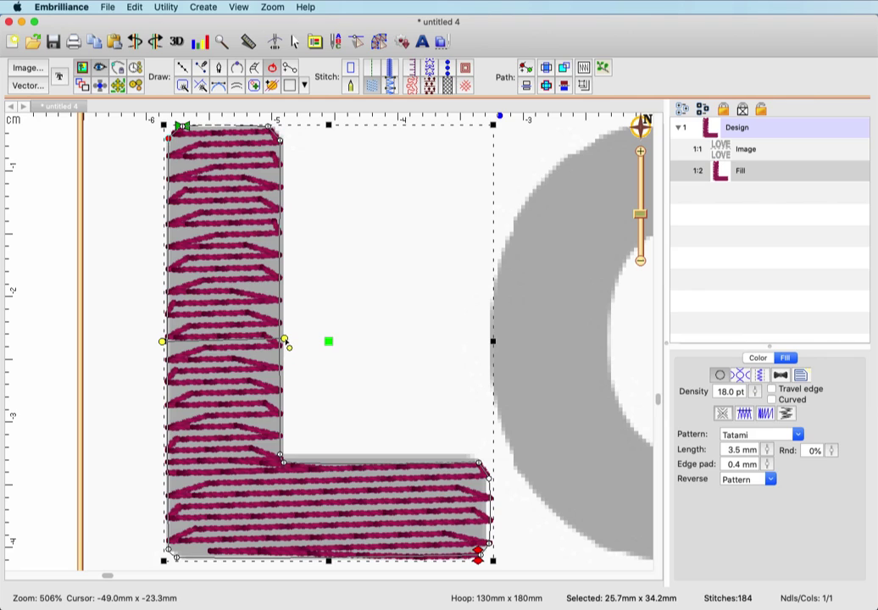
{"action": "left_click_drag", "start_coordinate": [284, 338], "coordinate": [286, 343]}
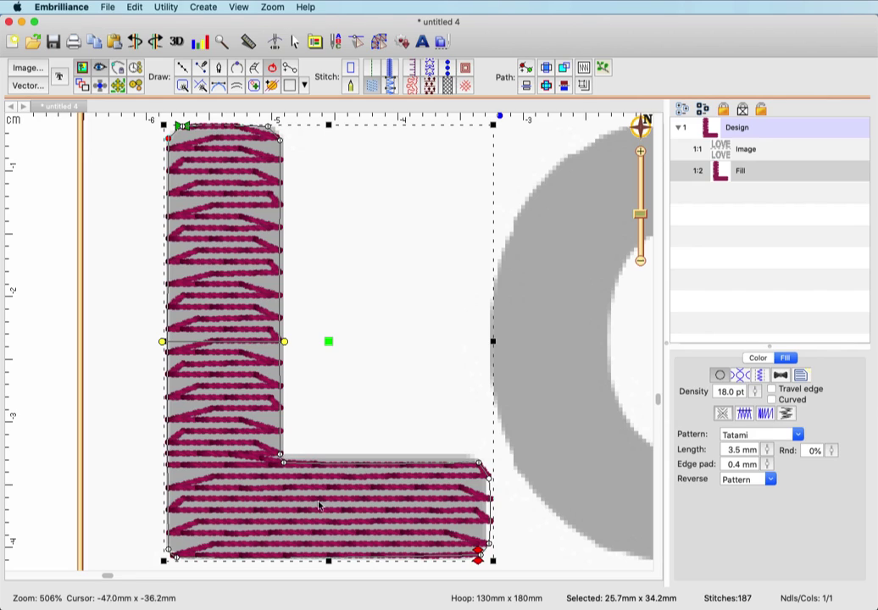
- Enable Travel edge on the L fill and set its stitch length to 2.5 mm
{"action": "left_click", "coordinate": [771, 391]}
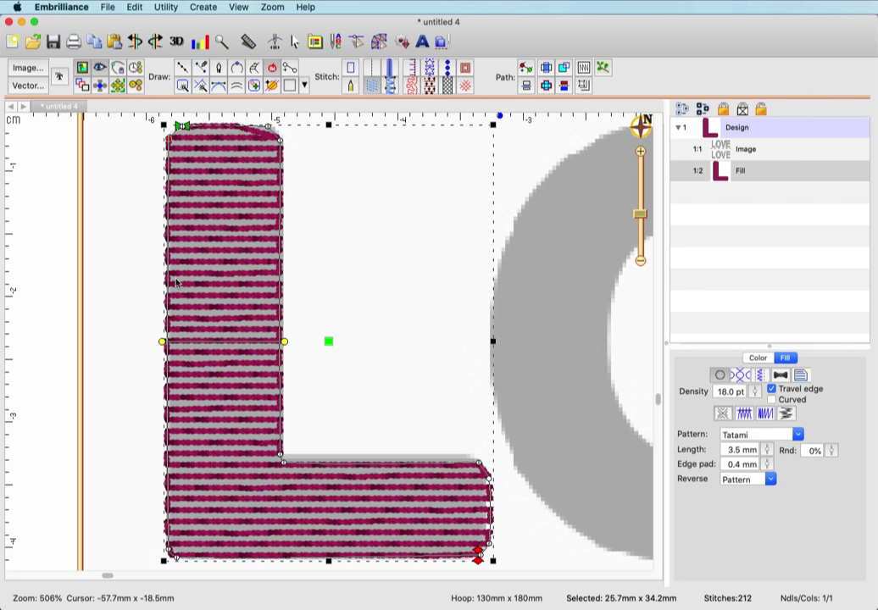
{"action": "left_click", "coordinate": [320, 231]}
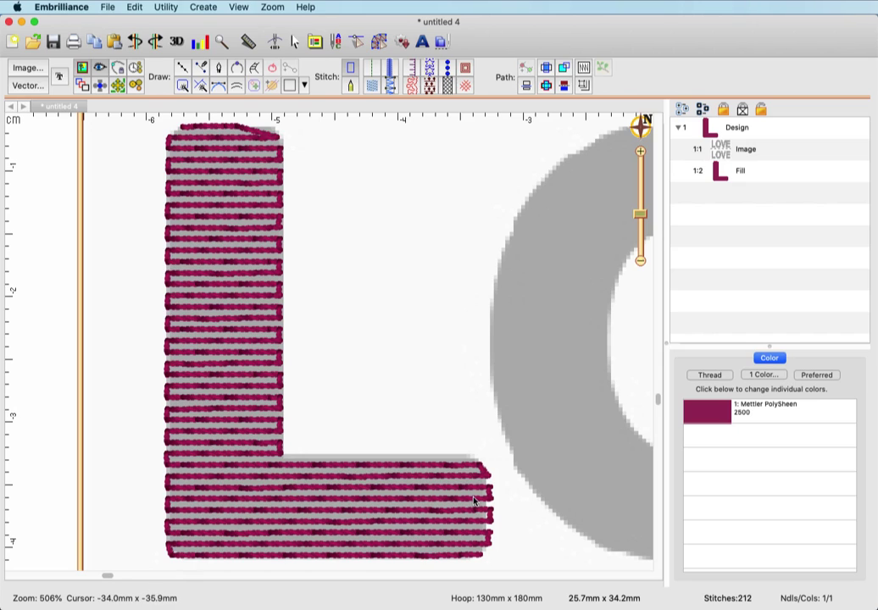
{"action": "left_click", "coordinate": [200, 371]}
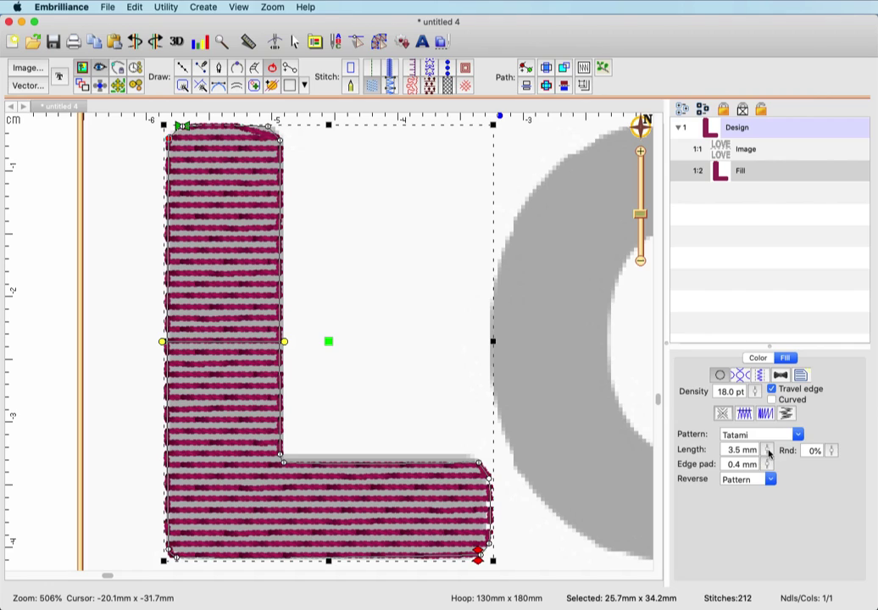
{"action": "left_click_drag", "start_coordinate": [769, 454], "coordinate": [765, 464]}
- Duplicate the L fill in place and convert the copy to a run stitch outline
{"action": "left_click", "coordinate": [94, 41]}
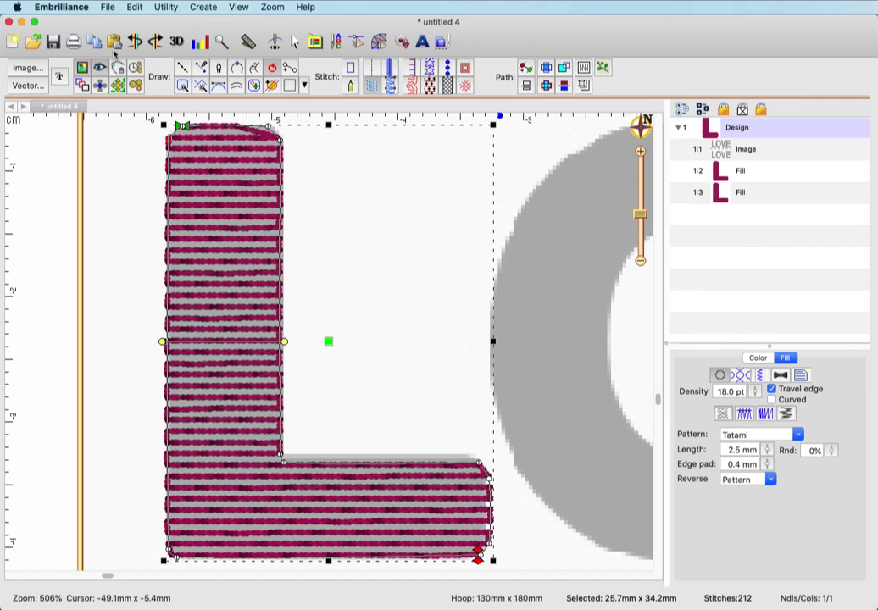
{"action": "left_click", "coordinate": [725, 195]}
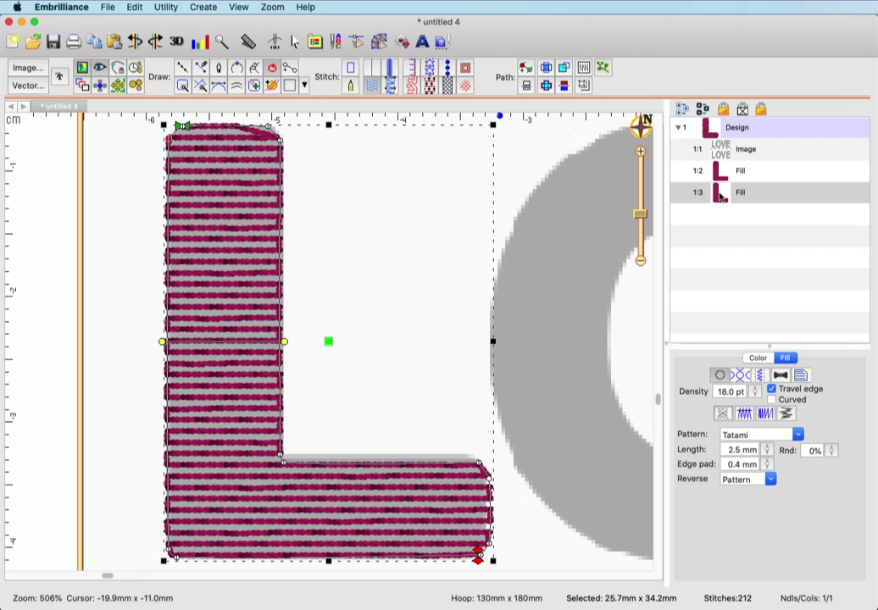
{"action": "left_click", "coordinate": [370, 74]}
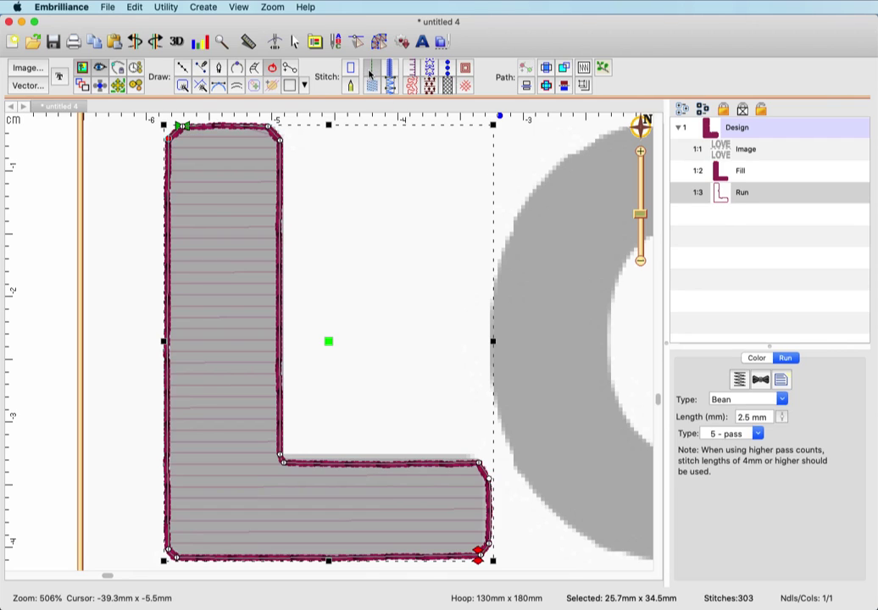
- Switch the L outline's run type to Single and back to Bean, giving a 3-pass bean stitch with 2.5 mm length
{"action": "left_click", "coordinate": [781, 400]}
{"action": "left_click", "coordinate": [723, 416]}
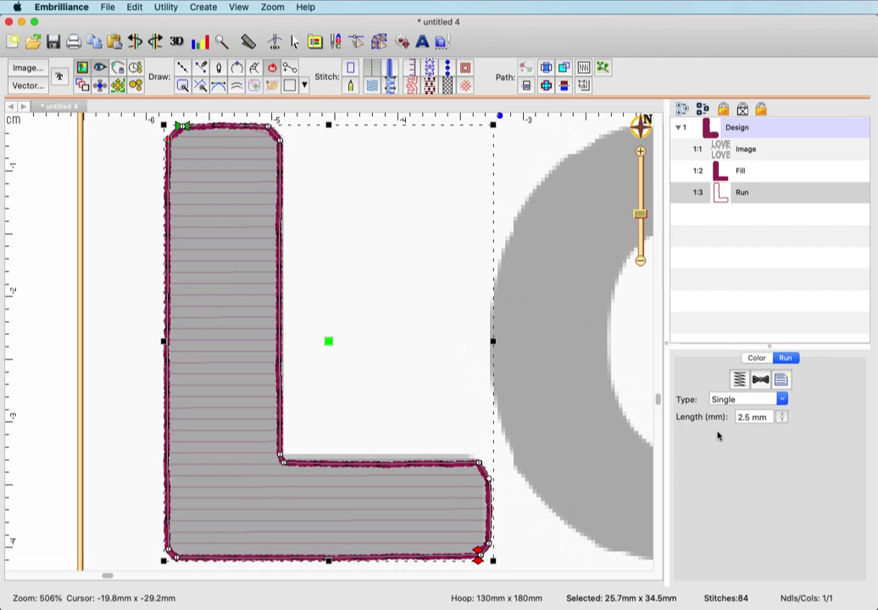
{"action": "left_click", "coordinate": [781, 400]}
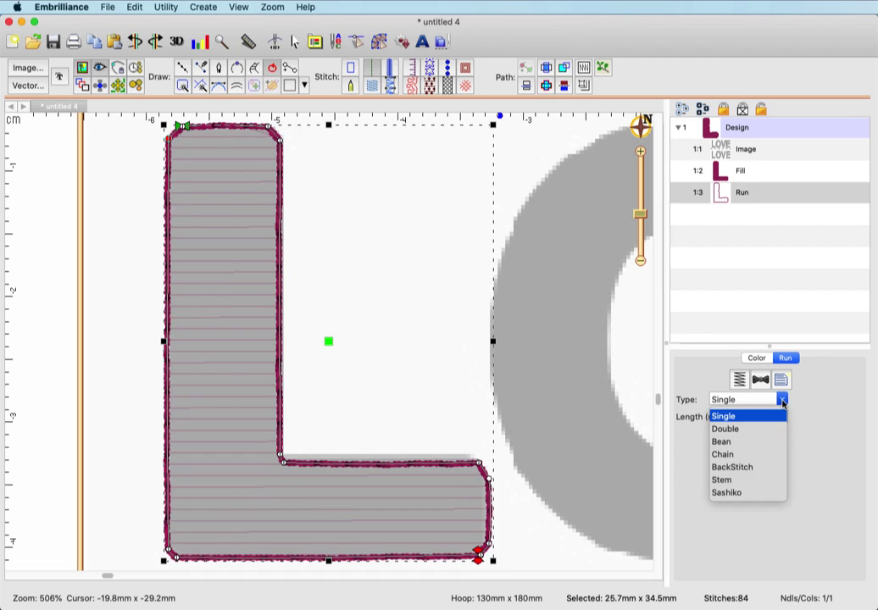
{"action": "left_click", "coordinate": [722, 442]}
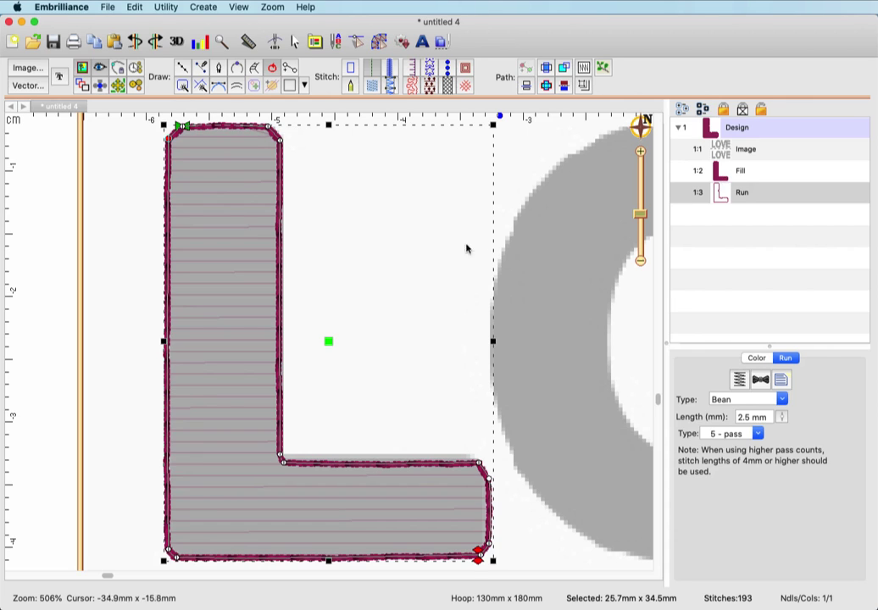
{"action": "left_click", "coordinate": [439, 248]}
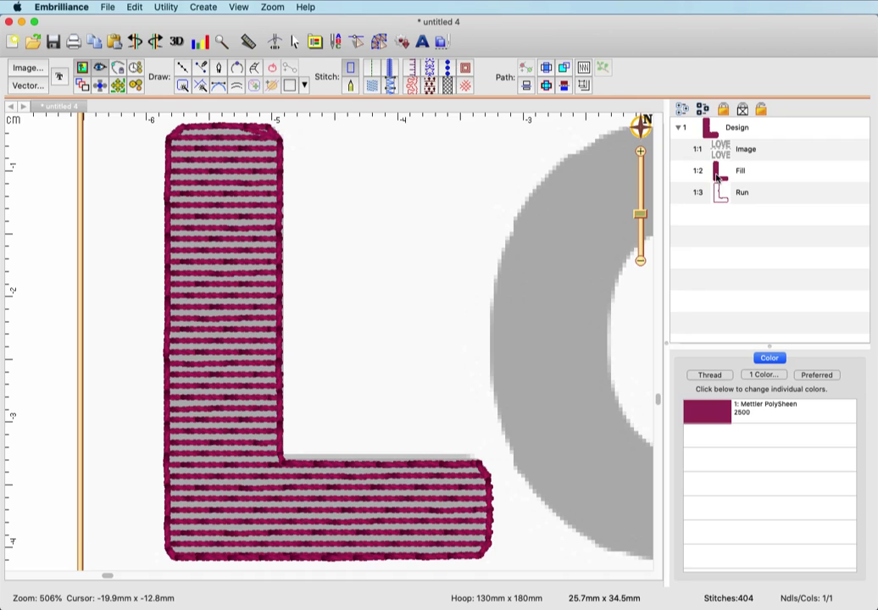
- Display jump stitches and move the L outline's start point to the foot's lower-right corner, where the fill stops
{"action": "left_click", "coordinate": [239, 8]}
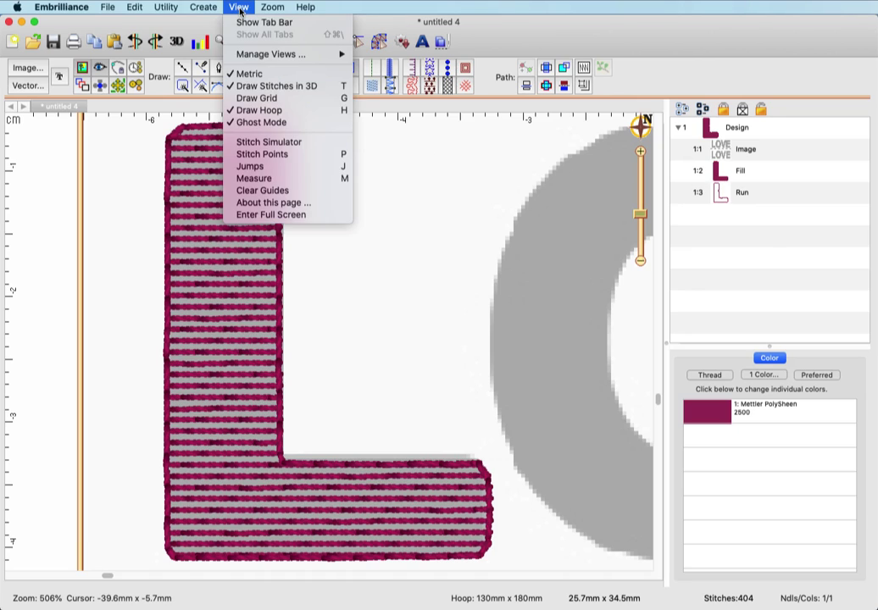
{"action": "left_click", "coordinate": [251, 166]}
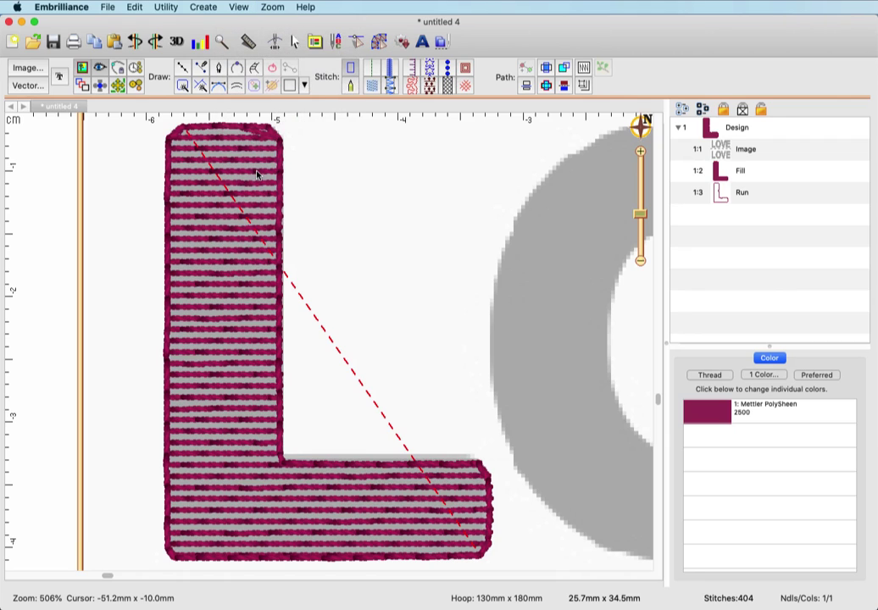
{"action": "left_click", "coordinate": [716, 174]}
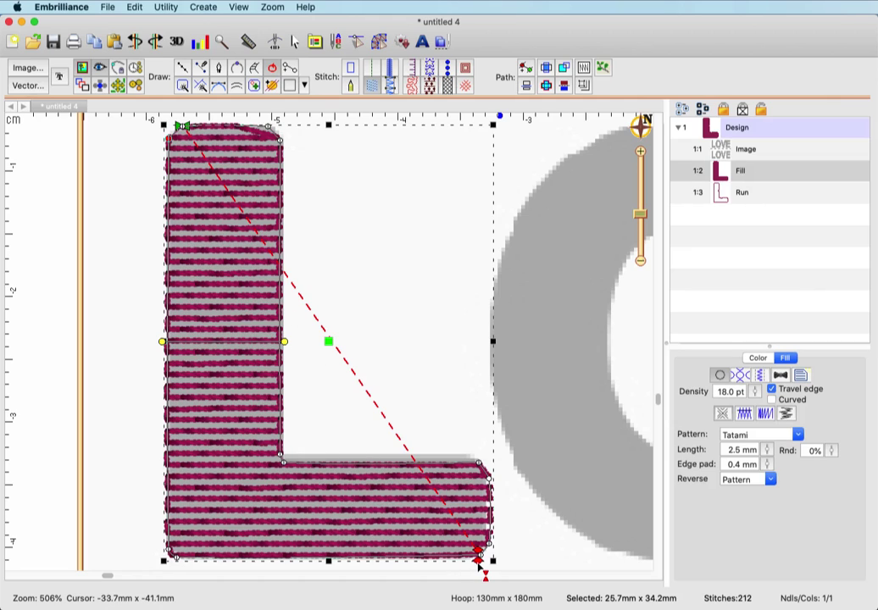
{"action": "left_click", "coordinate": [725, 198]}
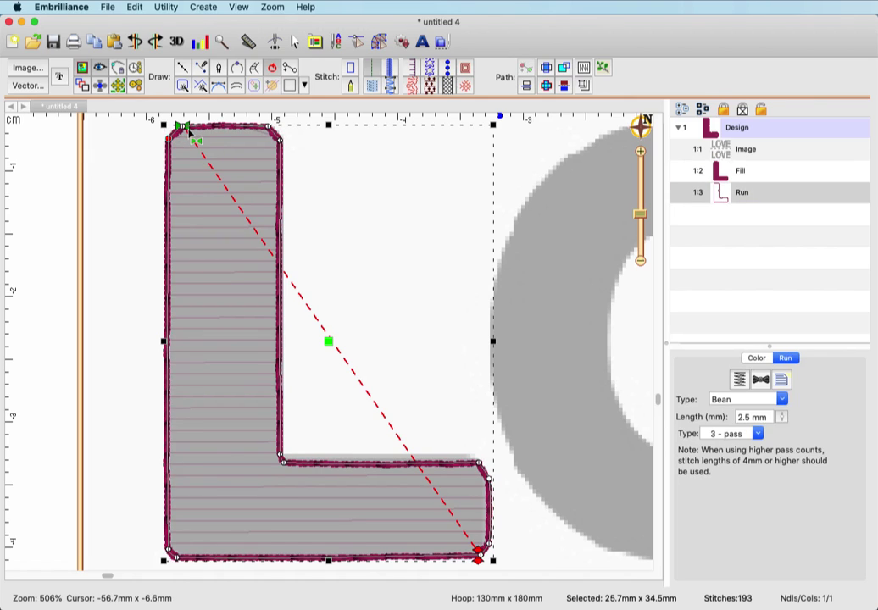
{"action": "mouse_move", "coordinate": [186, 127]}
{"action": "left_mouse_down"}
{"action": "mouse_move", "coordinate": [276, 129]}
{"action": "mouse_move", "coordinate": [297, 231]}
{"action": "mouse_move", "coordinate": [309, 425]}
{"action": "mouse_move", "coordinate": [483, 565]}
{"action": "left_mouse_up"}
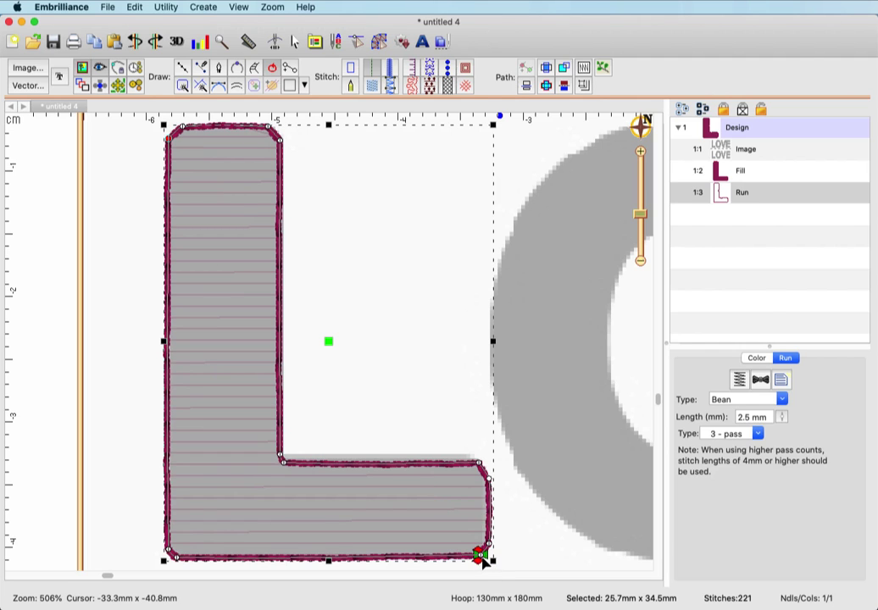
{"action": "left_click", "coordinate": [739, 177]}
{"action": "left_click", "coordinate": [735, 192]}
{"action": "left_click", "coordinate": [525, 226]}
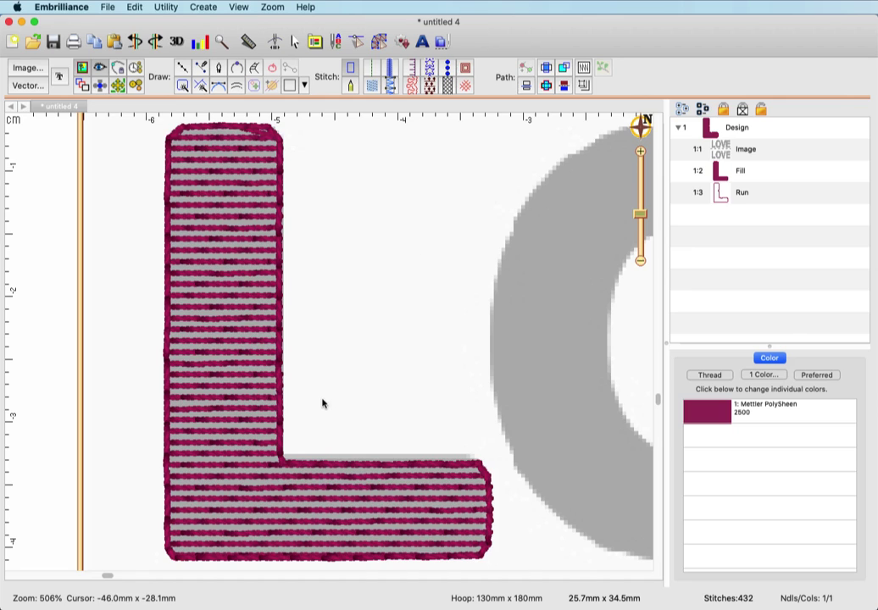
- Enable Tie at entry on the L fill and Tie at exit on the L run outline
{"action": "left_click", "coordinate": [726, 176]}
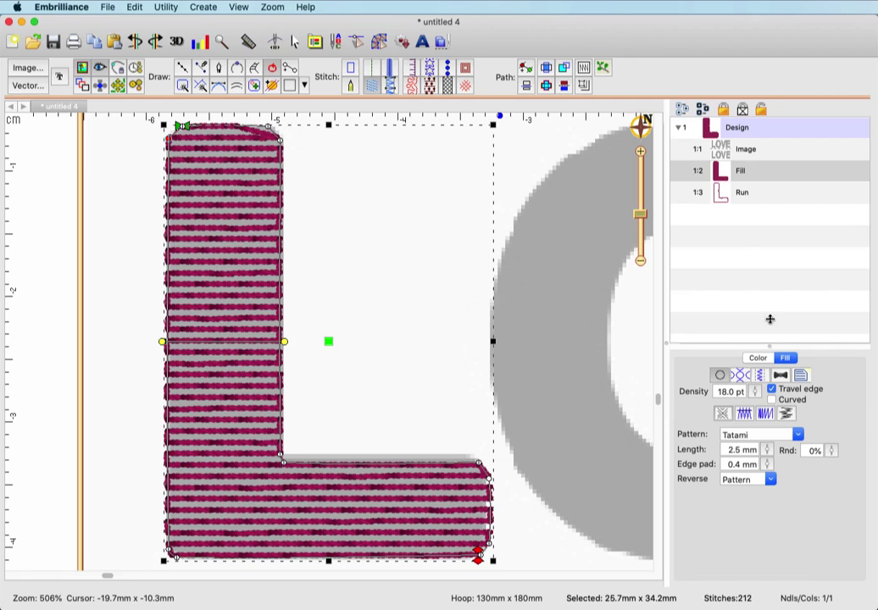
{"action": "left_click", "coordinate": [783, 378]}
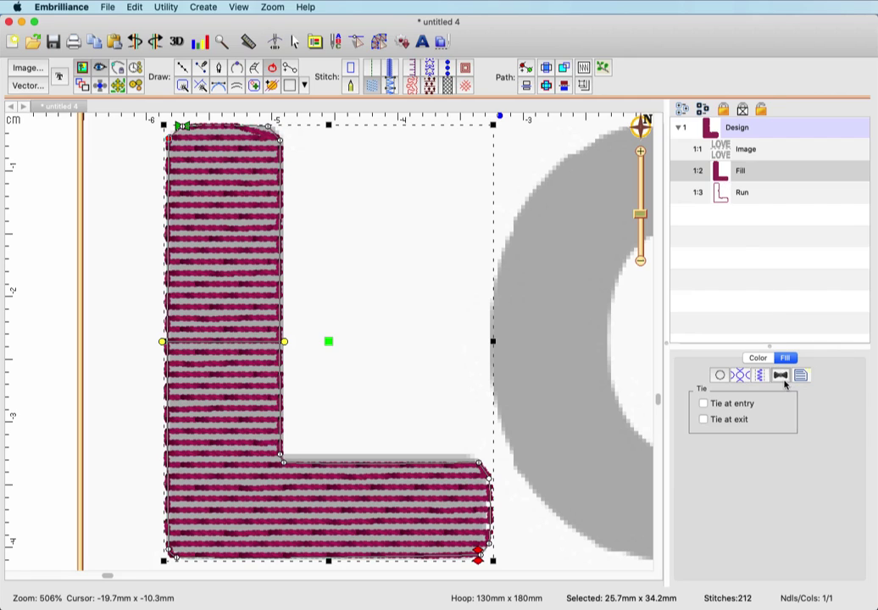
{"action": "left_click", "coordinate": [721, 408]}
{"action": "left_click", "coordinate": [722, 196]}
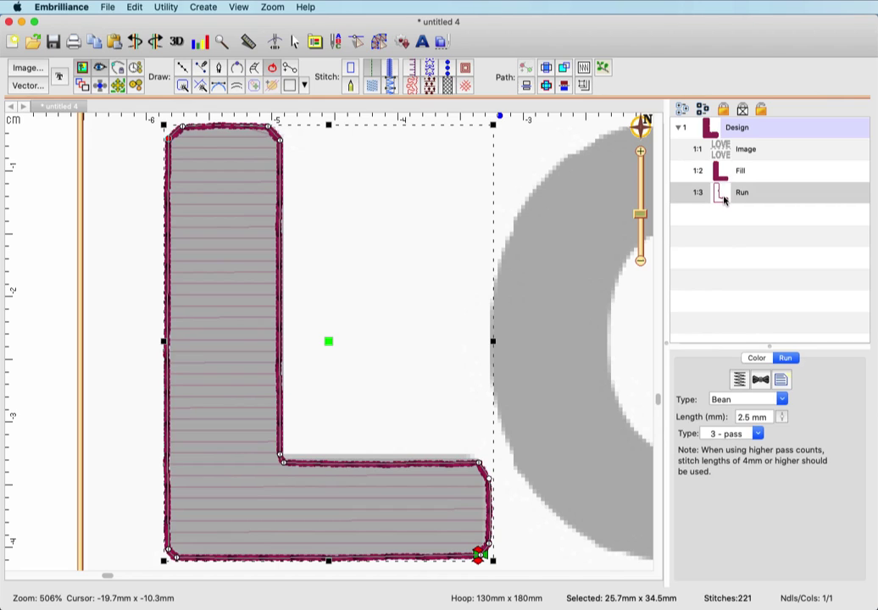
{"action": "left_click", "coordinate": [722, 199]}
{"action": "left_click", "coordinate": [723, 199]}
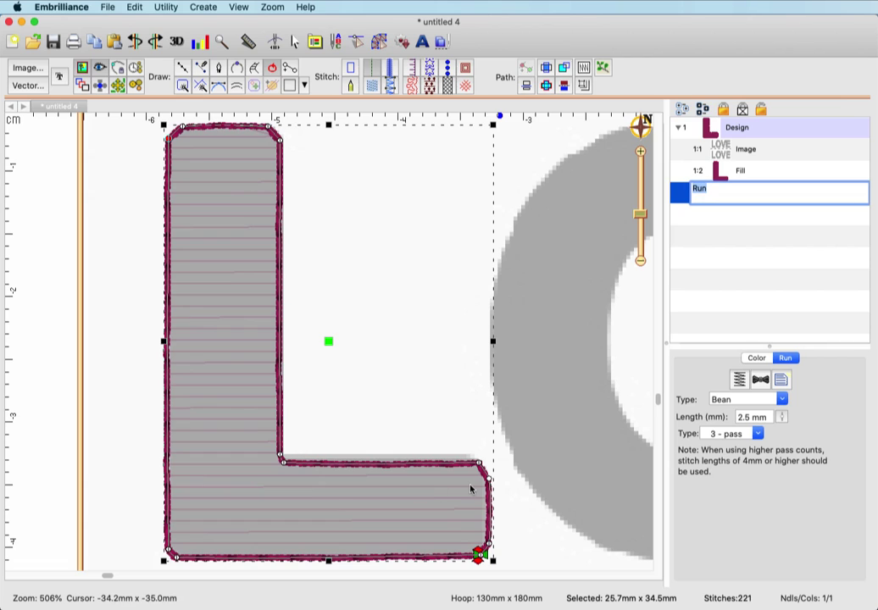
{"action": "left_click", "coordinate": [760, 379]}
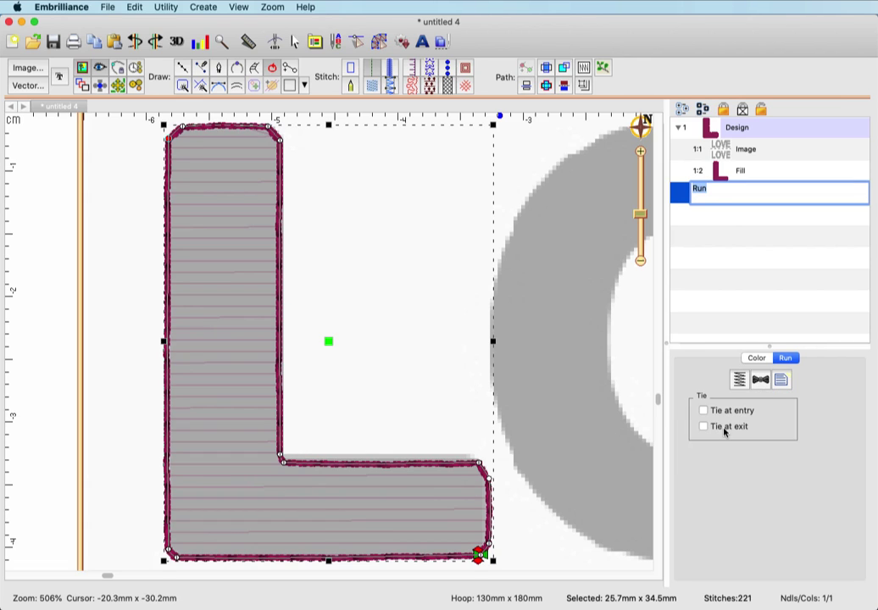
{"action": "left_click", "coordinate": [726, 458]}
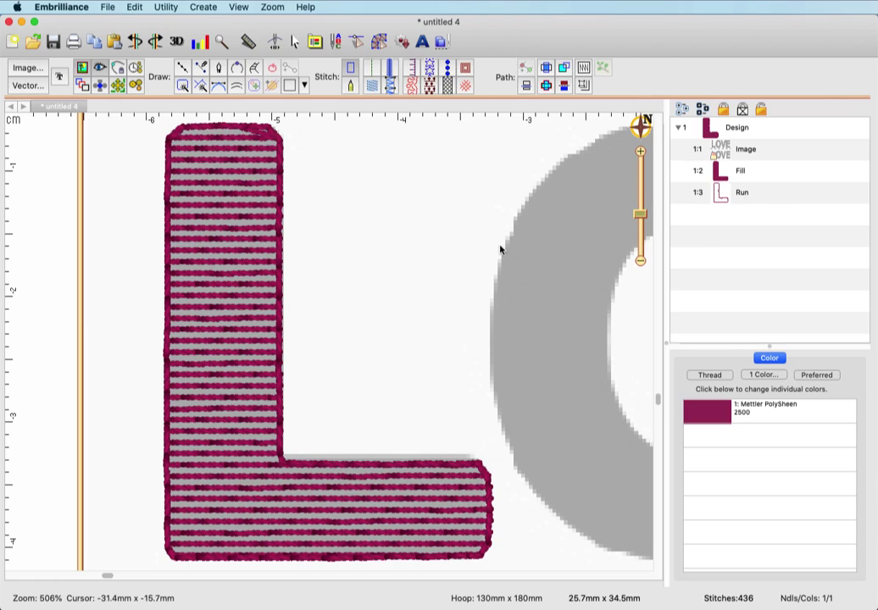
- Bring the whole hoop into view and trace the E of the upper LOVE with the magic wand
{"action": "left_click", "coordinate": [641, 126]}
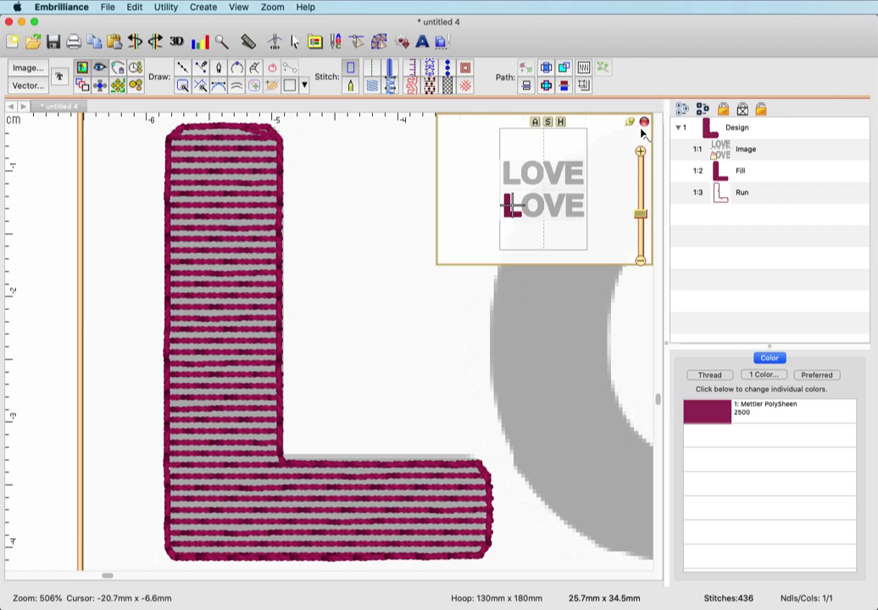
{"action": "left_click", "coordinate": [560, 123]}
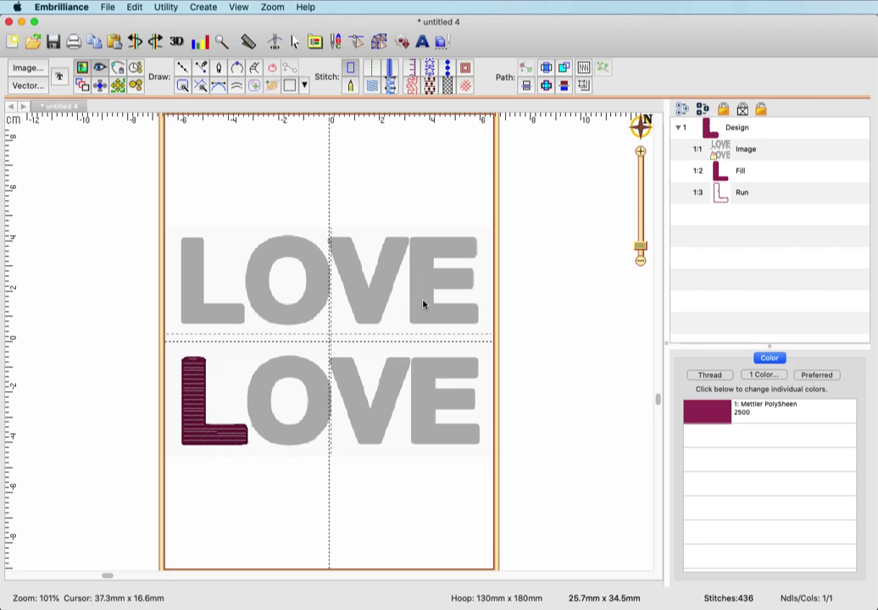
{"action": "left_click", "coordinate": [181, 87]}
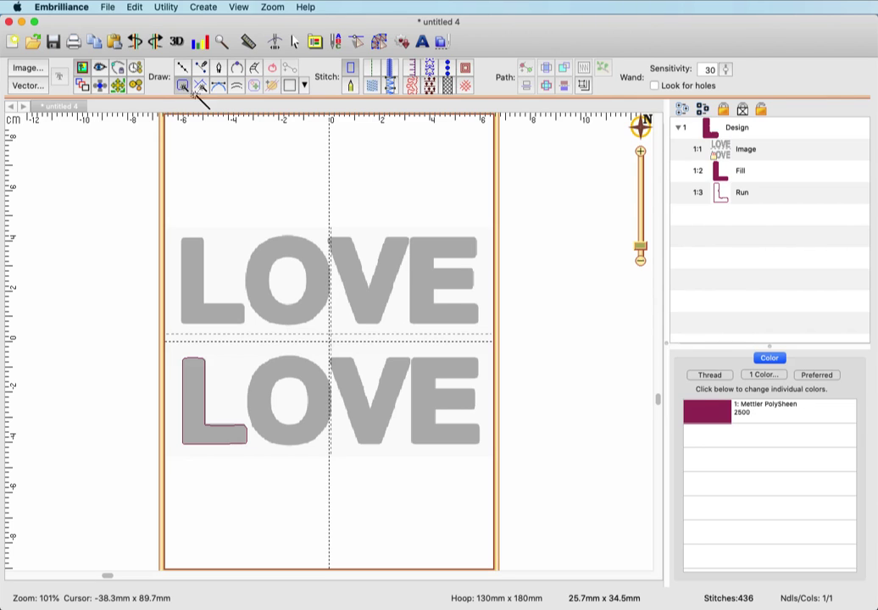
{"action": "left_click", "coordinate": [422, 284]}
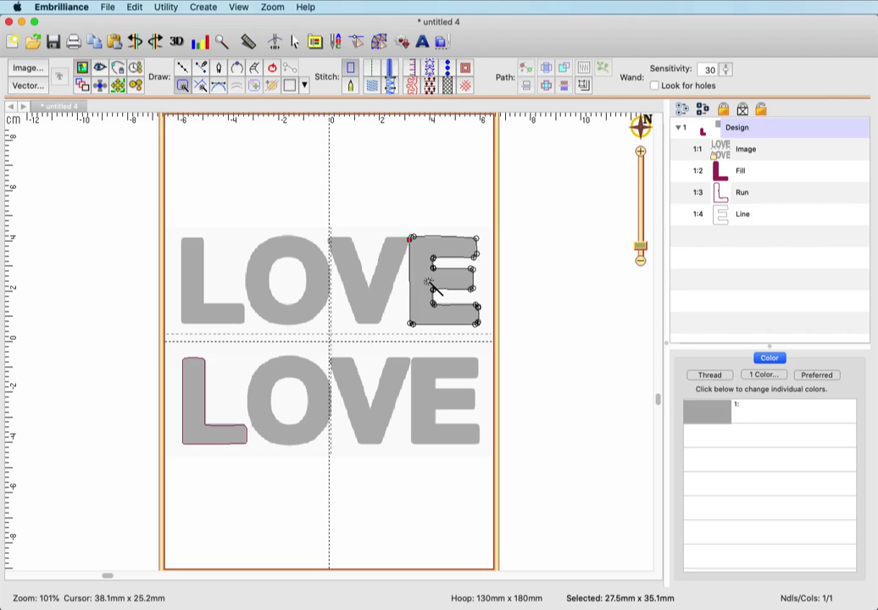
{"action": "left_click", "coordinate": [426, 284]}
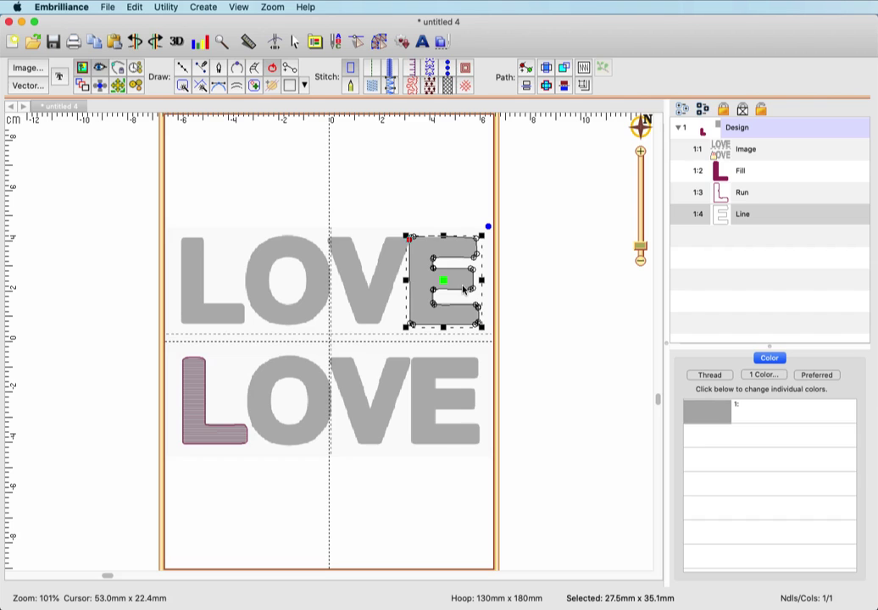
- Assign the pink Mettler PolySheen 2560 thread to the traced E outline
{"action": "left_click", "coordinate": [721, 418]}
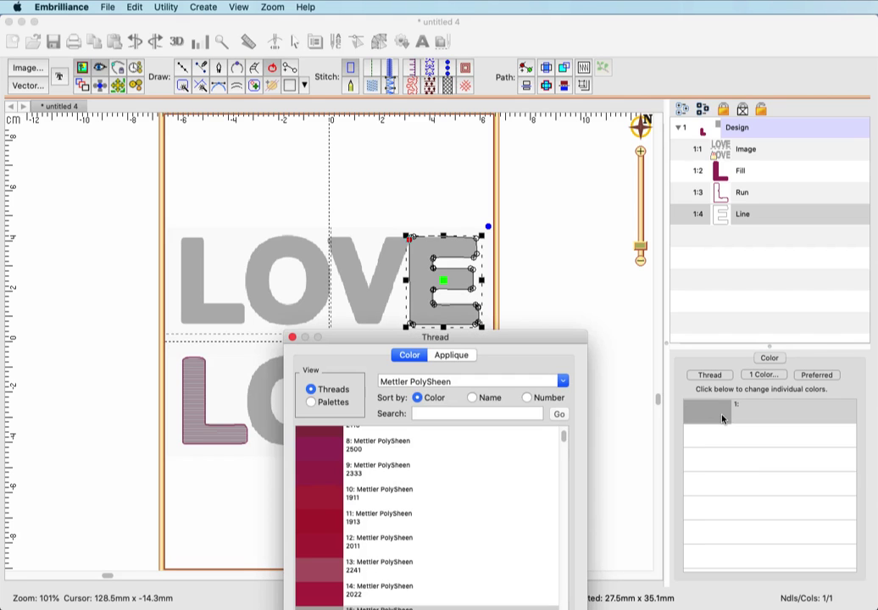
{"action": "left_click_drag", "start_coordinate": [426, 337], "coordinate": [508, 224]}
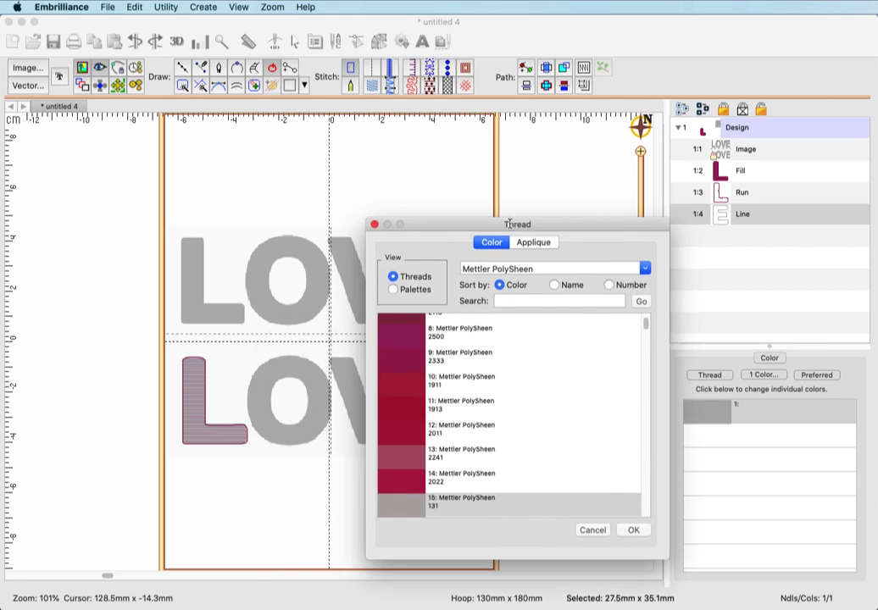
{"action": "left_click_drag", "start_coordinate": [646, 325], "coordinate": [646, 341]}
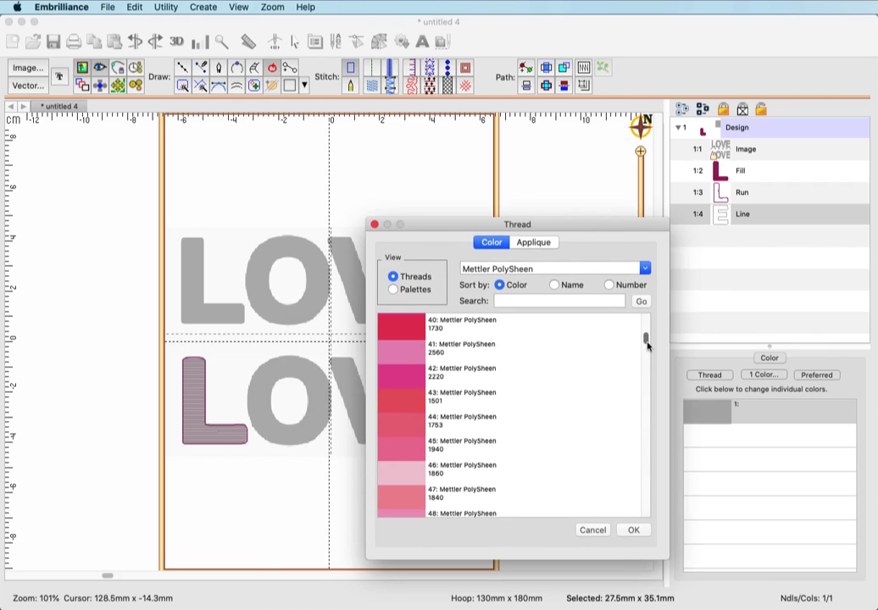
{"action": "left_click", "coordinate": [407, 359]}
{"action": "left_click", "coordinate": [633, 529]}
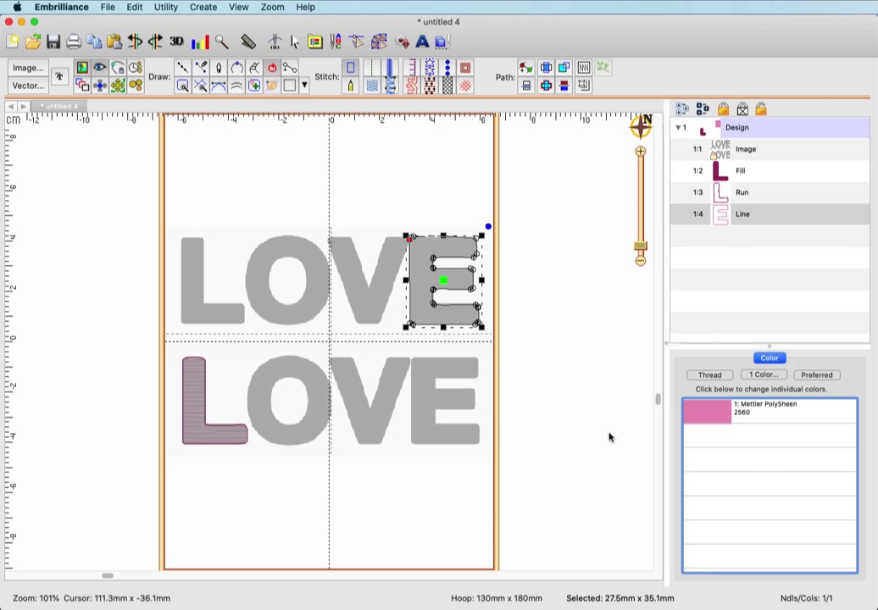
- Convert the traced E to a fill, duplicate it in place, and change the copy to a run stitch
{"action": "left_click", "coordinate": [372, 87]}
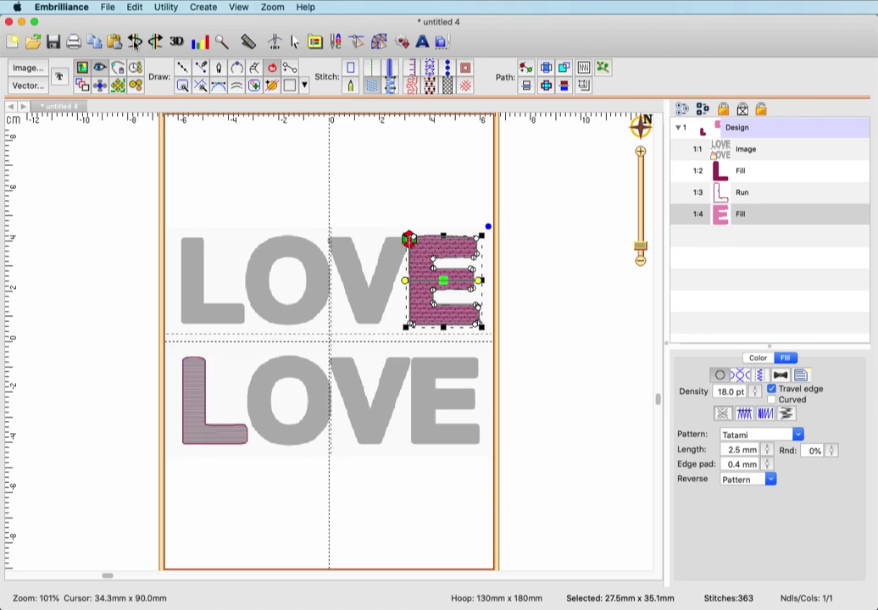
{"action": "left_click", "coordinate": [116, 43]}
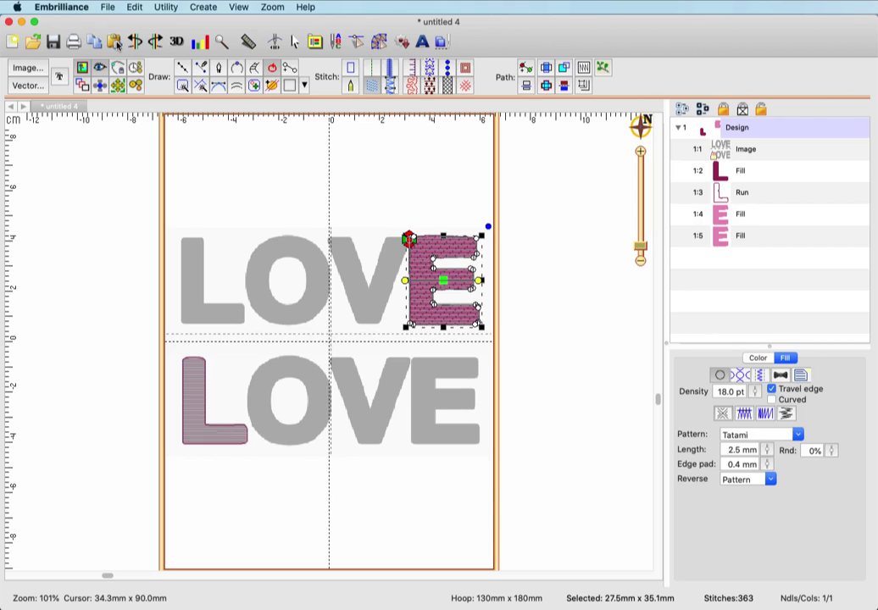
{"action": "left_click", "coordinate": [678, 234]}
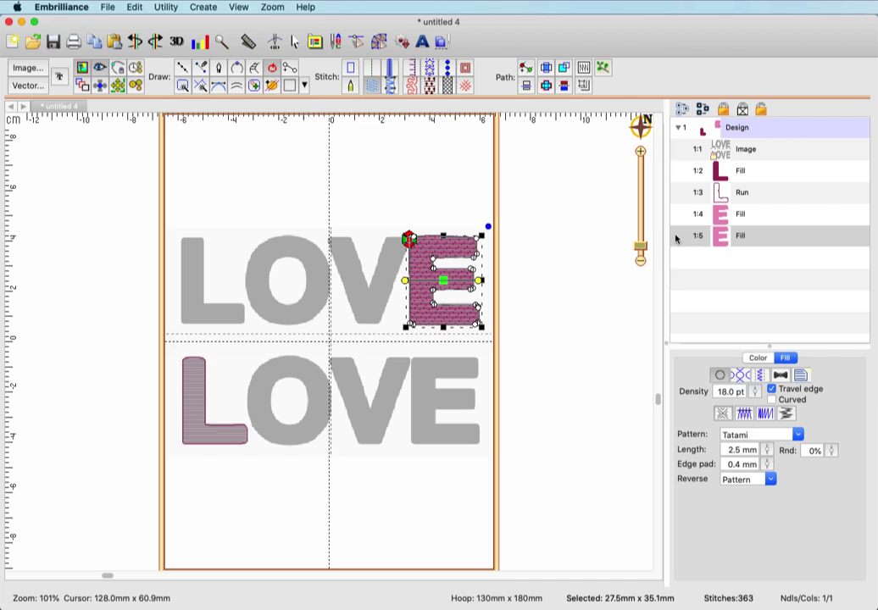
{"action": "left_click", "coordinate": [371, 69]}
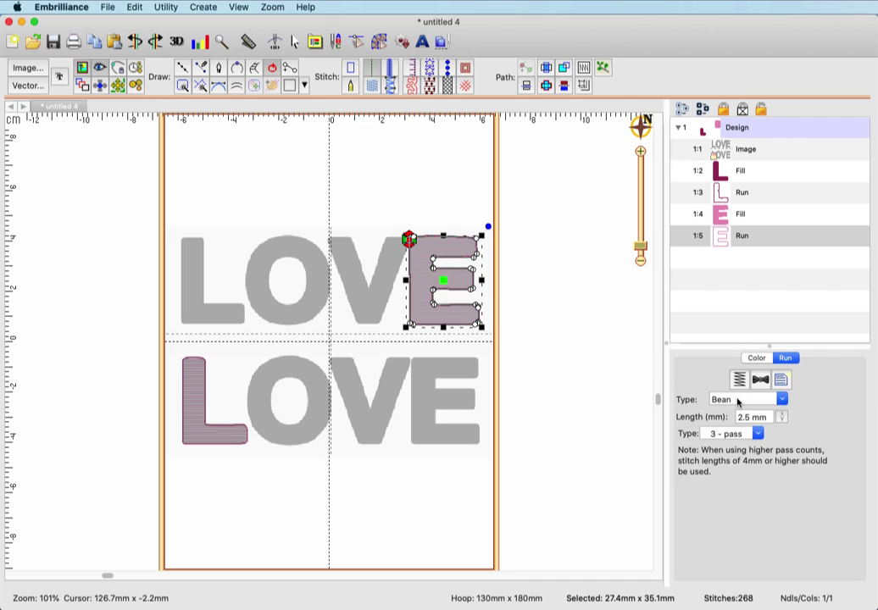
- Enable Tie at entry on the E fill and check the tie settings of the E run outline
{"action": "left_click", "coordinate": [699, 214]}
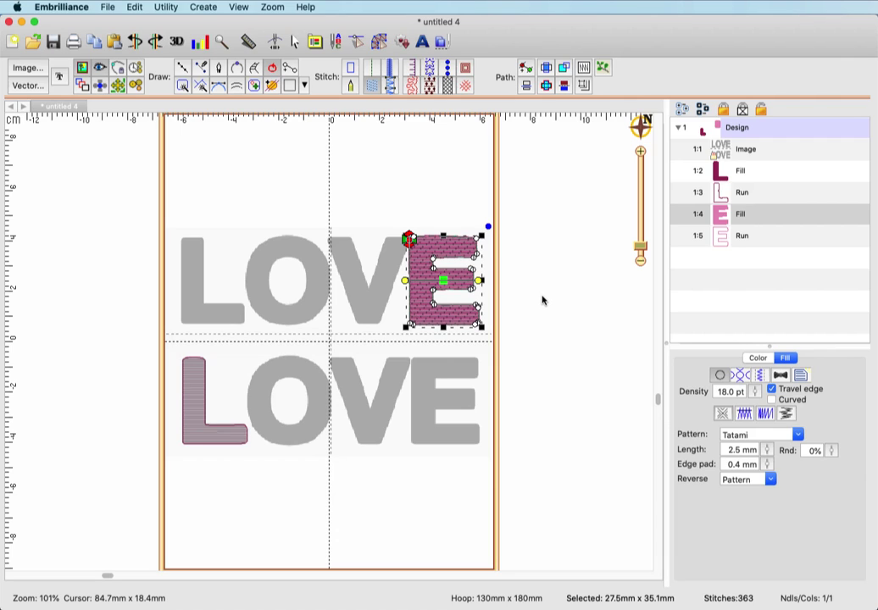
{"action": "left_click", "coordinate": [781, 376]}
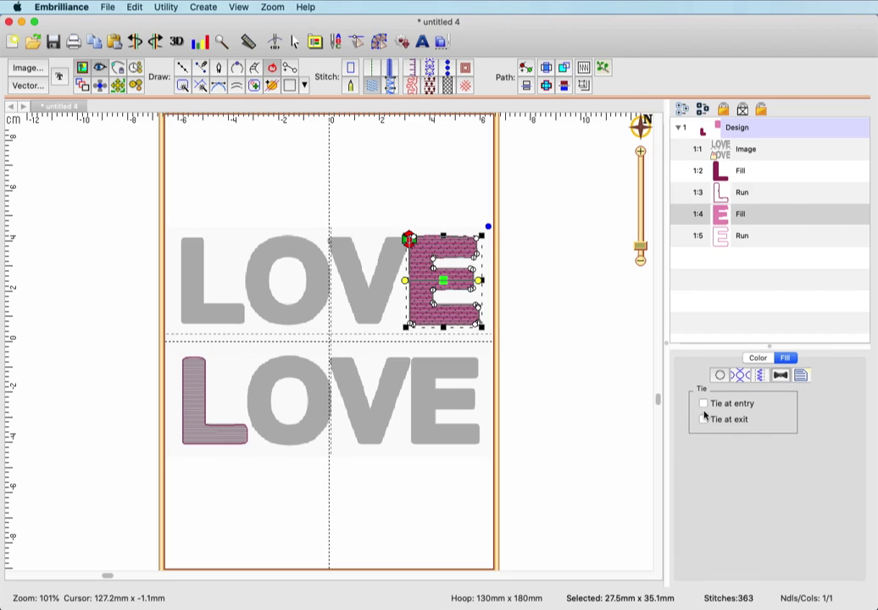
{"action": "left_click", "coordinate": [703, 404]}
{"action": "left_click", "coordinate": [733, 236]}
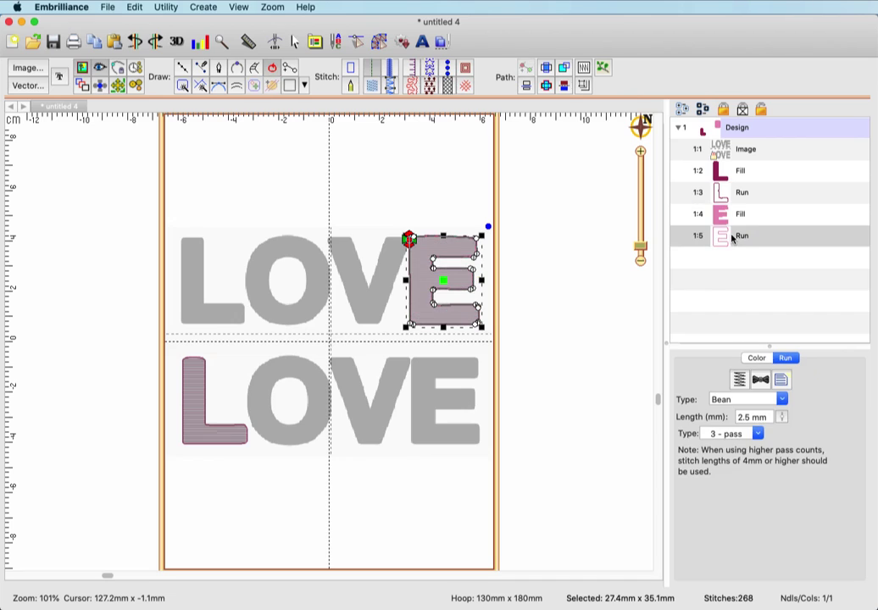
{"action": "left_click", "coordinate": [780, 379]}
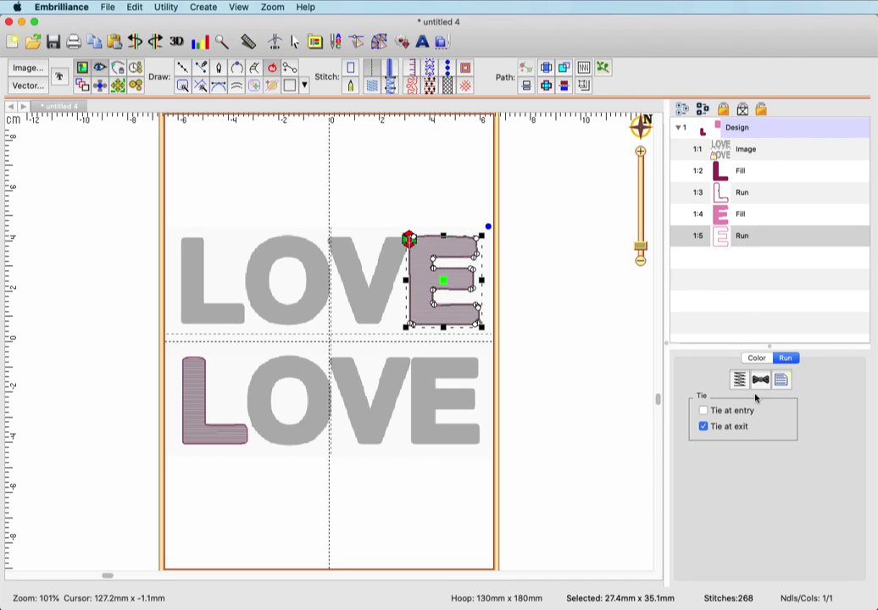
{"action": "left_click", "coordinate": [581, 354]}
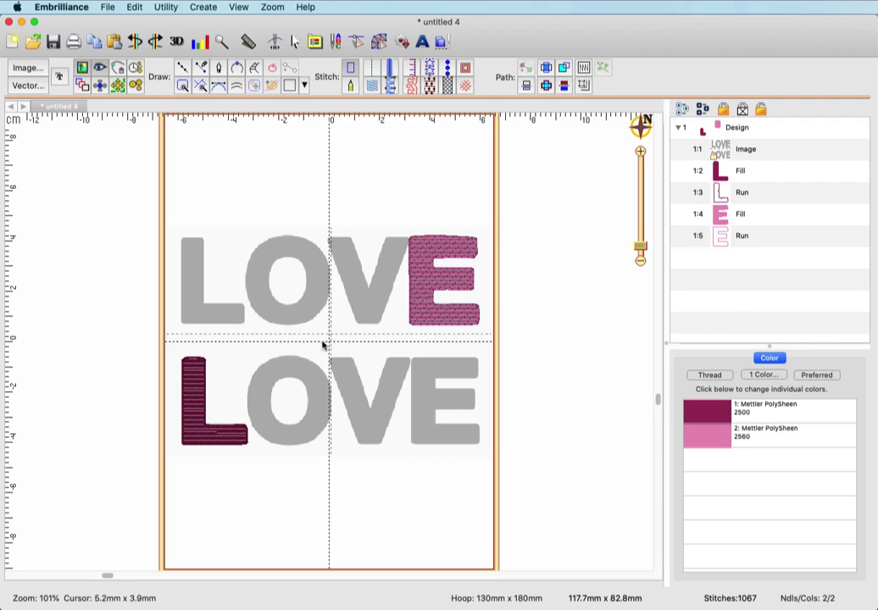
- Move the stop point of the E fill from its upper-left corner to its lower-left corner
{"action": "left_click", "coordinate": [728, 216]}
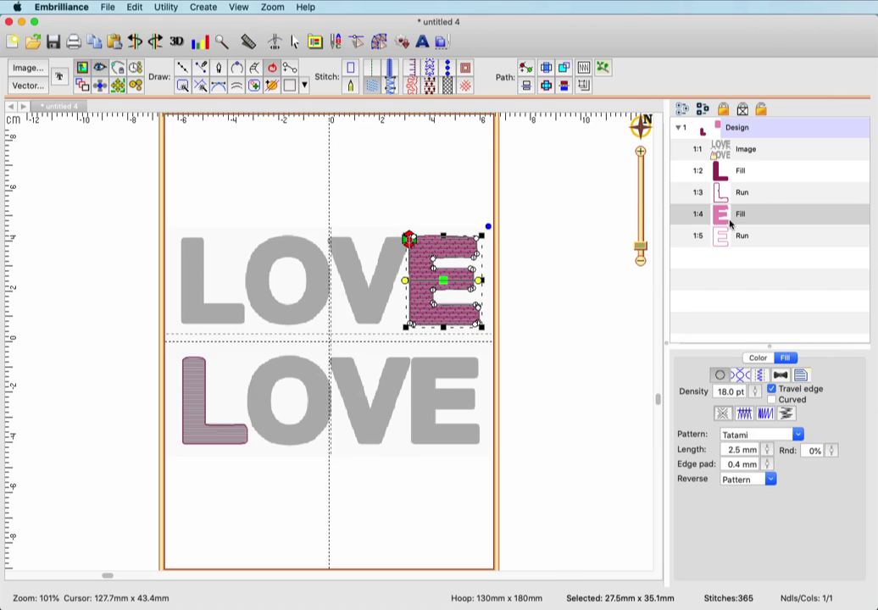
{"action": "key", "text": "super+1"}
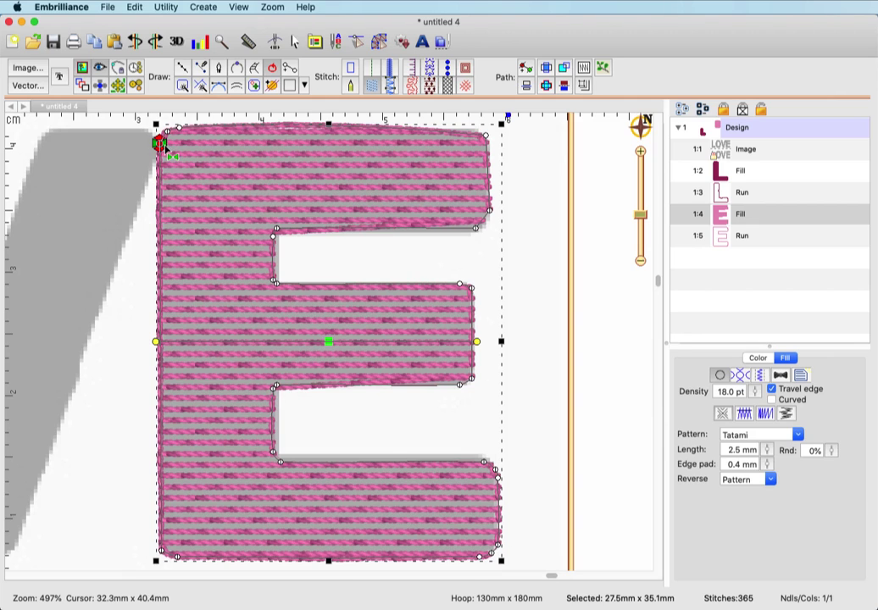
{"action": "mouse_move", "coordinate": [163, 148]}
{"action": "left_mouse_down"}
{"action": "mouse_move", "coordinate": [172, 132]}
{"action": "mouse_move", "coordinate": [163, 145]}
{"action": "mouse_move", "coordinate": [159, 557]}
{"action": "left_mouse_up"}
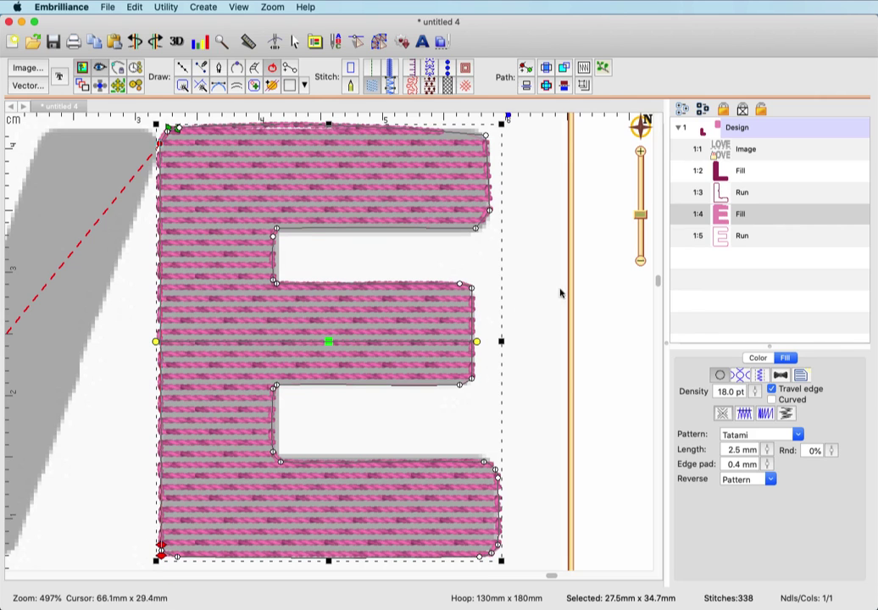
- Move both the start and stop points of the E run outline to the letter's lower-left corner
{"action": "left_click", "coordinate": [720, 241]}
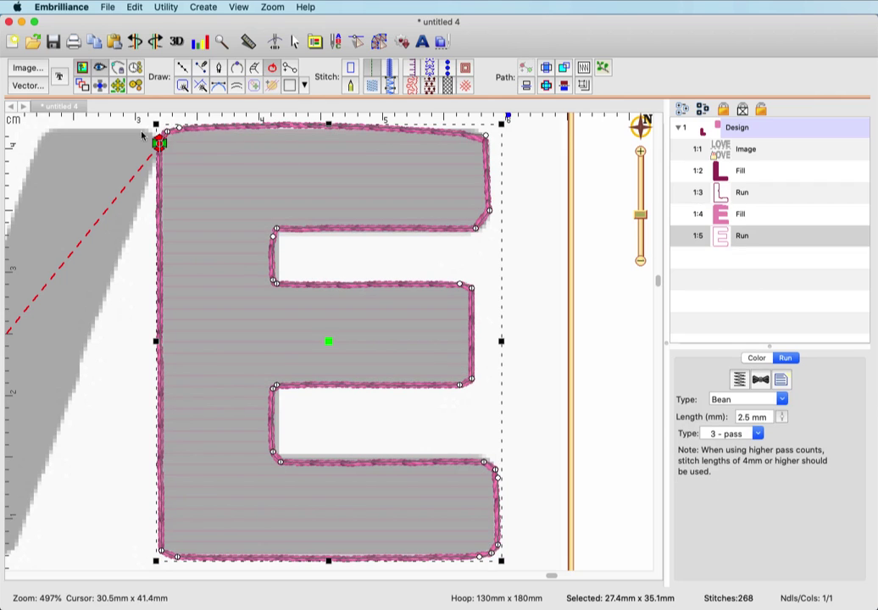
{"action": "left_click_drag", "start_coordinate": [161, 143], "coordinate": [138, 561]}
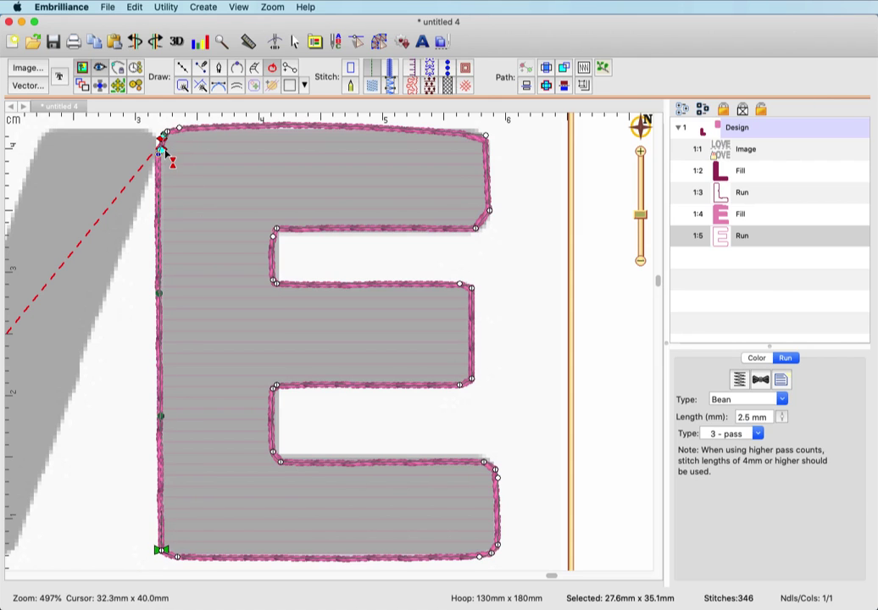
{"action": "left_click_drag", "start_coordinate": [164, 146], "coordinate": [161, 552]}
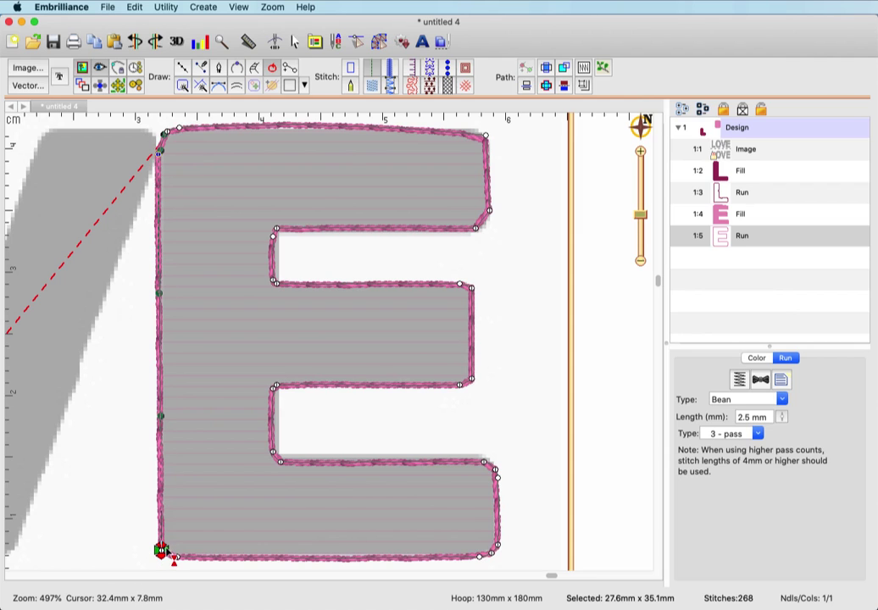
{"action": "left_click", "coordinate": [576, 299]}
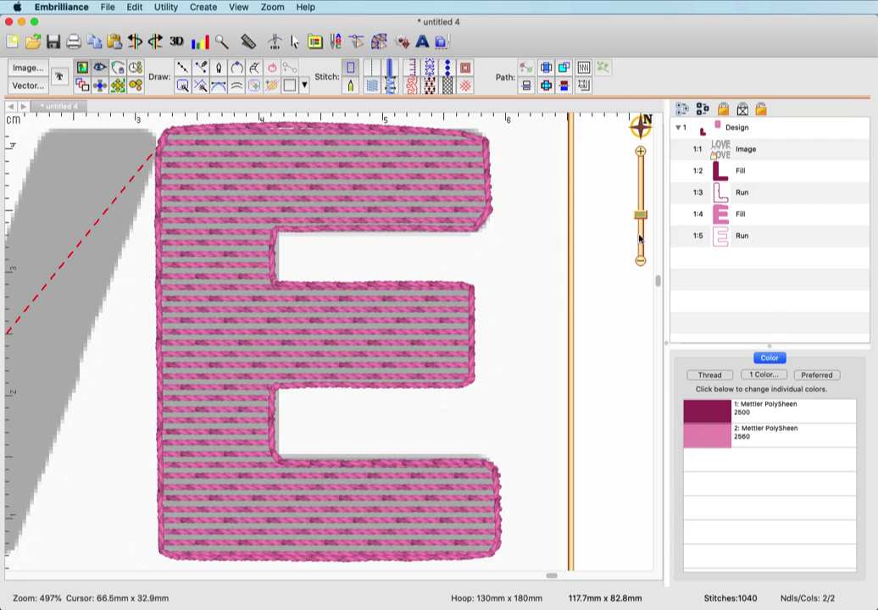
- Give the E fill a density gradient, trying Increasing before choosing Decreasing with a density of 1.3 mm
{"action": "left_click", "coordinate": [727, 219]}
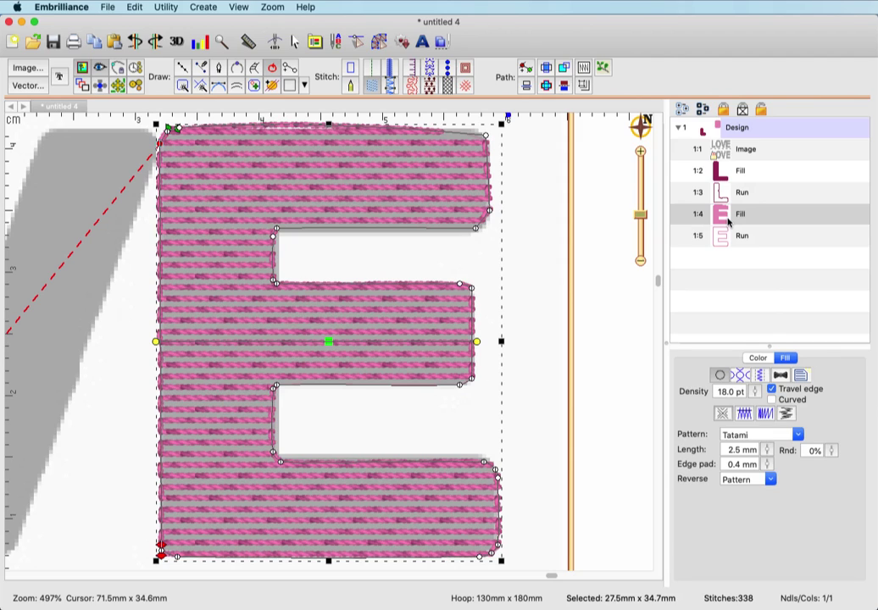
{"action": "left_click", "coordinate": [763, 415]}
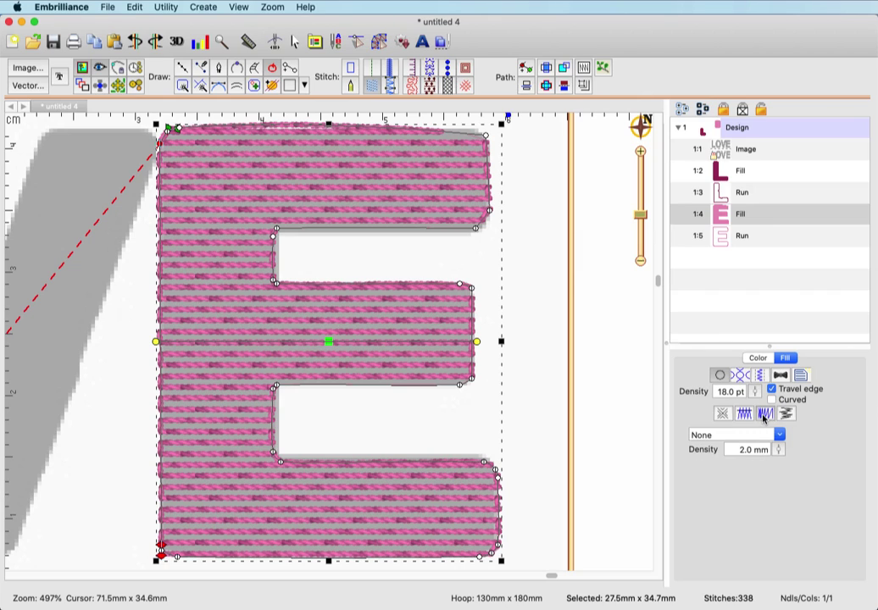
{"action": "left_click", "coordinate": [779, 436]}
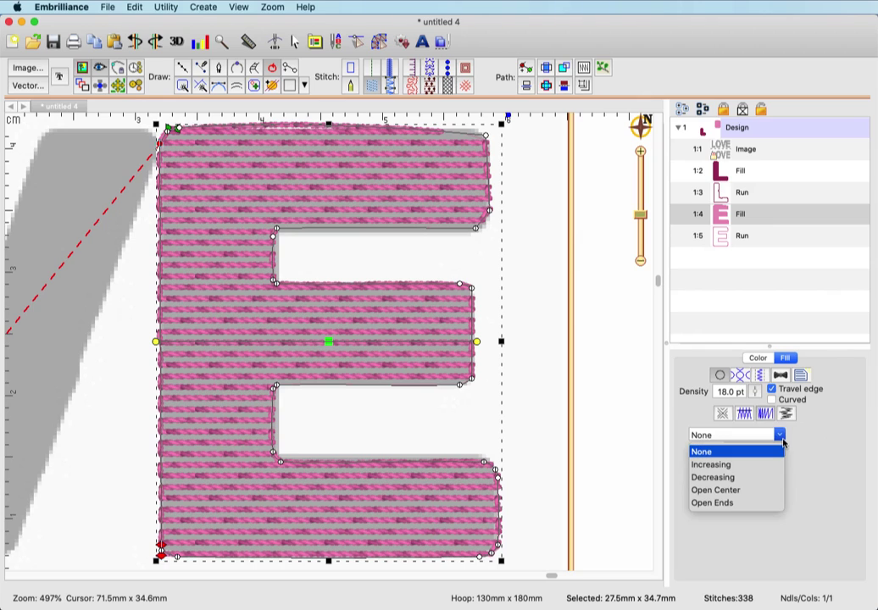
{"action": "left_click", "coordinate": [724, 468]}
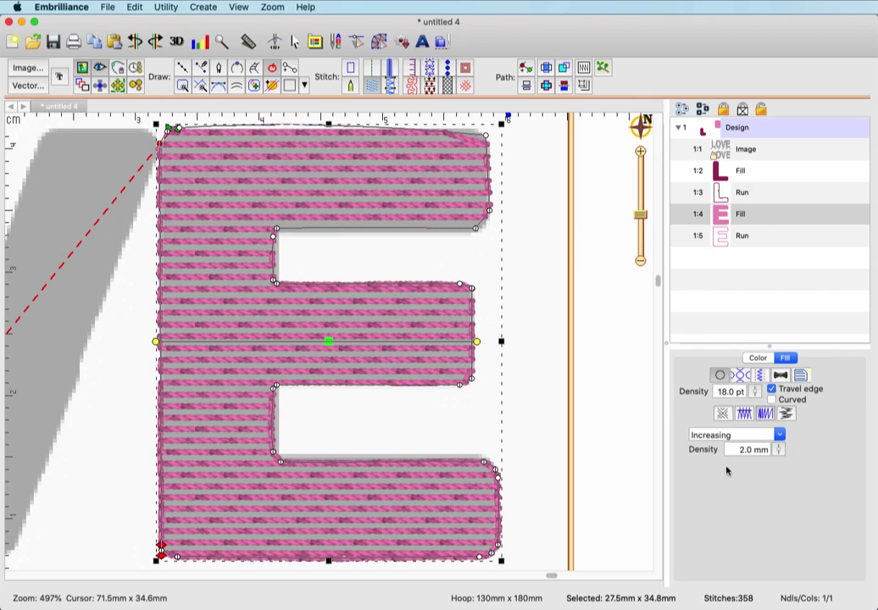
{"action": "left_click", "coordinate": [778, 435]}
{"action": "left_click", "coordinate": [733, 479]}
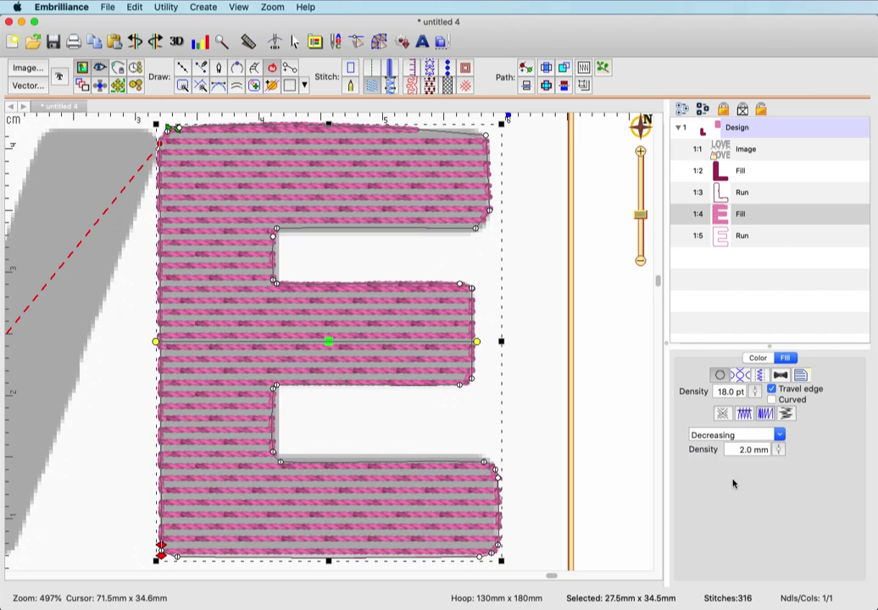
{"action": "left_click", "coordinate": [777, 450]}
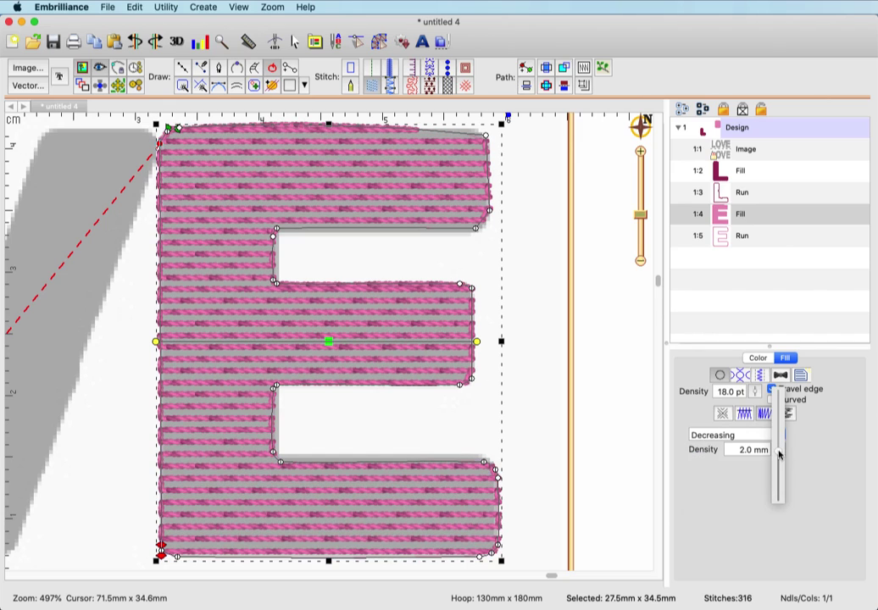
{"action": "left_click_drag", "start_coordinate": [778, 455], "coordinate": [781, 476]}
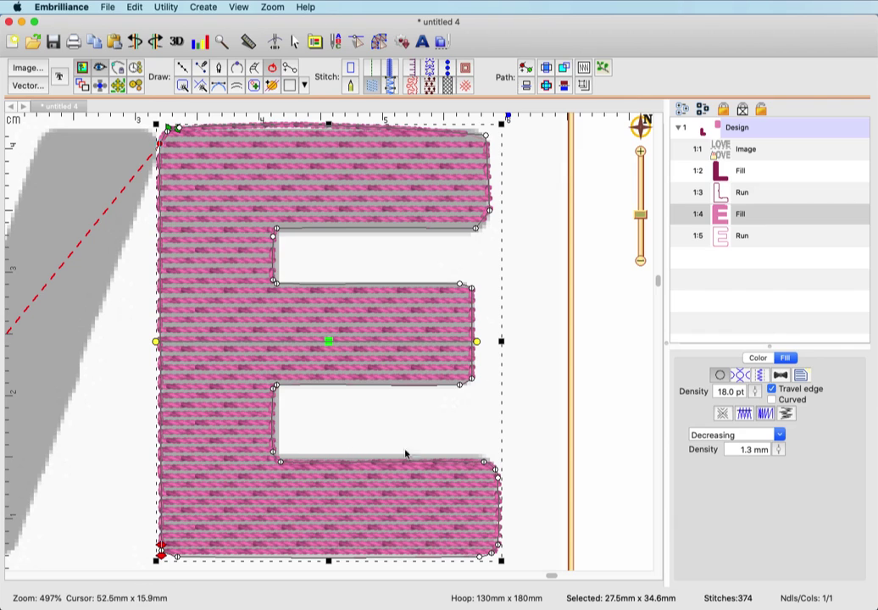
{"action": "left_click", "coordinate": [531, 360]}
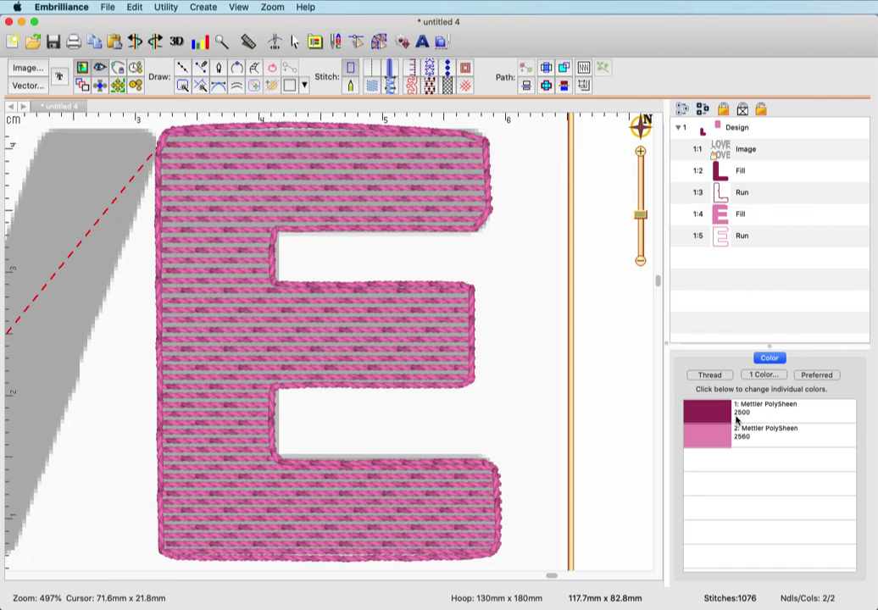
- Set the overall density of the E fill to 24 pt
{"action": "left_click_drag", "start_coordinate": [642, 237], "coordinate": [641, 248]}
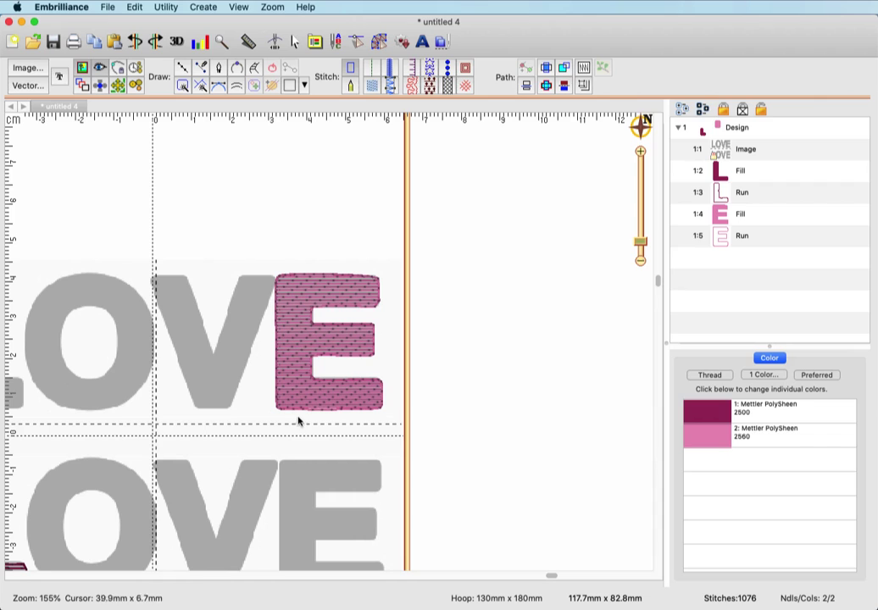
{"action": "left_click", "coordinate": [724, 217]}
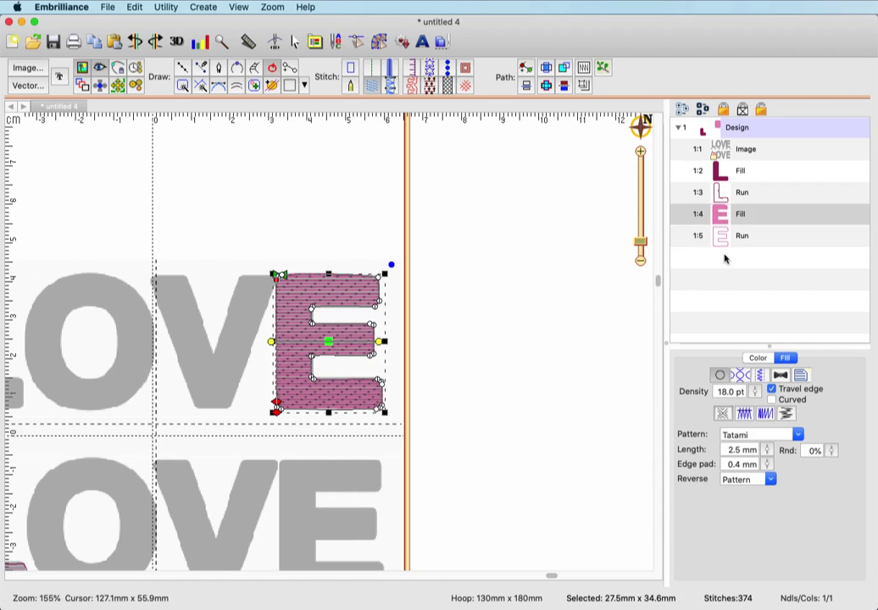
{"action": "double_click", "coordinate": [725, 392]}
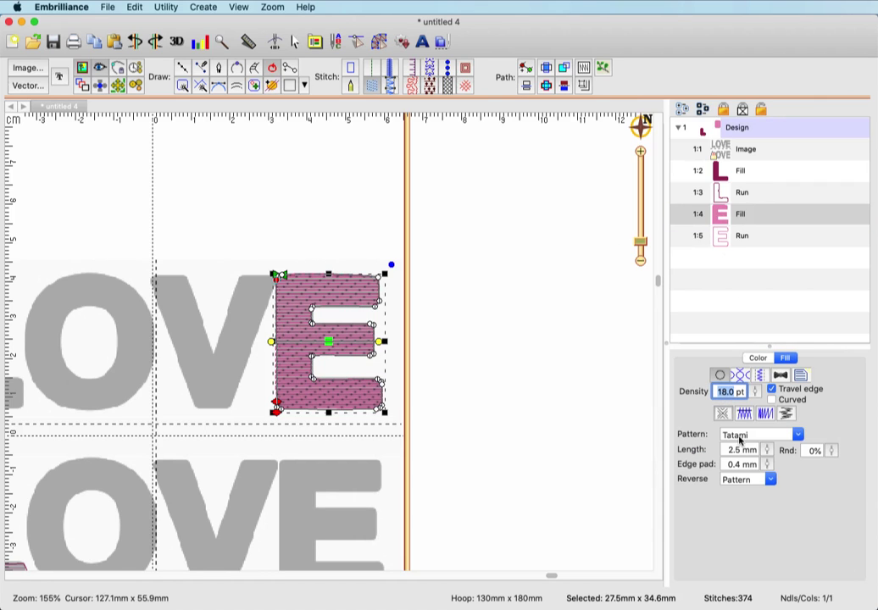
{"action": "type", "text": "24"}
{"action": "key", "text": "Return"}
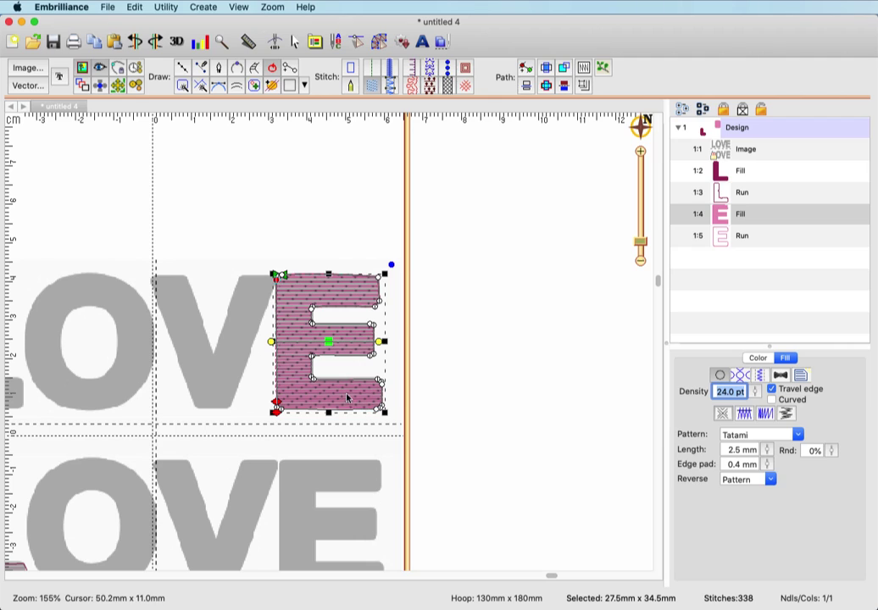
{"action": "left_click", "coordinate": [441, 395]}
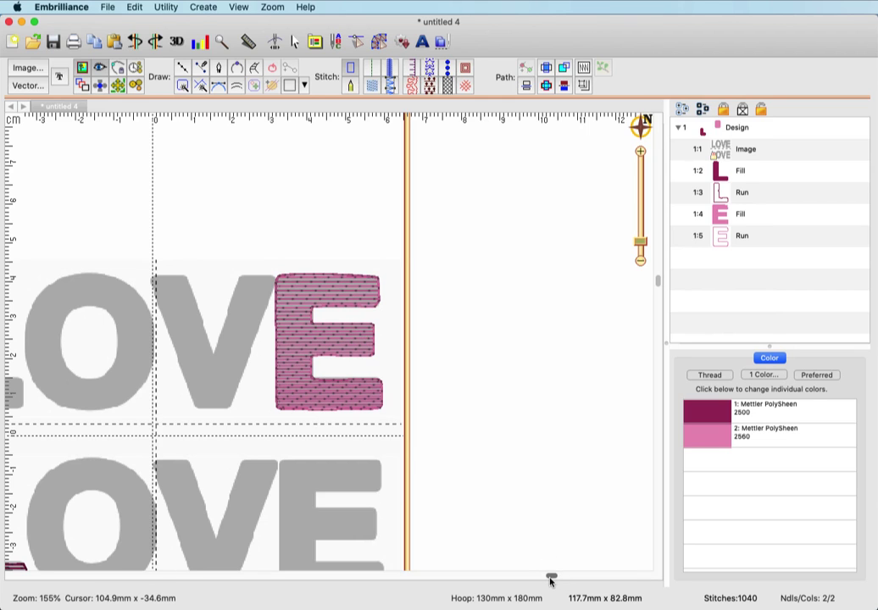
- Draw a closed straight-point outline around the left stroke of the V in the upper LOVE
{"action": "left_click_drag", "start_coordinate": [550, 579], "coordinate": [361, 574]}
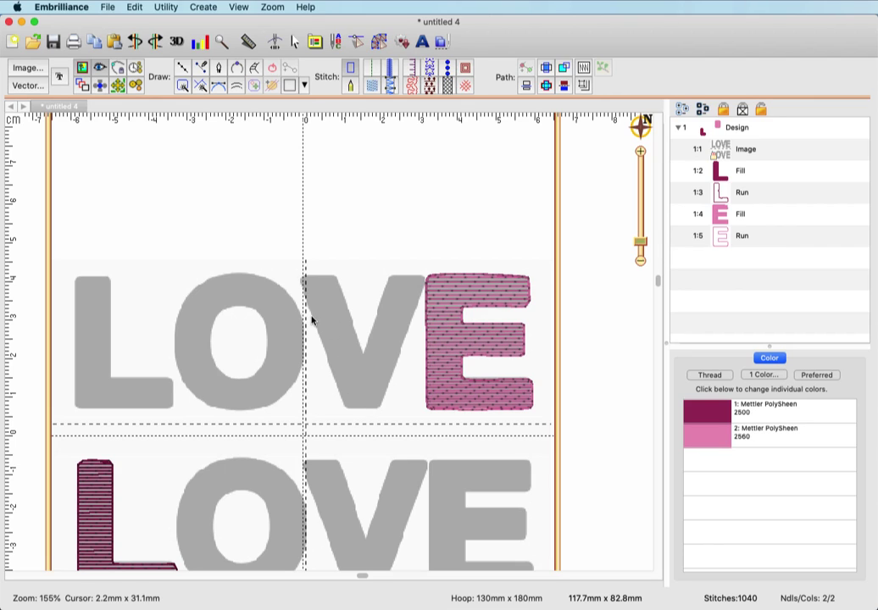
{"action": "left_click", "coordinate": [181, 73]}
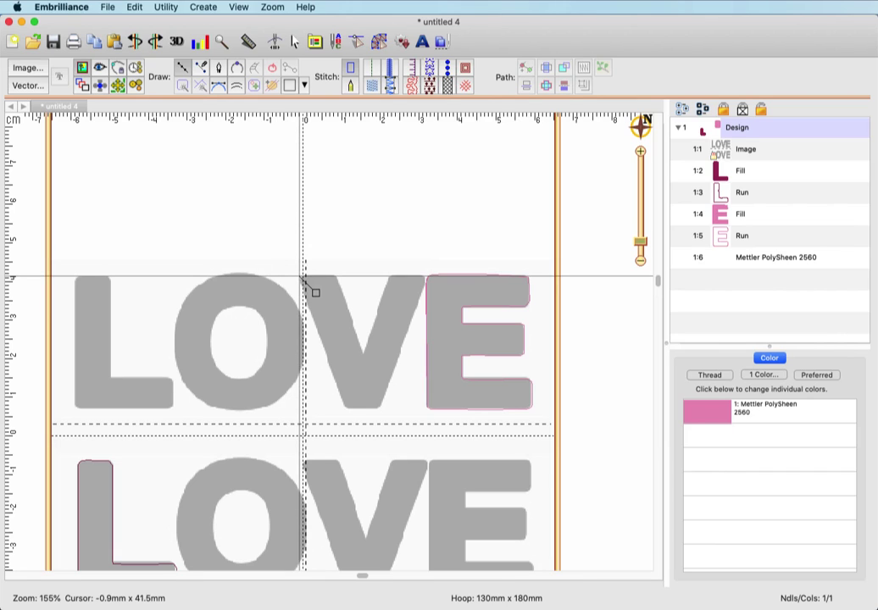
{"action": "left_click", "coordinate": [299, 275]}
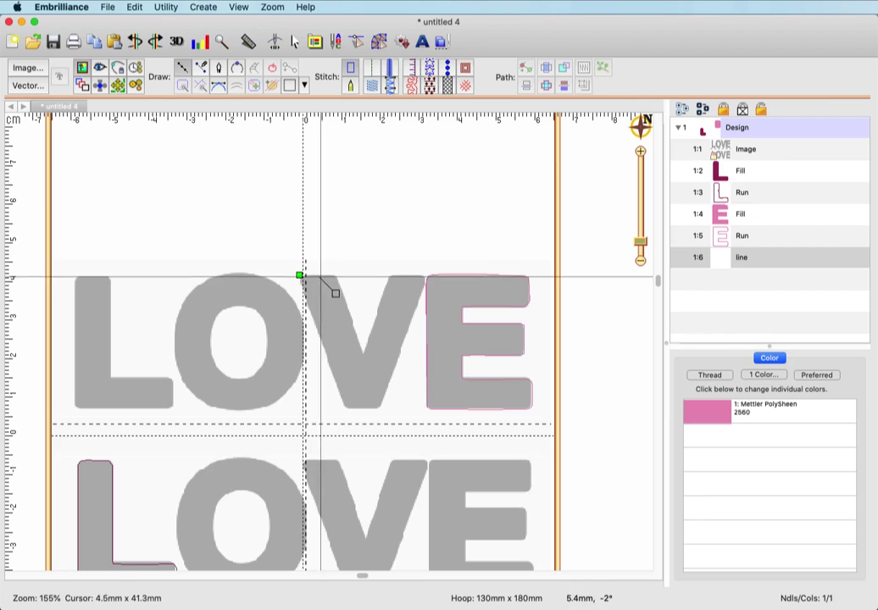
{"action": "left_click", "coordinate": [333, 275]}
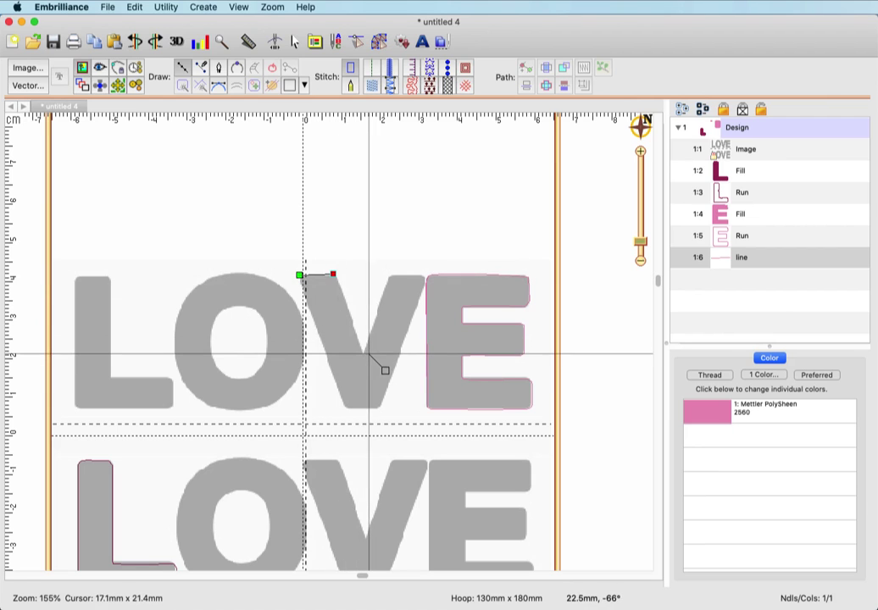
{"action": "left_click", "coordinate": [363, 354]}
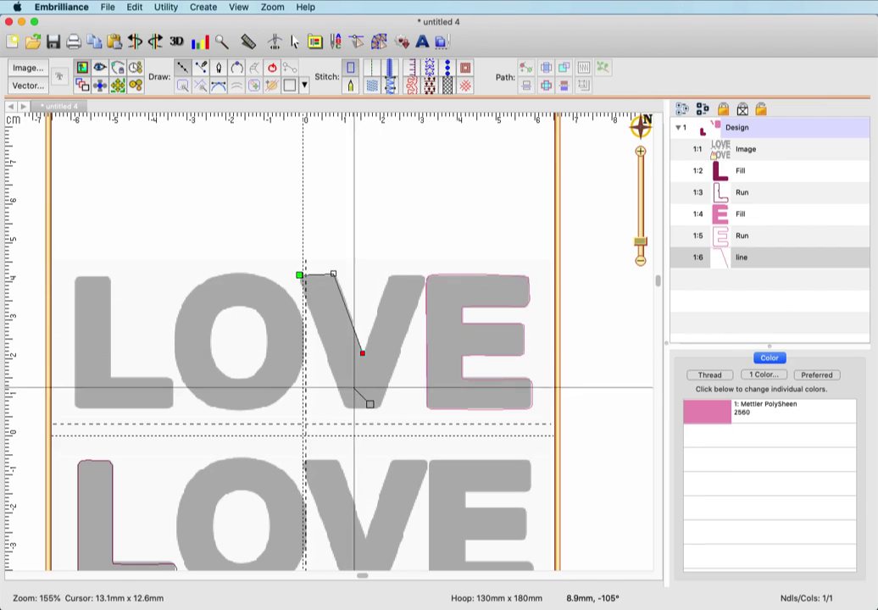
{"action": "left_click", "coordinate": [362, 407]}
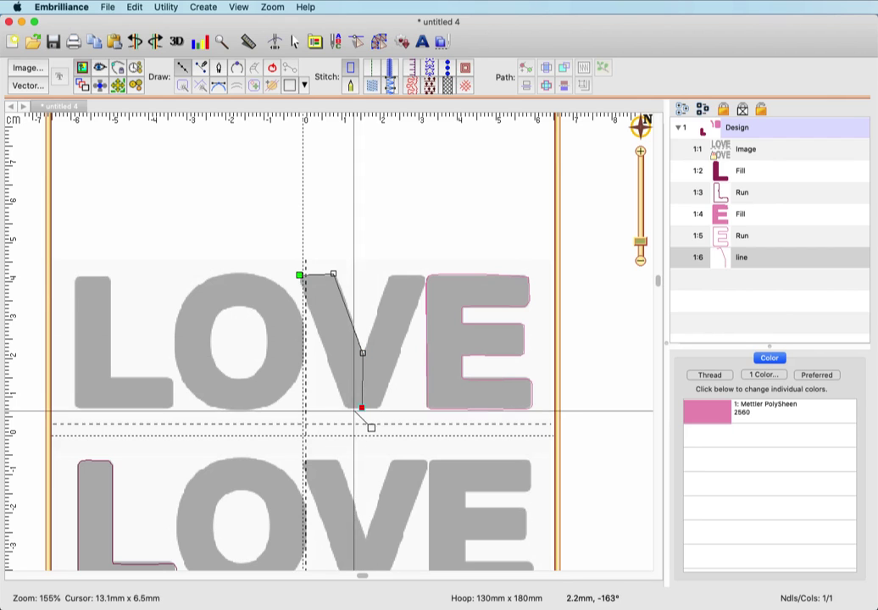
{"action": "left_click", "coordinate": [343, 407]}
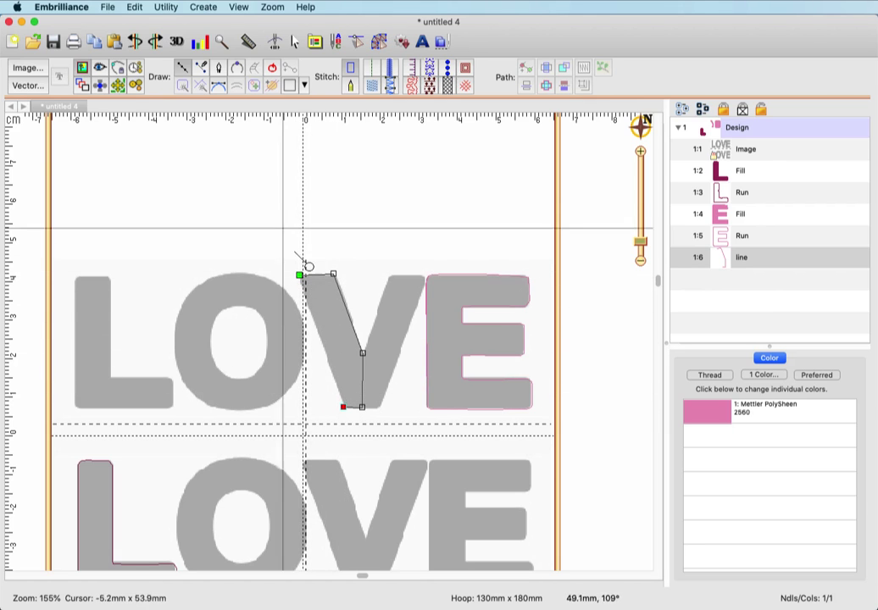
{"action": "left_click", "coordinate": [274, 73]}
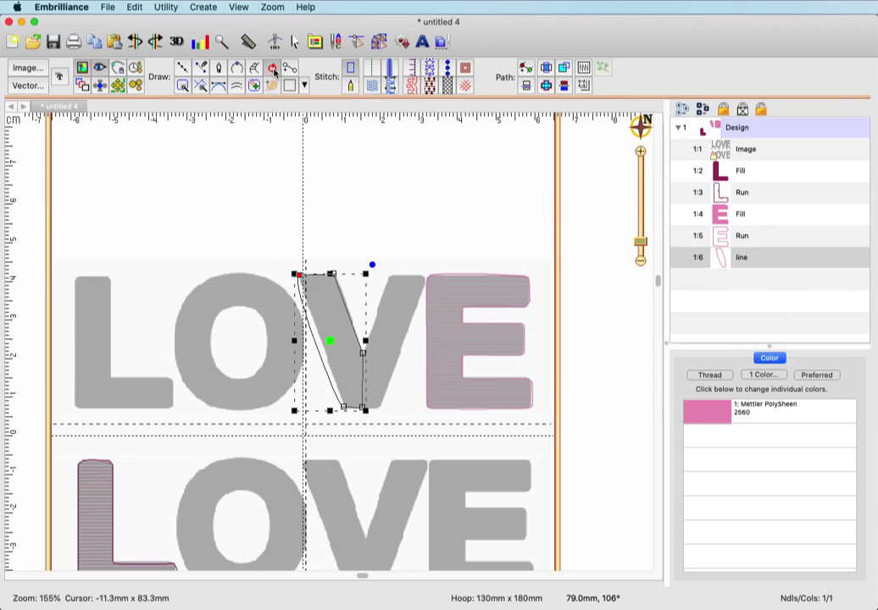
- Straighten the curved closing edge along the left side of the V stroke outline
{"action": "left_click", "coordinate": [319, 353]}
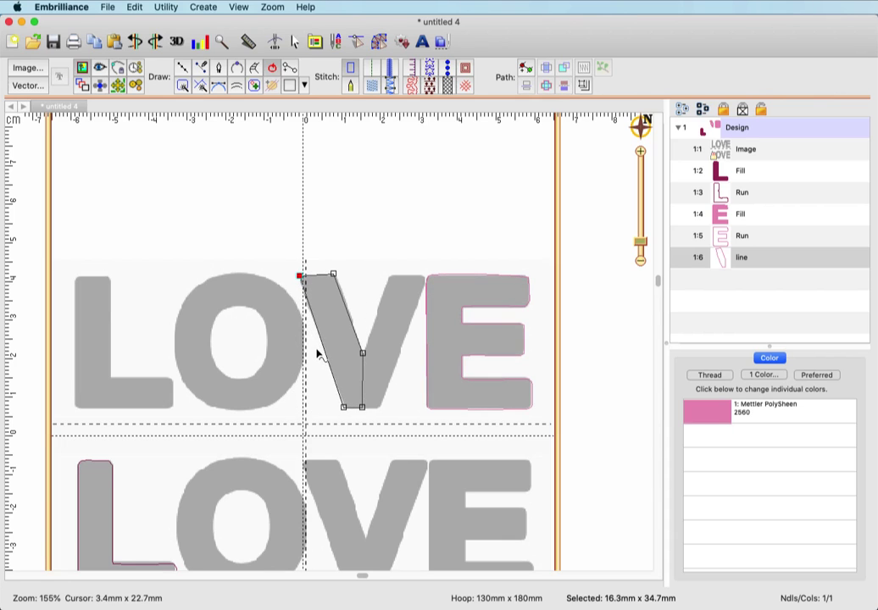
{"action": "left_click", "coordinate": [319, 332]}
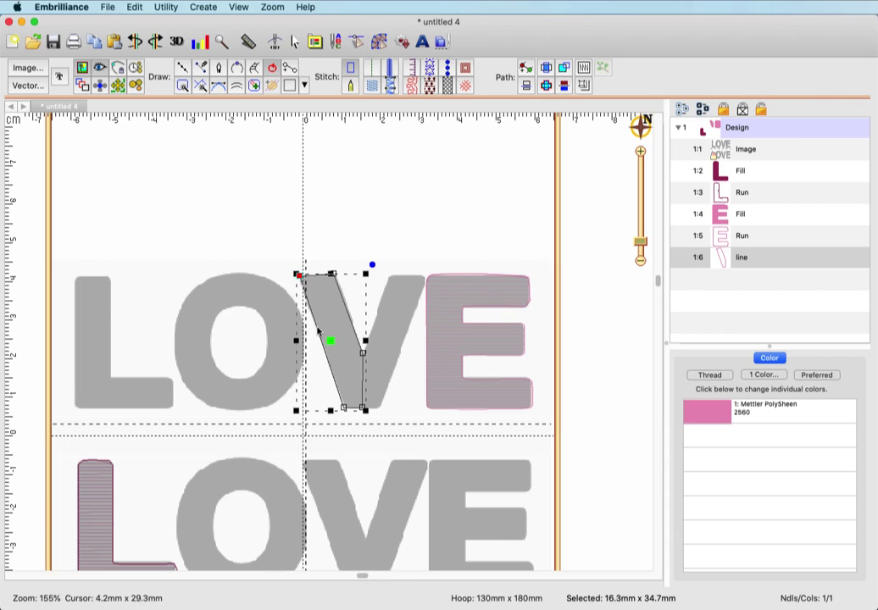
{"action": "left_click", "coordinate": [354, 239]}
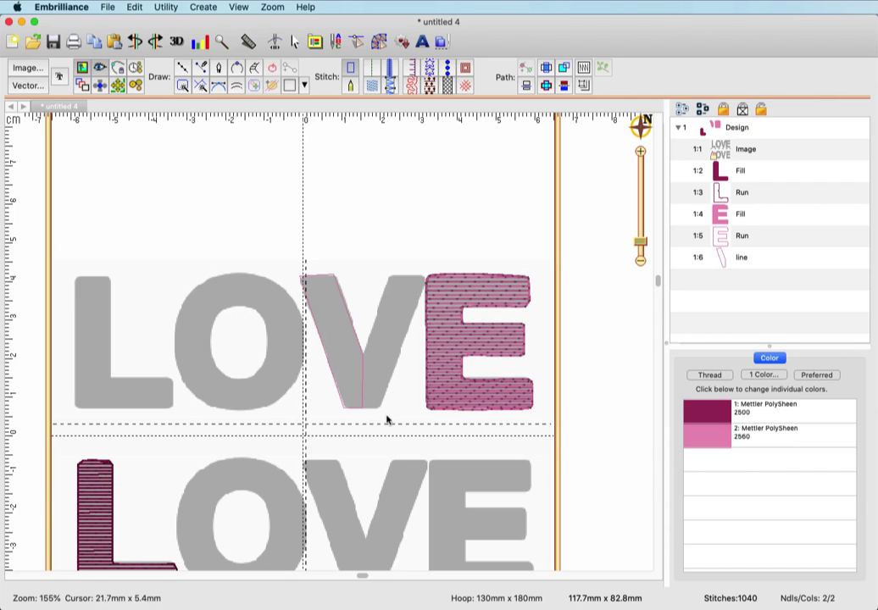
- Convert the V's left stroke to a fill, slant its stitches diagonally, and move its stop point to the lower-right corner
{"action": "left_click", "coordinate": [365, 389]}
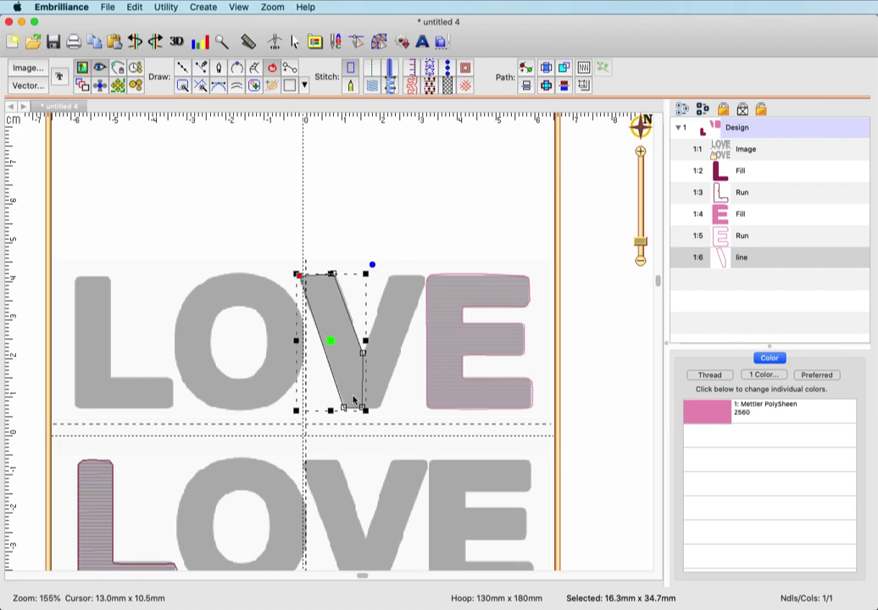
{"action": "left_click", "coordinate": [375, 88]}
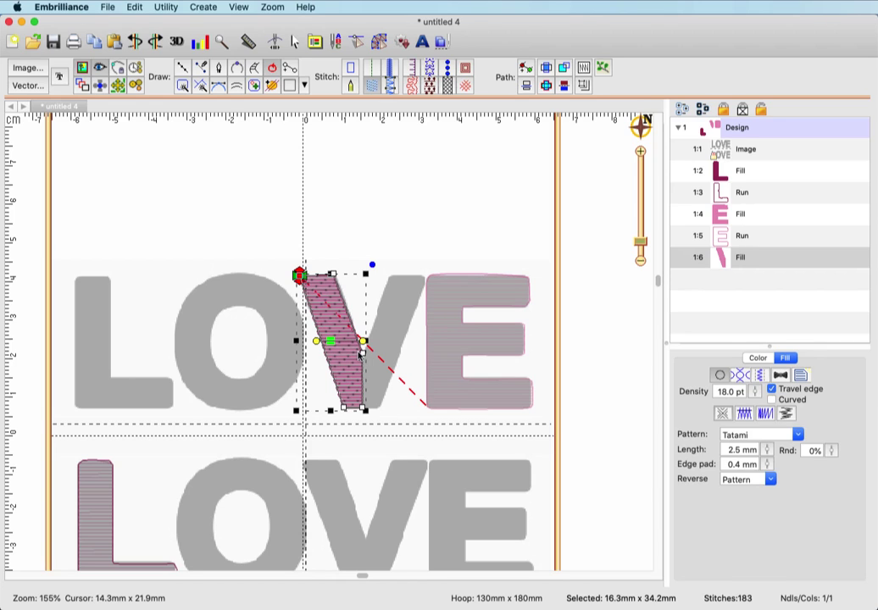
{"action": "left_click_drag", "start_coordinate": [364, 341], "coordinate": [370, 390]}
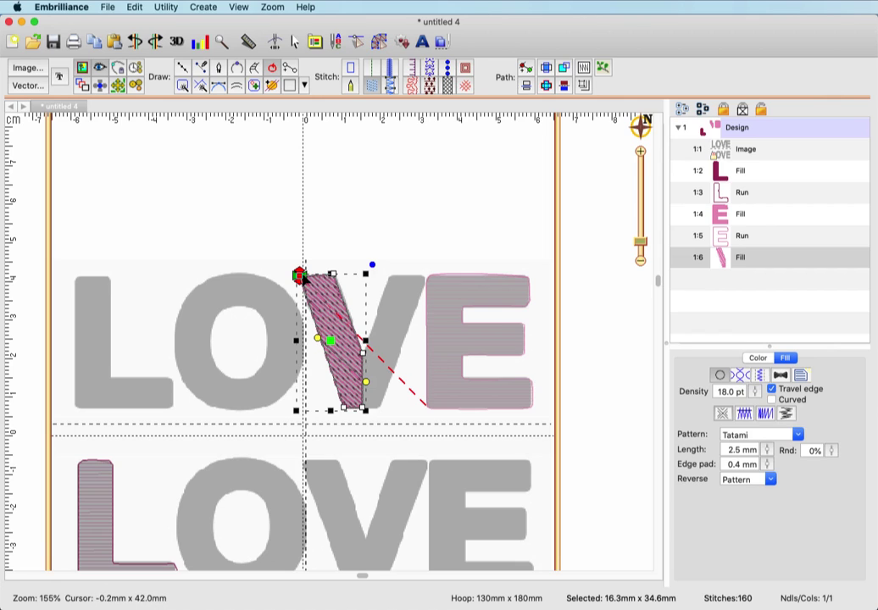
{"action": "mouse_move", "coordinate": [300, 275]}
{"action": "left_mouse_down"}
{"action": "mouse_move", "coordinate": [339, 272]}
{"action": "mouse_move", "coordinate": [309, 311]}
{"action": "mouse_move", "coordinate": [362, 410]}
{"action": "left_mouse_up"}
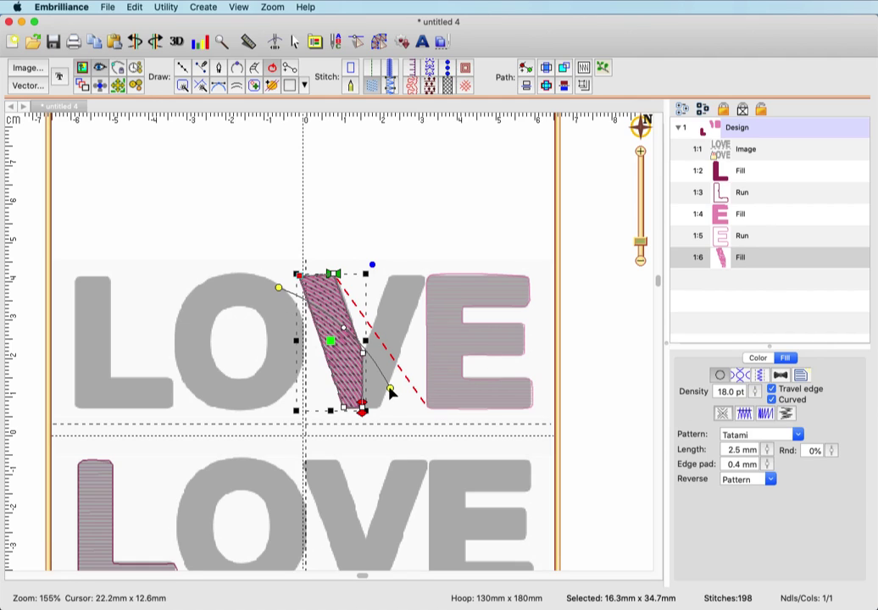
- Reshape the stitch-angle line of the V's left stroke fill into a wavy S-curve running lengthwise through the stroke, adding bend points along it
{"action": "left_click_drag", "start_coordinate": [390, 392], "coordinate": [347, 428]}
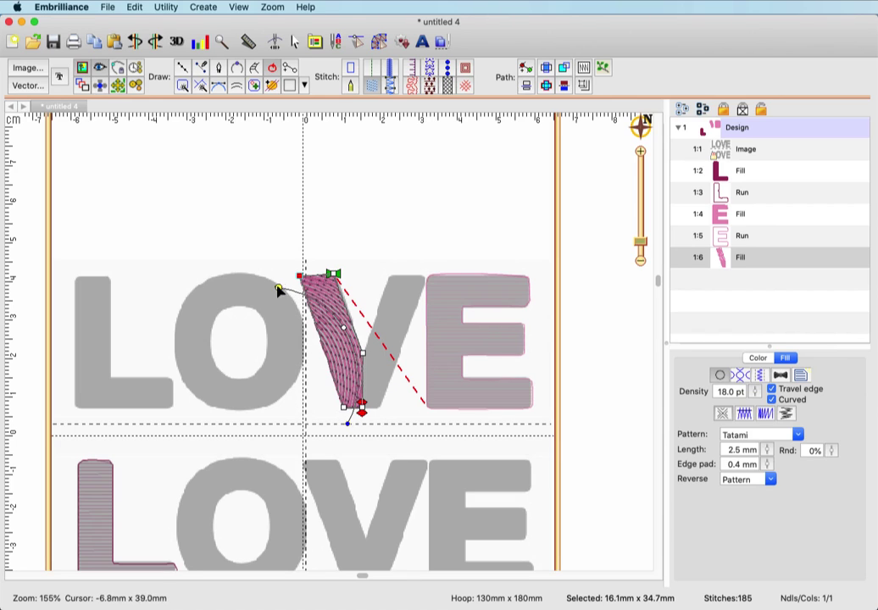
{"action": "left_click_drag", "start_coordinate": [279, 288], "coordinate": [291, 258]}
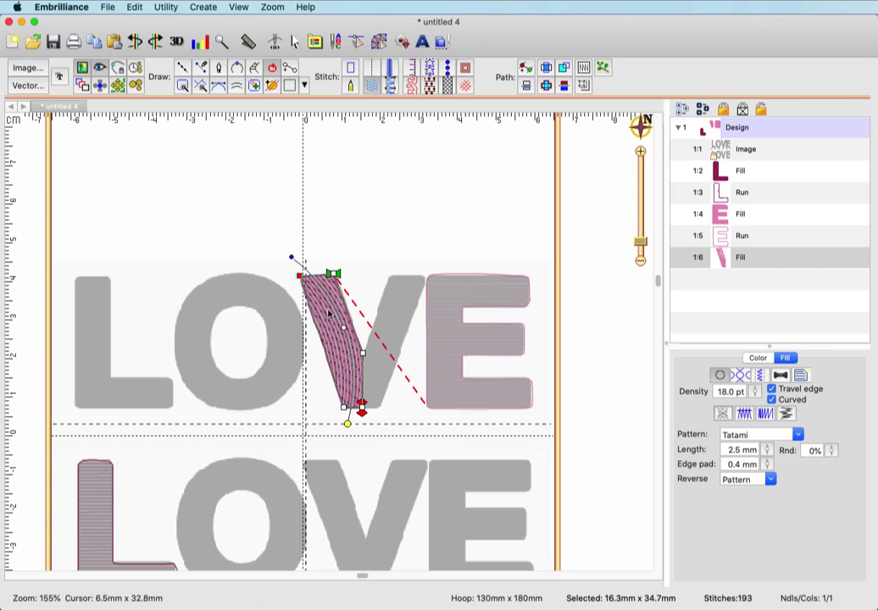
{"action": "left_click", "coordinate": [344, 333]}
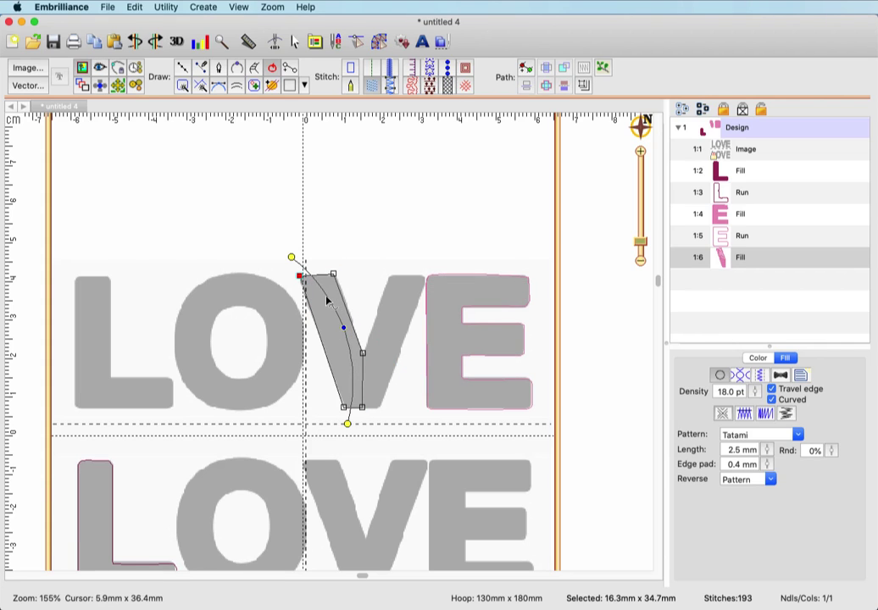
{"action": "key", "text": "Return"}
{"action": "left_click", "coordinate": [326, 296]}
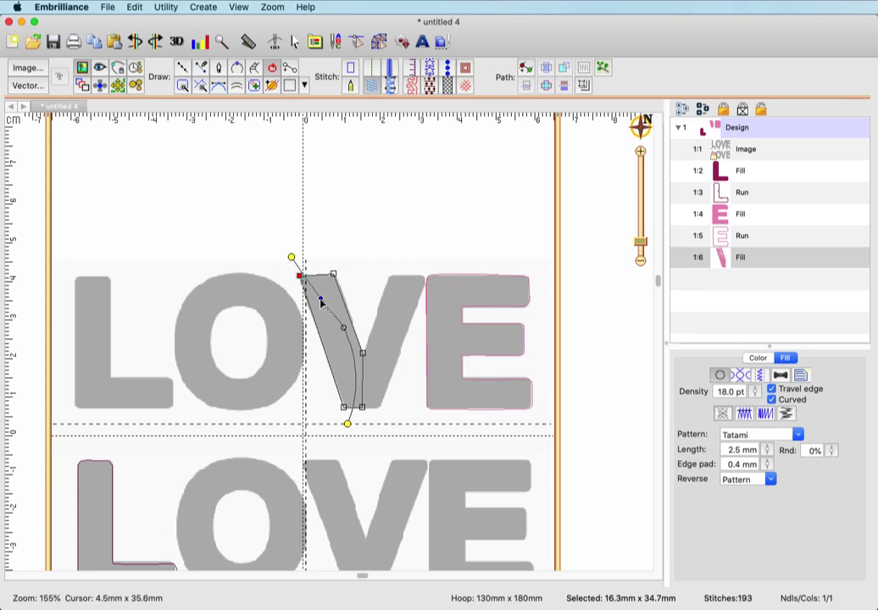
{"action": "key", "text": "Return"}
{"action": "left_click_drag", "start_coordinate": [292, 258], "coordinate": [300, 250]}
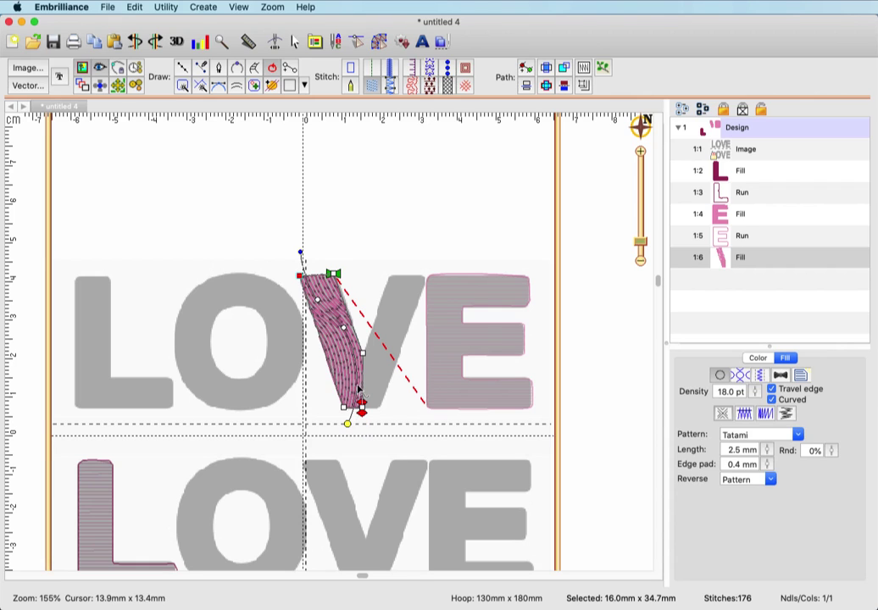
{"action": "left_click_drag", "start_coordinate": [358, 390], "coordinate": [345, 383]}
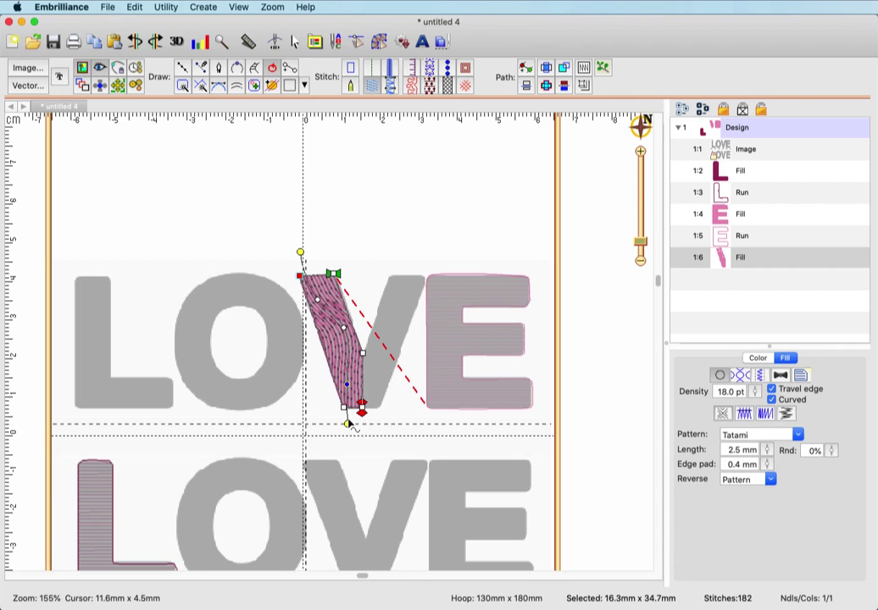
{"action": "mouse_move", "coordinate": [348, 426]}
{"action": "left_mouse_down"}
{"action": "mouse_move", "coordinate": [364, 419]}
{"action": "mouse_move", "coordinate": [360, 413]}
{"action": "left_mouse_up"}
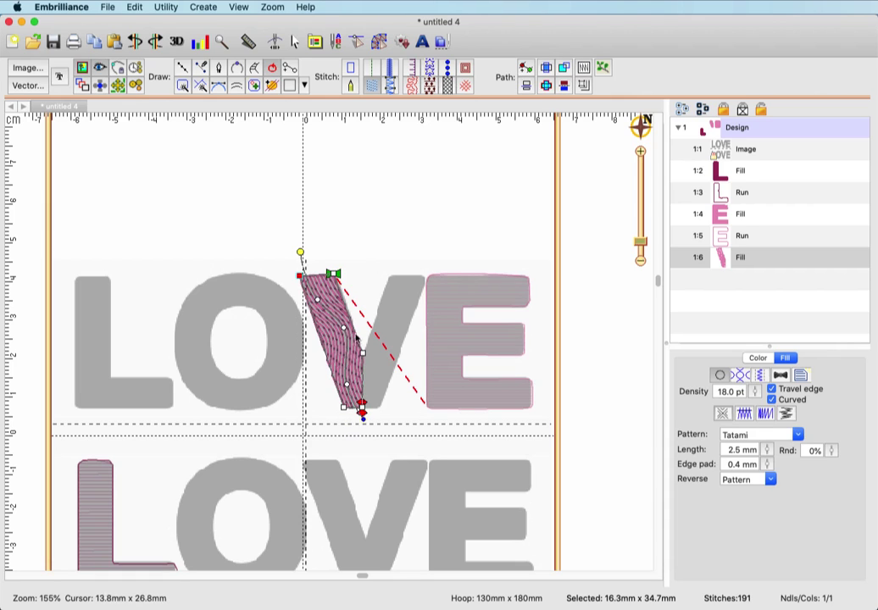
{"action": "left_click", "coordinate": [362, 292]}
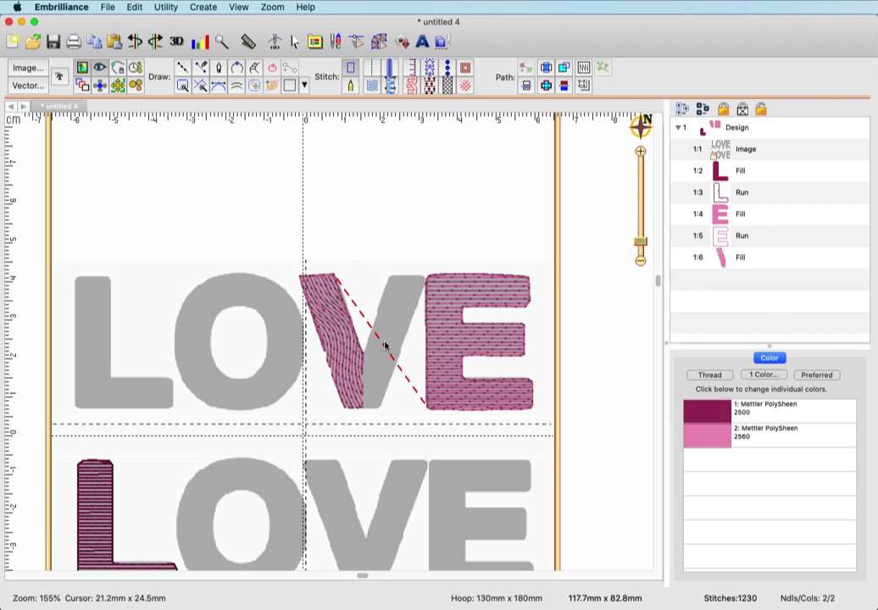
- Duplicate the V's left stroke fill, mirror the copy horizontally, and place it over the V's right stroke
{"action": "left_click", "coordinate": [332, 342]}
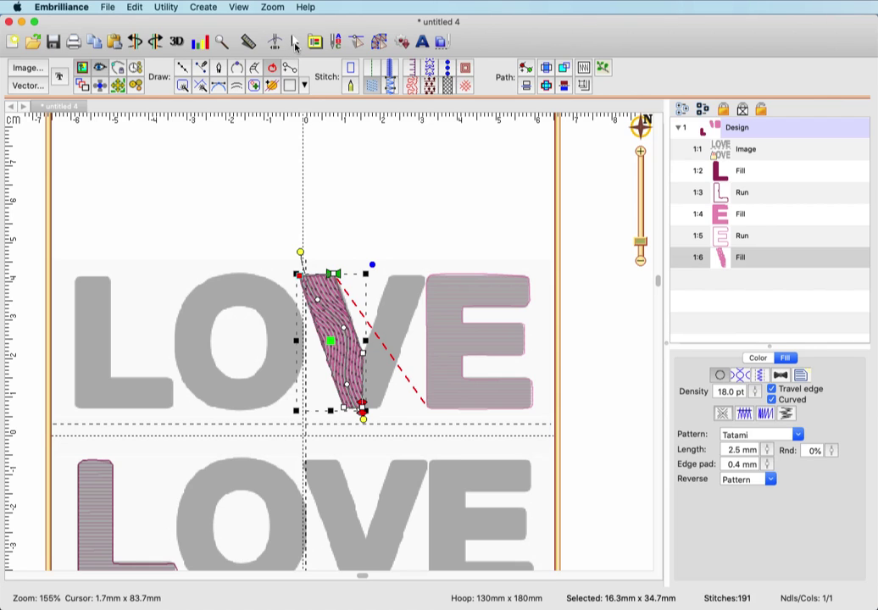
{"action": "left_click", "coordinate": [295, 44]}
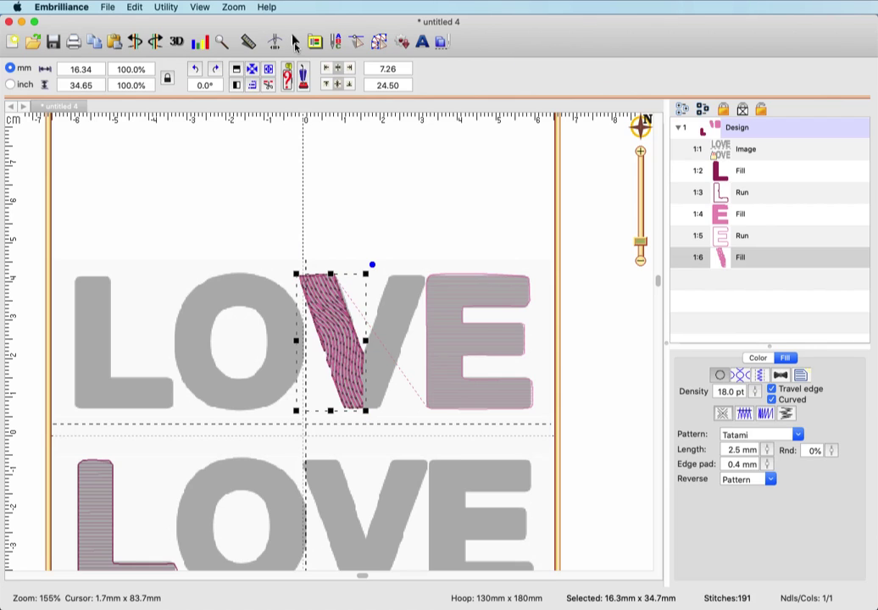
{"action": "left_click", "coordinate": [94, 41]}
{"action": "left_click", "coordinate": [114, 41]}
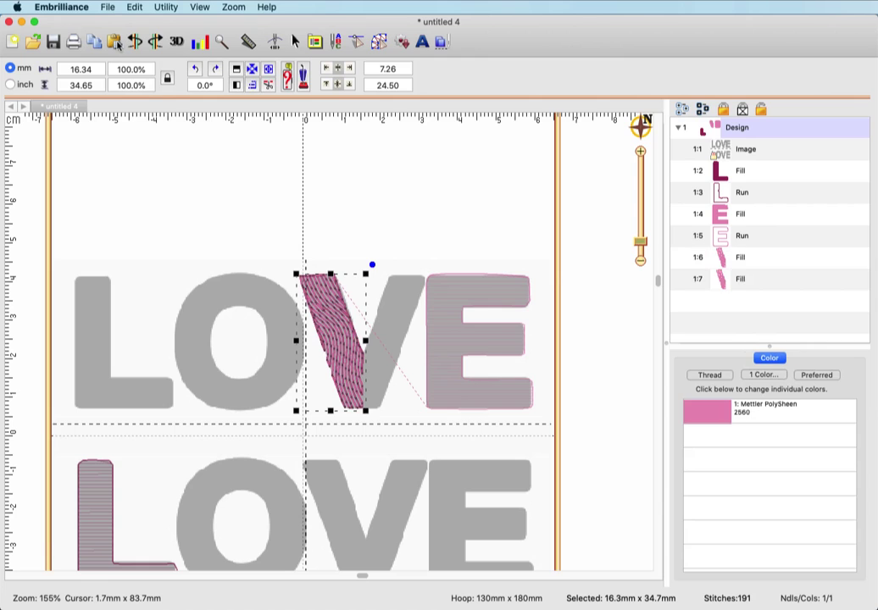
{"action": "left_click", "coordinate": [238, 88]}
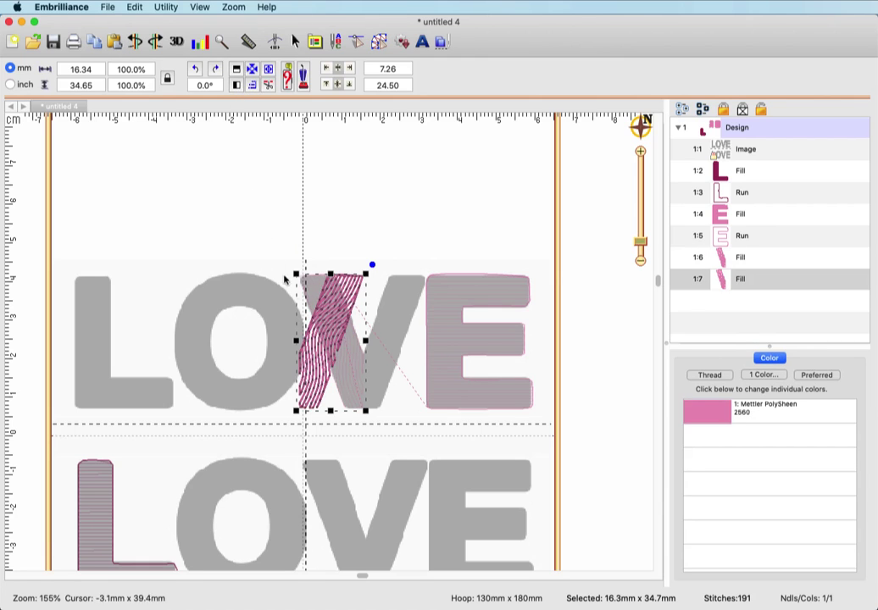
{"action": "left_click_drag", "start_coordinate": [324, 323], "coordinate": [389, 331]}
{"action": "key", "text": "Escape"}
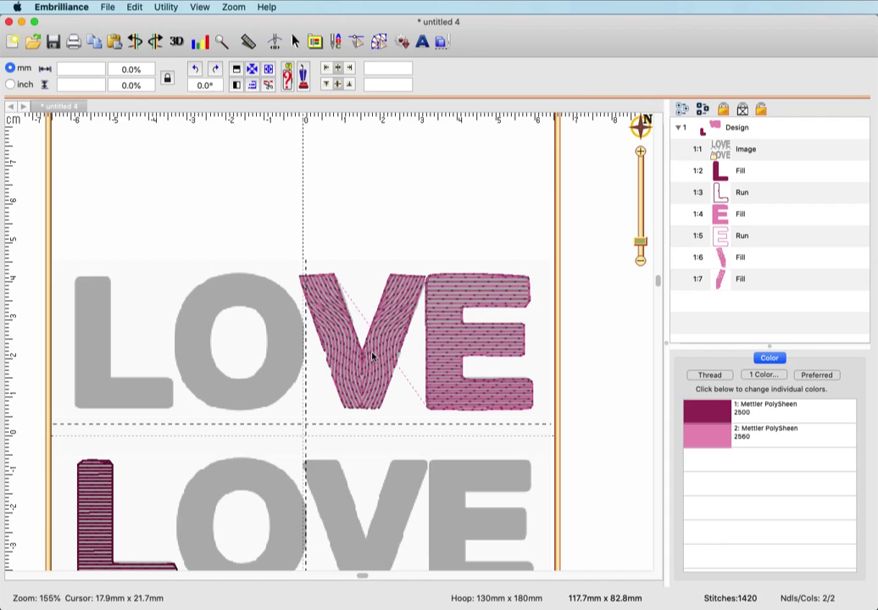
- Change the thread color of both V stroke fills to red Mettler PolySheen 1703
{"action": "left_click", "coordinate": [724, 265]}
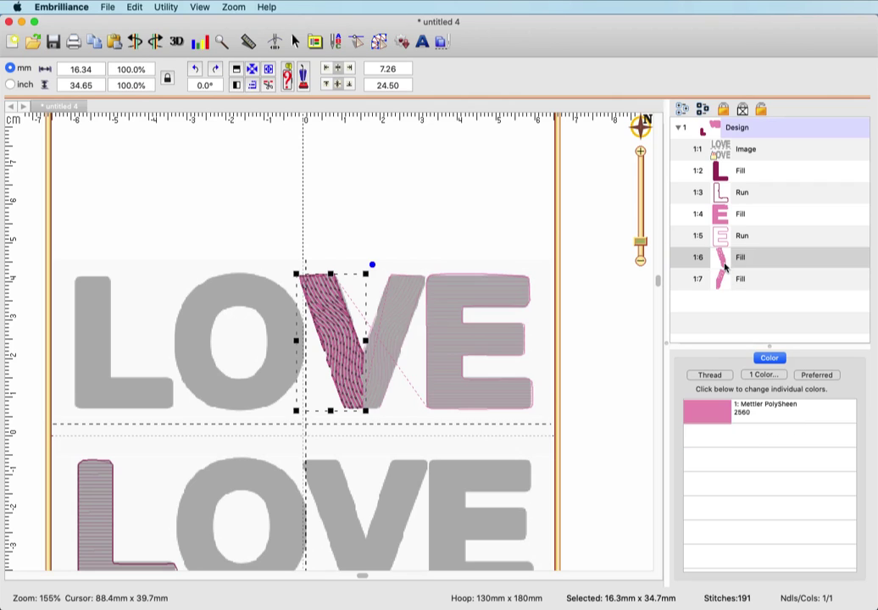
{"action": "left_click", "coordinate": [712, 282], "text": "shift"}
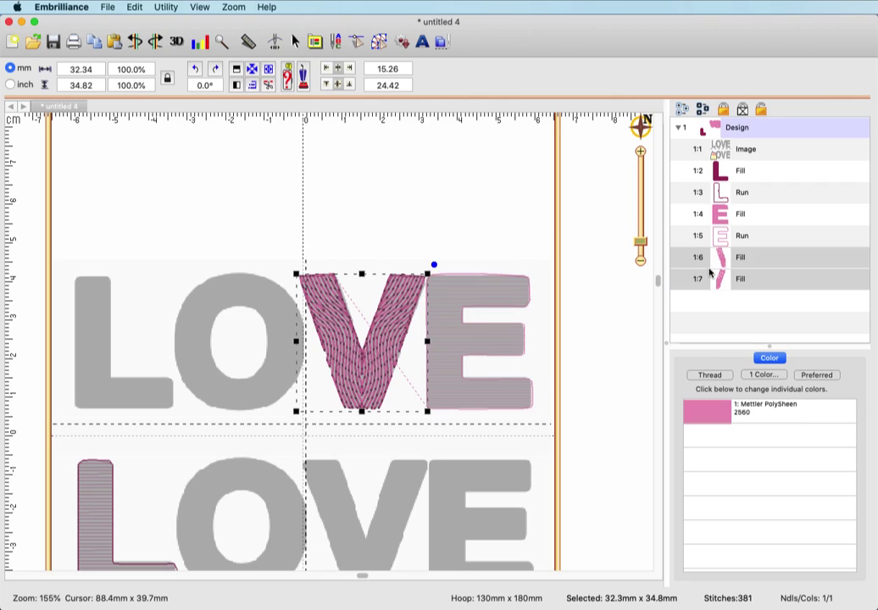
{"action": "left_click", "coordinate": [714, 415]}
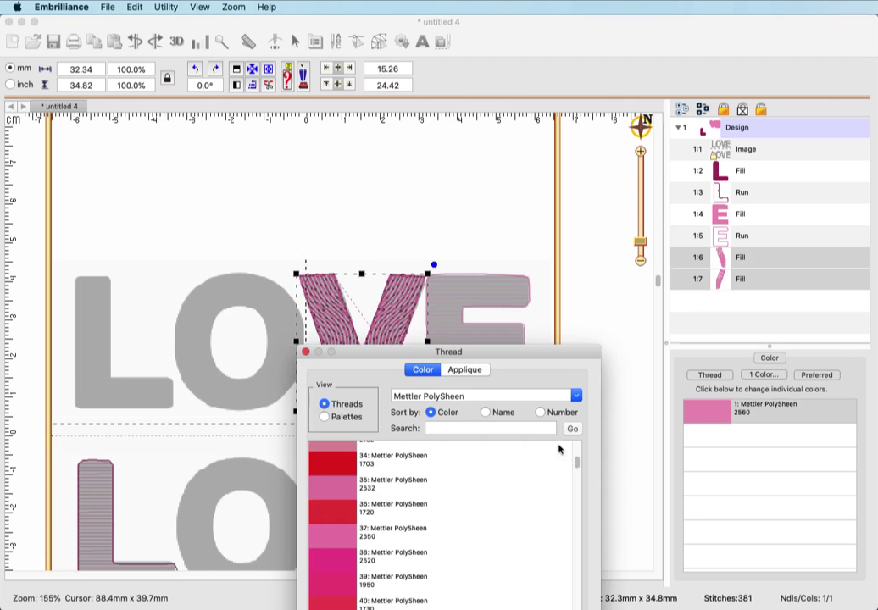
{"action": "left_click", "coordinate": [343, 464]}
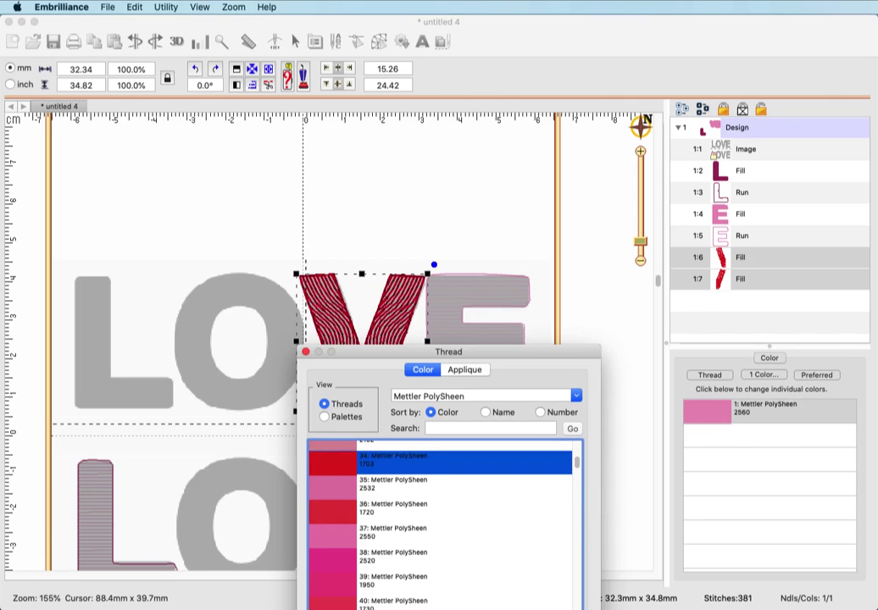
{"action": "key", "text": "Return"}
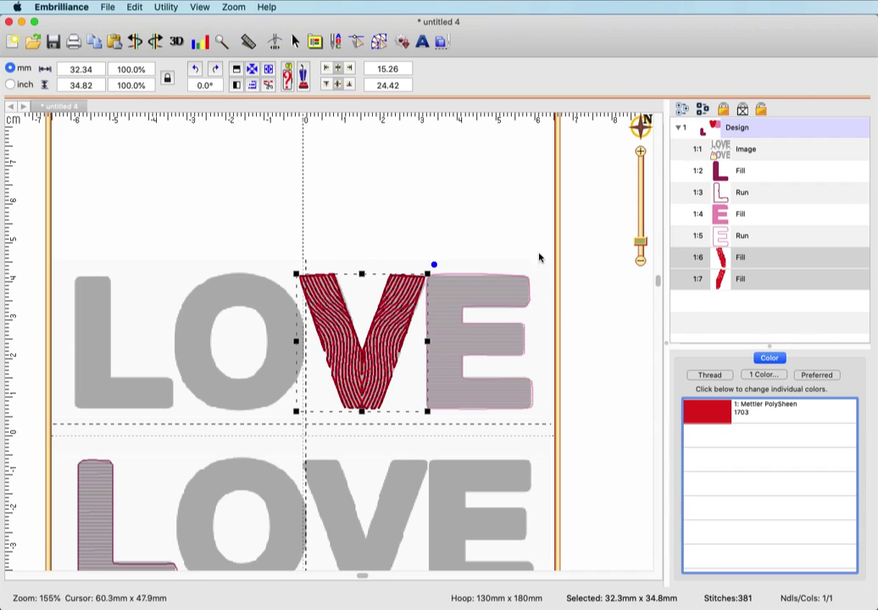
- Move the right V stroke's start point to its lower-left corner and its stop point to its upper-right corner
{"action": "left_click", "coordinate": [379, 44]}
{"action": "left_click", "coordinate": [488, 228]}
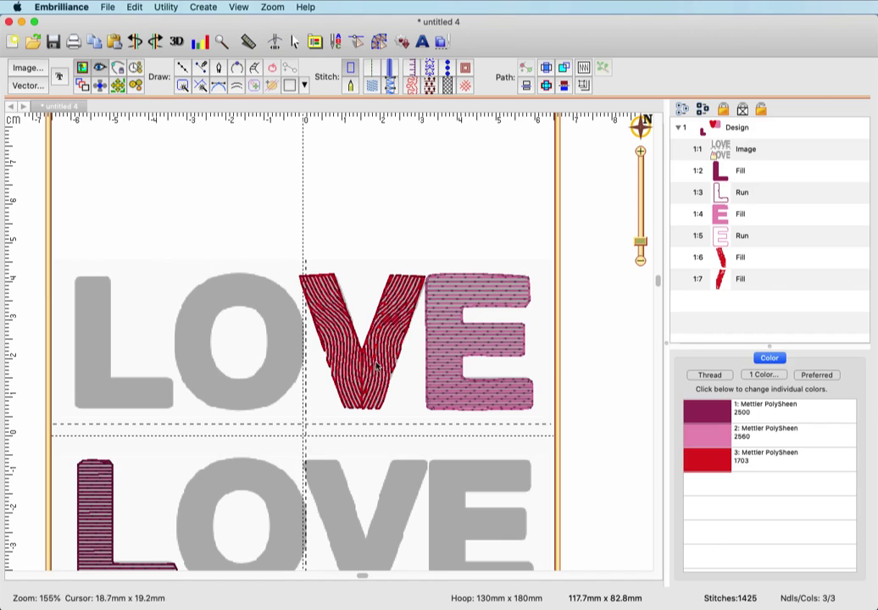
{"action": "left_click", "coordinate": [336, 330]}
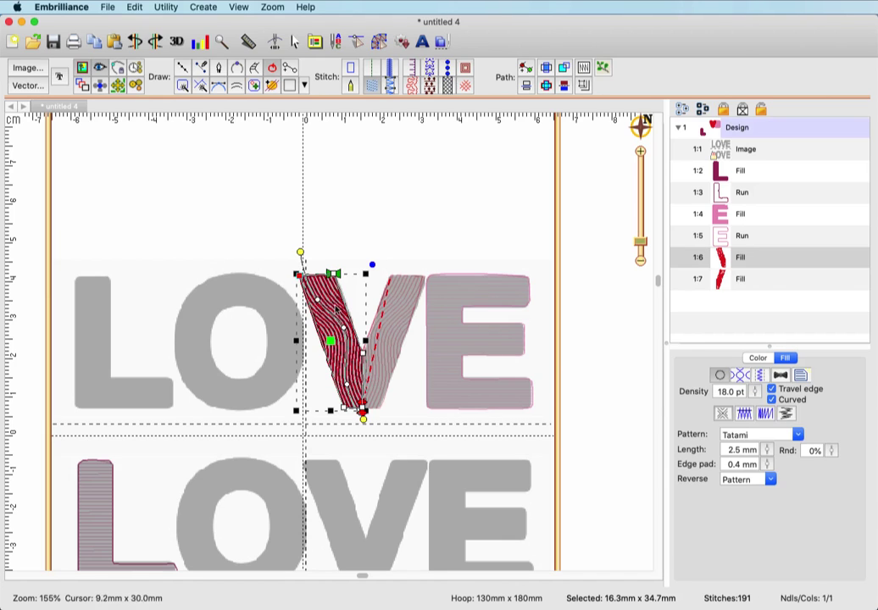
{"action": "left_click", "coordinate": [386, 350]}
{"action": "left_click", "coordinate": [398, 279]}
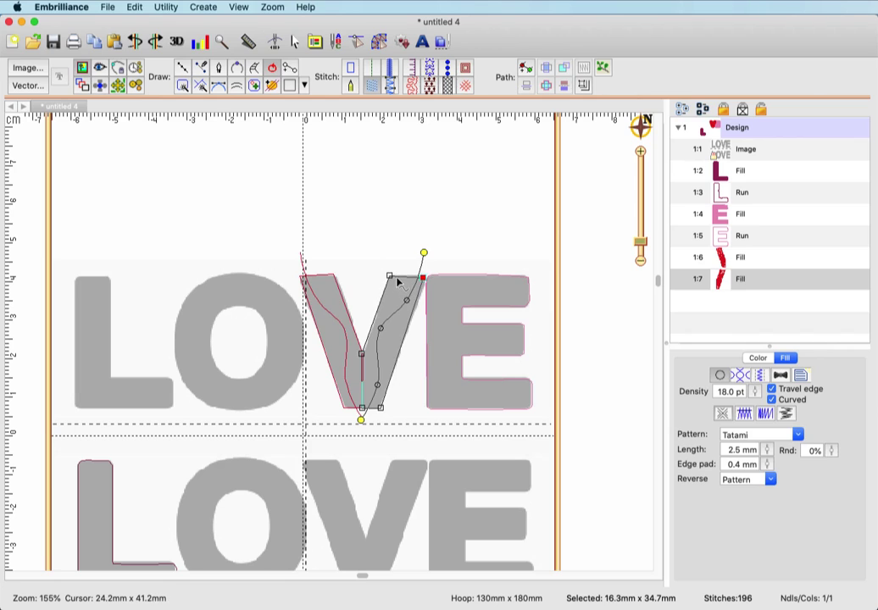
{"action": "left_click", "coordinate": [396, 281]}
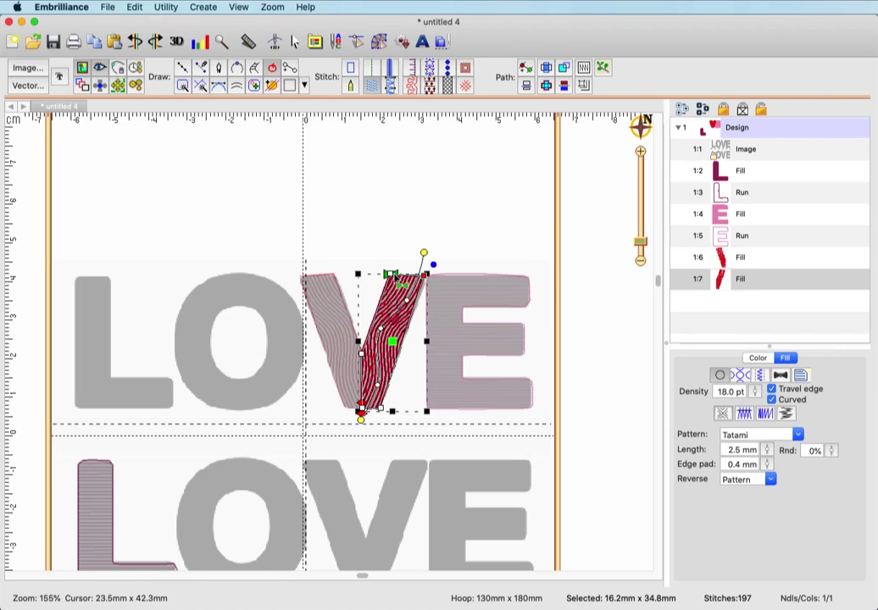
{"action": "left_click", "coordinate": [394, 278]}
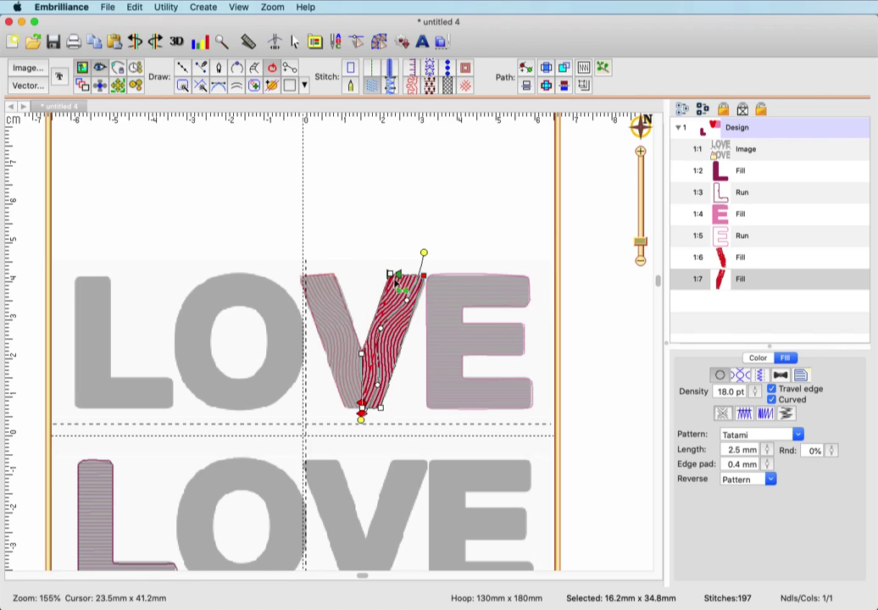
{"action": "mouse_move", "coordinate": [374, 329]}
{"action": "left_mouse_down"}
{"action": "mouse_move", "coordinate": [361, 417]}
{"action": "mouse_move", "coordinate": [407, 360]}
{"action": "mouse_move", "coordinate": [438, 282]}
{"action": "left_mouse_up"}
{"action": "left_click", "coordinate": [421, 283]}
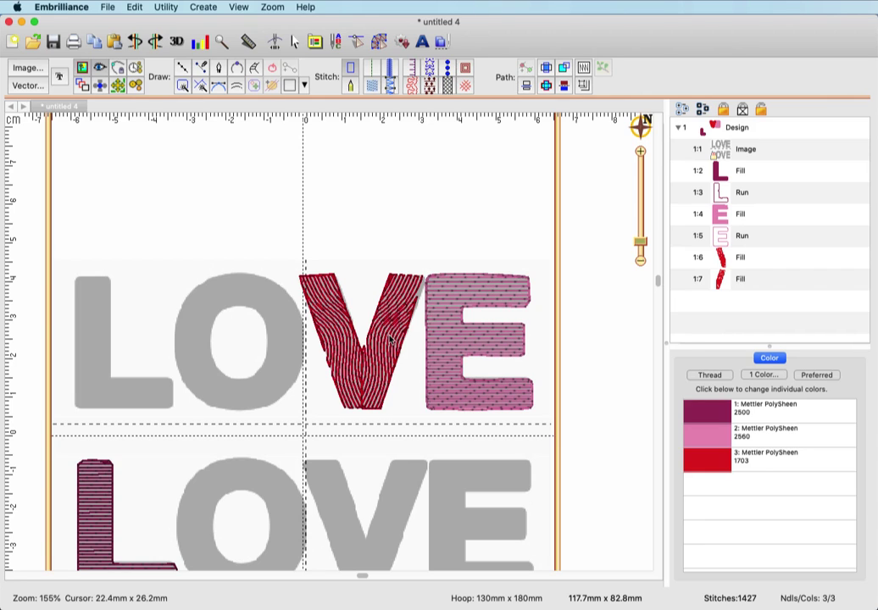
- Draw a closed straight-point outline around the whole V after its right stroke fill and convert it to a bean-stitch run
{"action": "left_click", "coordinate": [716, 280]}
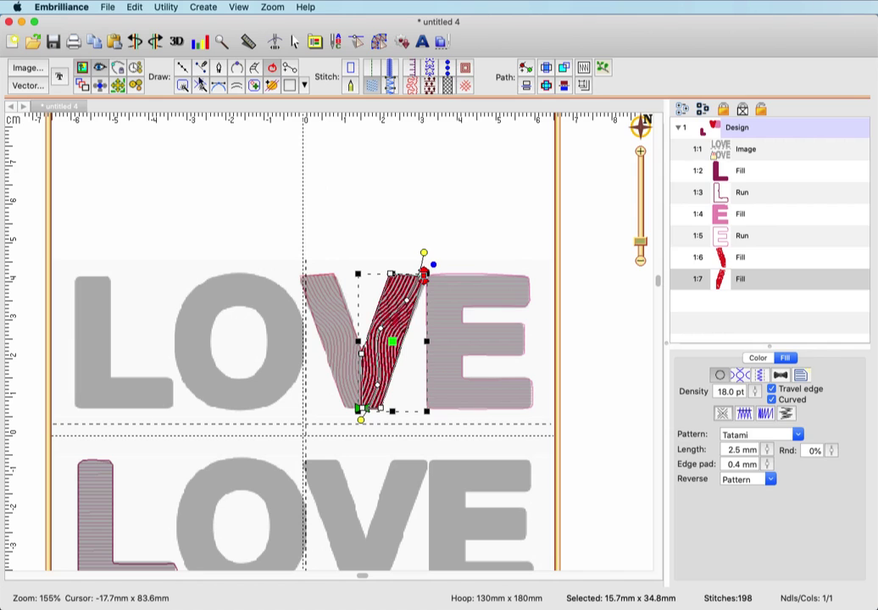
{"action": "left_click", "coordinate": [183, 70]}
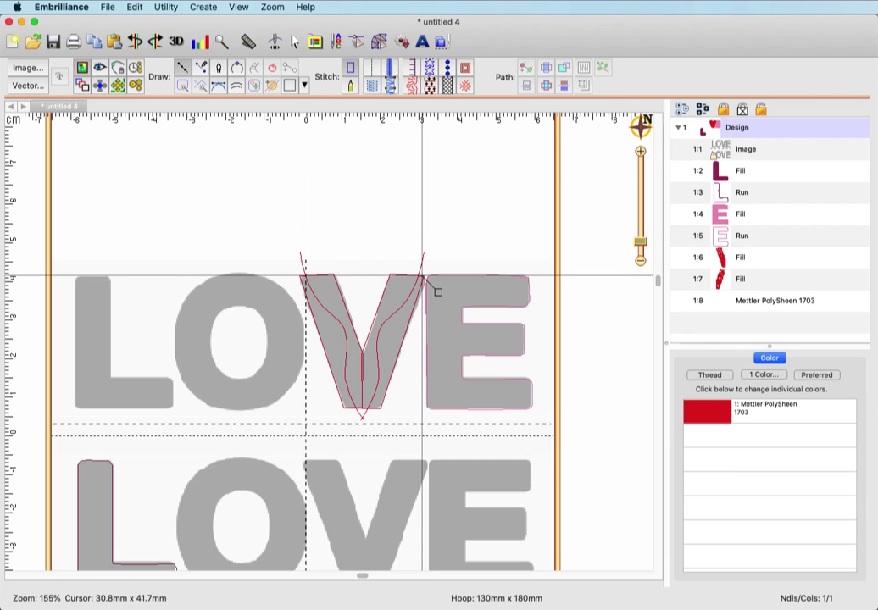
{"action": "left_click", "coordinate": [422, 276]}
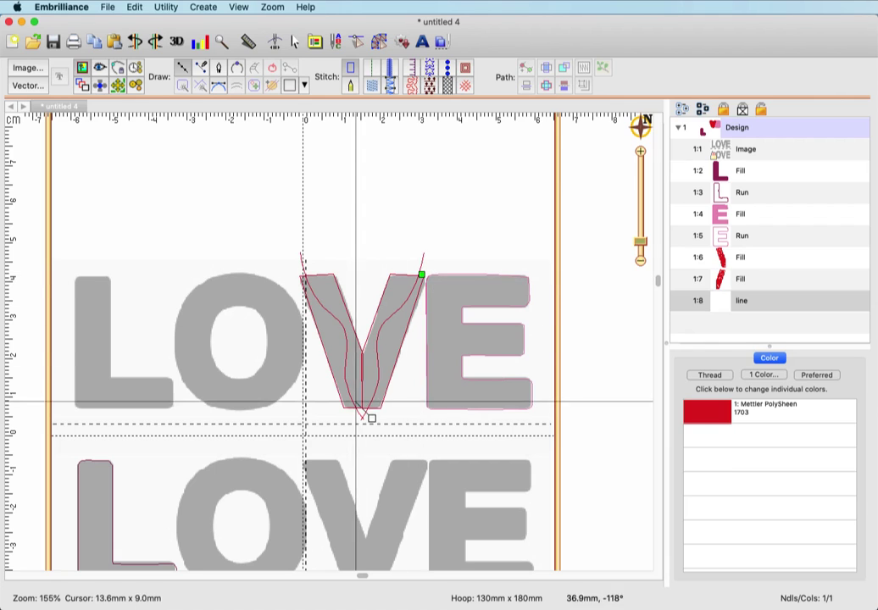
{"action": "left_click", "coordinate": [380, 409]}
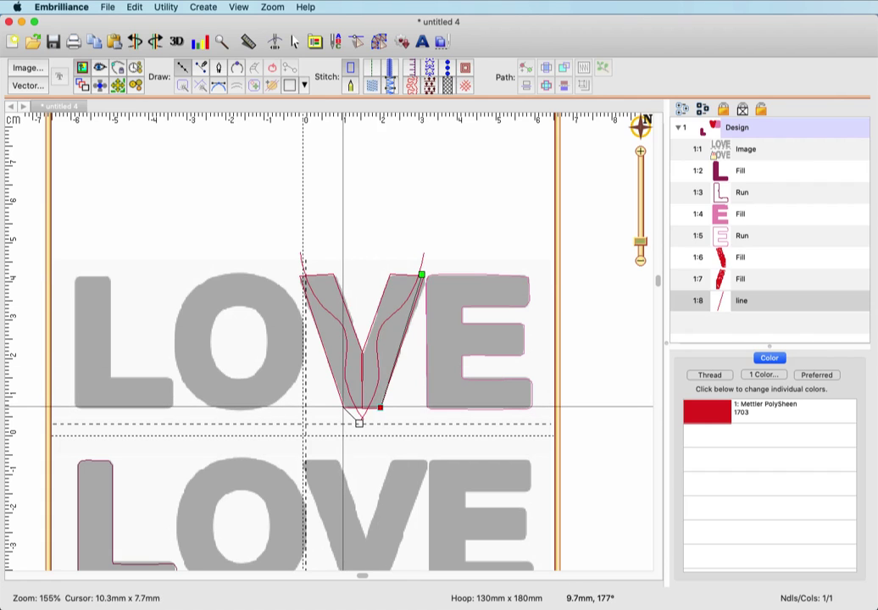
{"action": "left_click", "coordinate": [342, 405]}
{"action": "left_click", "coordinate": [300, 275]}
{"action": "left_click", "coordinate": [331, 272]}
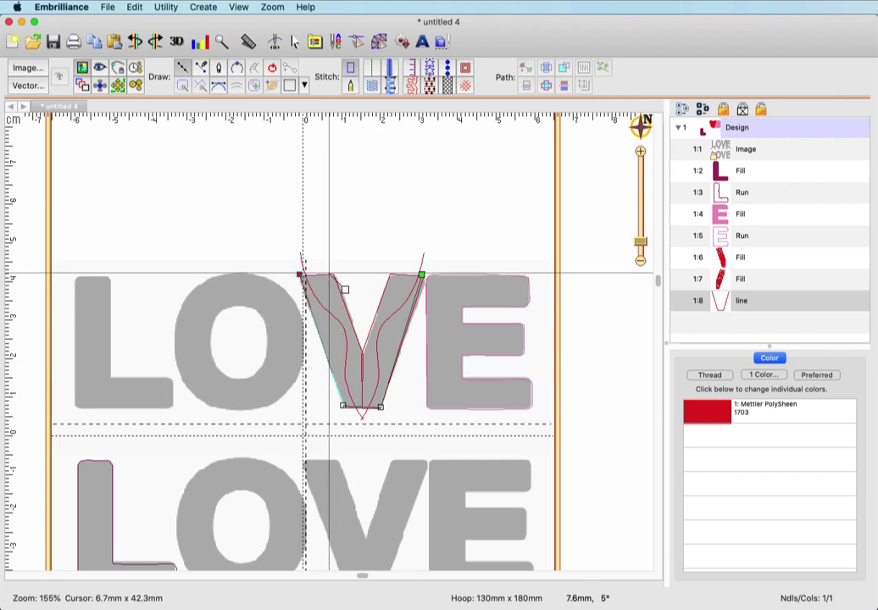
{"action": "left_click", "coordinate": [361, 348]}
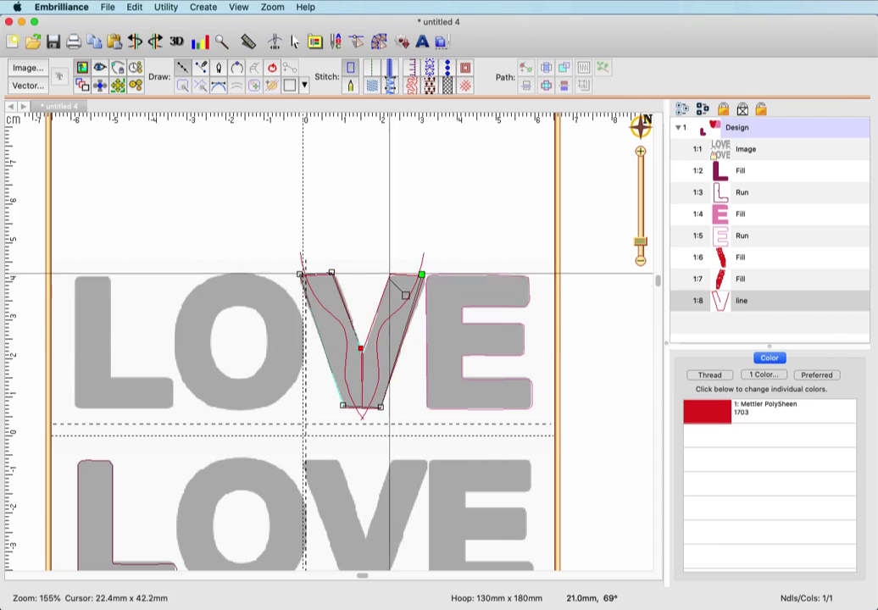
{"action": "left_click", "coordinate": [388, 274]}
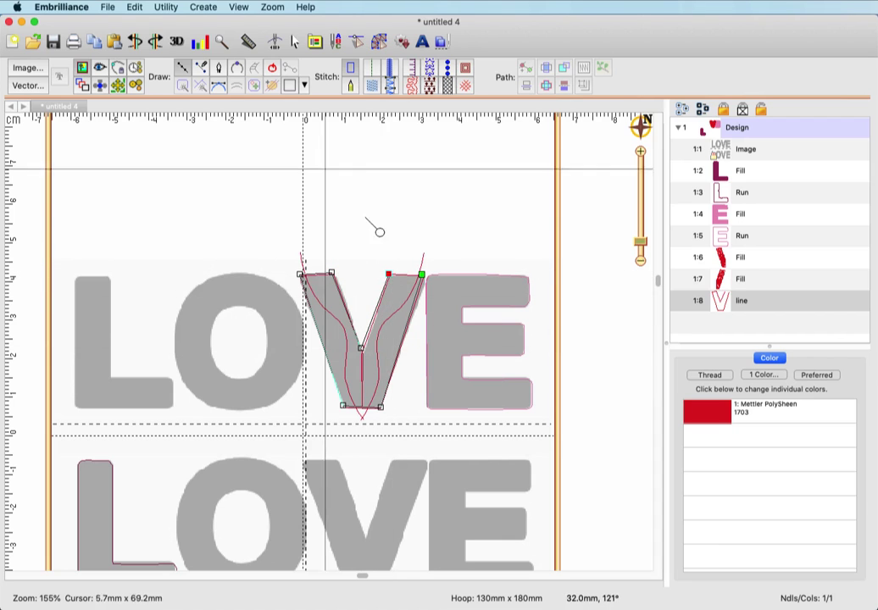
{"action": "left_click", "coordinate": [274, 68]}
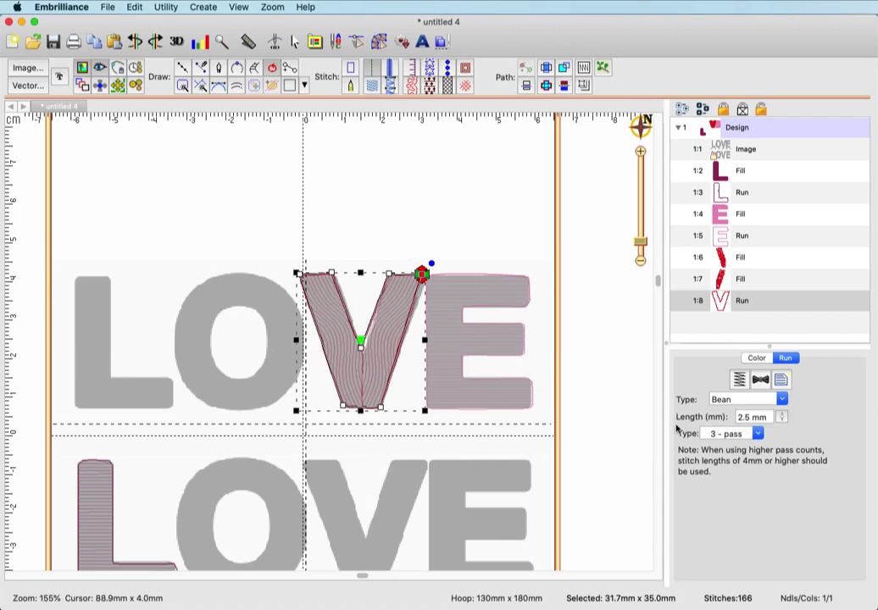
{"action": "left_click", "coordinate": [521, 247]}
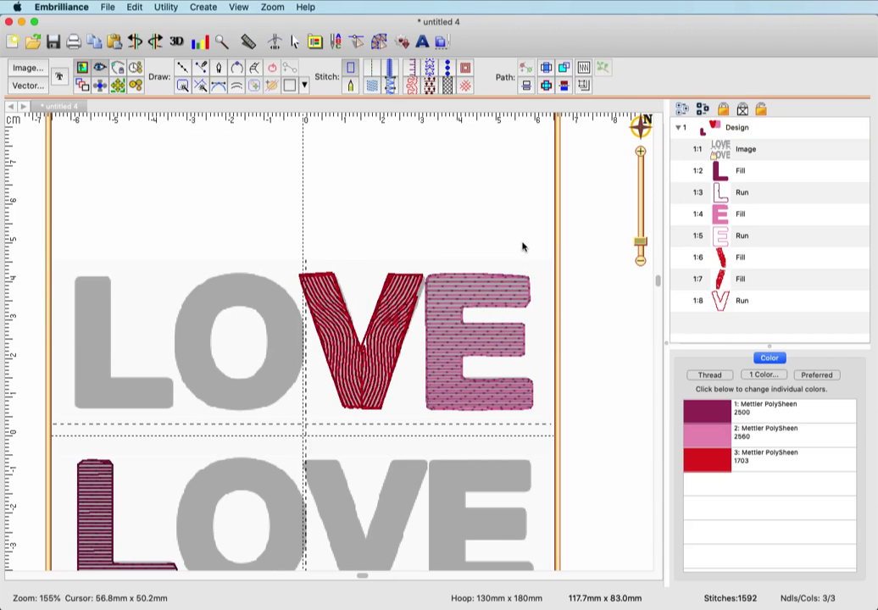
- Move the V outline's upper-right corner point slightly outward to the edge of the image letter
{"action": "left_click", "coordinate": [751, 307]}
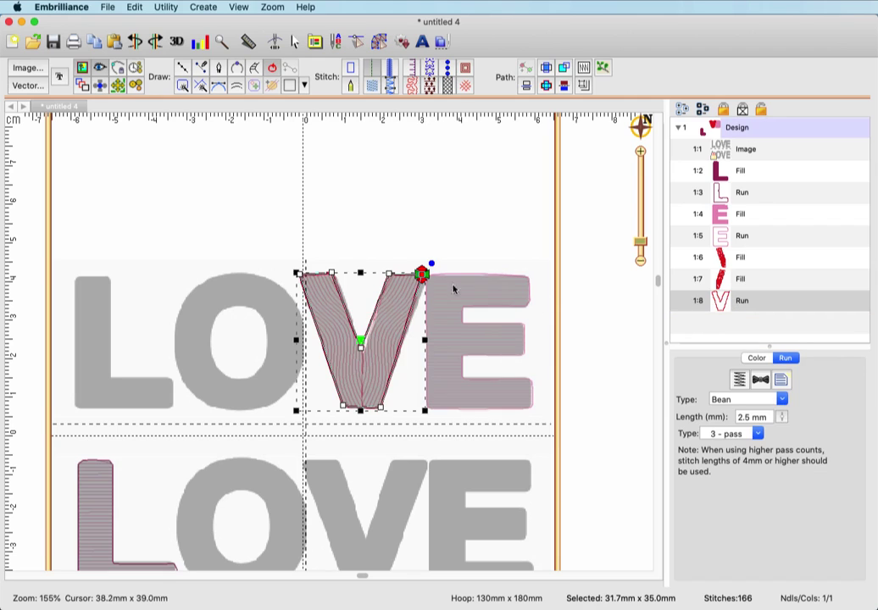
{"action": "left_click_drag", "start_coordinate": [424, 278], "coordinate": [430, 276]}
{"action": "left_click", "coordinate": [462, 239]}
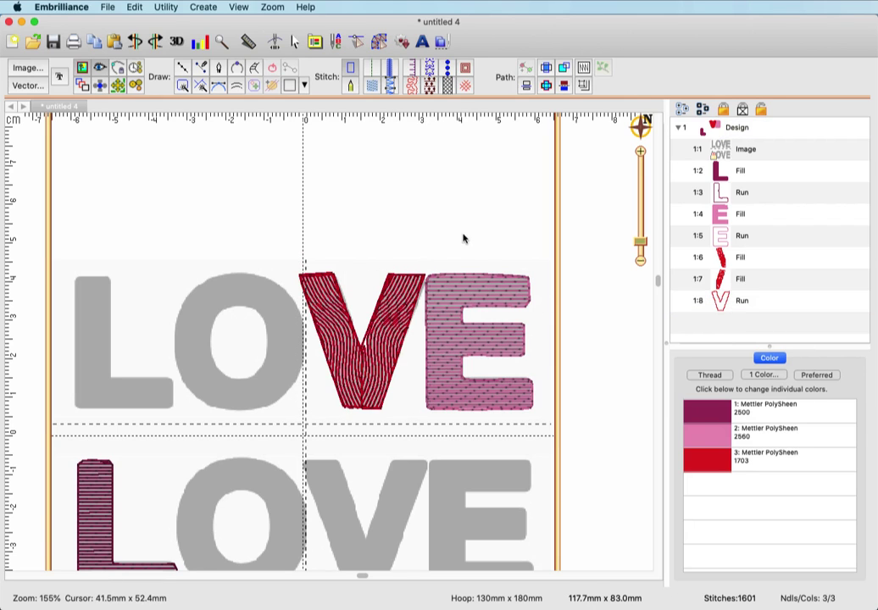
- Move the inner notch point of the upper V outline slightly down to match the image letter
{"action": "left_click", "coordinate": [364, 346]}
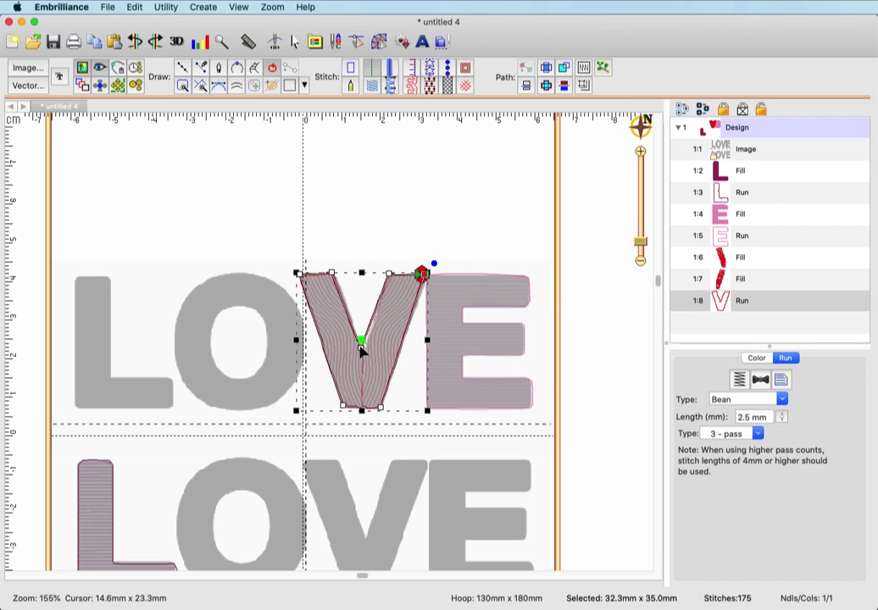
{"action": "left_click_drag", "start_coordinate": [362, 346], "coordinate": [363, 353]}
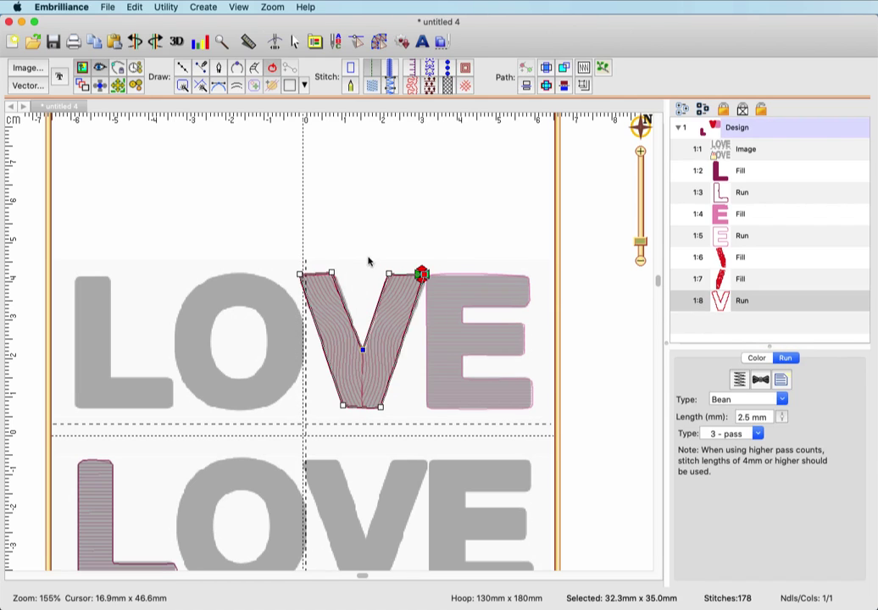
{"action": "left_click", "coordinate": [378, 232]}
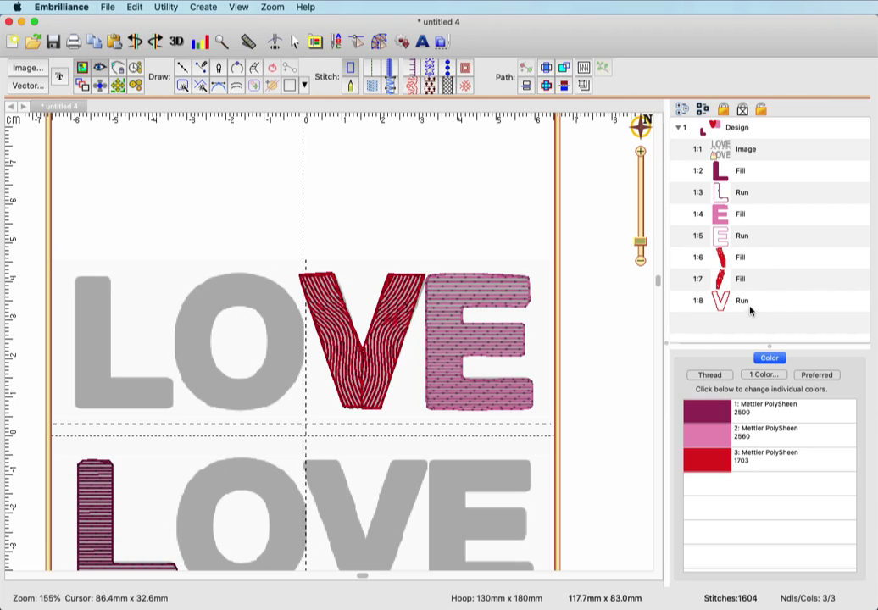
- Enable a tie at entry on the left V stroke fill and review the tie settings of the V outline and right stroke fill
{"action": "left_click", "coordinate": [730, 264]}
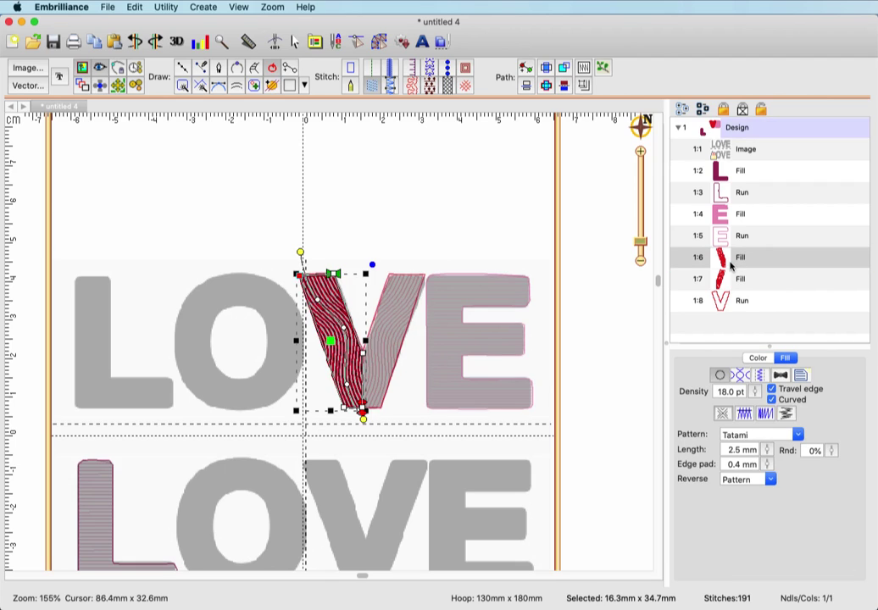
{"action": "left_click", "coordinate": [779, 375]}
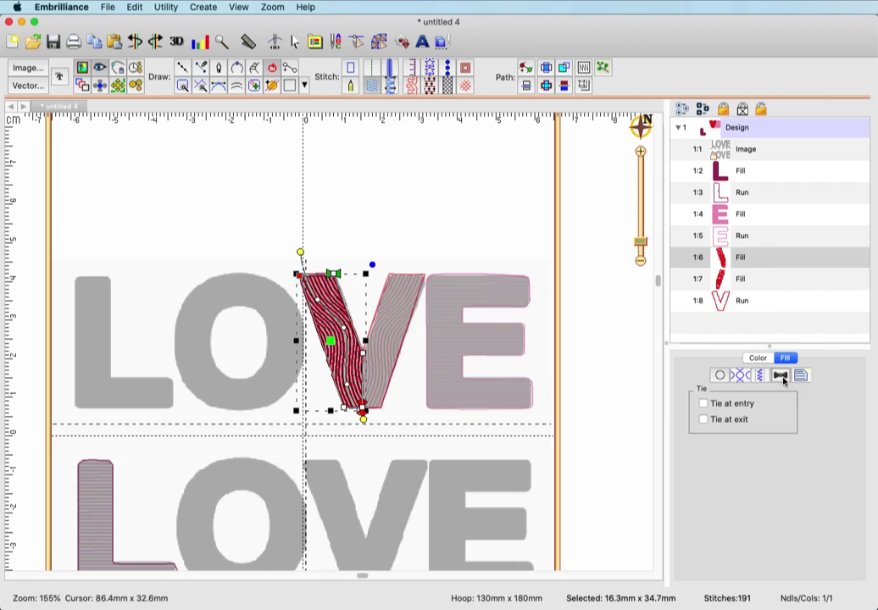
{"action": "left_click", "coordinate": [702, 405]}
{"action": "left_click", "coordinate": [727, 305]}
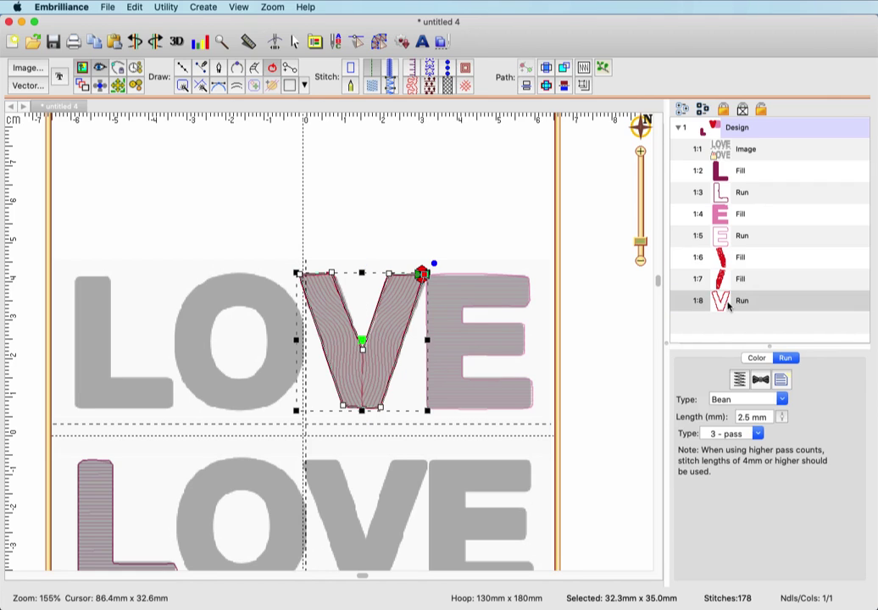
{"action": "left_click", "coordinate": [760, 381]}
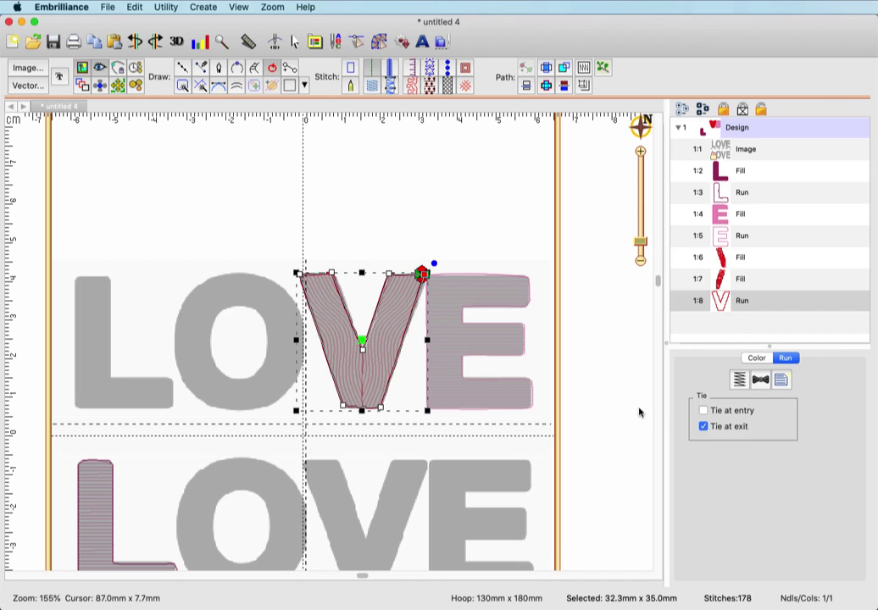
{"action": "left_click", "coordinate": [736, 282]}
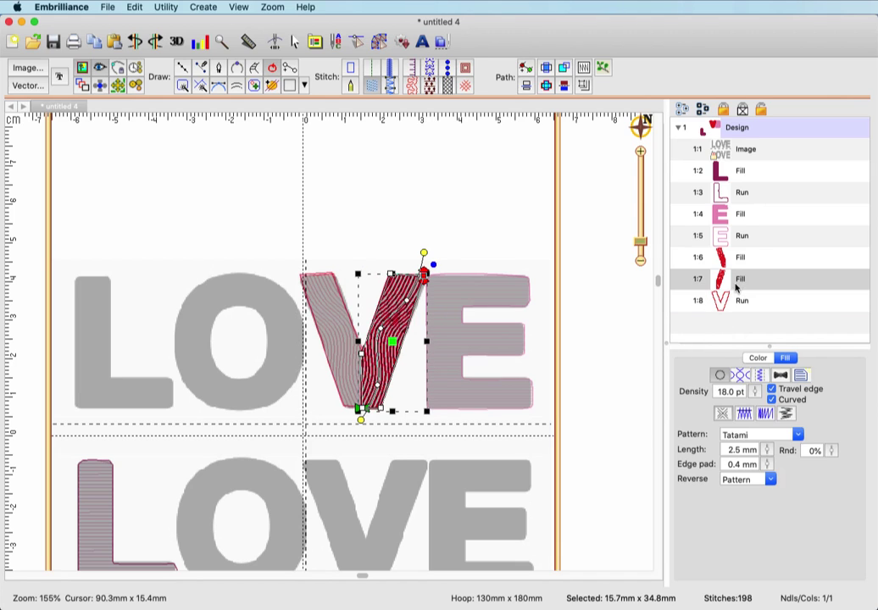
{"action": "left_click", "coordinate": [779, 376]}
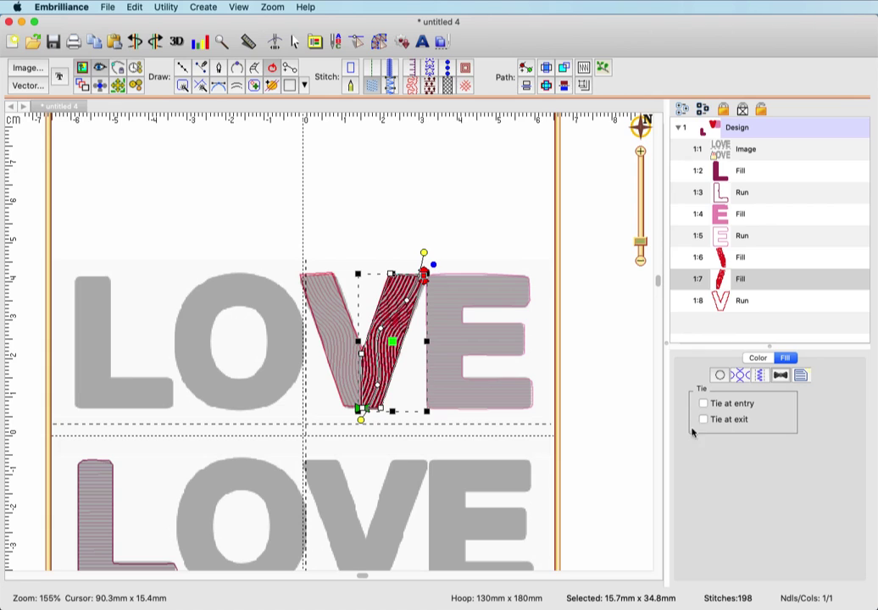
{"action": "left_click", "coordinate": [599, 392]}
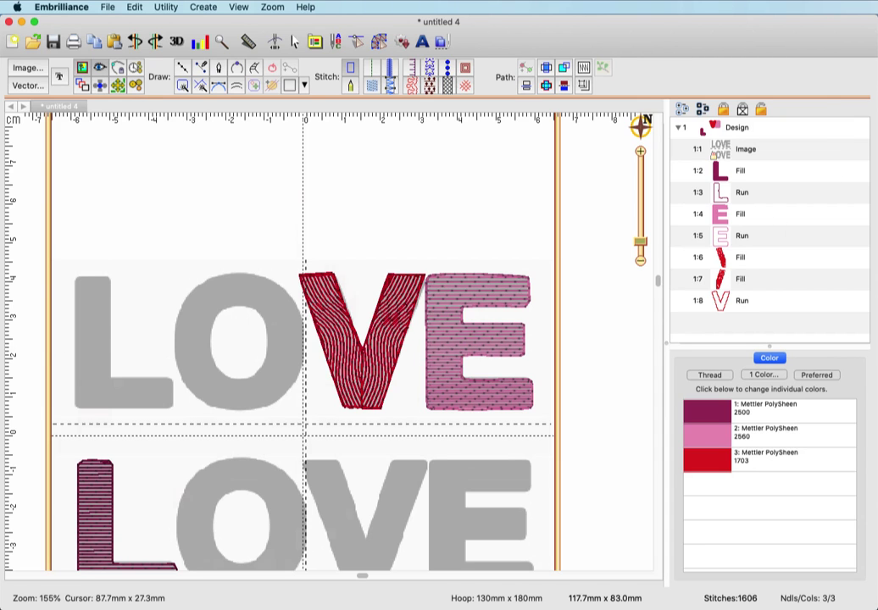
- Begin a straight-point line at the lower V's upper-left corner and zigzag it up and down across the left stroke, ending at the V's base
{"action": "scroll", "coordinate": [603, 377], "scroll_direction": "down", "scroll_amount": 3}
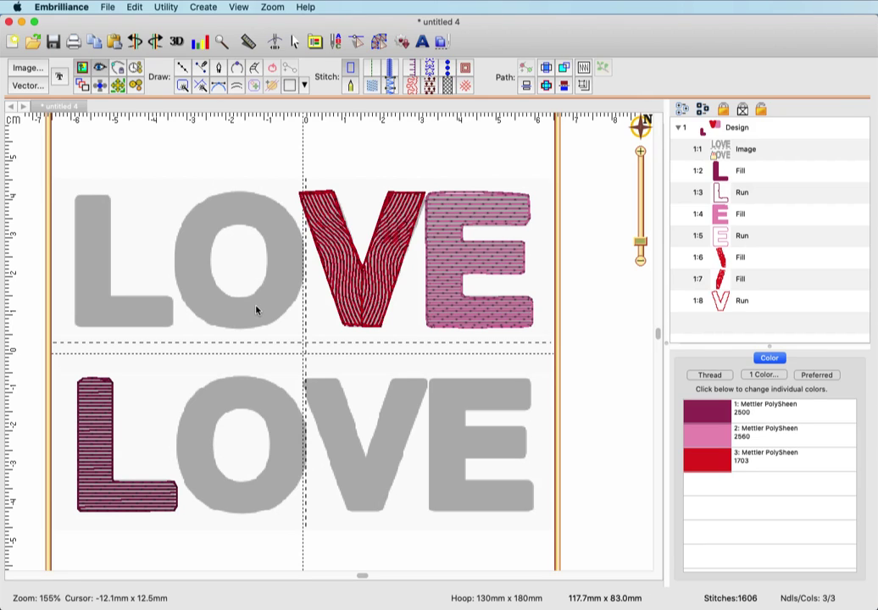
{"action": "left_click", "coordinate": [184, 72]}
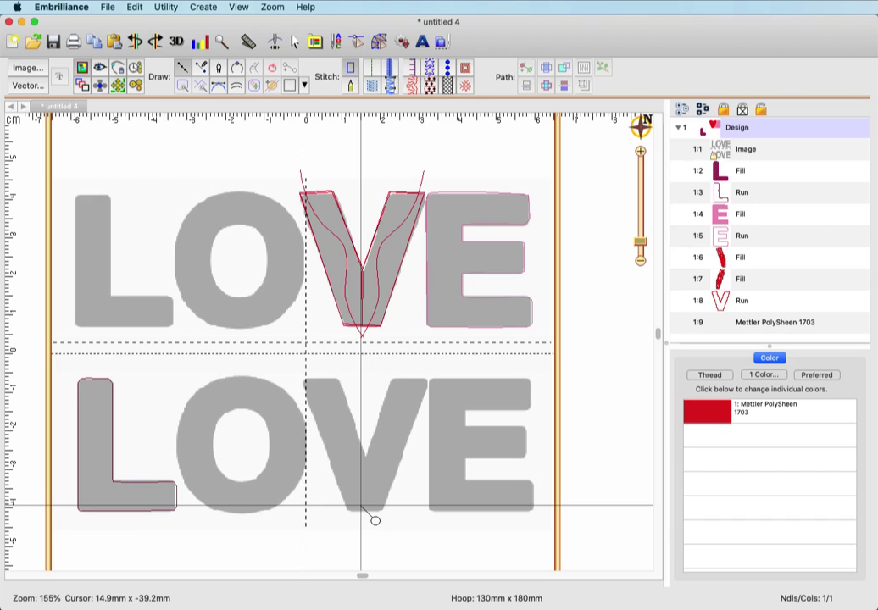
{"action": "left_click", "coordinate": [302, 378]}
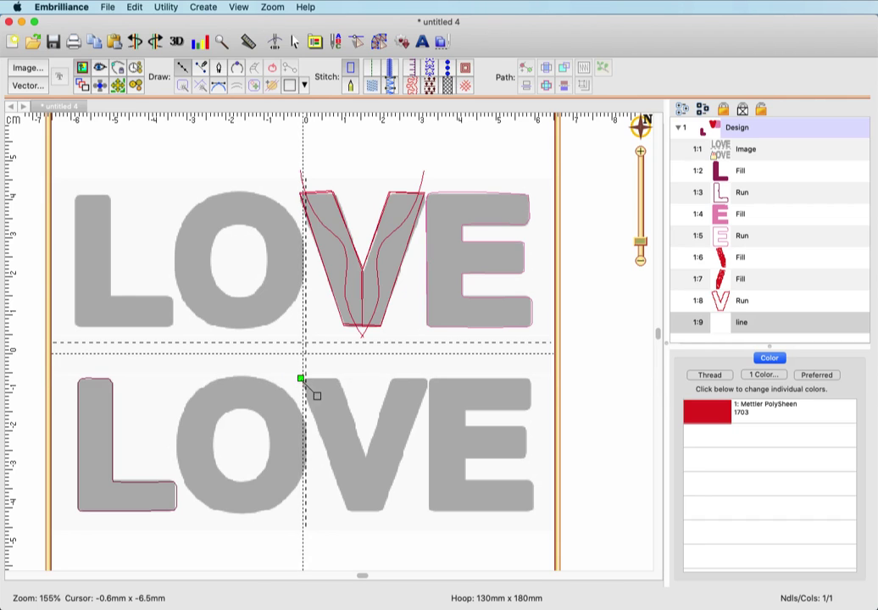
{"action": "left_click", "coordinate": [347, 508]}
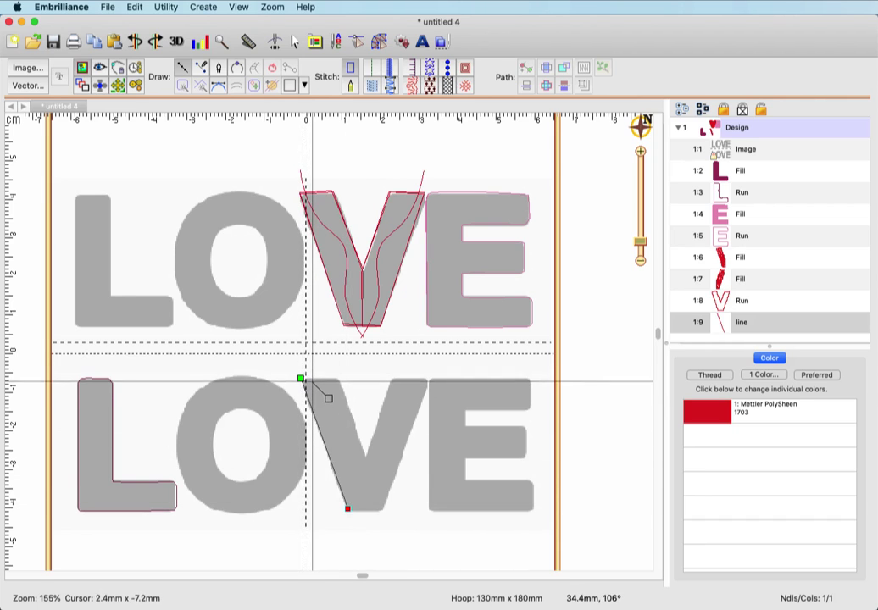
{"action": "left_click", "coordinate": [311, 379]}
{"action": "left_click", "coordinate": [352, 502]}
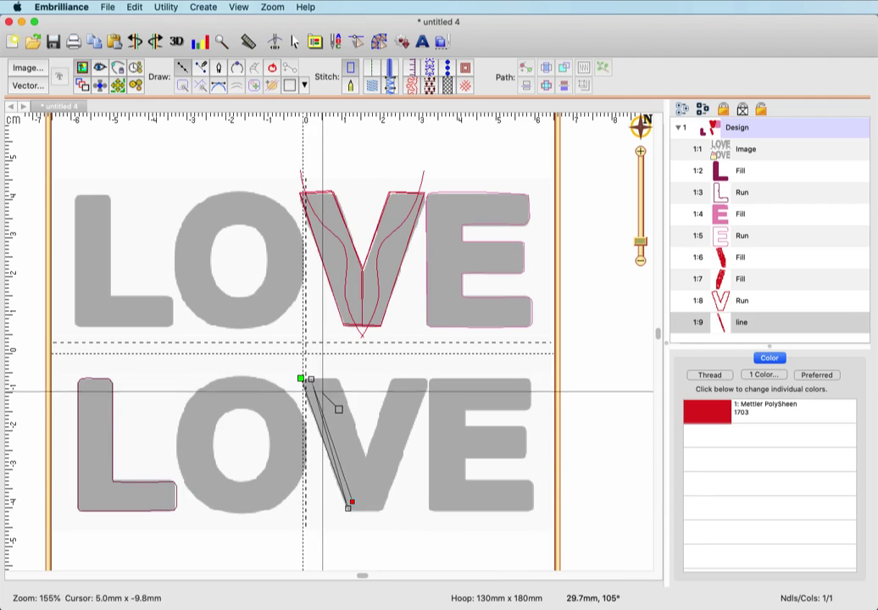
{"action": "left_click", "coordinate": [323, 395]}
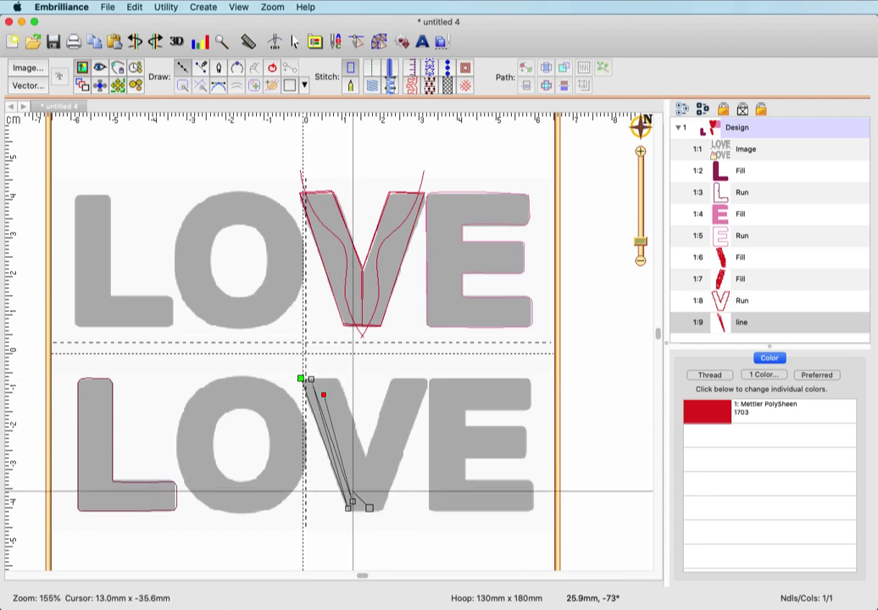
{"action": "left_click", "coordinate": [360, 502]}
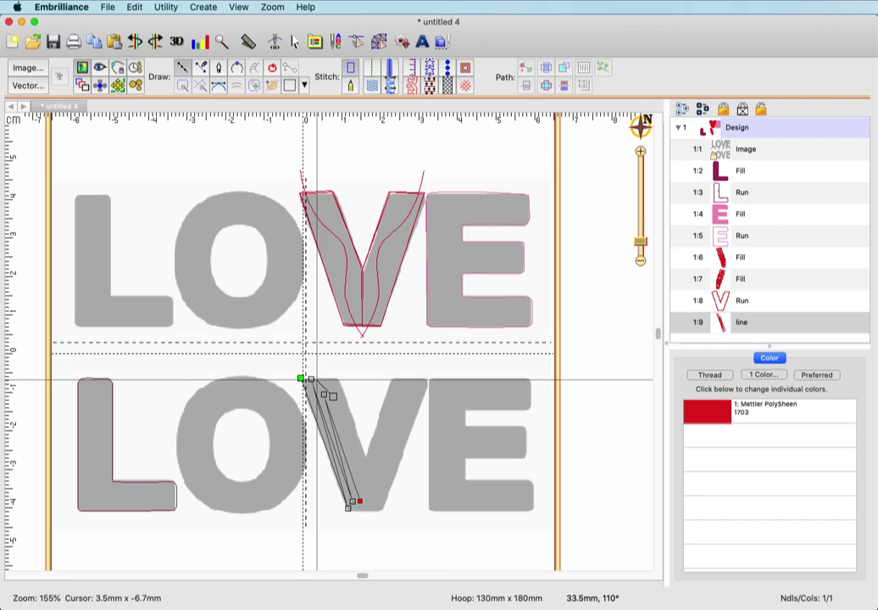
{"action": "left_click", "coordinate": [313, 378]}
{"action": "left_click", "coordinate": [362, 484]}
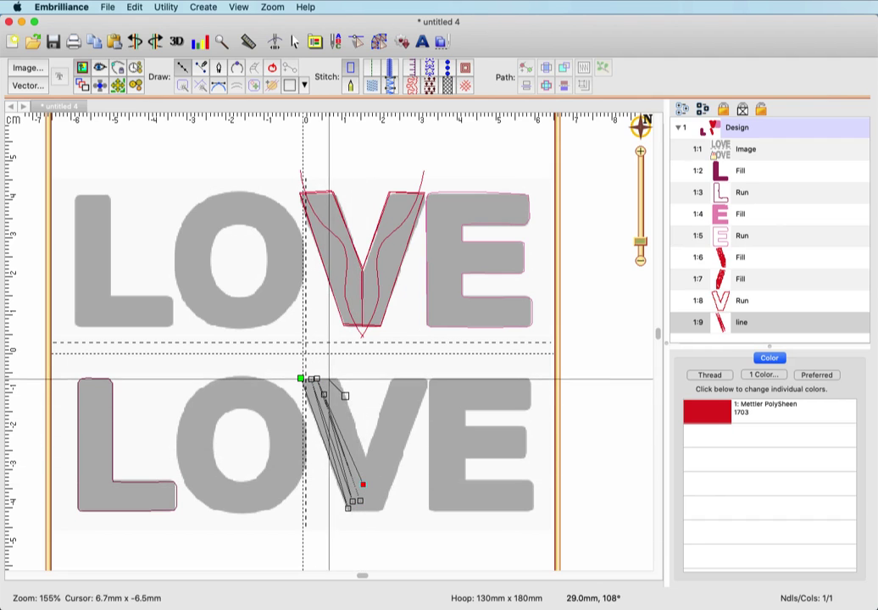
{"action": "left_click", "coordinate": [329, 379]}
{"action": "left_click", "coordinate": [355, 492]}
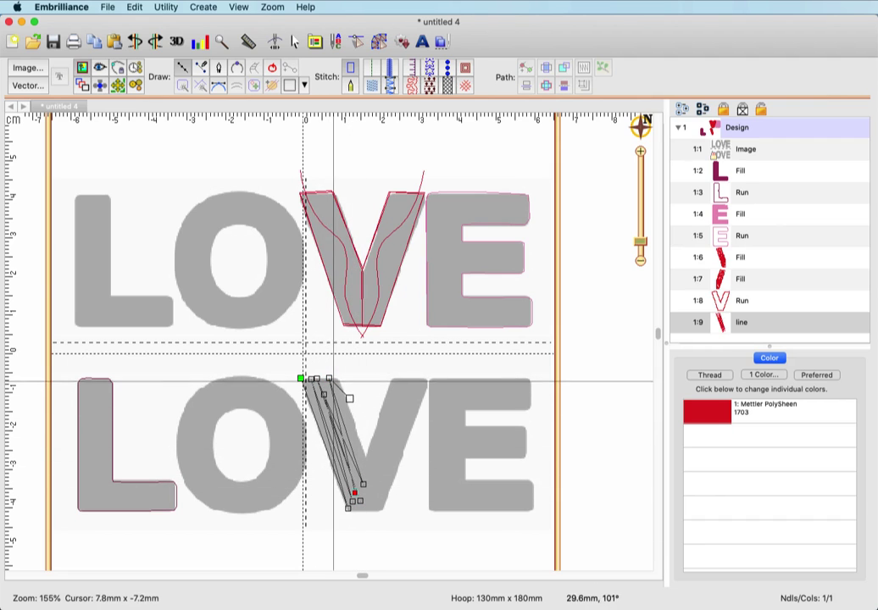
{"action": "left_click", "coordinate": [334, 377]}
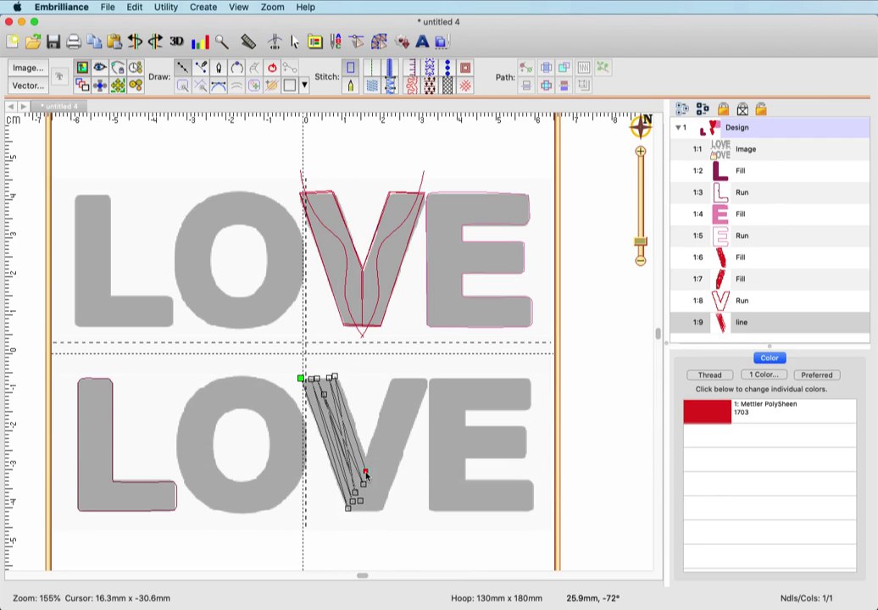
{"action": "left_click", "coordinate": [365, 471]}
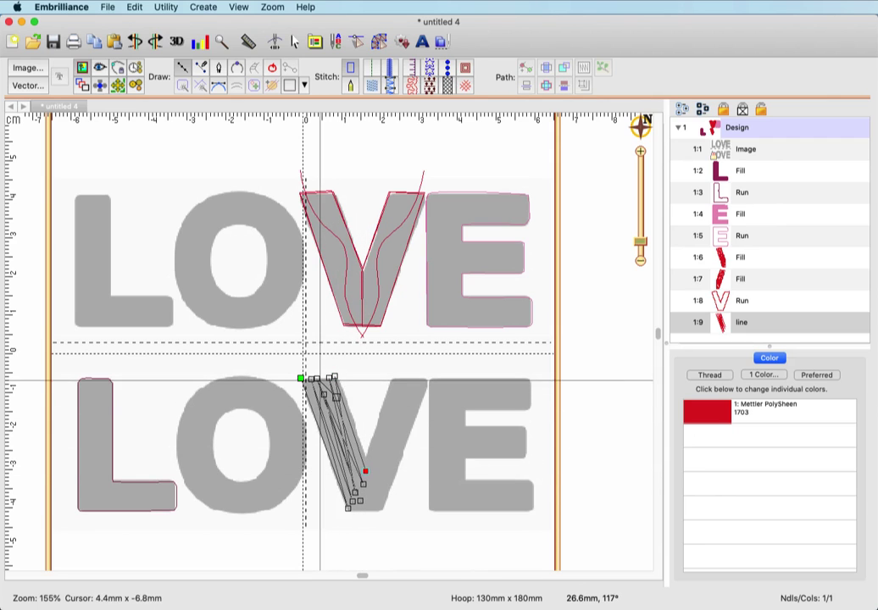
{"action": "left_click", "coordinate": [359, 509]}
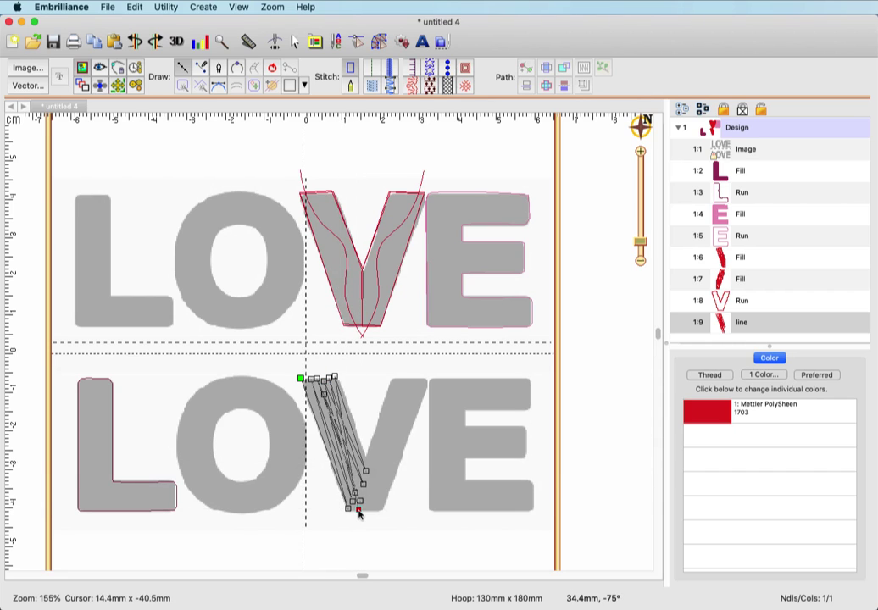
- Continue the zigzag line up and down across the lower V's right stroke, finish it, and nudge two points near the V's base
{"action": "left_click", "coordinate": [411, 379]}
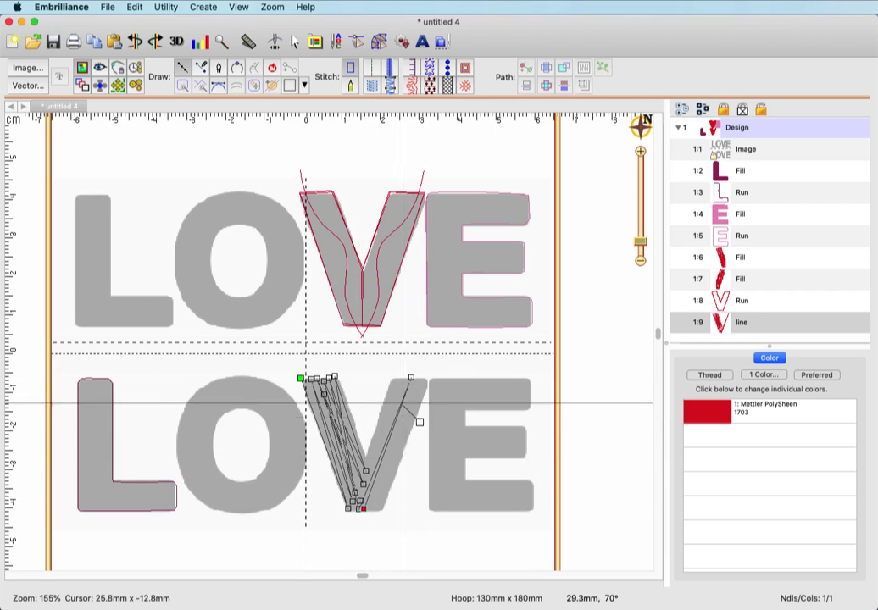
{"action": "left_click", "coordinate": [404, 376]}
{"action": "left_click", "coordinate": [377, 512]}
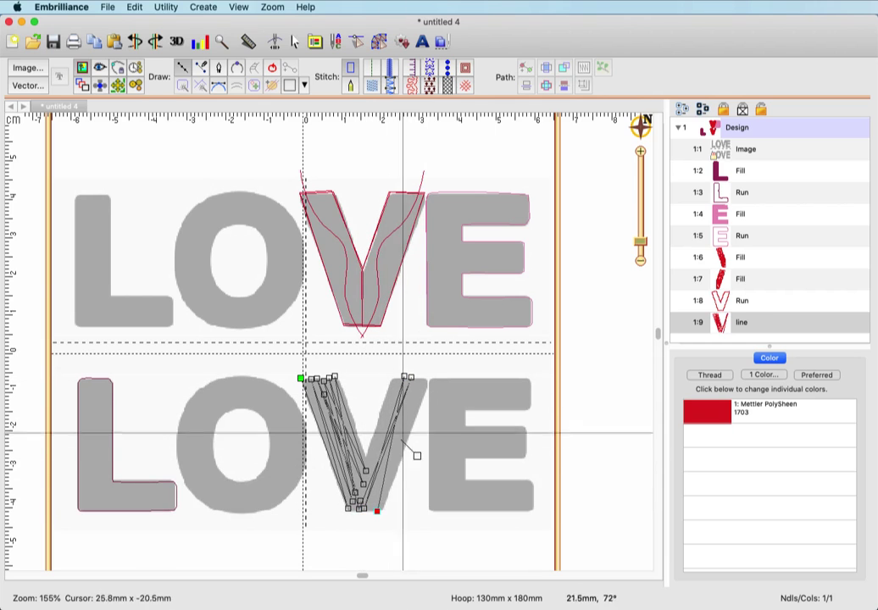
{"action": "left_click", "coordinate": [427, 380]}
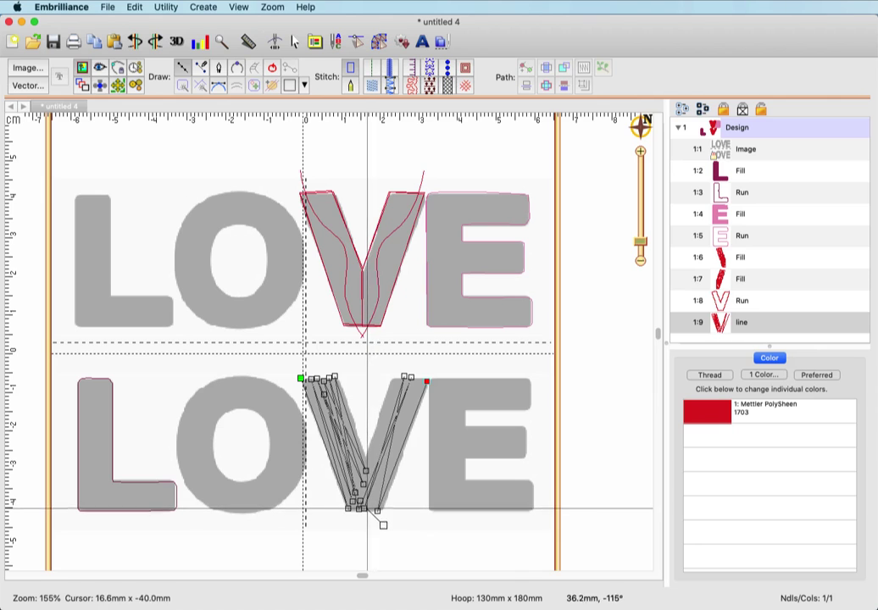
{"action": "left_click", "coordinate": [369, 509]}
{"action": "left_click", "coordinate": [411, 390]}
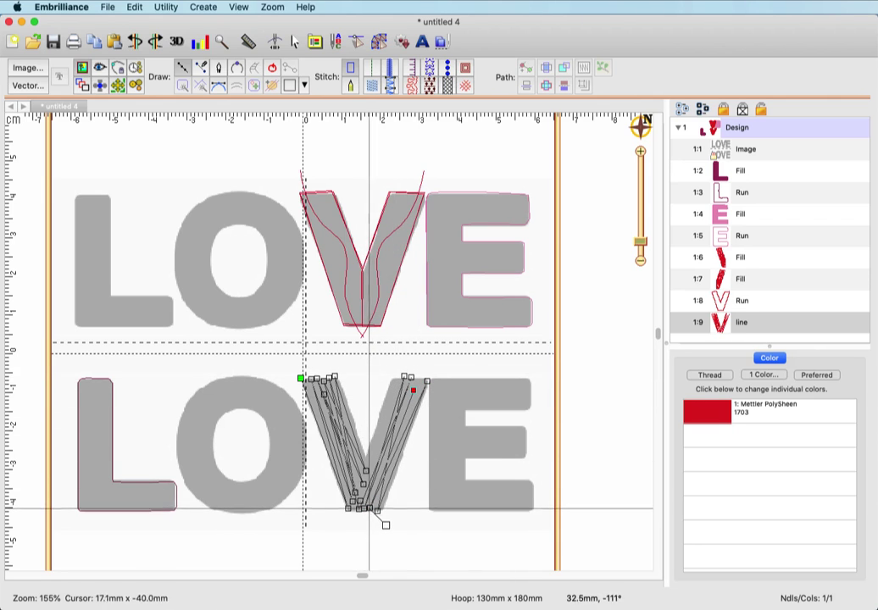
{"action": "left_click", "coordinate": [394, 378]}
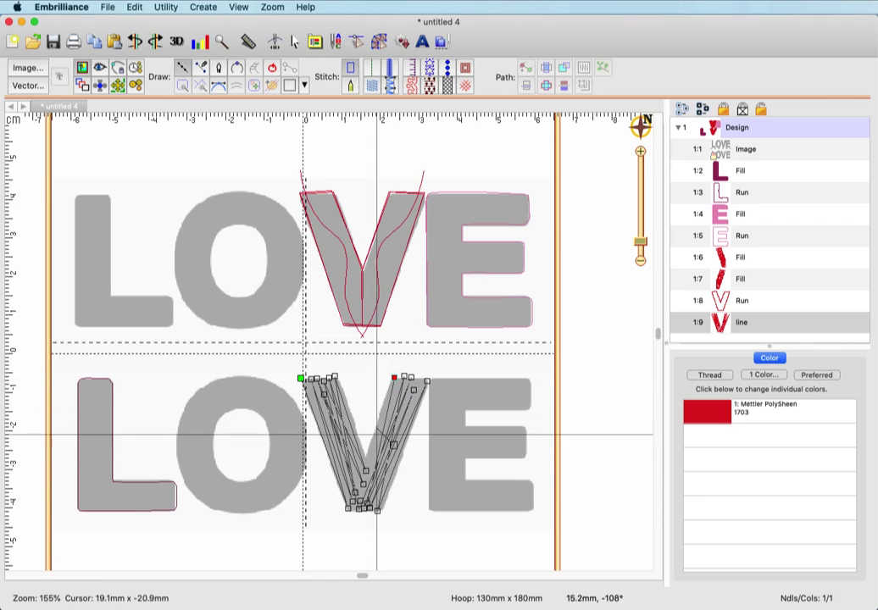
{"action": "left_click", "coordinate": [364, 460]}
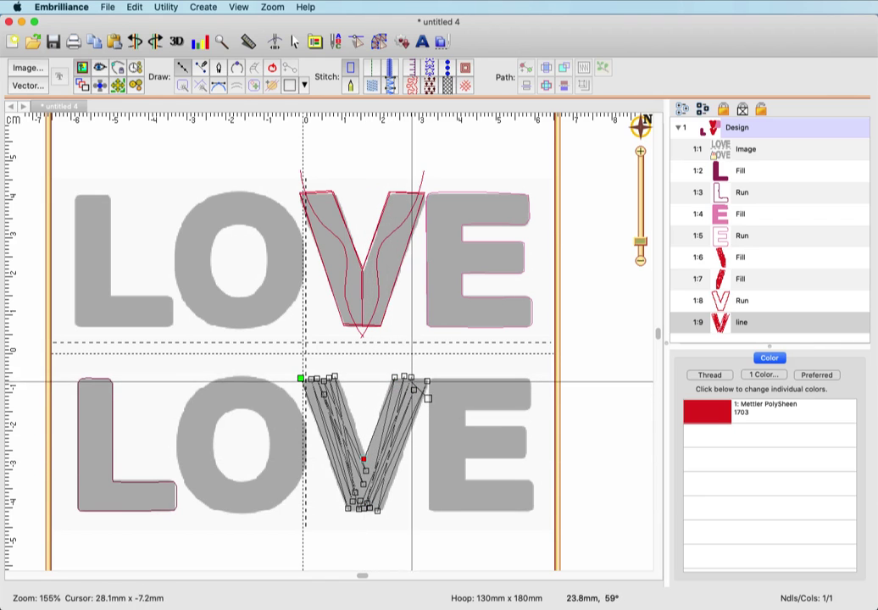
{"action": "left_click", "coordinate": [398, 382]}
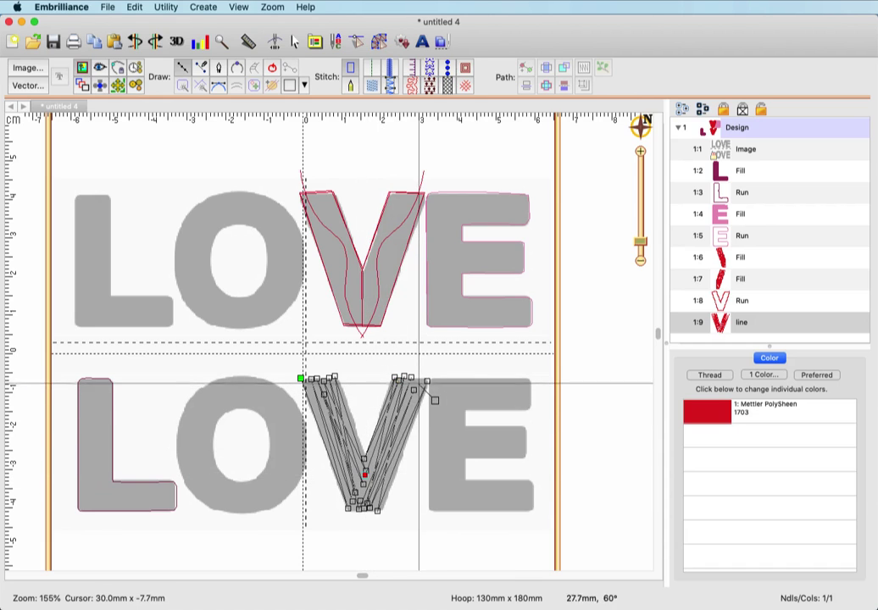
{"action": "left_click", "coordinate": [418, 378]}
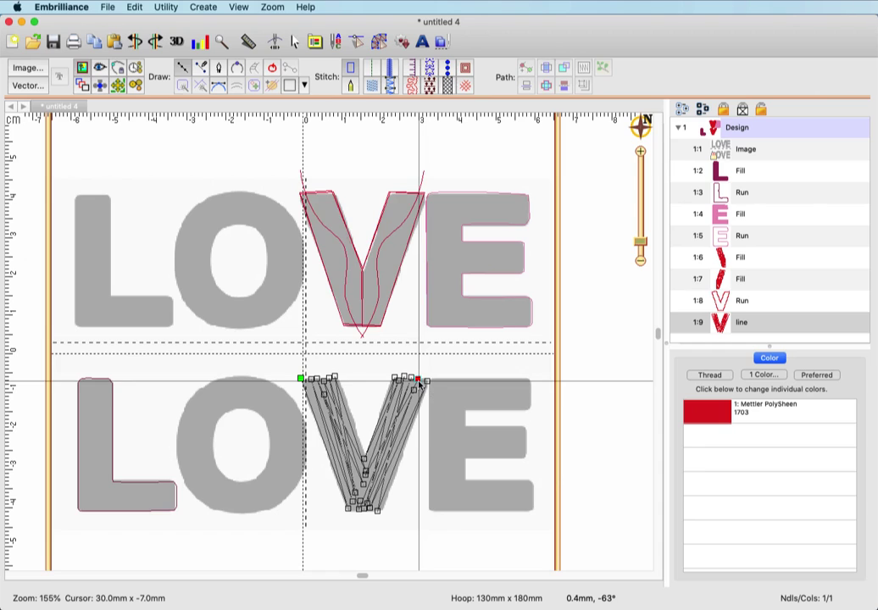
{"action": "key", "text": "Return"}
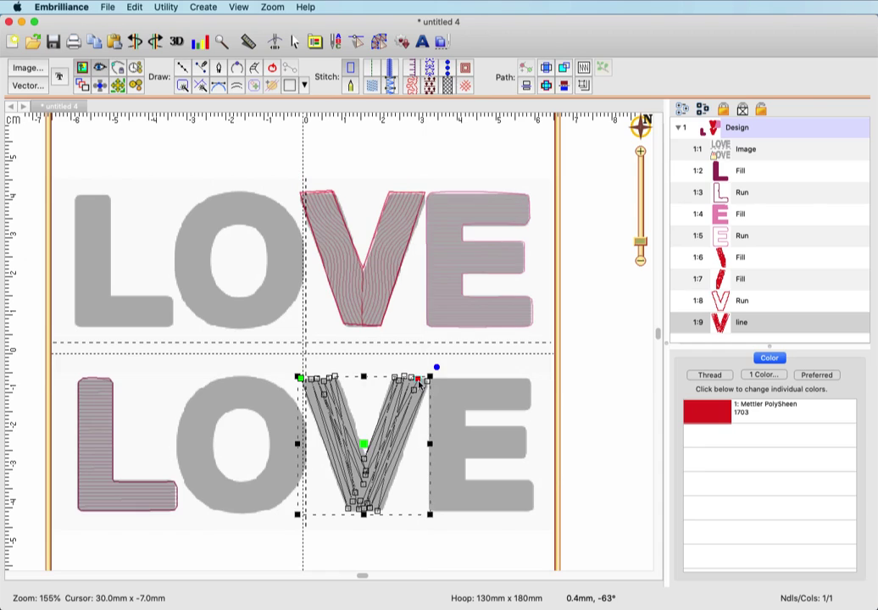
{"action": "left_click", "coordinate": [351, 505]}
{"action": "left_click_drag", "start_coordinate": [351, 505], "coordinate": [362, 501]}
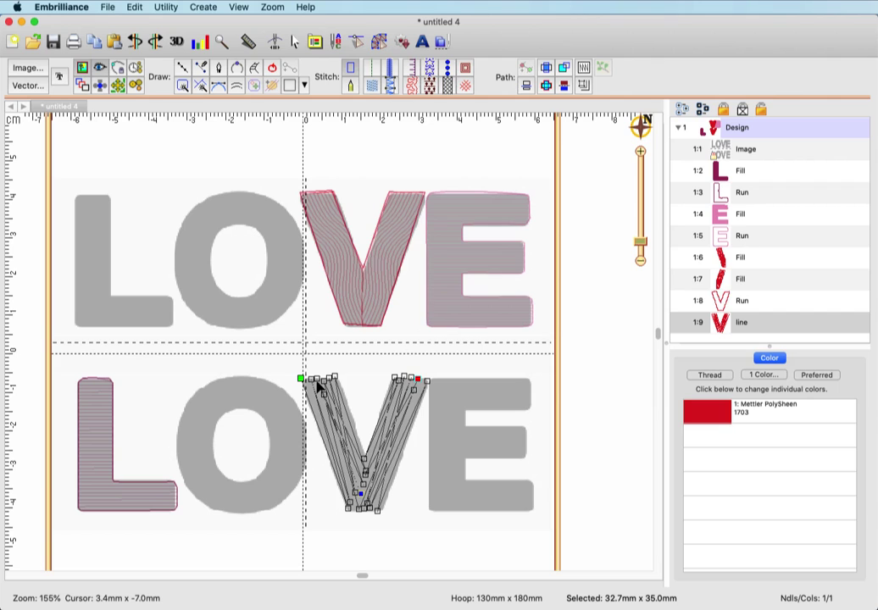
- Convert the lower V's zigzag line to a bean-stitch run with ties at entry and exit
{"action": "left_click", "coordinate": [377, 70]}
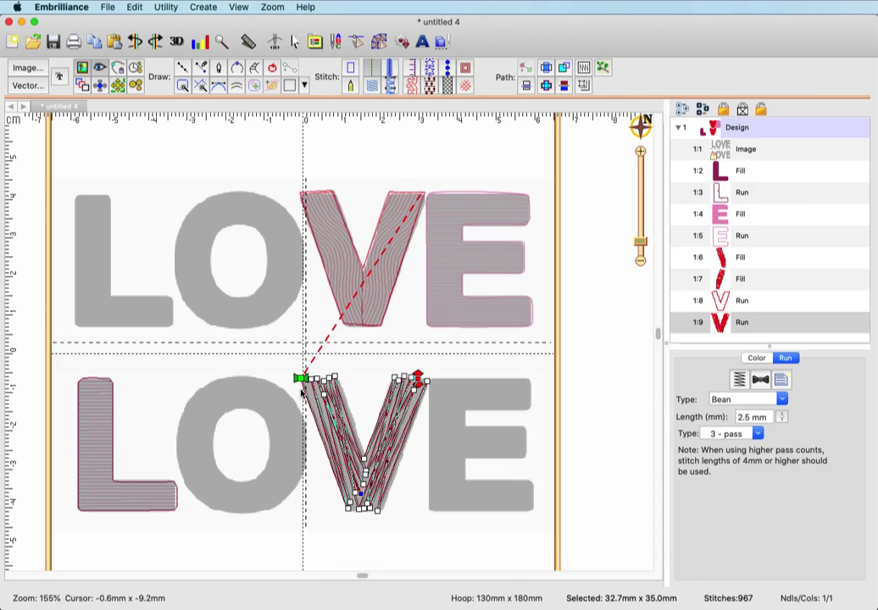
{"action": "left_click", "coordinate": [760, 381]}
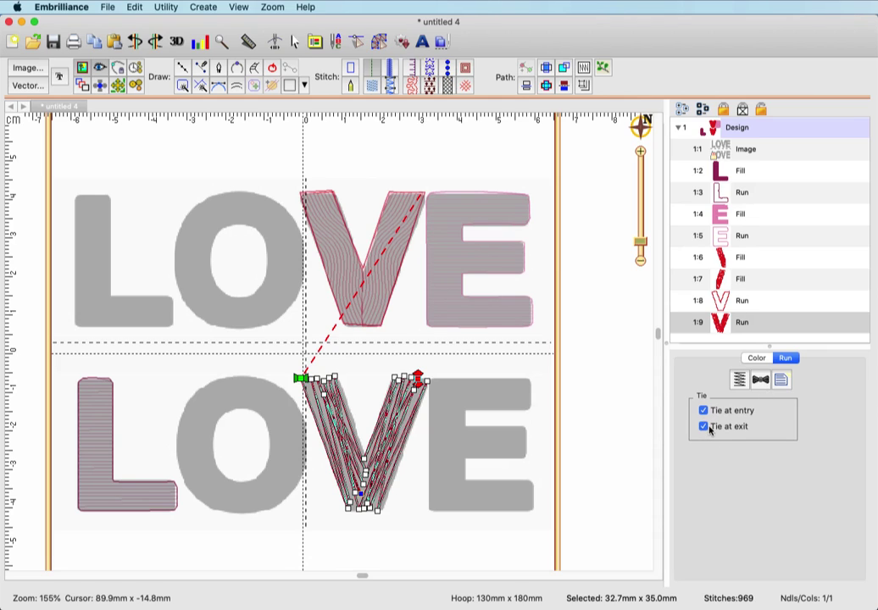
{"action": "left_click", "coordinate": [385, 475]}
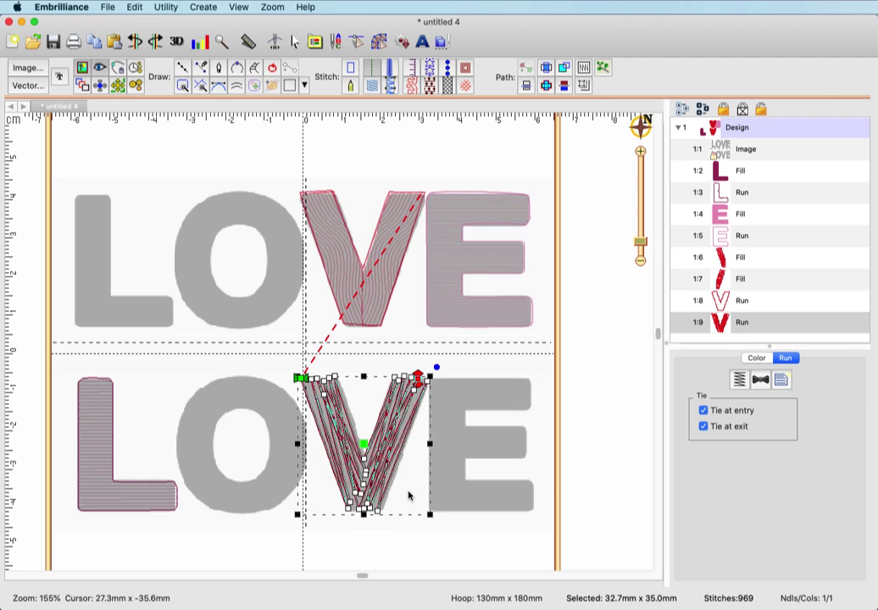
- Recolor the lower V's zigzag run to Mettler PolySheen thread 2732 and deselect it
{"action": "left_click", "coordinate": [767, 358]}
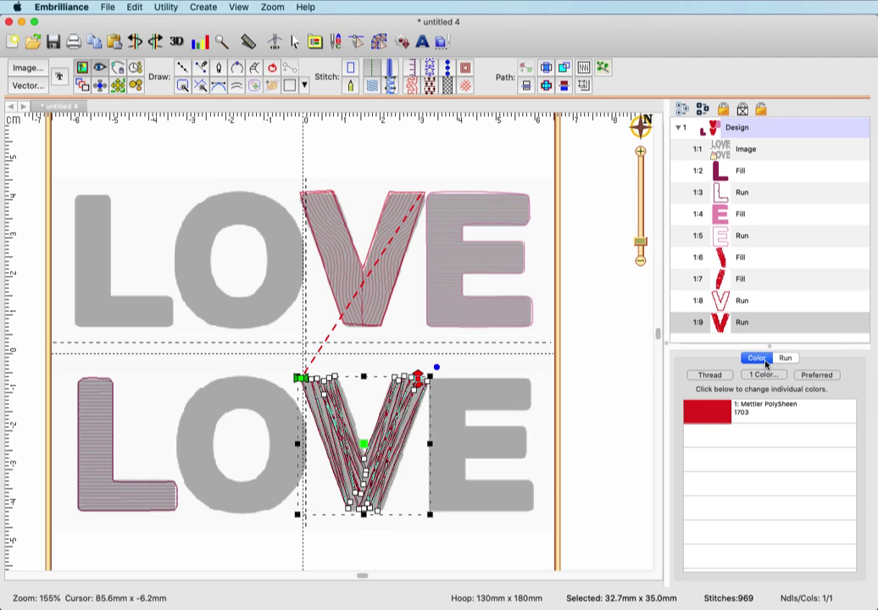
{"action": "left_click", "coordinate": [710, 415]}
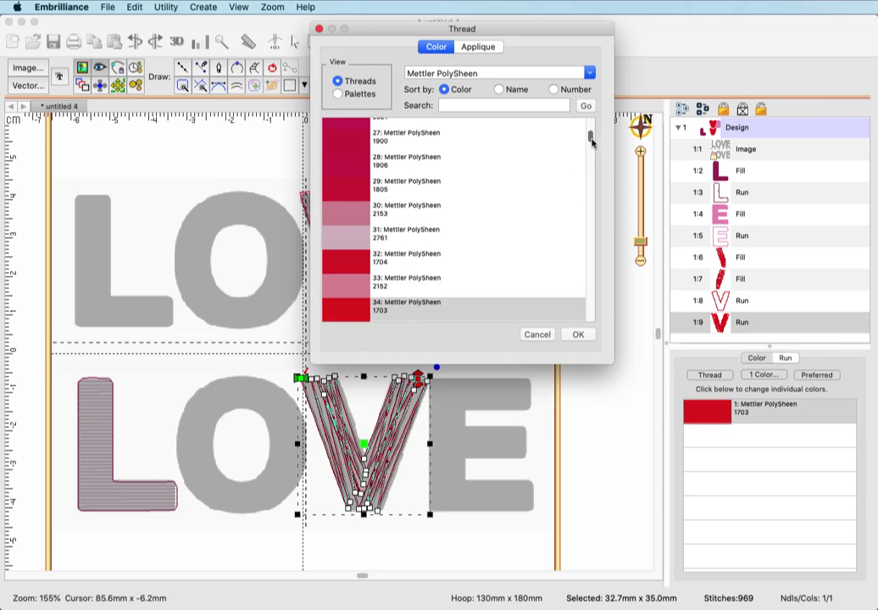
{"action": "left_click_drag", "start_coordinate": [591, 143], "coordinate": [597, 308]}
{"action": "left_click", "coordinate": [462, 218]}
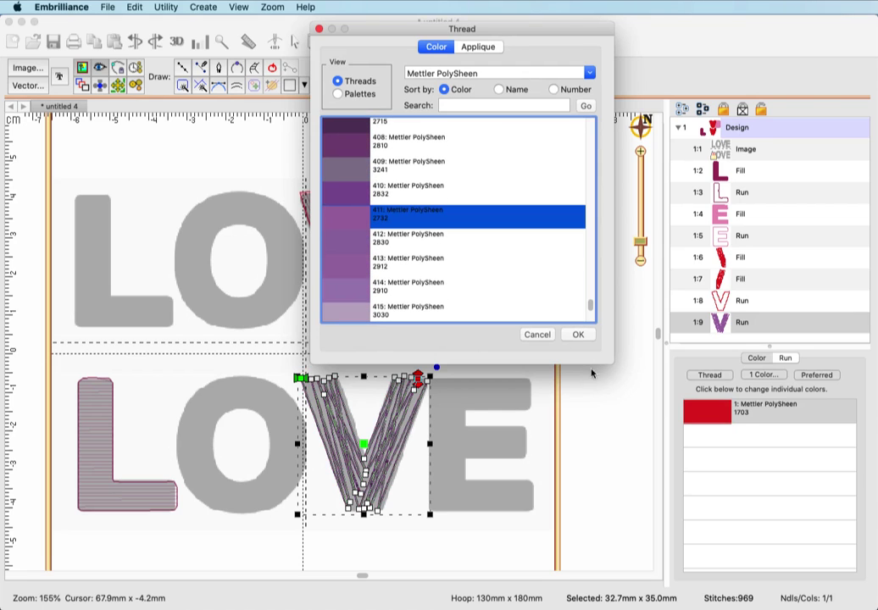
{"action": "left_click", "coordinate": [578, 334]}
{"action": "left_click", "coordinate": [465, 387]}
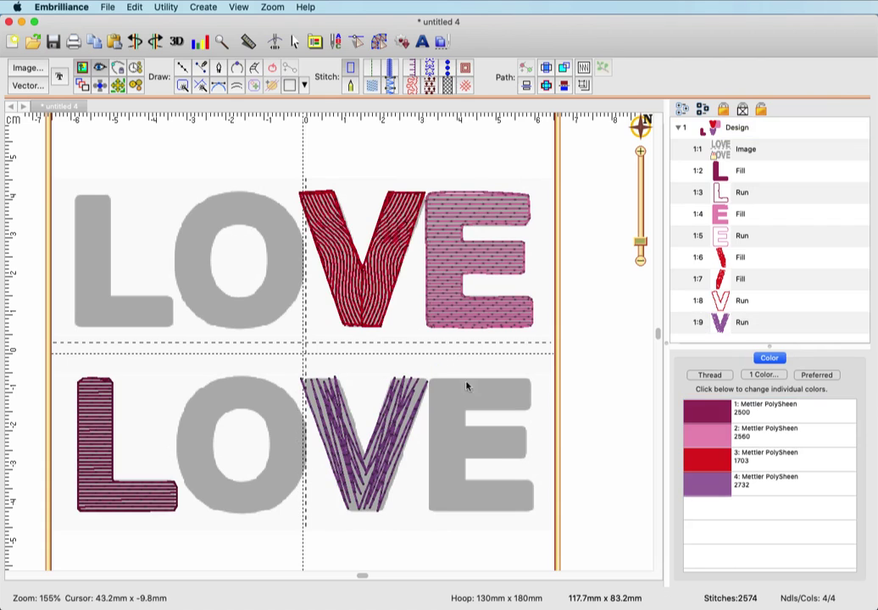
- Shift the lower V run's entry tie and exit tie slightly down, away from the line's start and end points
{"action": "left_click", "coordinate": [316, 425]}
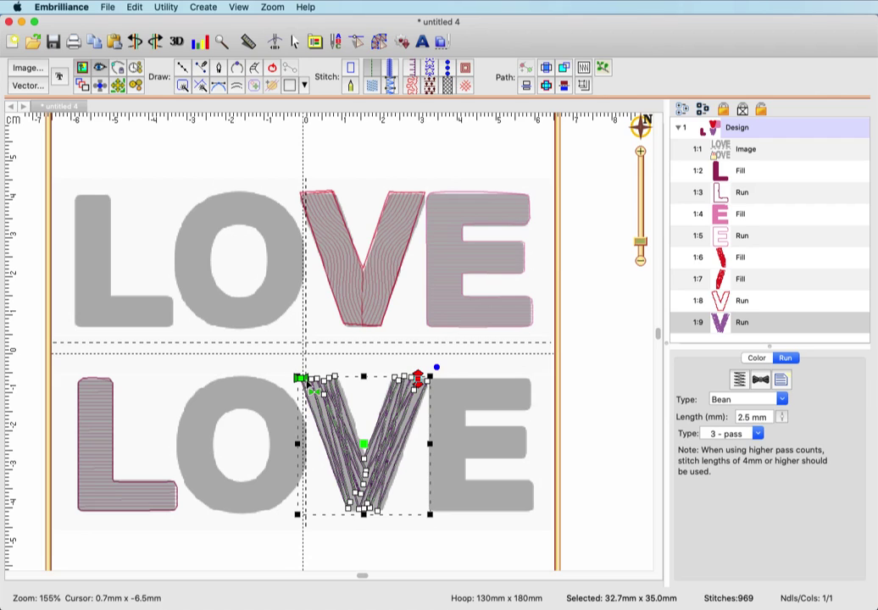
{"action": "left_click_drag", "start_coordinate": [308, 376], "coordinate": [308, 392]}
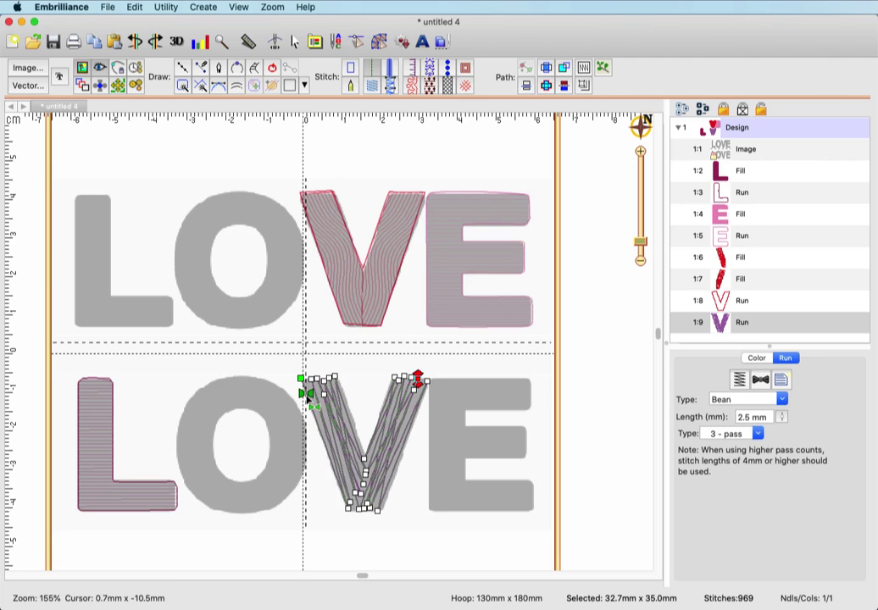
{"action": "left_click_drag", "start_coordinate": [307, 395], "coordinate": [306, 393]}
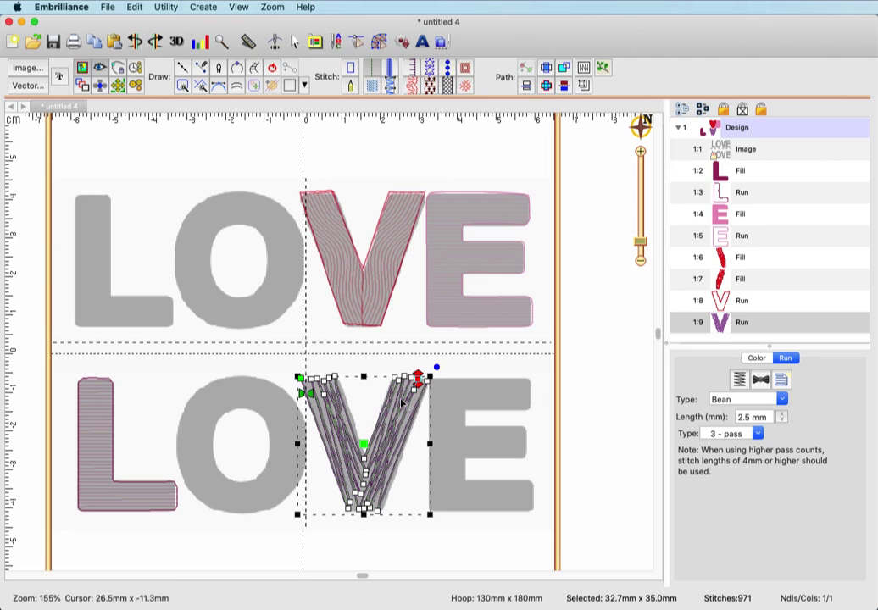
{"action": "mouse_move", "coordinate": [418, 377]}
{"action": "left_mouse_down"}
{"action": "mouse_move", "coordinate": [421, 400]}
{"action": "mouse_move", "coordinate": [412, 393]}
{"action": "left_mouse_up"}
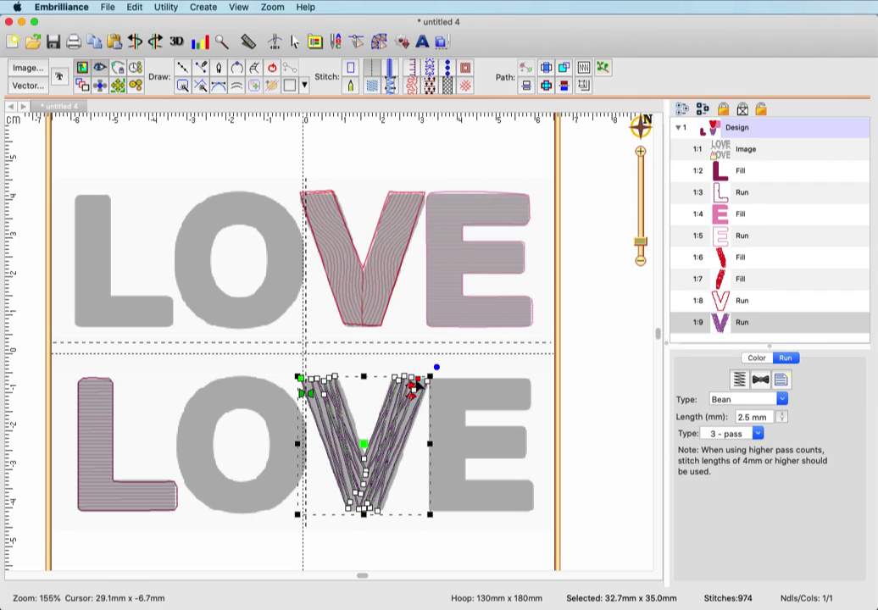
{"action": "left_click", "coordinate": [414, 394]}
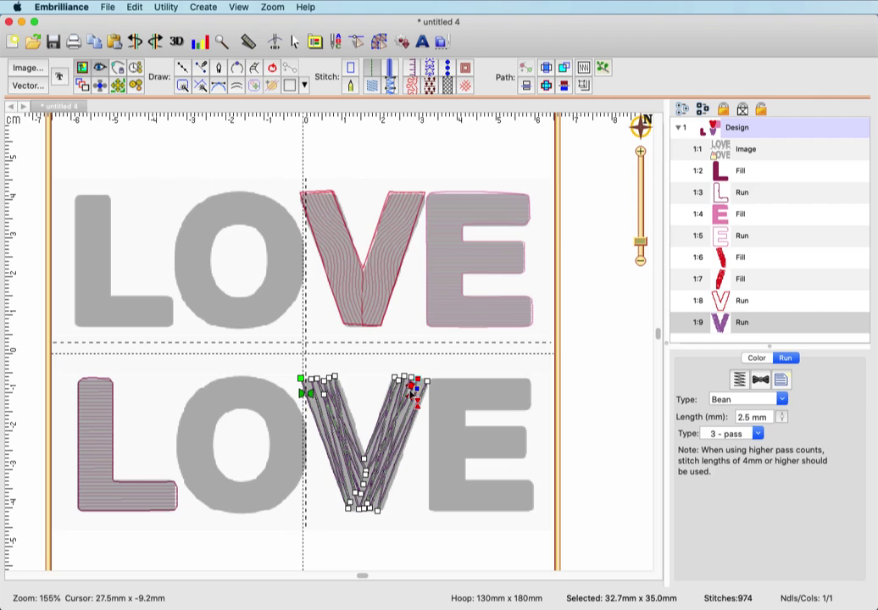
{"action": "left_click", "coordinate": [458, 366]}
{"action": "left_click", "coordinate": [475, 370]}
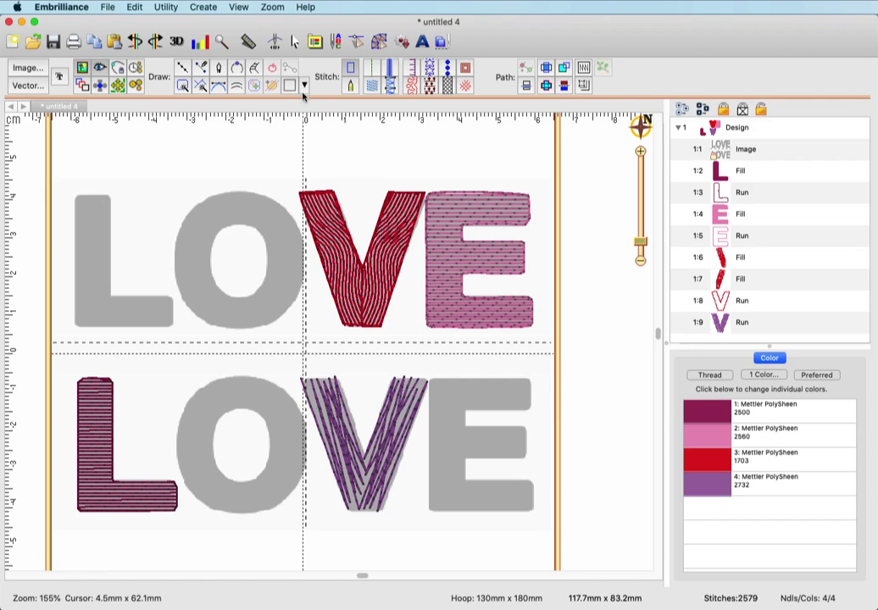
- Save the design's stitch and working files as doublelove in the Sketchy Love folder, in PES format
{"action": "left_click", "coordinate": [108, 9]}
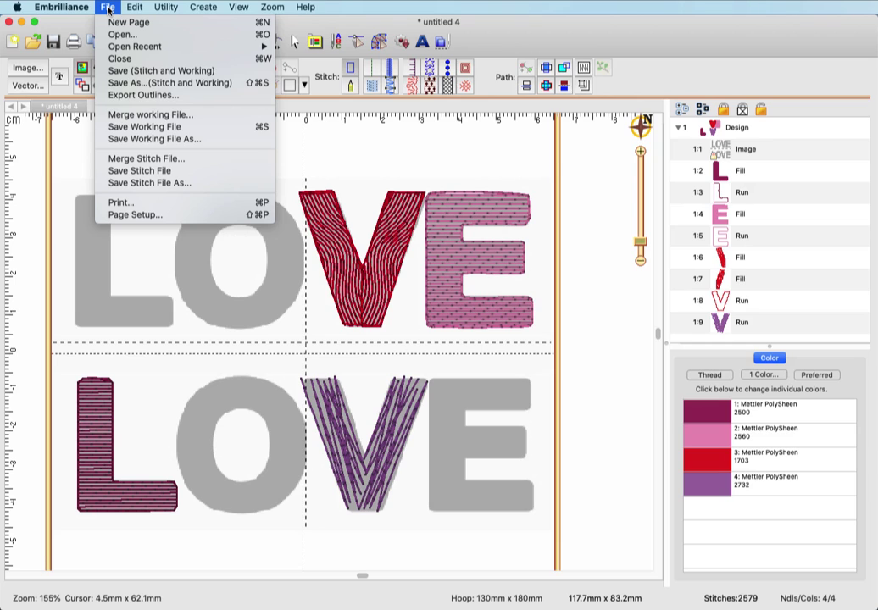
{"action": "left_click", "coordinate": [117, 83]}
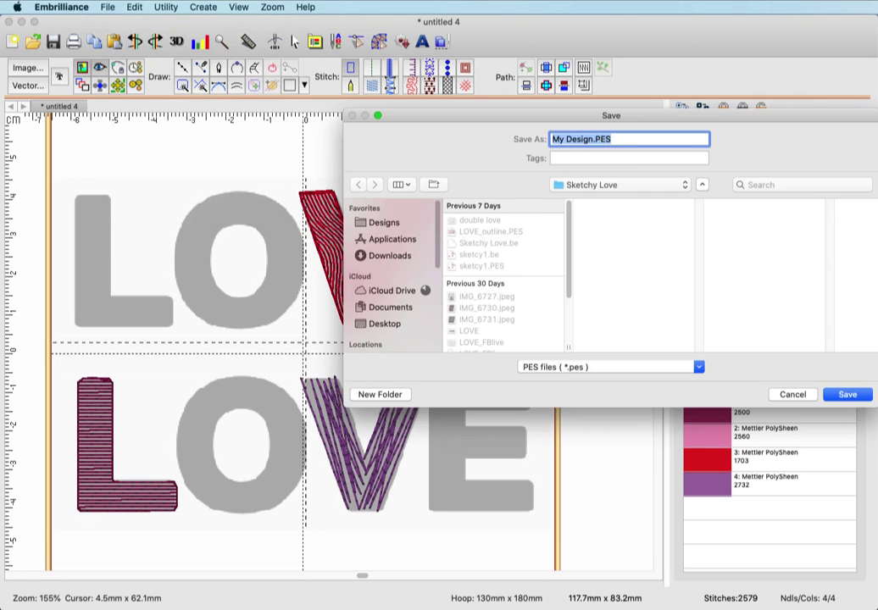
{"action": "type", "text": "doublelove"}
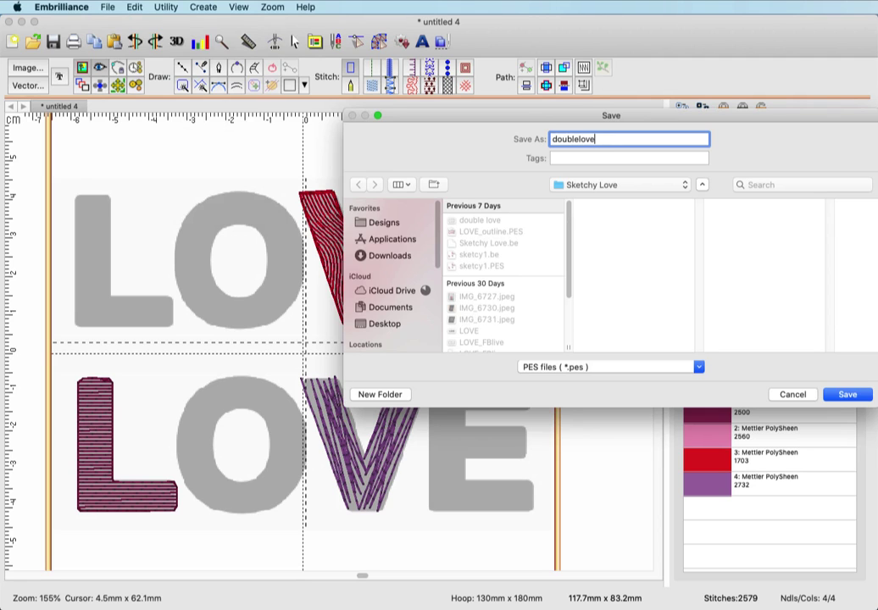
{"action": "left_click", "coordinate": [851, 397]}
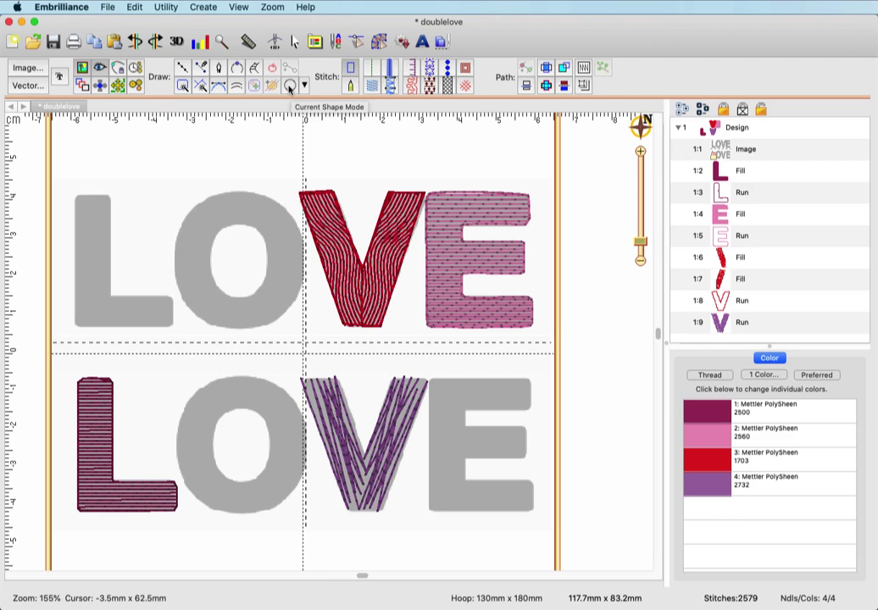
- Draw an ellipse over the upper O, center it on the letter and resize it to about 28 by 29 mm
{"action": "left_click", "coordinate": [289, 87]}
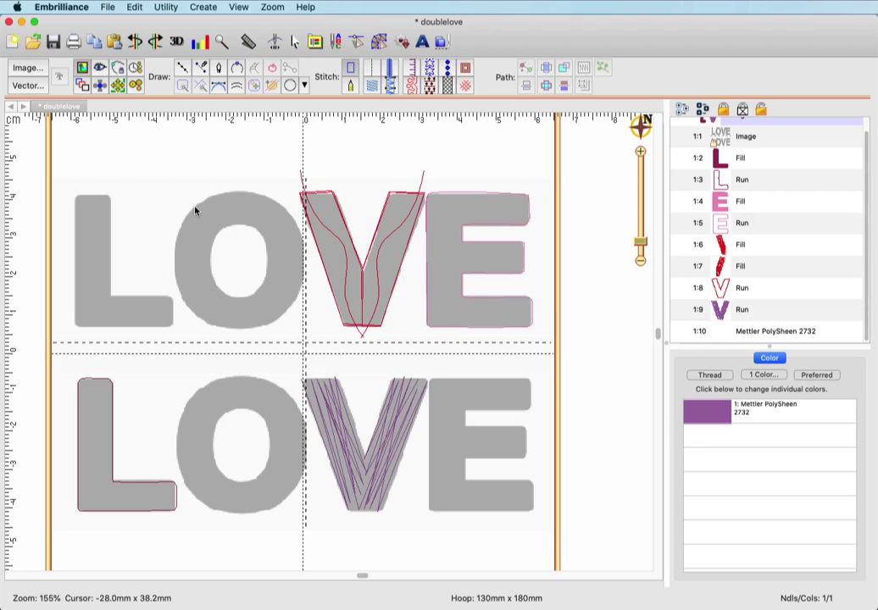
{"action": "left_click_drag", "start_coordinate": [194, 209], "coordinate": [303, 326]}
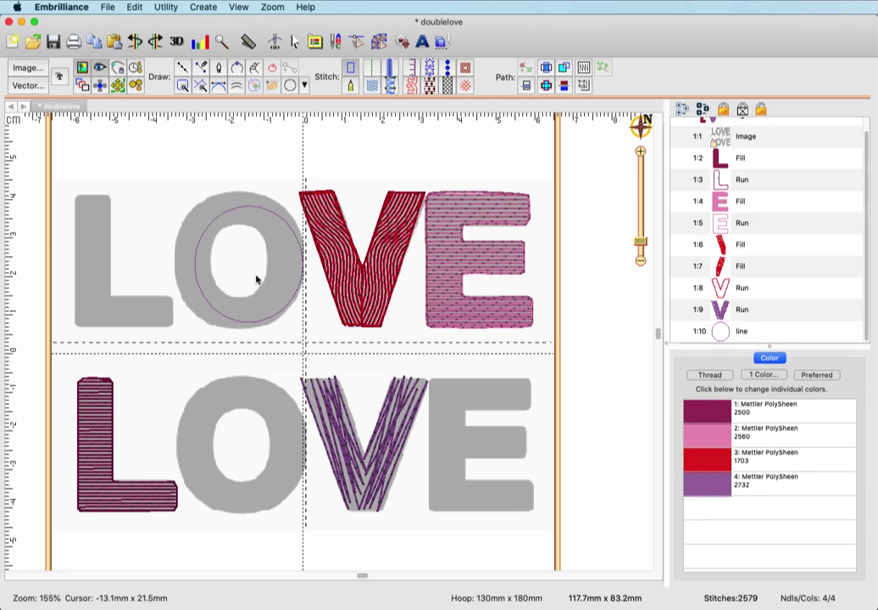
{"action": "left_click_drag", "start_coordinate": [254, 268], "coordinate": [239, 257]}
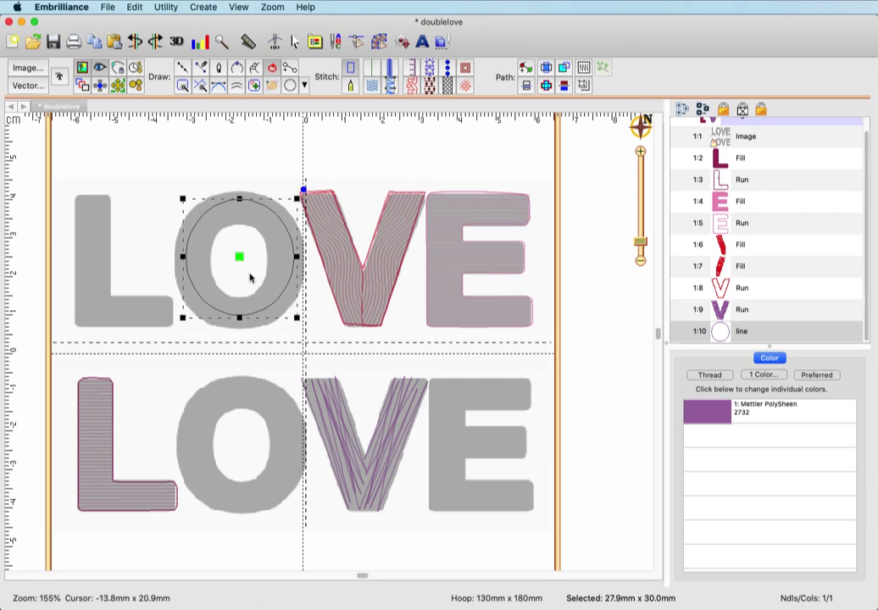
{"action": "mouse_move", "coordinate": [303, 318]}
{"action": "left_mouse_down"}
{"action": "mouse_move", "coordinate": [279, 301]}
{"action": "mouse_move", "coordinate": [300, 327]}
{"action": "mouse_move", "coordinate": [294, 315]}
{"action": "left_mouse_up"}
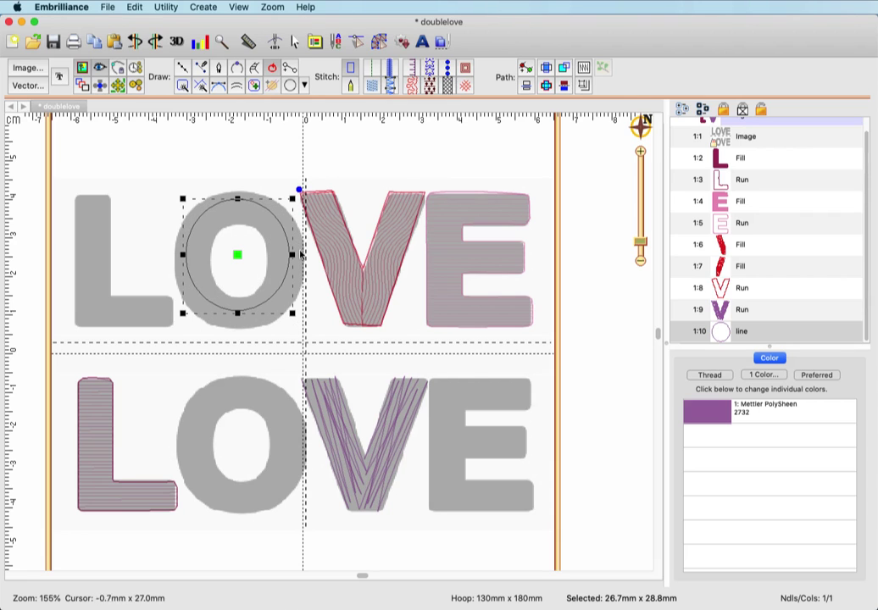
{"action": "mouse_move", "coordinate": [292, 255]}
{"action": "left_mouse_down"}
{"action": "mouse_move", "coordinate": [312, 252]}
{"action": "mouse_move", "coordinate": [298, 254]}
{"action": "left_mouse_up"}
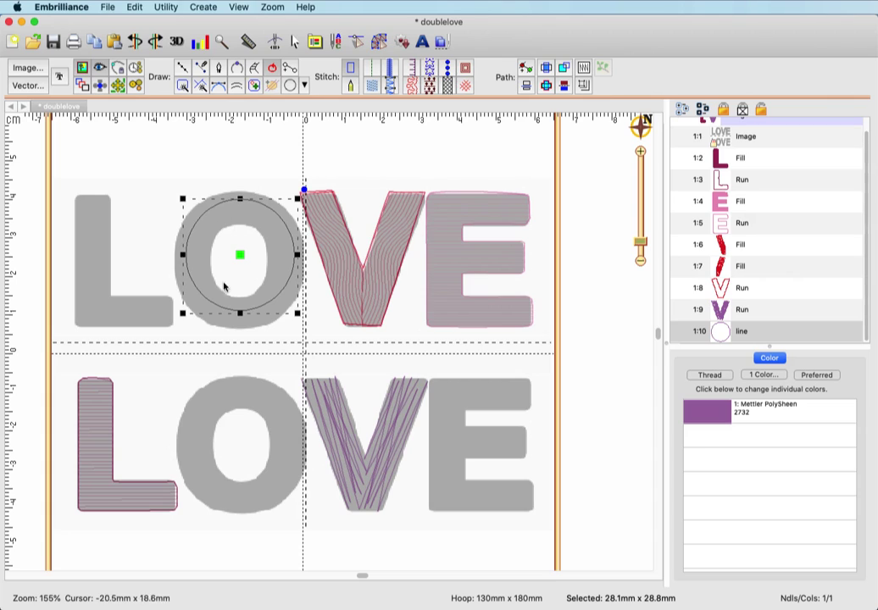
- Convert the upper O's ellipse to a curve, shift its left side outward and pull the lower-left handle down
{"action": "right_click", "coordinate": [262, 209]}
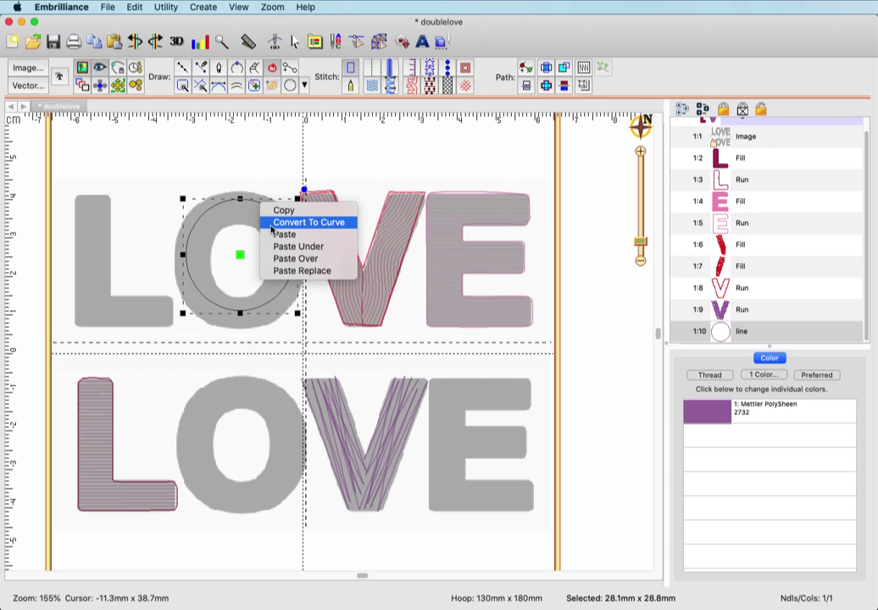
{"action": "left_click", "coordinate": [273, 223]}
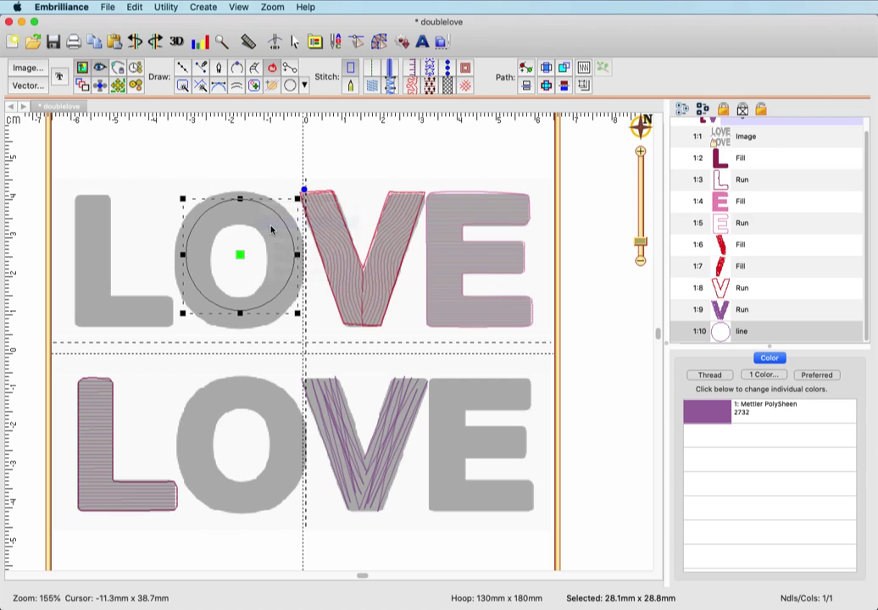
{"action": "double_click", "coordinate": [181, 255]}
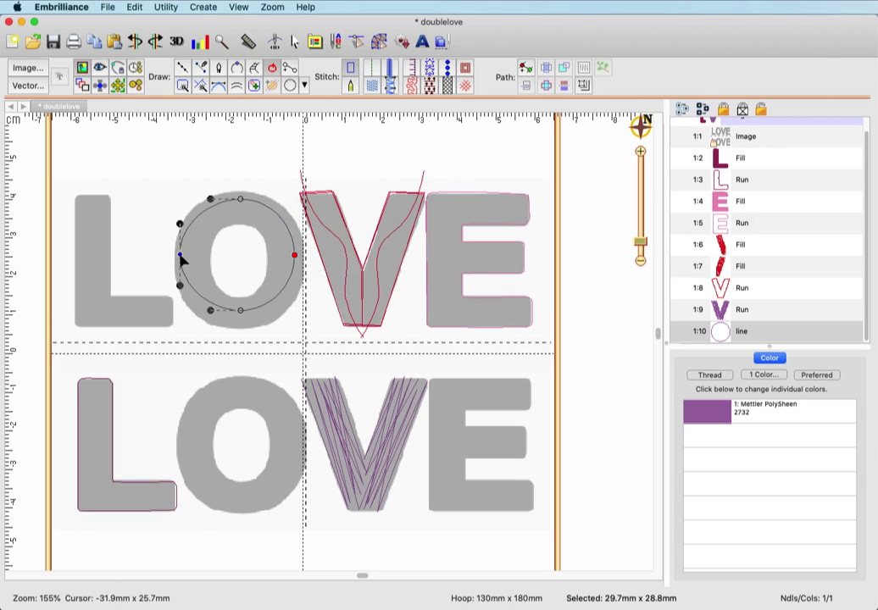
{"action": "mouse_move", "coordinate": [180, 259]}
{"action": "left_mouse_down"}
{"action": "mouse_move", "coordinate": [182, 237]}
{"action": "mouse_move", "coordinate": [183, 260]}
{"action": "left_mouse_up"}
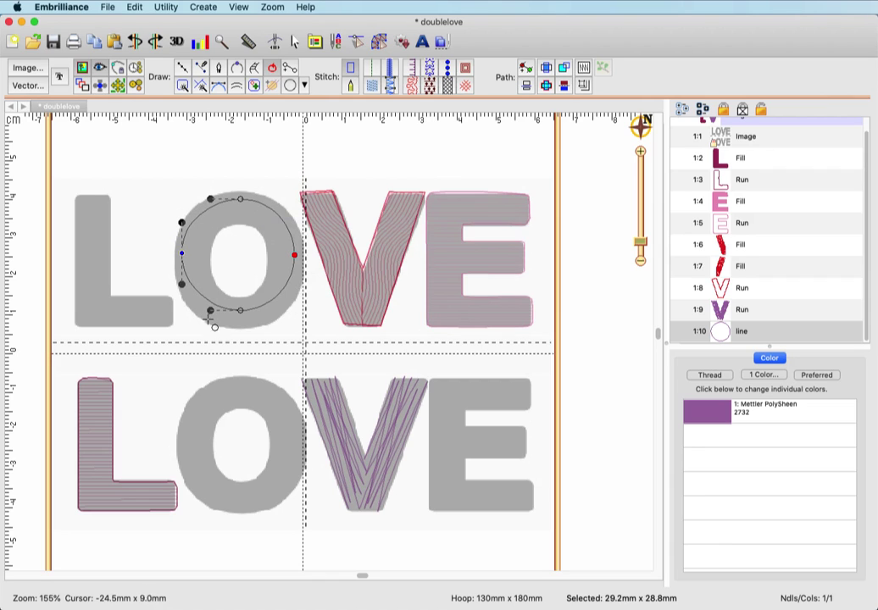
{"action": "left_click_drag", "start_coordinate": [209, 311], "coordinate": [211, 321]}
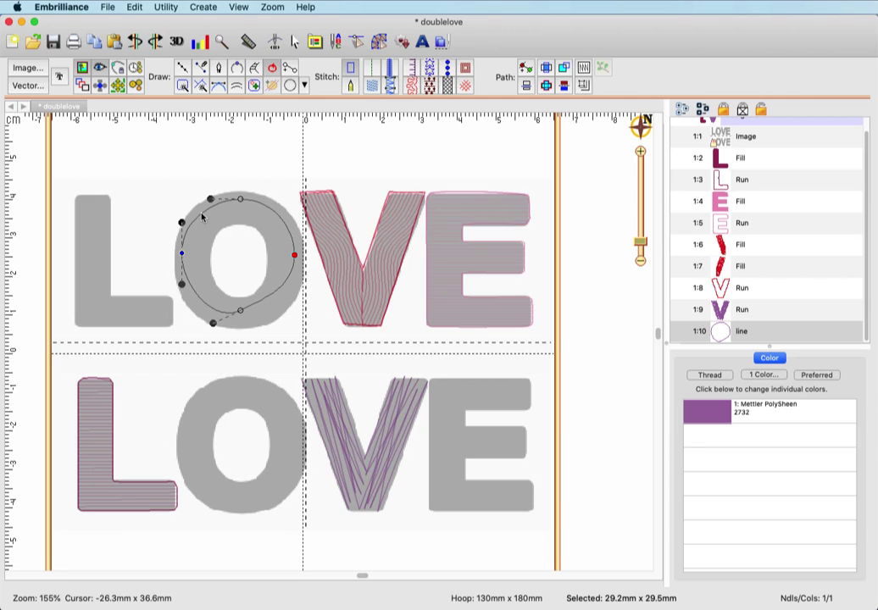
- Open the upper O's curve at its upper left, pull the start point outward and lower the bottom point slightly
{"action": "left_click", "coordinate": [202, 218]}
{"action": "left_click", "coordinate": [201, 217]}
{"action": "left_click", "coordinate": [274, 73]}
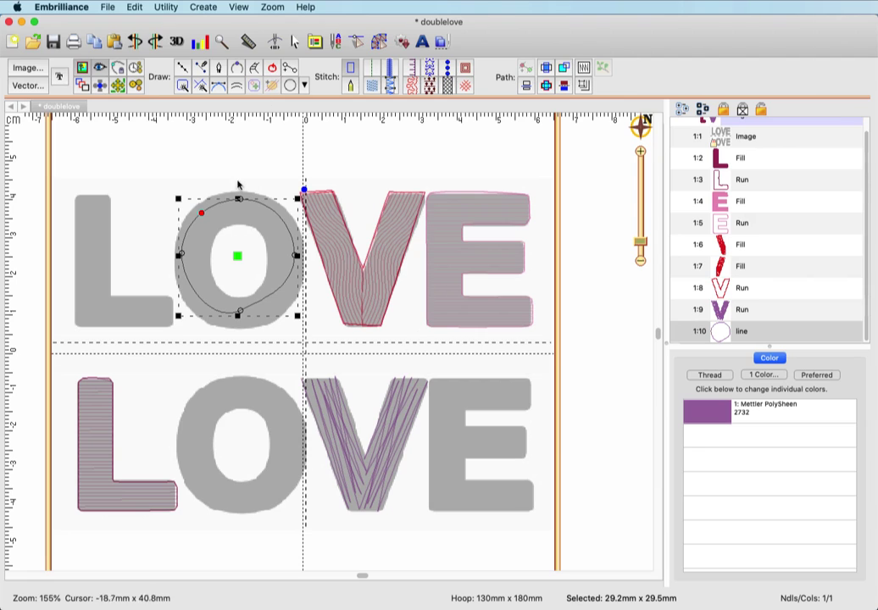
{"action": "left_click", "coordinate": [187, 211]}
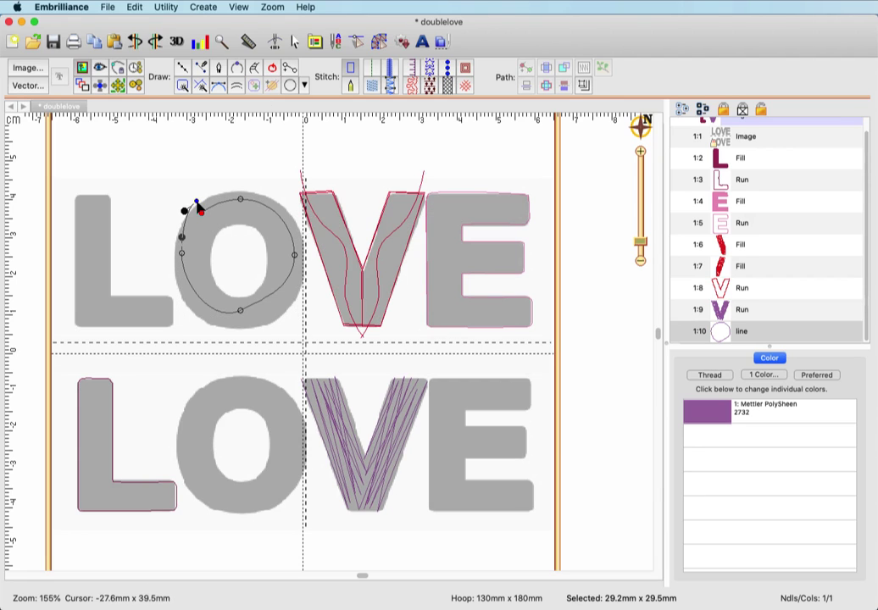
{"action": "left_click", "coordinate": [200, 217]}
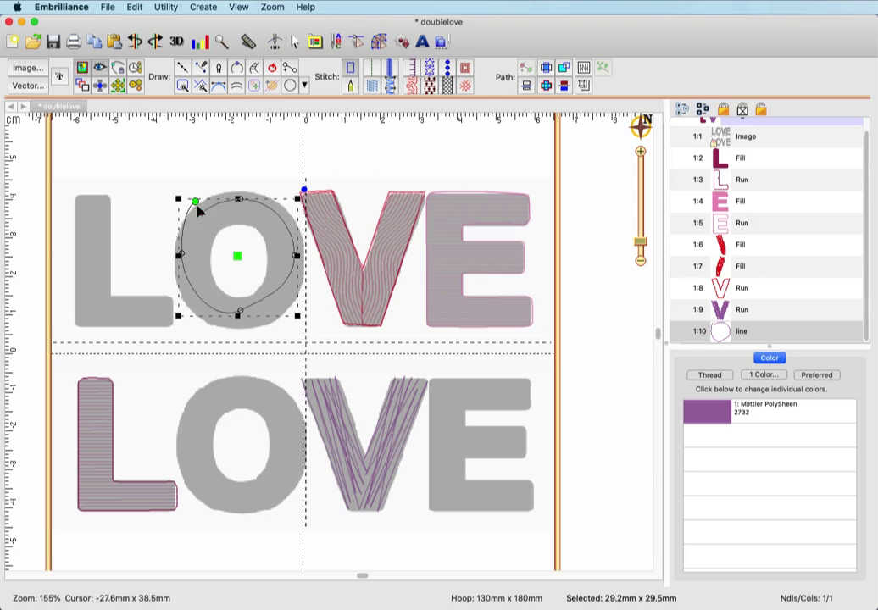
{"action": "left_click", "coordinate": [241, 314]}
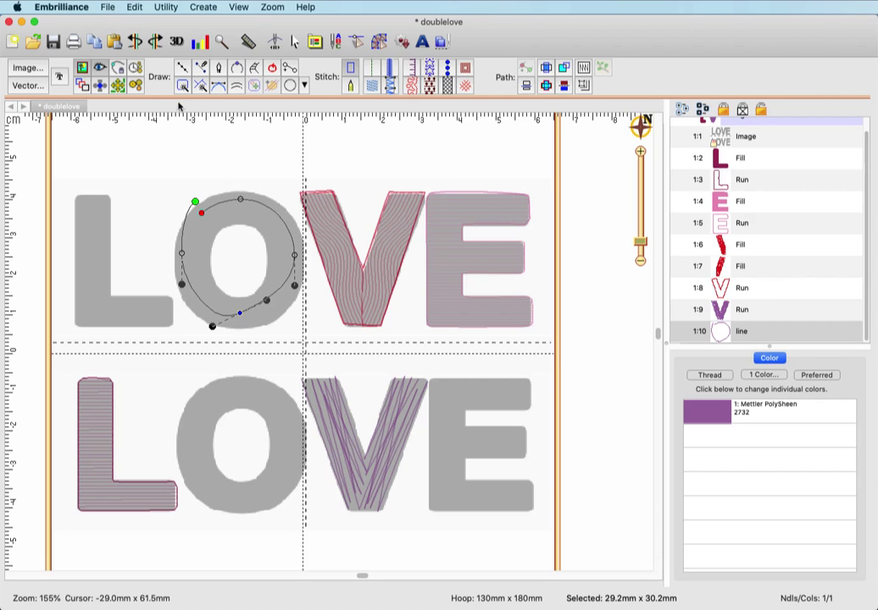
- Paste a copy of the upper O's open curve and offset it slightly below the original
{"action": "left_click", "coordinate": [114, 43]}
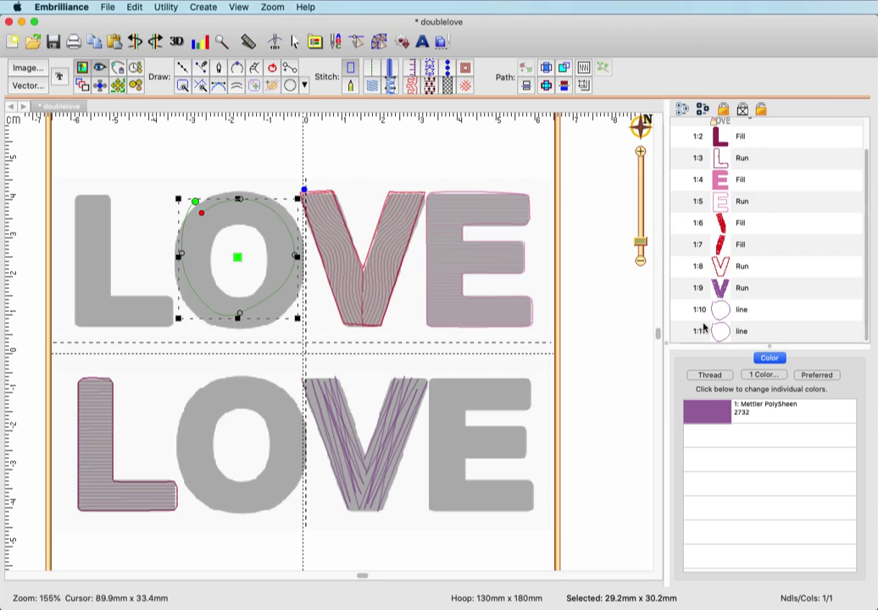
{"action": "mouse_move", "coordinate": [244, 268]}
{"action": "left_mouse_down"}
{"action": "mouse_move", "coordinate": [243, 281]}
{"action": "mouse_move", "coordinate": [238, 271]}
{"action": "left_mouse_up"}
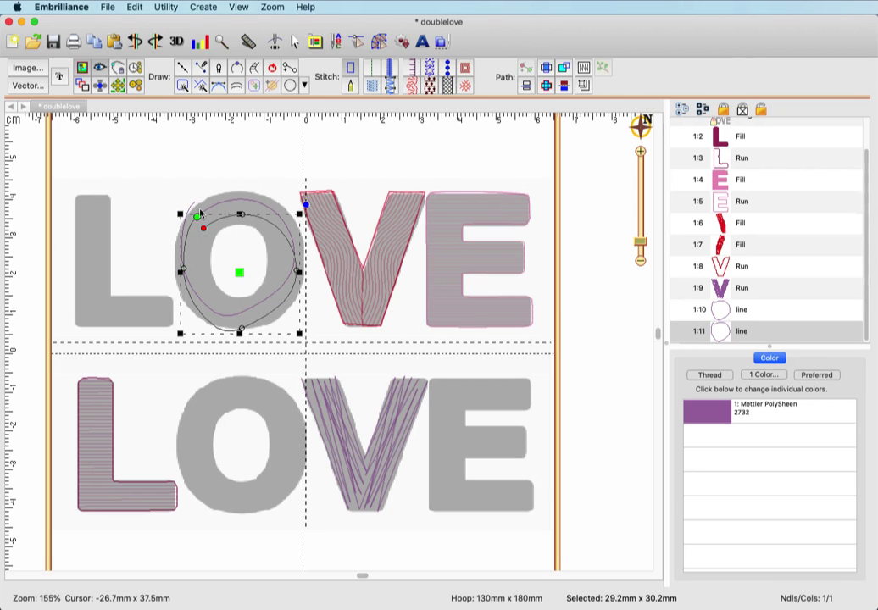
{"action": "left_click", "coordinate": [201, 221]}
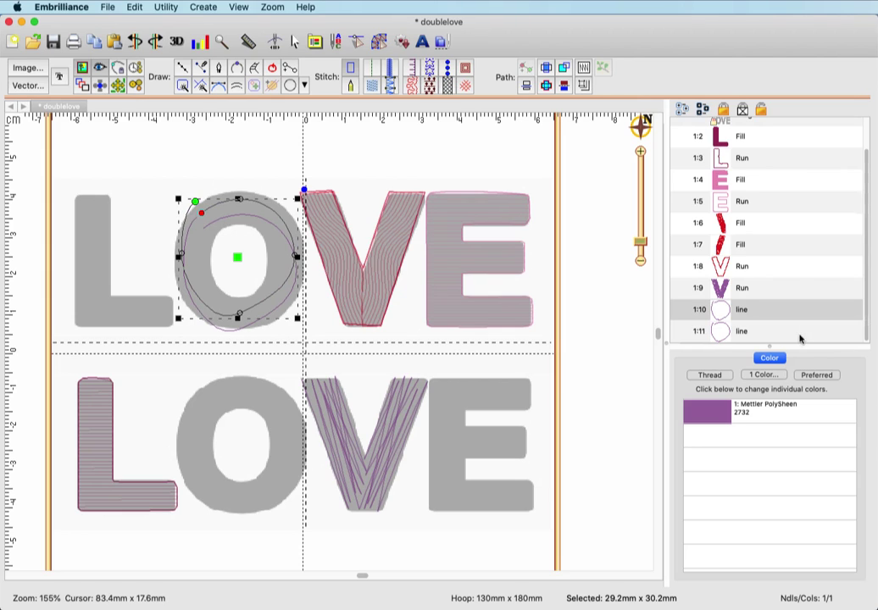
- Connect the upper O's two open curves into one continuous outline
{"action": "left_click", "coordinate": [729, 334]}
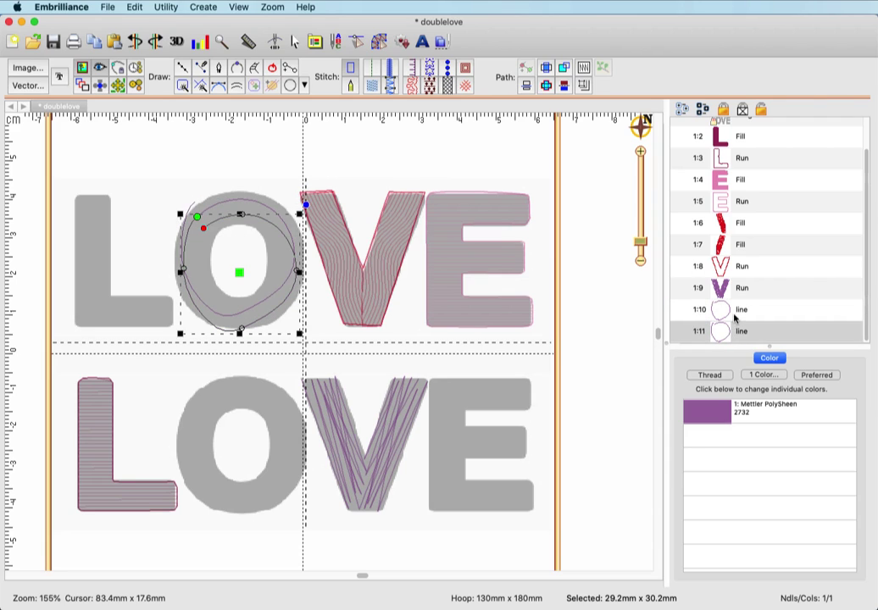
{"action": "left_click", "coordinate": [734, 316]}
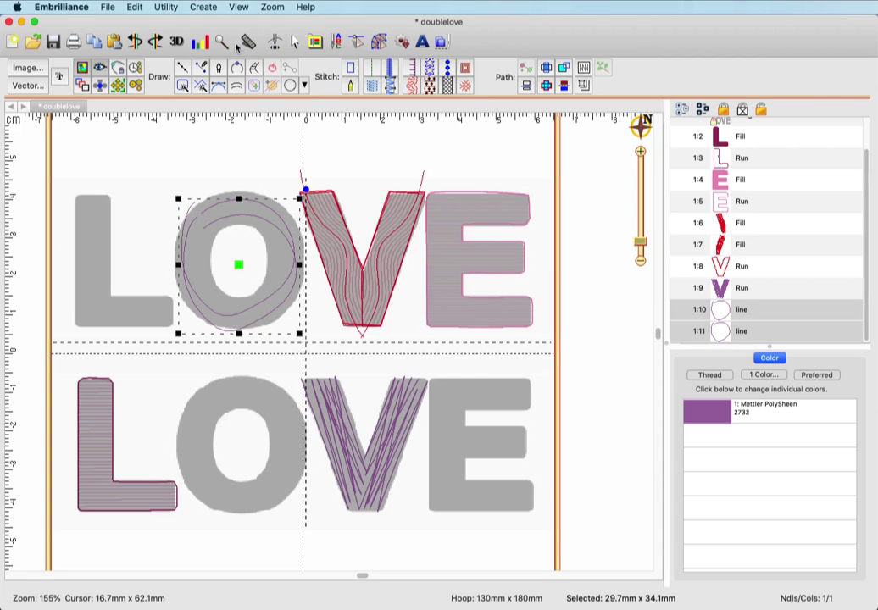
{"action": "left_click", "coordinate": [200, 7]}
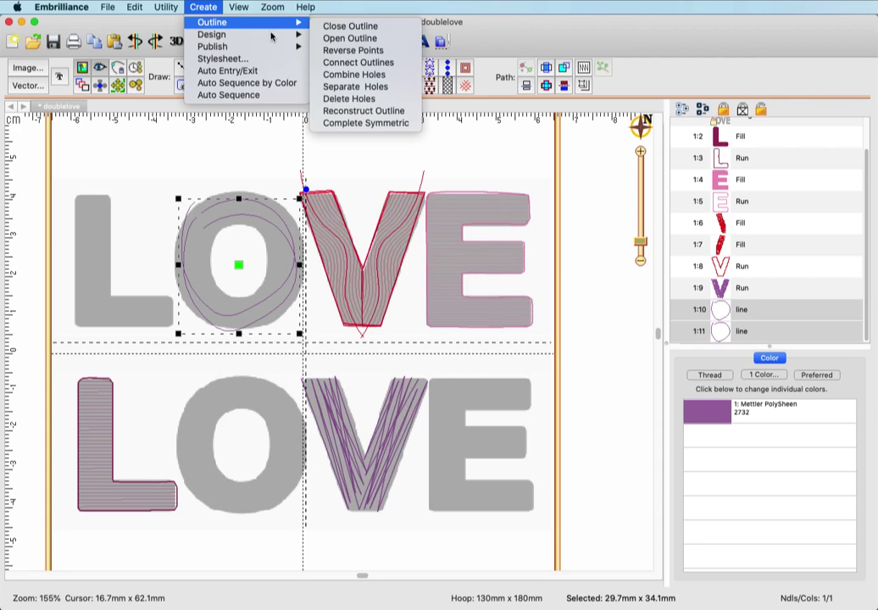
{"action": "mouse_move", "coordinate": [282, 28]}
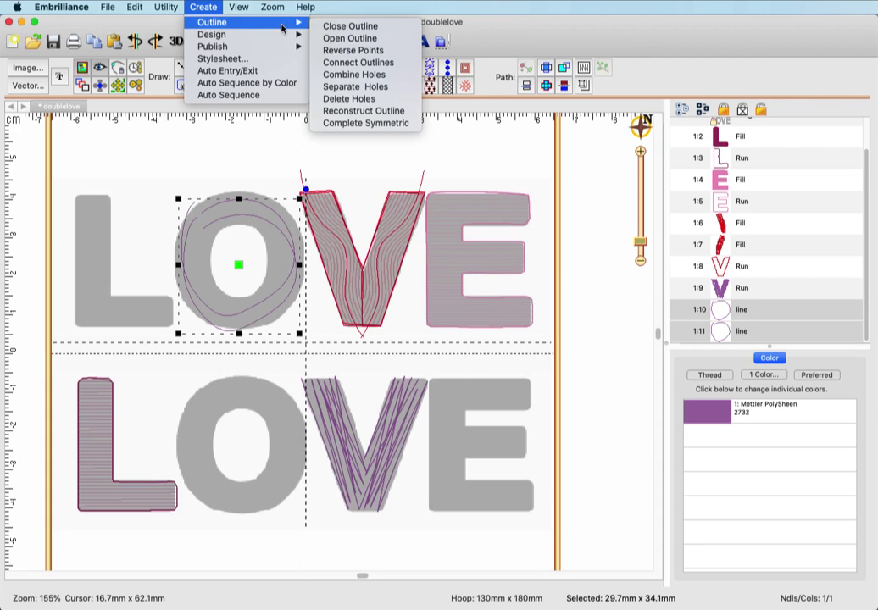
{"action": "left_click", "coordinate": [331, 66]}
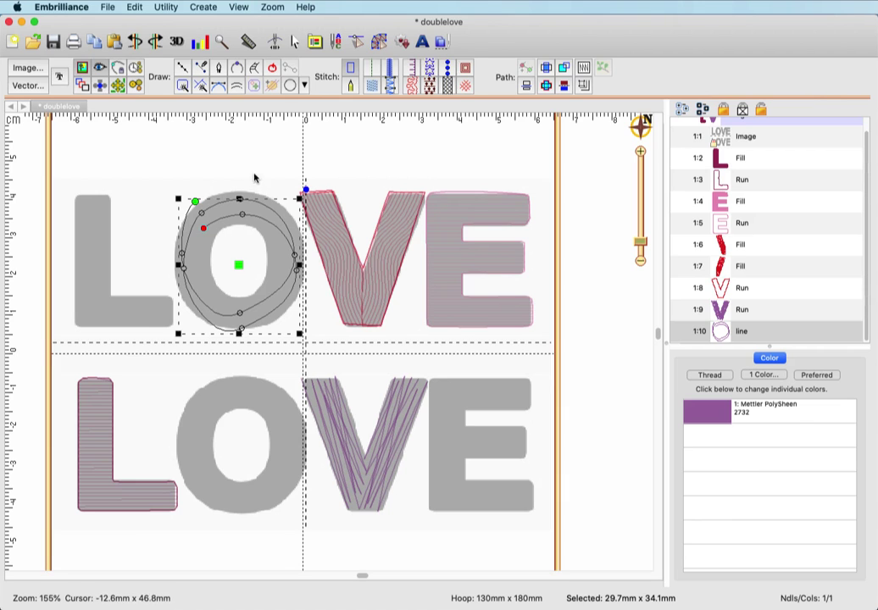
{"action": "left_click", "coordinate": [315, 276]}
{"action": "left_click", "coordinate": [298, 268]}
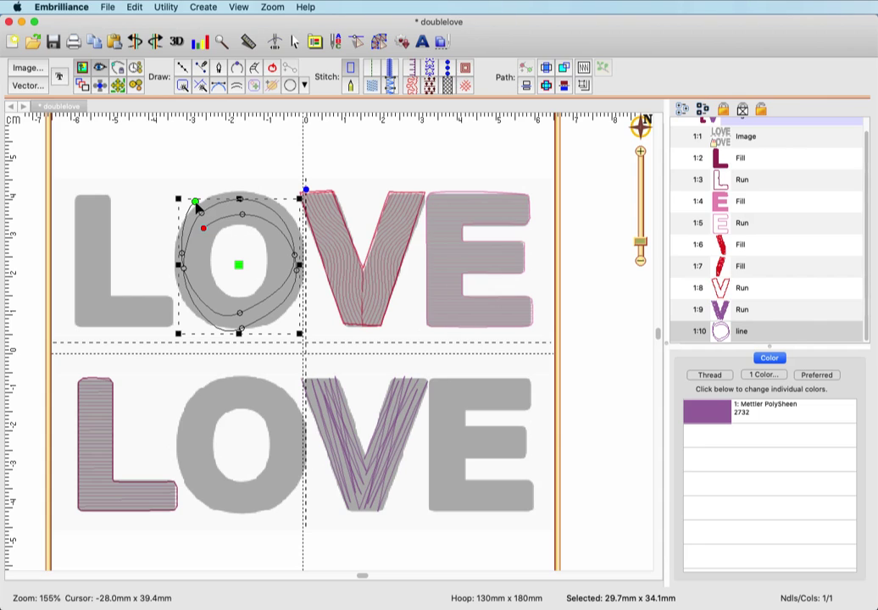
- Paste a copy of the upper O's connected curve, rotate it, recenter it on the letter and pull its start point inward
{"action": "left_click", "coordinate": [91, 36]}
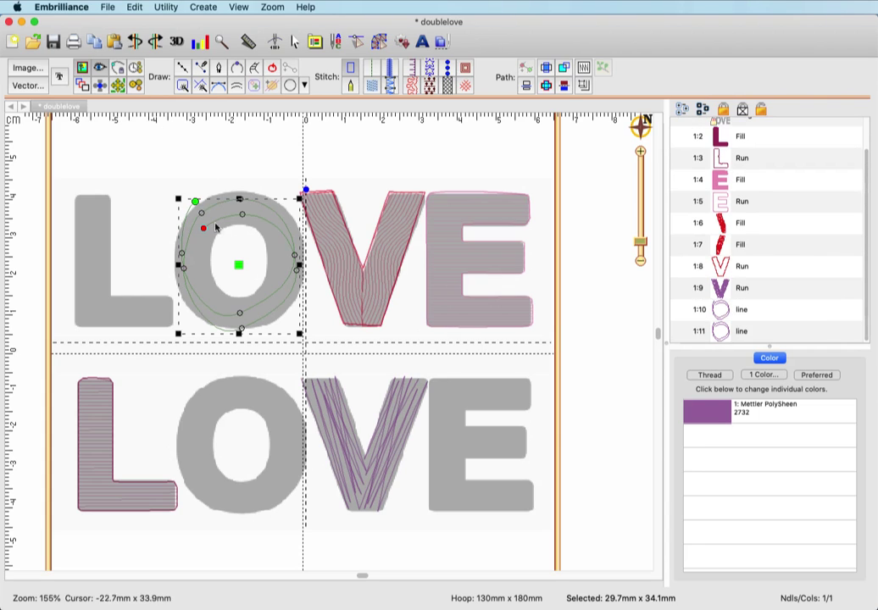
{"action": "left_click_drag", "start_coordinate": [241, 266], "coordinate": [250, 297]}
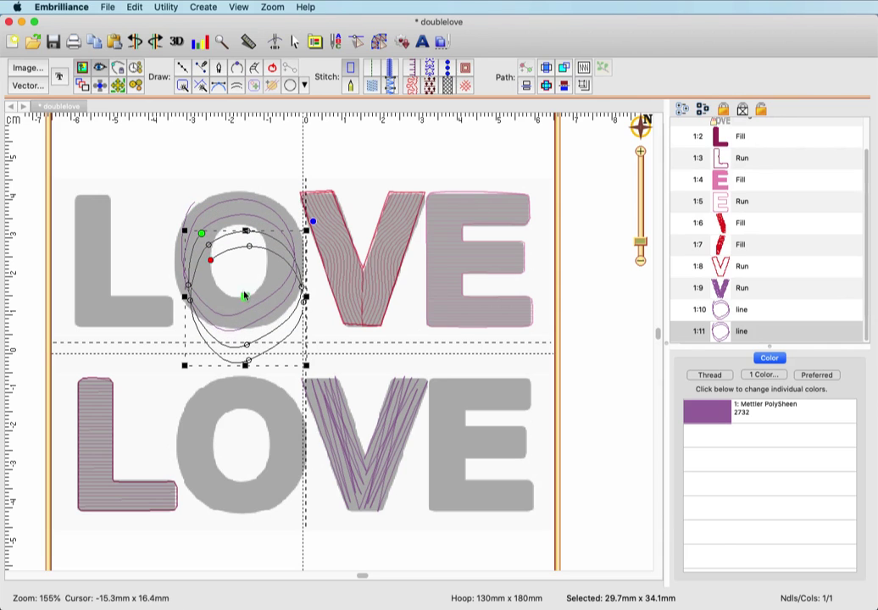
{"action": "left_click_drag", "start_coordinate": [250, 179], "coordinate": [227, 169]}
{"action": "left_click_drag", "start_coordinate": [237, 295], "coordinate": [242, 257]}
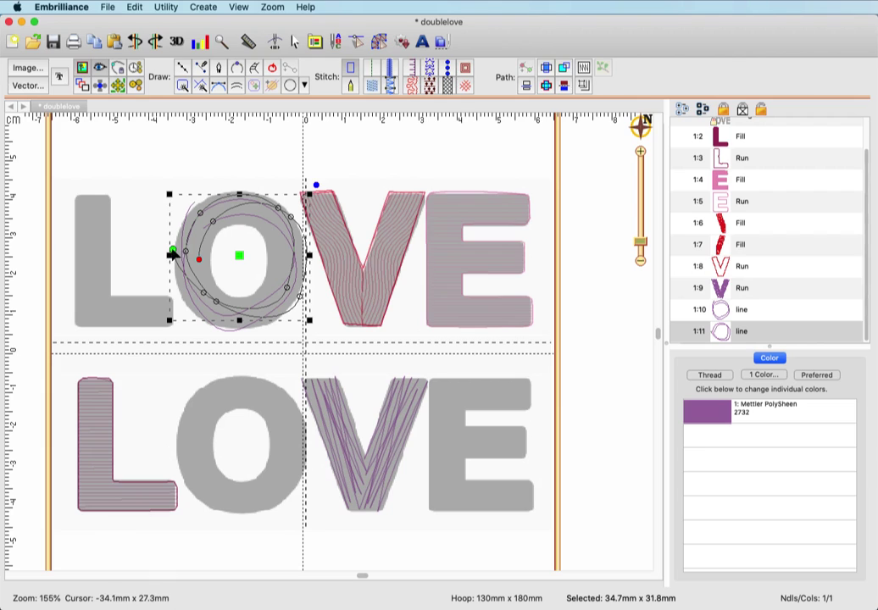
{"action": "left_click_drag", "start_coordinate": [172, 249], "coordinate": [198, 236]}
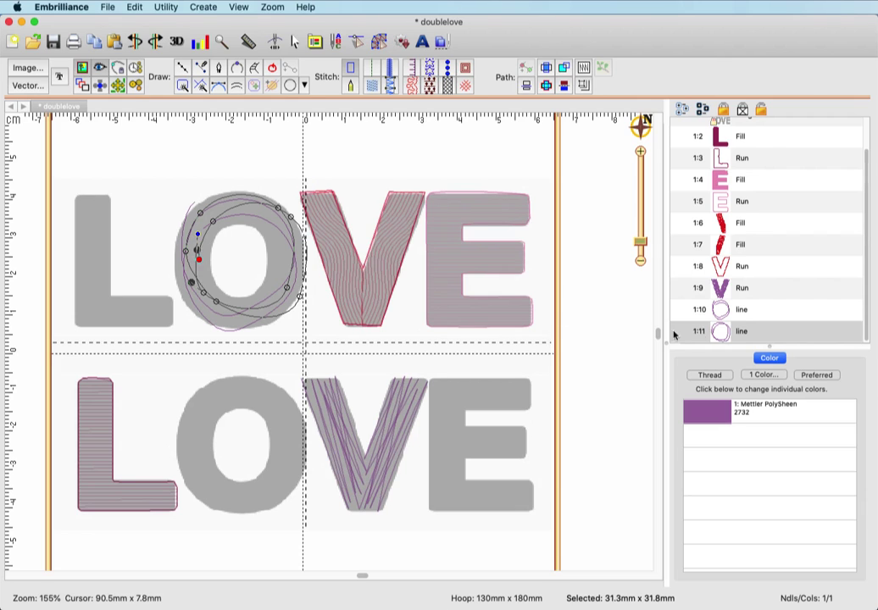
- Connect the rotated copy to the original upper O curve as a single outline
{"action": "left_click", "coordinate": [740, 311]}
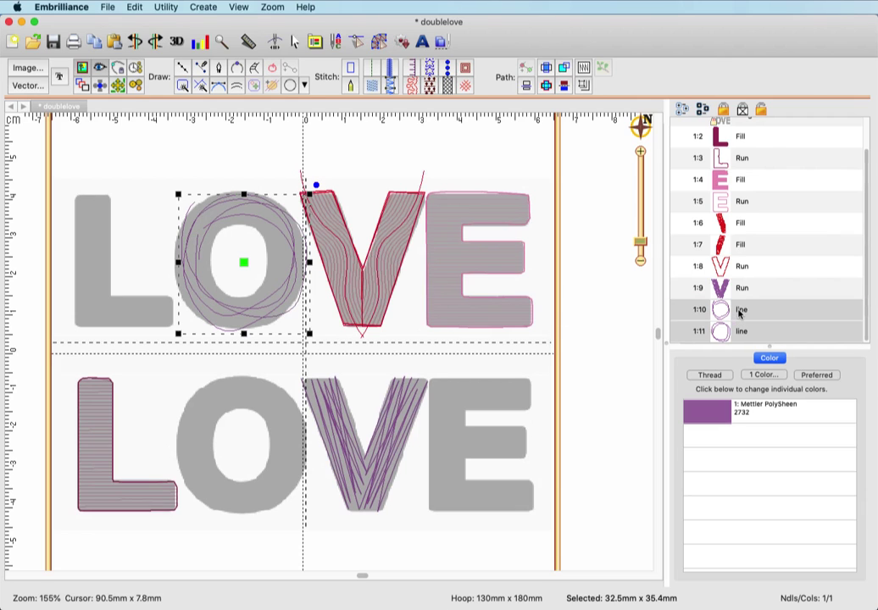
{"action": "left_click", "coordinate": [203, 9]}
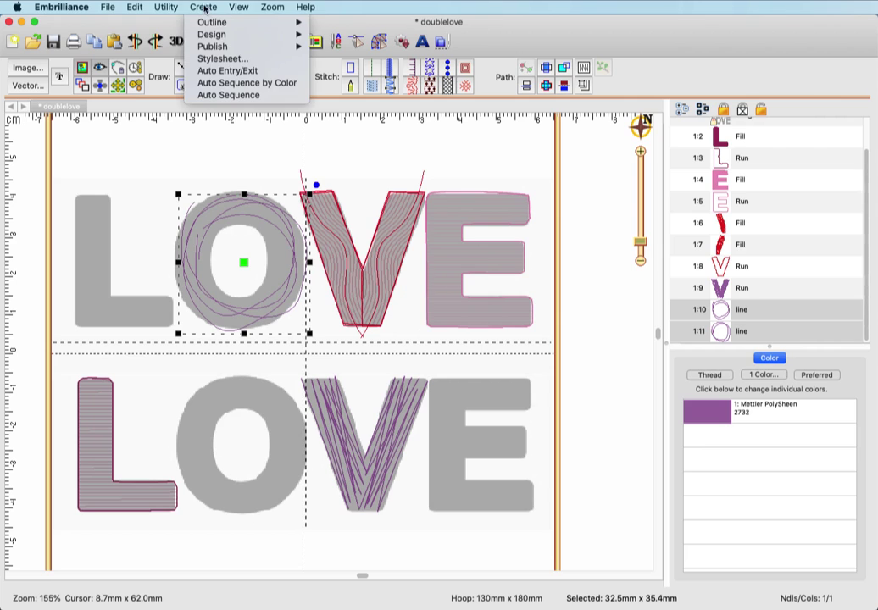
{"action": "mouse_move", "coordinate": [246, 23]}
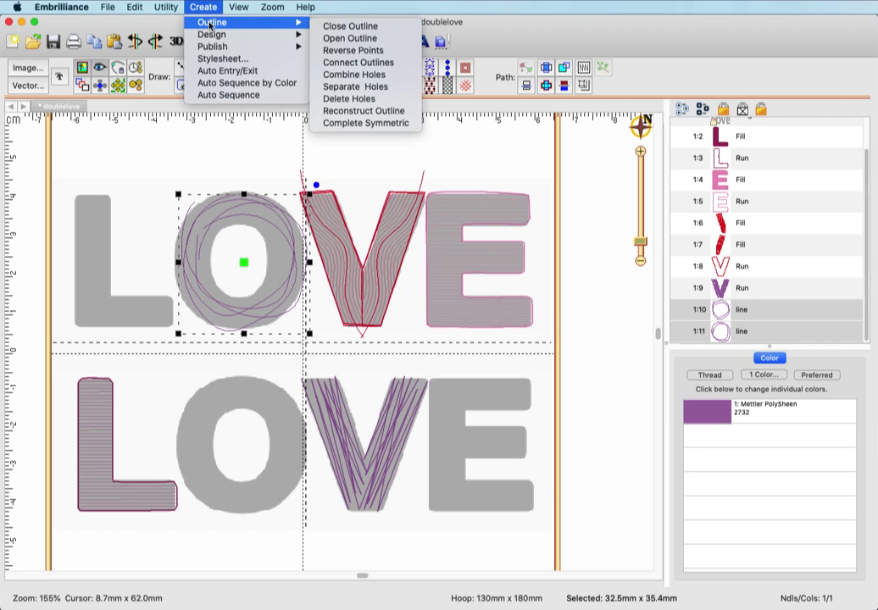
{"action": "left_click", "coordinate": [331, 68]}
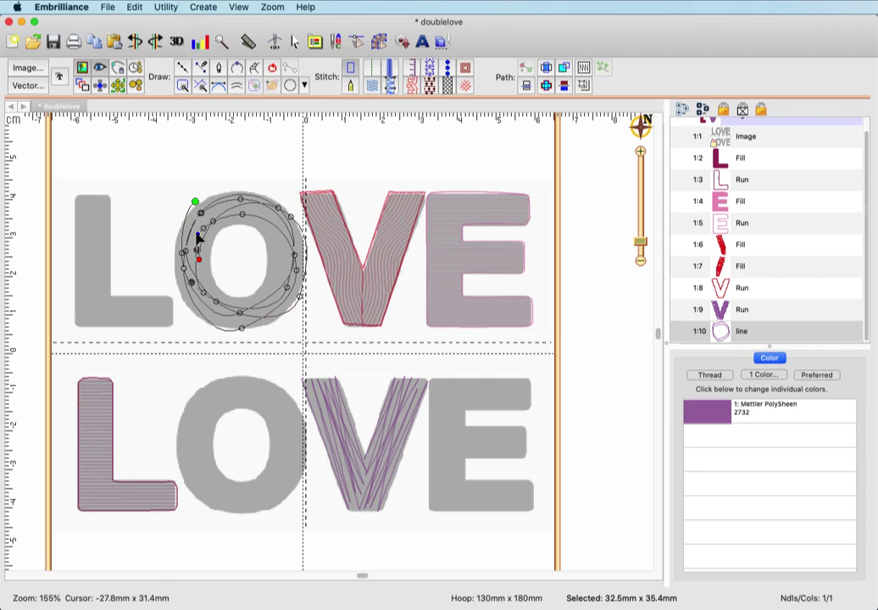
- Delete the joining point on the upper O's curve, lower its end point and extend the start rightward along the top
{"action": "left_click", "coordinate": [197, 240]}
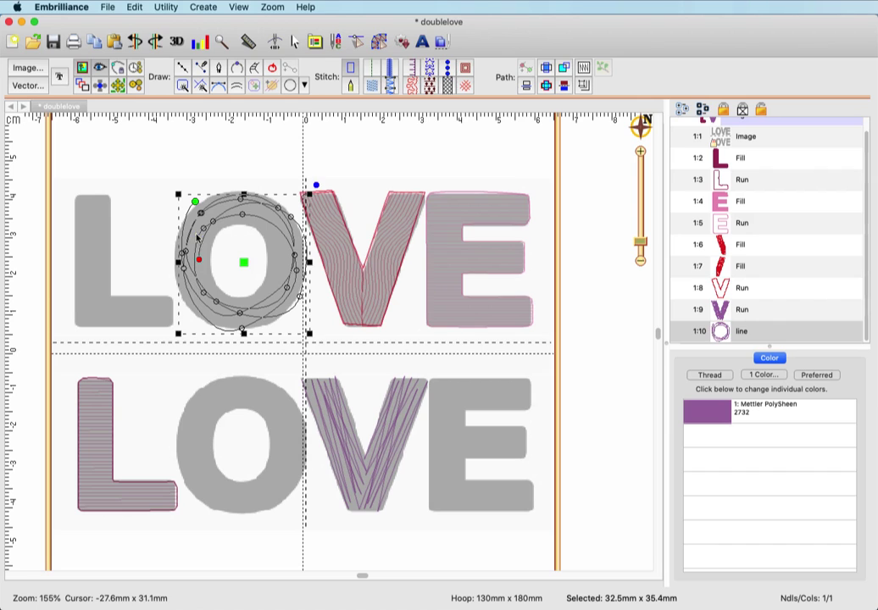
{"action": "left_click", "coordinate": [202, 264]}
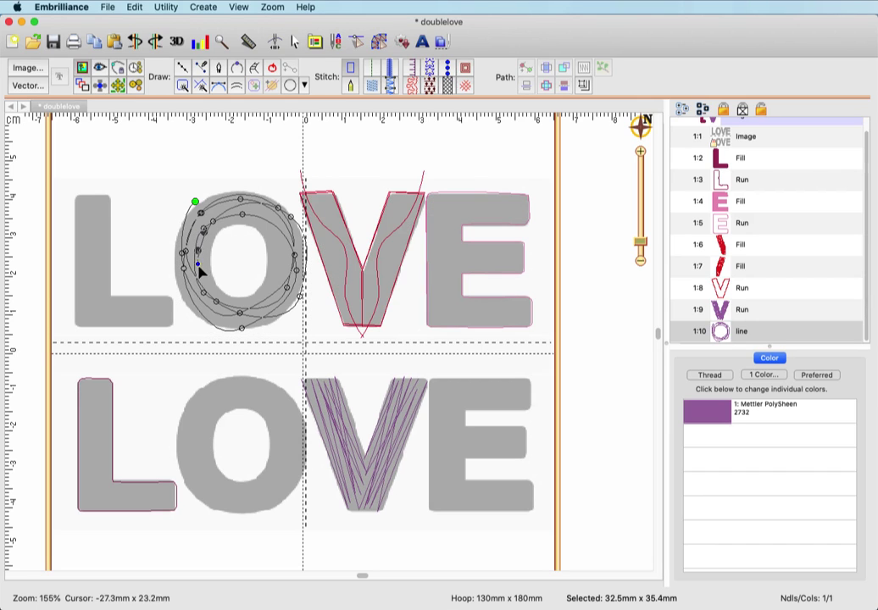
{"action": "left_click", "coordinate": [195, 209]}
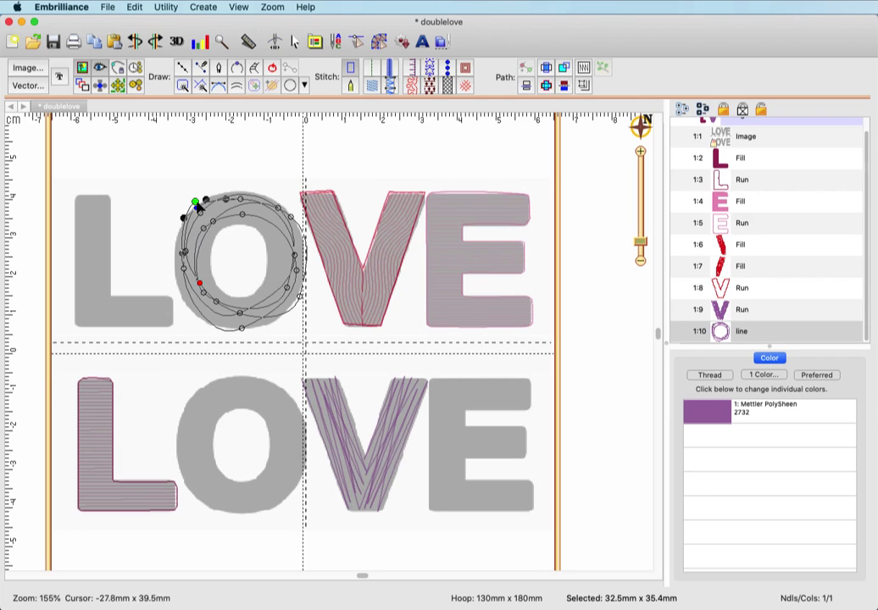
{"action": "left_click", "coordinate": [206, 201]}
{"action": "left_click_drag", "start_coordinate": [209, 210], "coordinate": [214, 205]}
{"action": "left_click", "coordinate": [214, 203]}
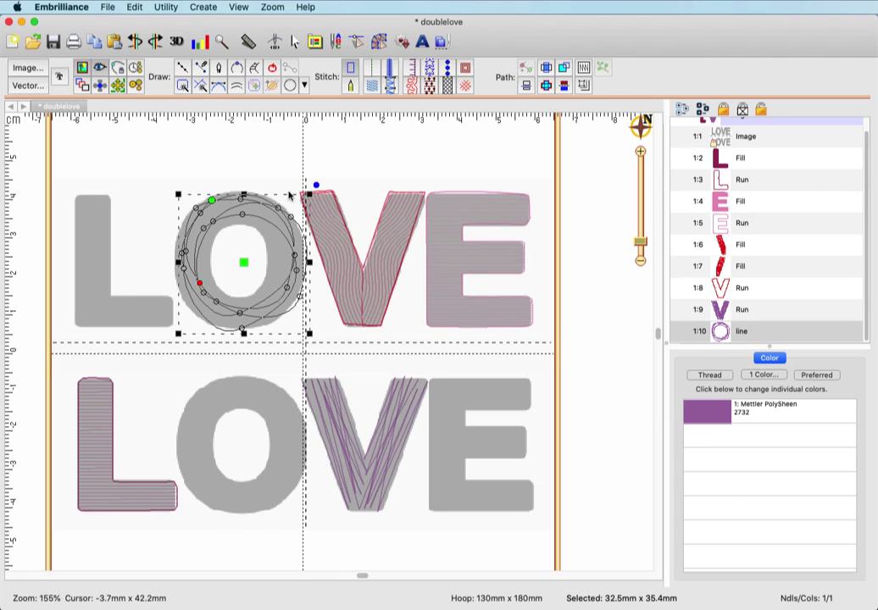
- Move a point on the right side of the upper O's combined curve slightly inward
{"action": "left_click", "coordinate": [272, 165]}
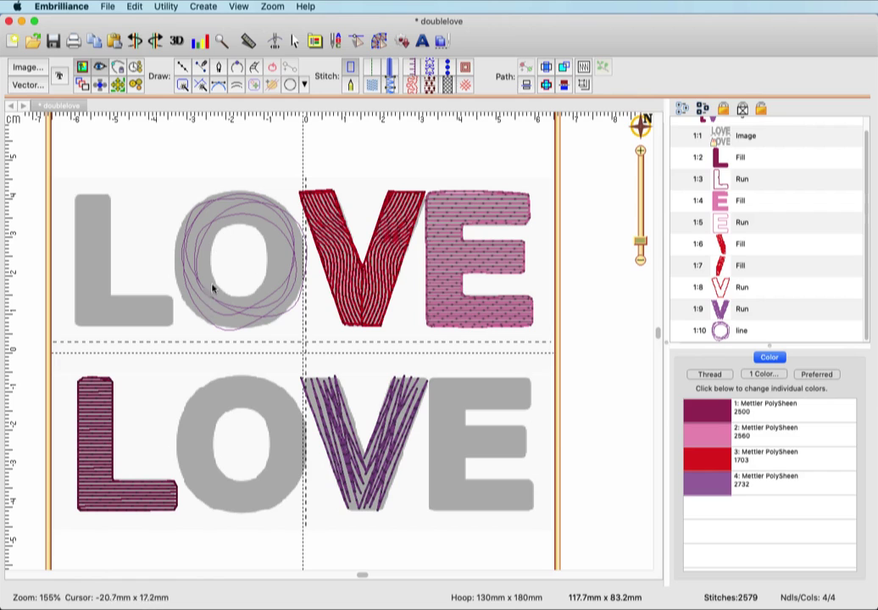
{"action": "left_click", "coordinate": [278, 231]}
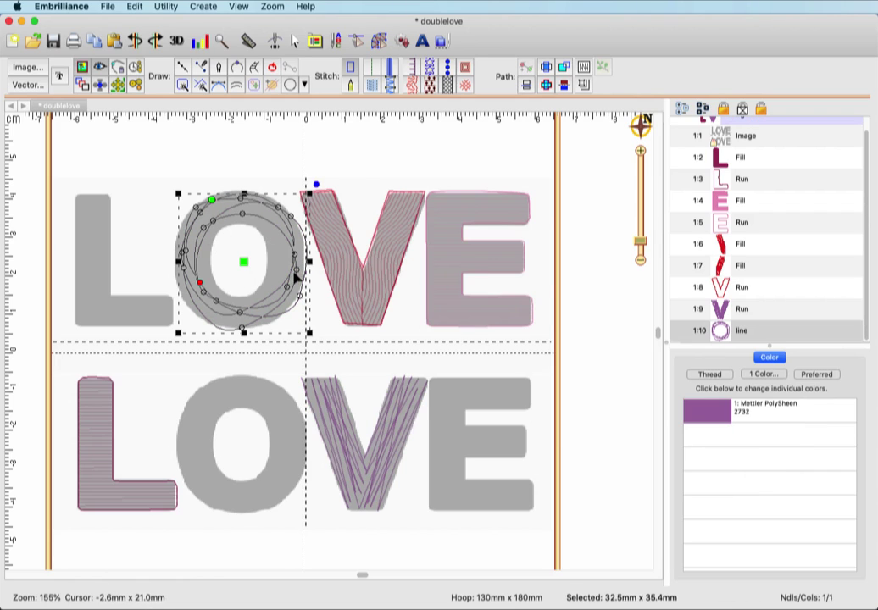
{"action": "left_click", "coordinate": [291, 264]}
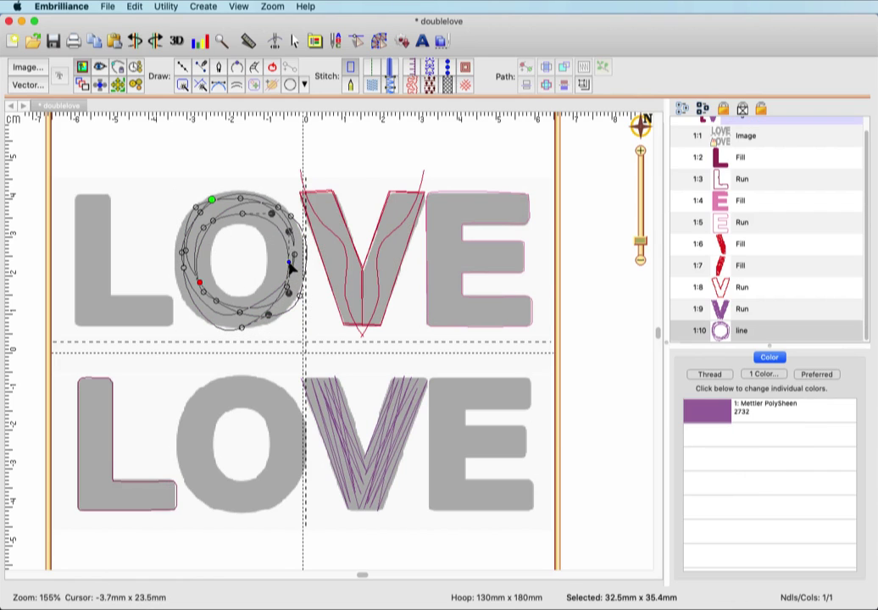
{"action": "left_click", "coordinate": [188, 212]}
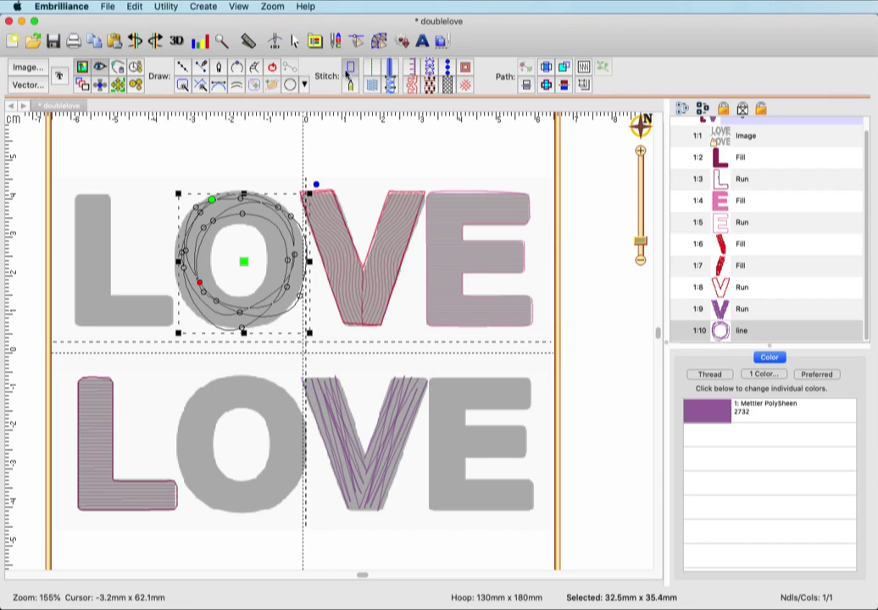
- Convert the upper O's combined curve to a run stitch and review its entry and exit tie settings
{"action": "left_click", "coordinate": [373, 67]}
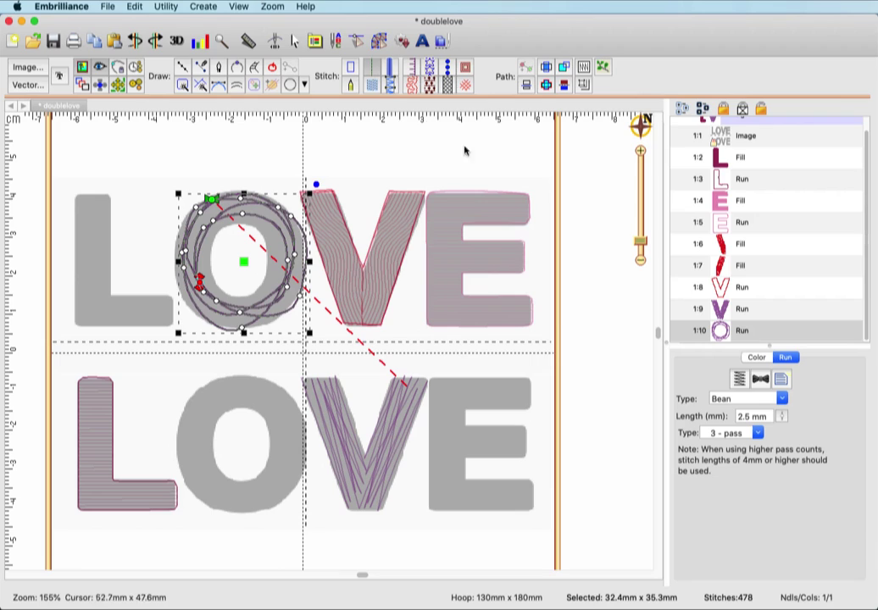
{"action": "left_click", "coordinate": [761, 380]}
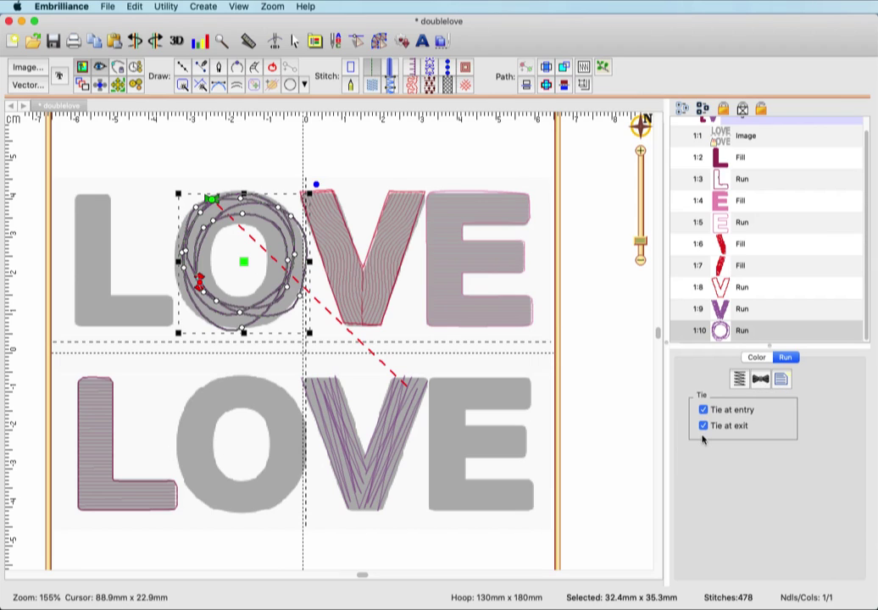
{"action": "left_click", "coordinate": [406, 337]}
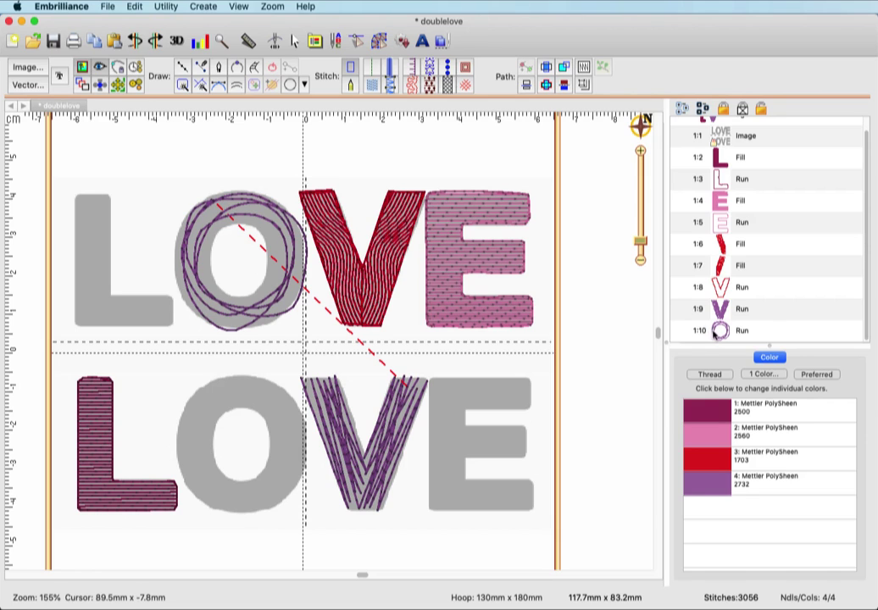
- Change the upper O run's thread color to Mettler PolySheen 2560 pink
{"action": "left_click", "coordinate": [714, 332]}
{"action": "left_click", "coordinate": [754, 357]}
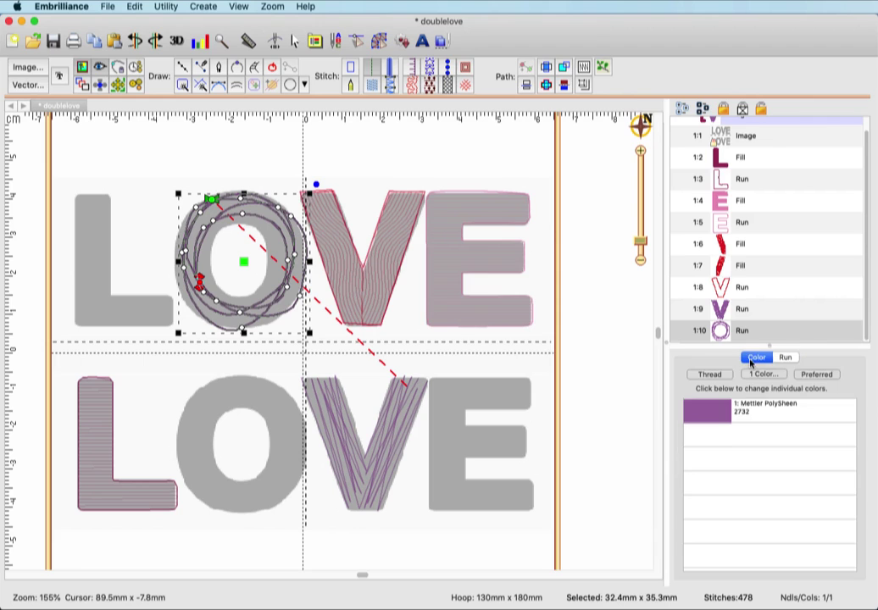
{"action": "left_click", "coordinate": [713, 415]}
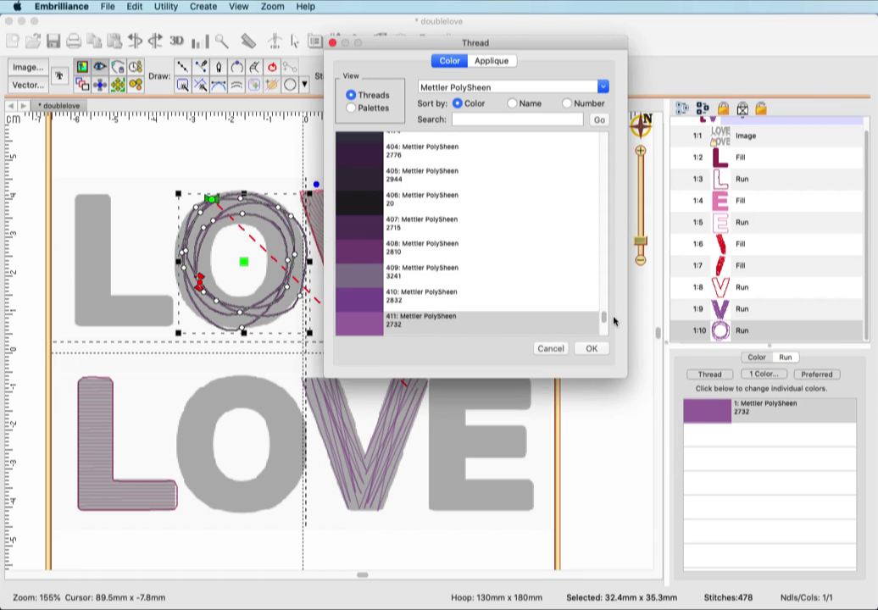
{"action": "left_click_drag", "start_coordinate": [605, 322], "coordinate": [598, 156]}
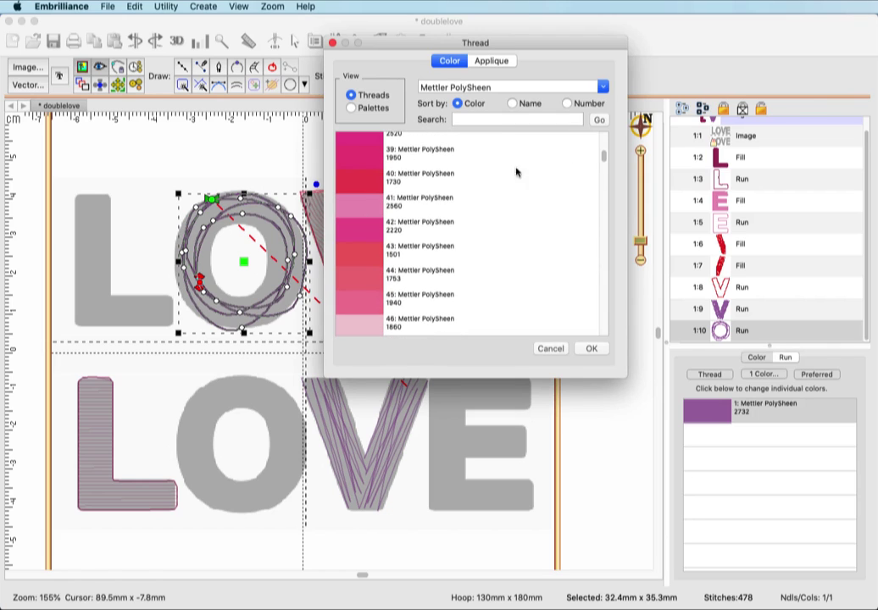
{"action": "left_click", "coordinate": [343, 213]}
{"action": "left_click", "coordinate": [591, 347]}
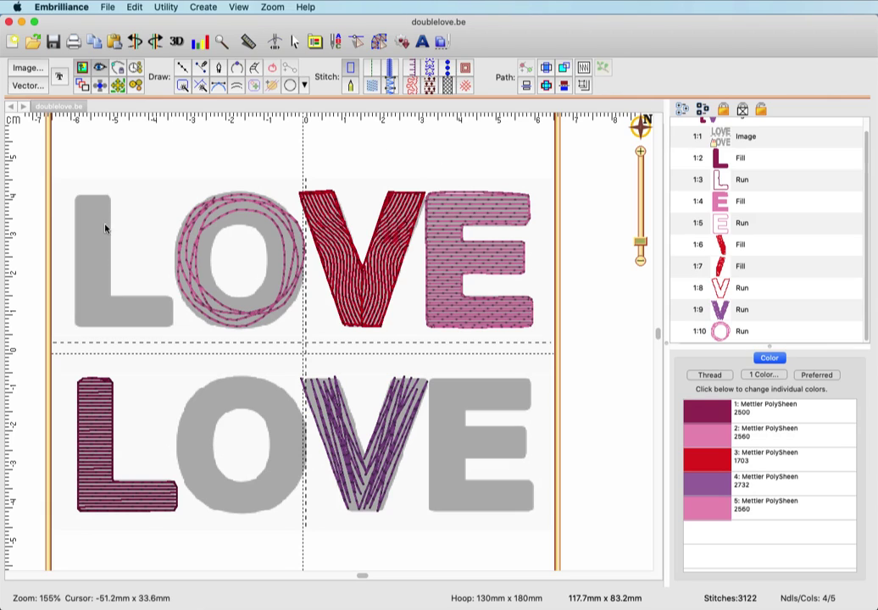
- Trace the upper L from the image with the magic wand and set its outline color to Mettler PolySheen 2011
{"action": "left_click", "coordinate": [182, 87]}
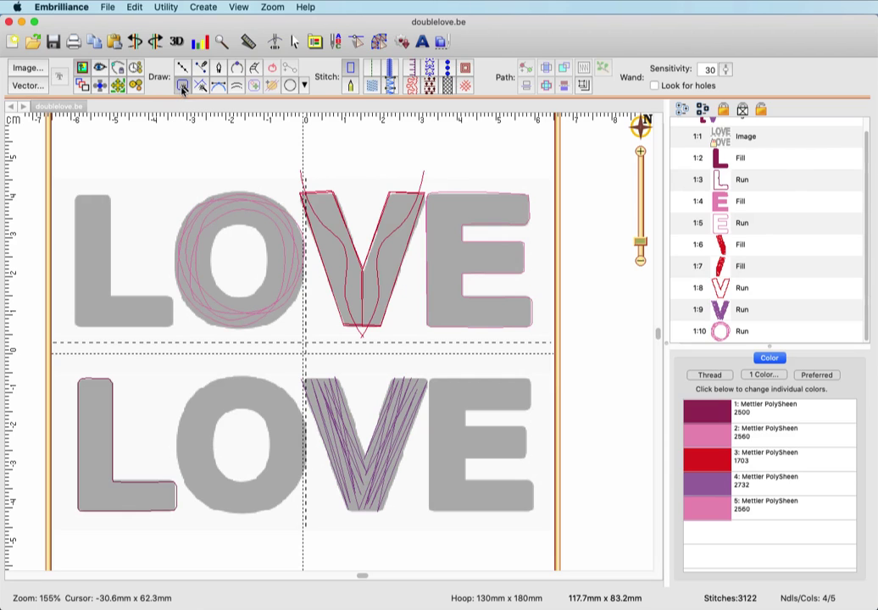
{"action": "left_click", "coordinate": [91, 236]}
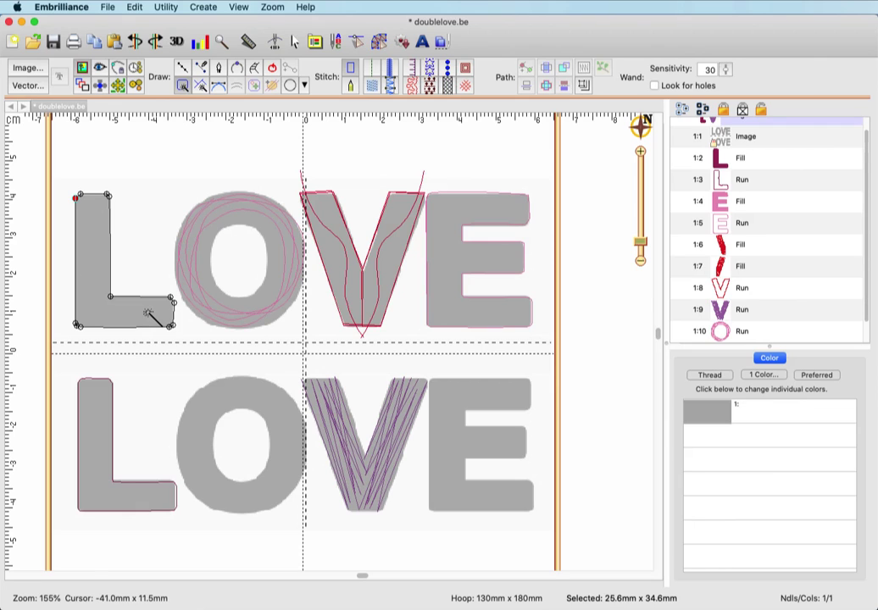
{"action": "key", "text": "Return"}
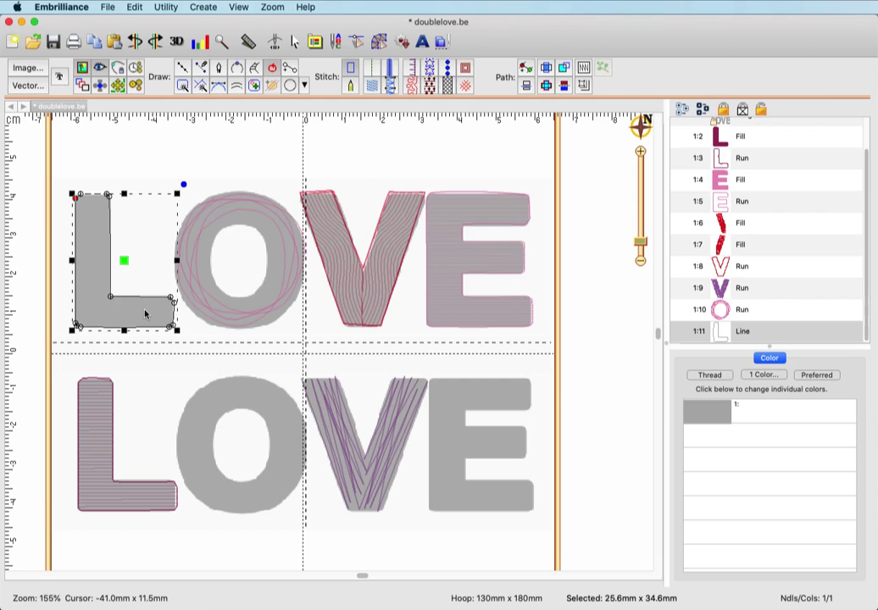
{"action": "left_click", "coordinate": [706, 411]}
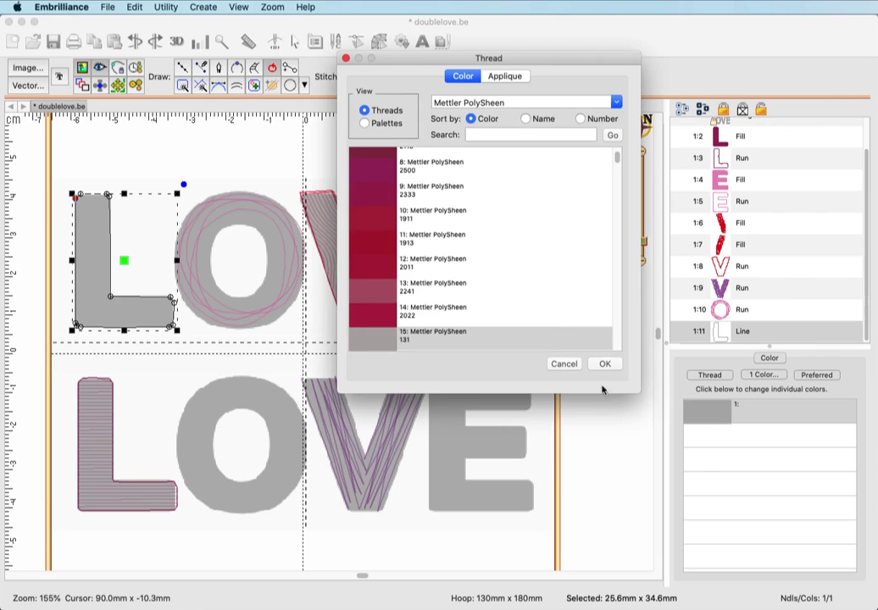
{"action": "left_click", "coordinate": [371, 271]}
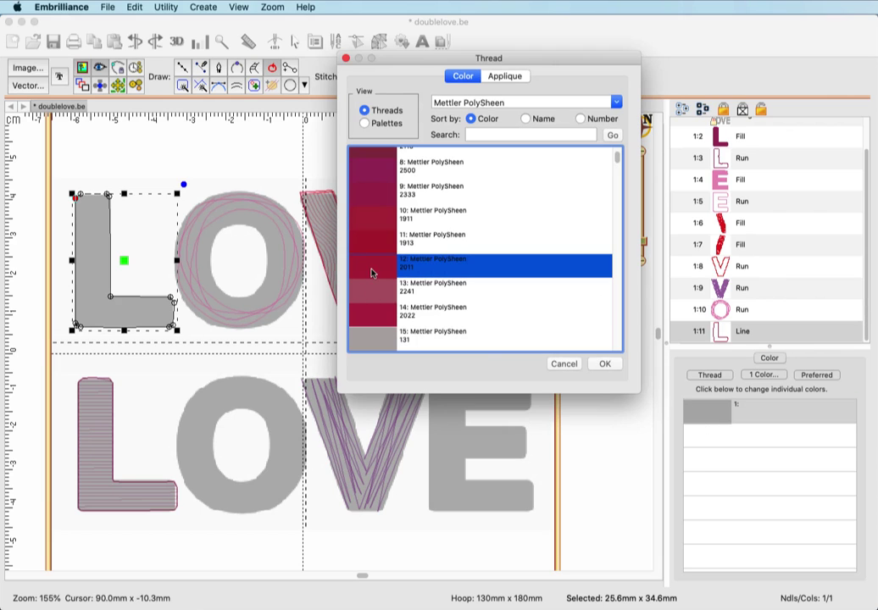
{"action": "left_click", "coordinate": [602, 365]}
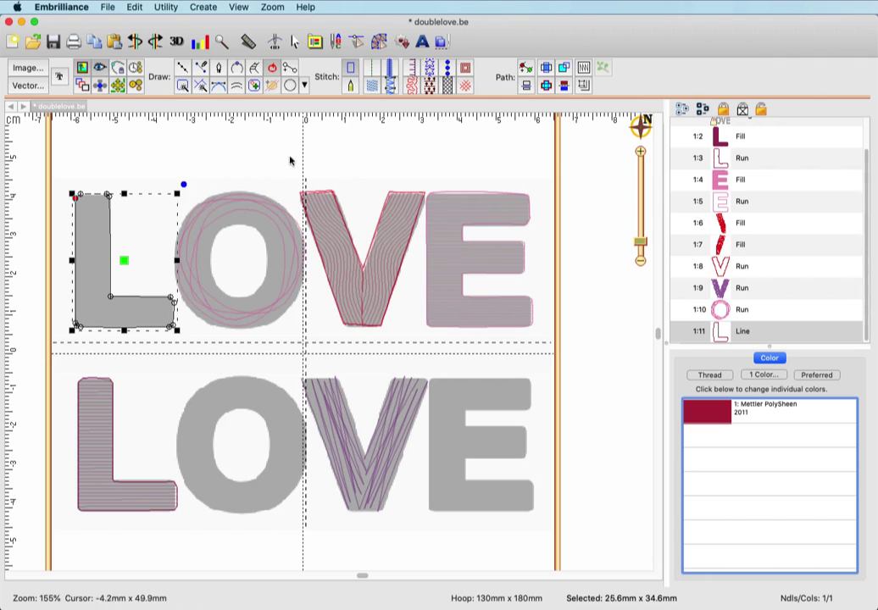
- Convert the traced upper L to a satin column and add two horizontal stitch-angle lines across its stem
{"action": "left_click", "coordinate": [389, 86]}
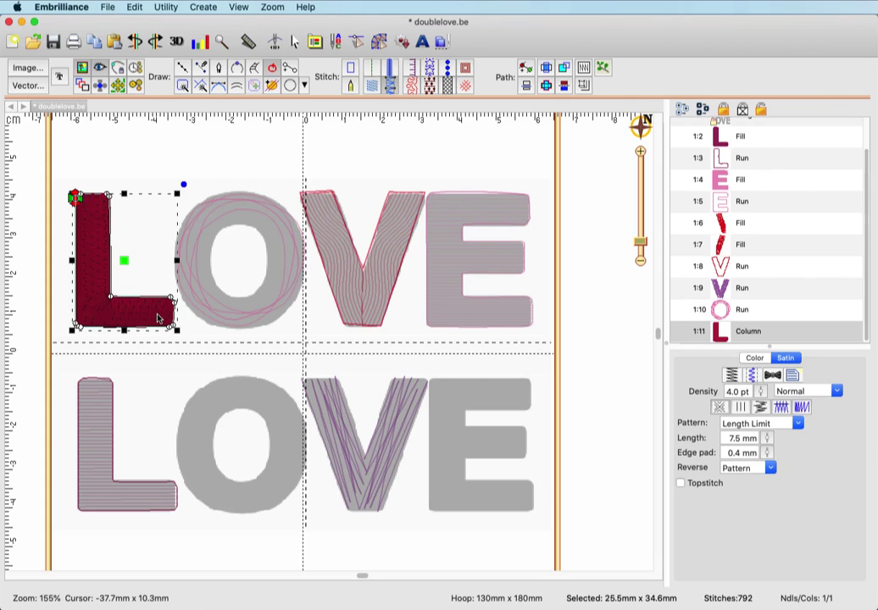
{"action": "left_click", "coordinate": [288, 70]}
{"action": "left_click", "coordinate": [75, 200]}
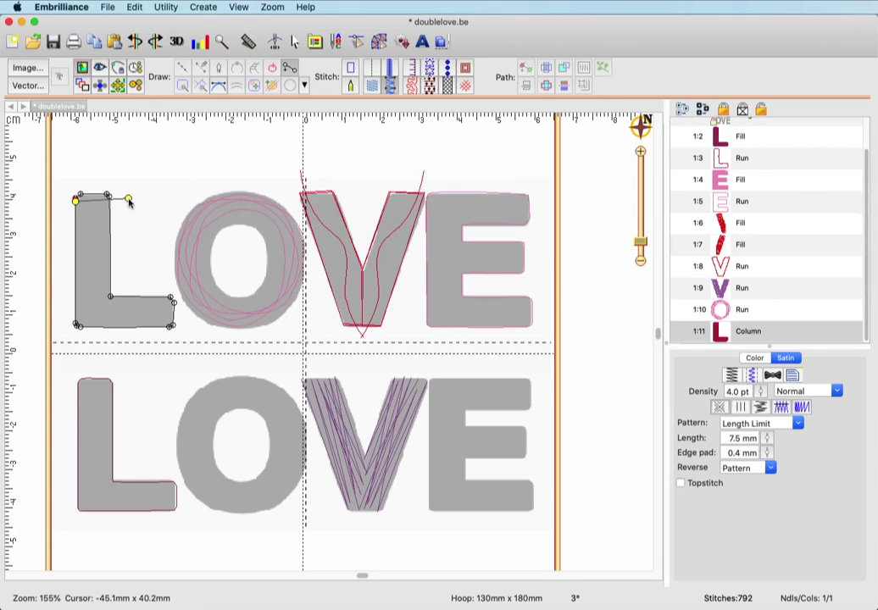
{"action": "left_click", "coordinate": [128, 200]}
{"action": "left_click", "coordinate": [75, 258]}
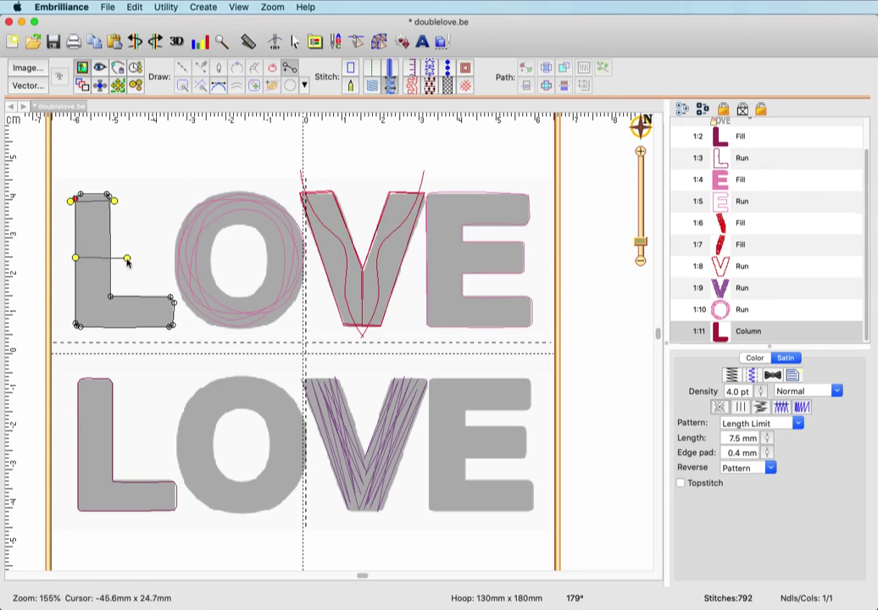
{"action": "left_click", "coordinate": [115, 257]}
- Add a diagonal stitch-angle line through the upper L's corner and two more lines across its foot
{"action": "left_click", "coordinate": [77, 324]}
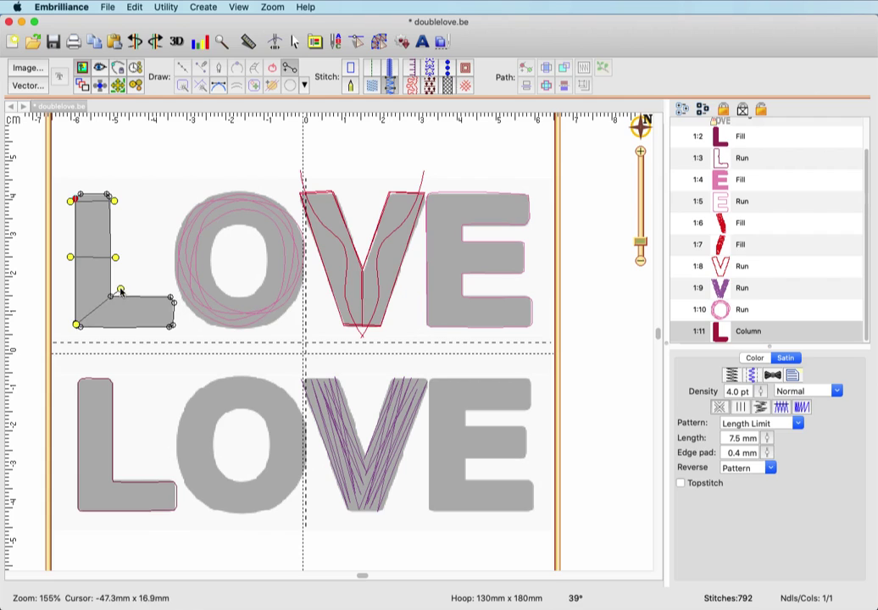
{"action": "left_click", "coordinate": [121, 292]}
{"action": "left_click", "coordinate": [114, 332]}
{"action": "left_click", "coordinate": [123, 291]}
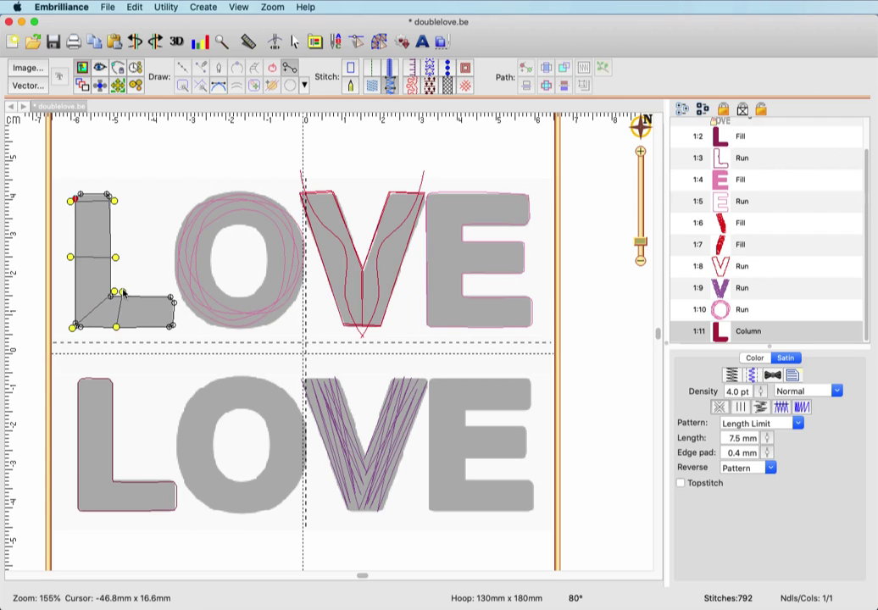
{"action": "left_click", "coordinate": [163, 330]}
{"action": "left_click", "coordinate": [163, 292]}
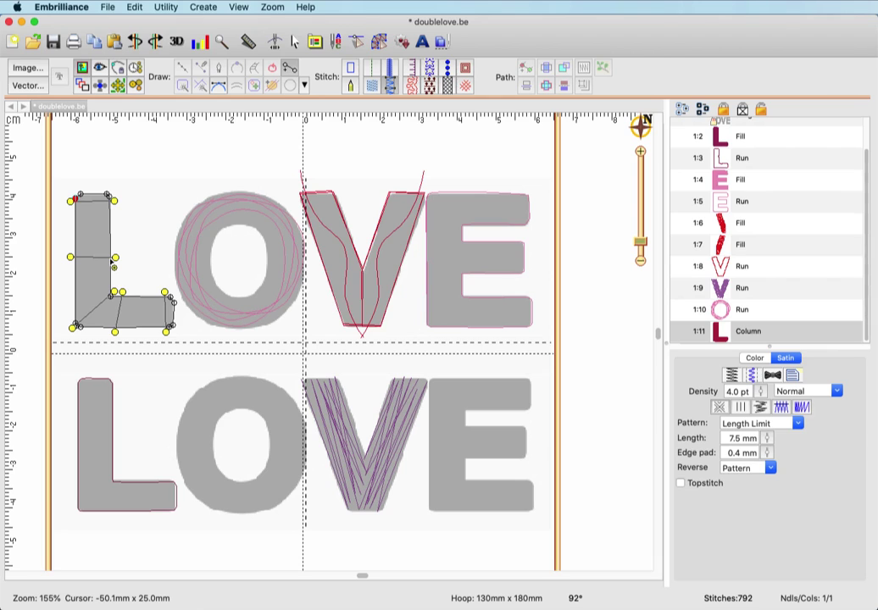
{"action": "left_click", "coordinate": [112, 263]}
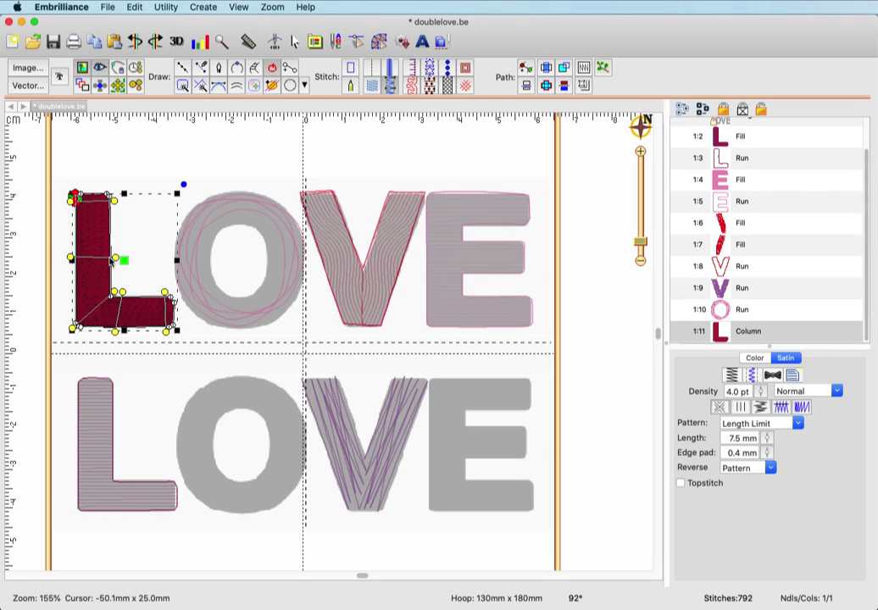
- Change the upper L's satin style to Contour with a 2.5 mm stitch length and 6.2 pt density
{"action": "left_click", "coordinate": [833, 392]}
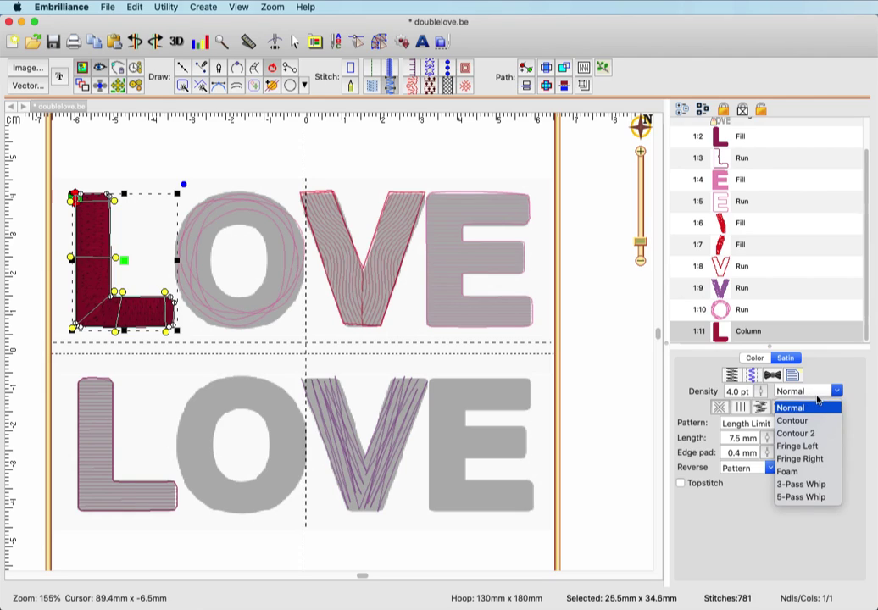
{"action": "left_click", "coordinate": [793, 421]}
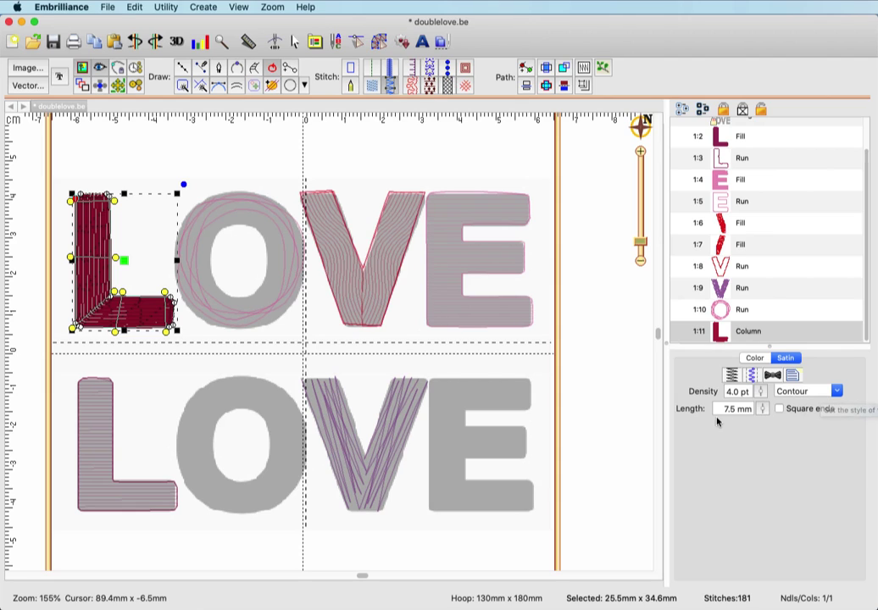
{"action": "left_click_drag", "start_coordinate": [760, 414], "coordinate": [763, 471]}
{"action": "mouse_move", "coordinate": [764, 468]}
{"action": "left_mouse_down"}
{"action": "mouse_move", "coordinate": [763, 456]}
{"action": "mouse_move", "coordinate": [762, 464]}
{"action": "left_mouse_up"}
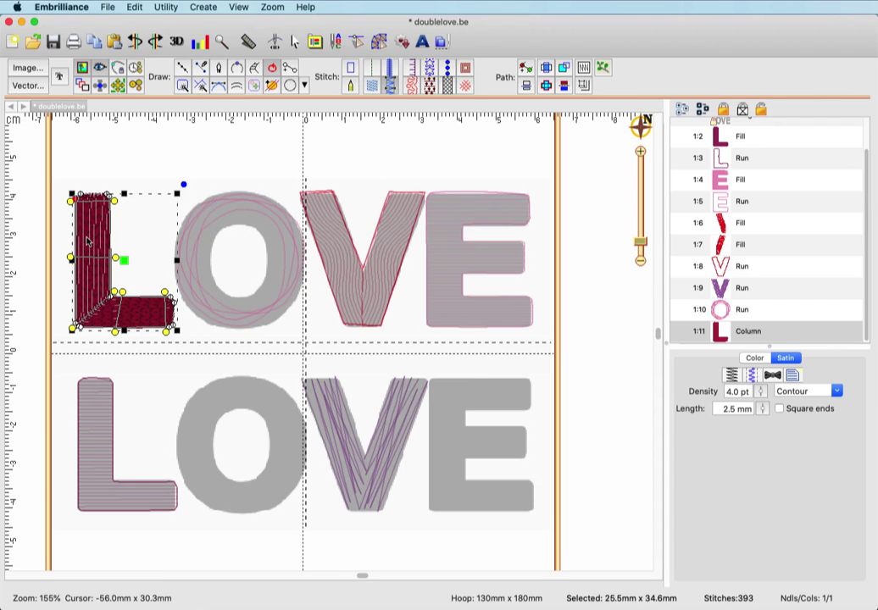
{"action": "key", "text": "super+plus"}
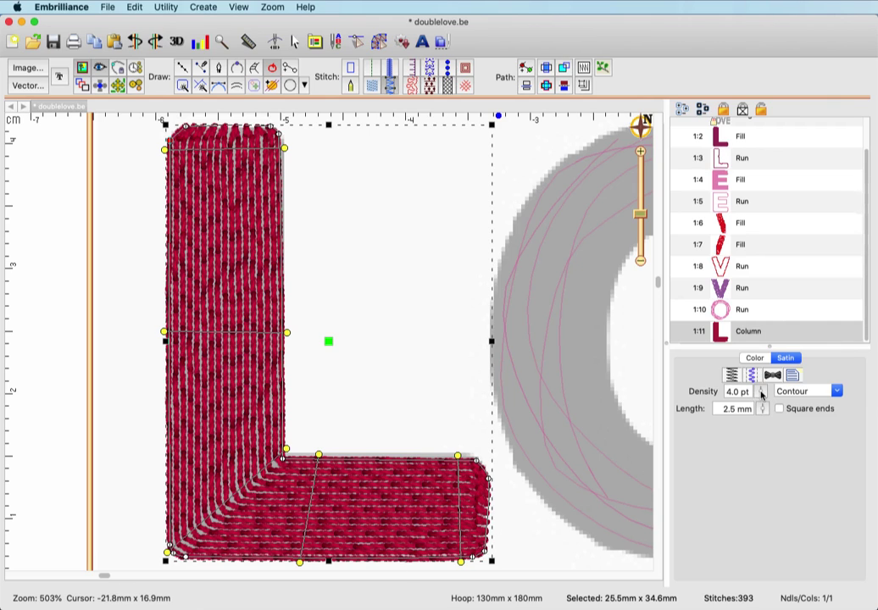
{"action": "left_click_drag", "start_coordinate": [760, 390], "coordinate": [760, 377]}
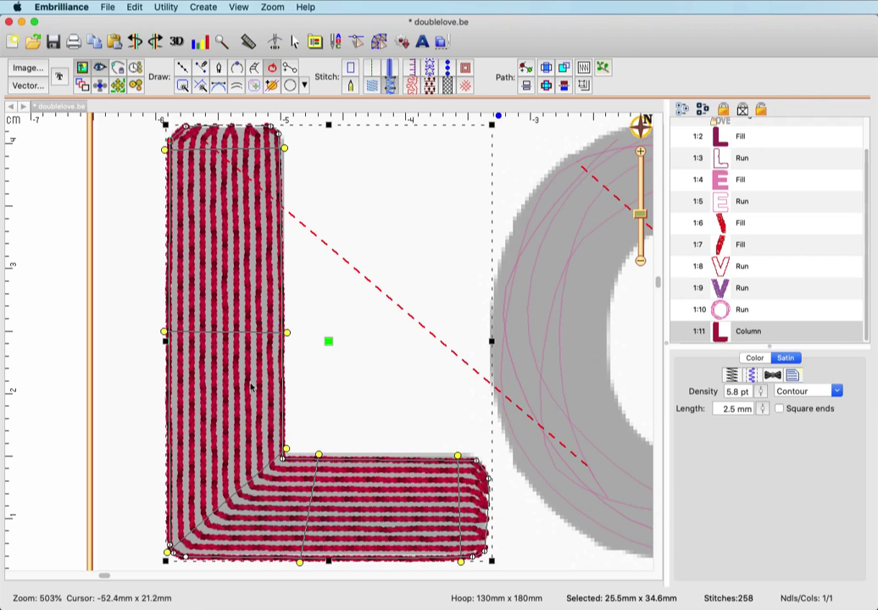
{"action": "left_click", "coordinate": [759, 396]}
{"action": "left_click", "coordinate": [778, 326]}
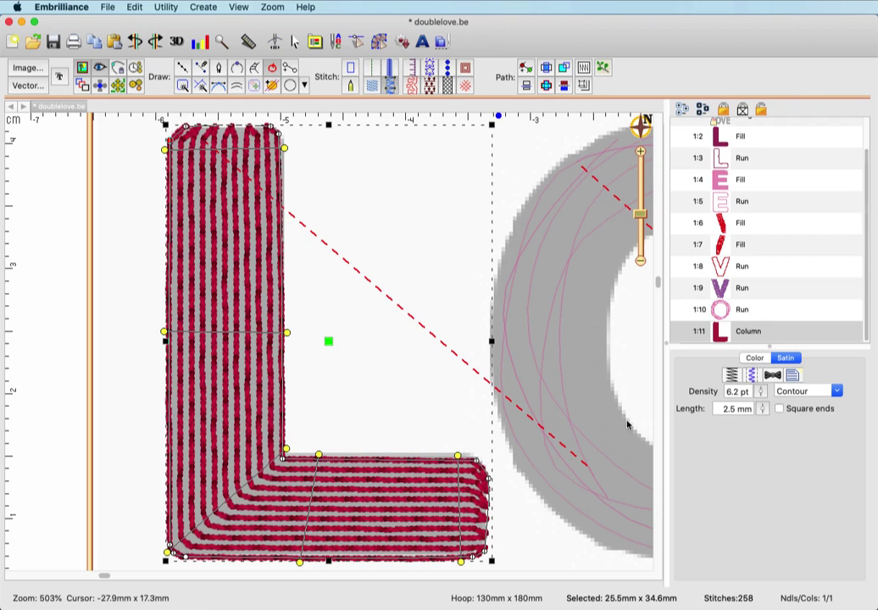
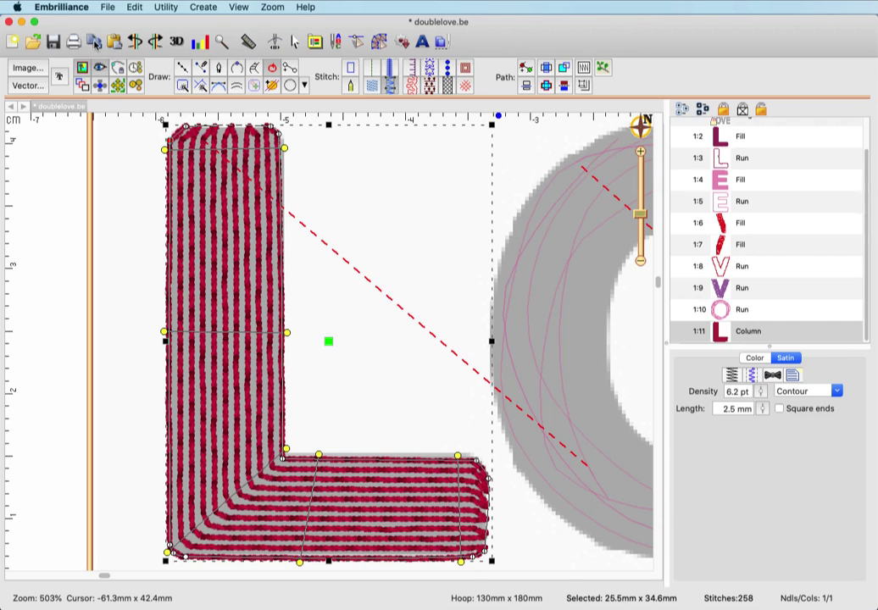
- Duplicate the upper L column in place and convert the copy to a run stitch outline
{"action": "left_click", "coordinate": [94, 41]}
{"action": "left_click", "coordinate": [115, 44]}
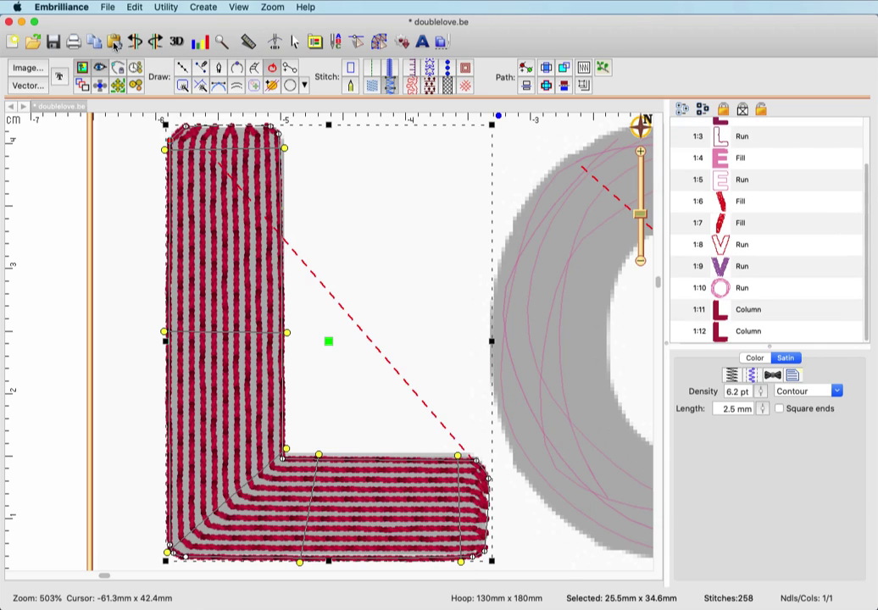
{"action": "left_click", "coordinate": [710, 333]}
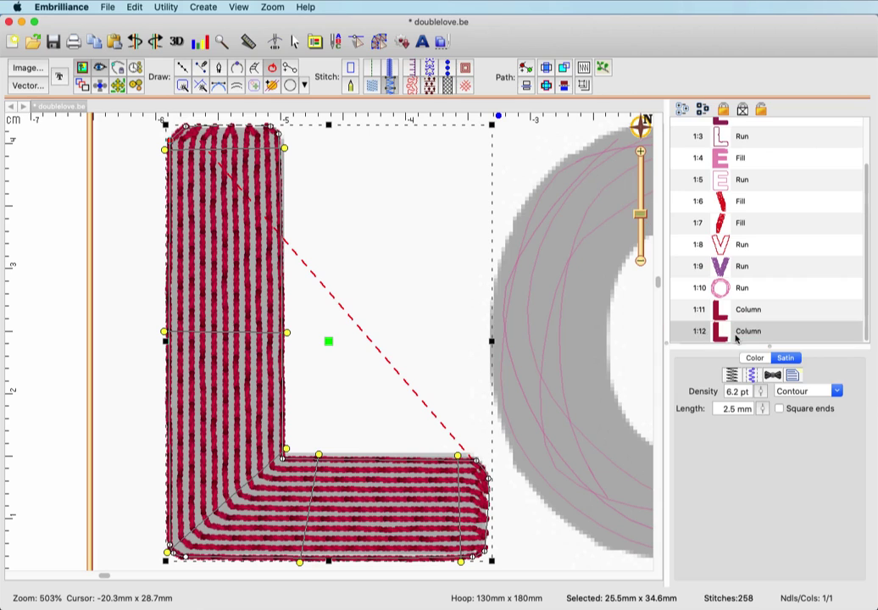
{"action": "left_click", "coordinate": [370, 71]}
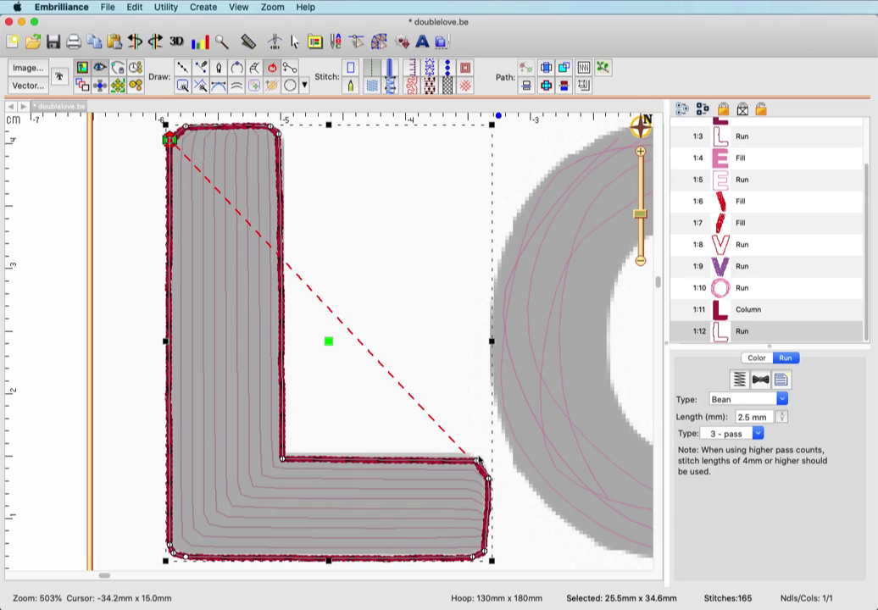
- Move the upper L outline's entry and exit points to the upper corner at the end of its foot
{"action": "left_click", "coordinate": [174, 144]}
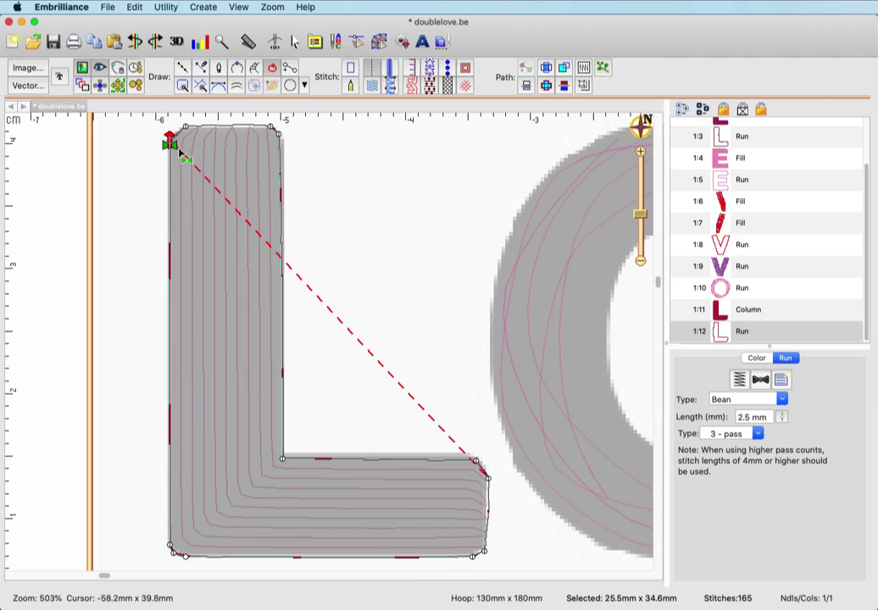
{"action": "left_click_drag", "start_coordinate": [492, 500], "coordinate": [490, 480]}
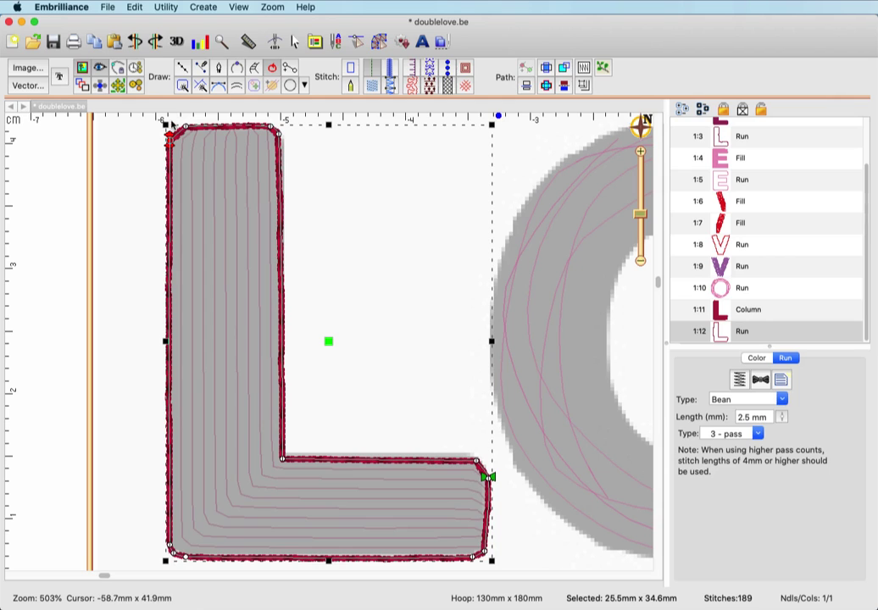
{"action": "mouse_move", "coordinate": [174, 143]}
{"action": "left_mouse_down"}
{"action": "mouse_move", "coordinate": [157, 261]}
{"action": "mouse_move", "coordinate": [221, 554]}
{"action": "mouse_move", "coordinate": [360, 574]}
{"action": "mouse_move", "coordinate": [506, 505]}
{"action": "mouse_move", "coordinate": [495, 477]}
{"action": "left_mouse_up"}
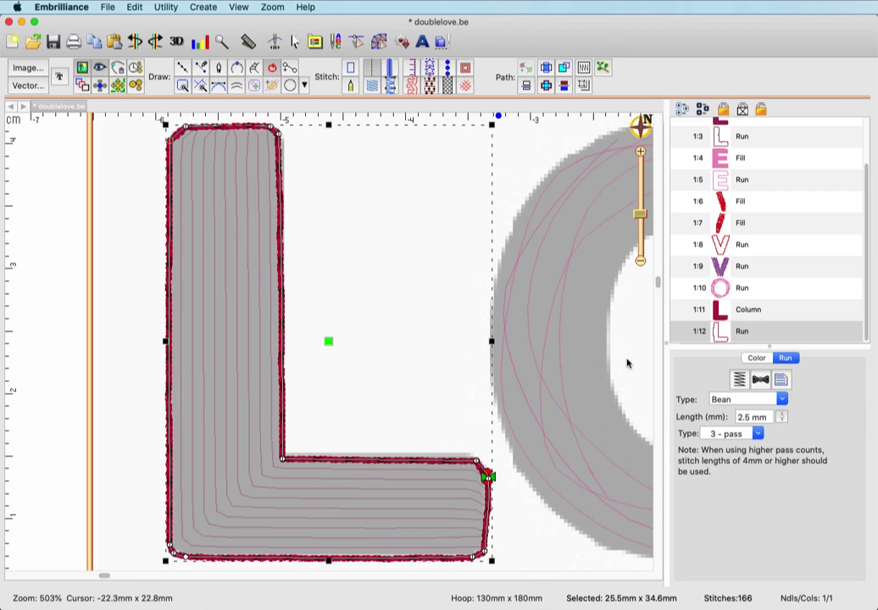
- Enable the entry tie on the upper L column and only the exit tie on its outline, then save the design
{"action": "left_click", "coordinate": [731, 317]}
{"action": "left_click", "coordinate": [772, 374]}
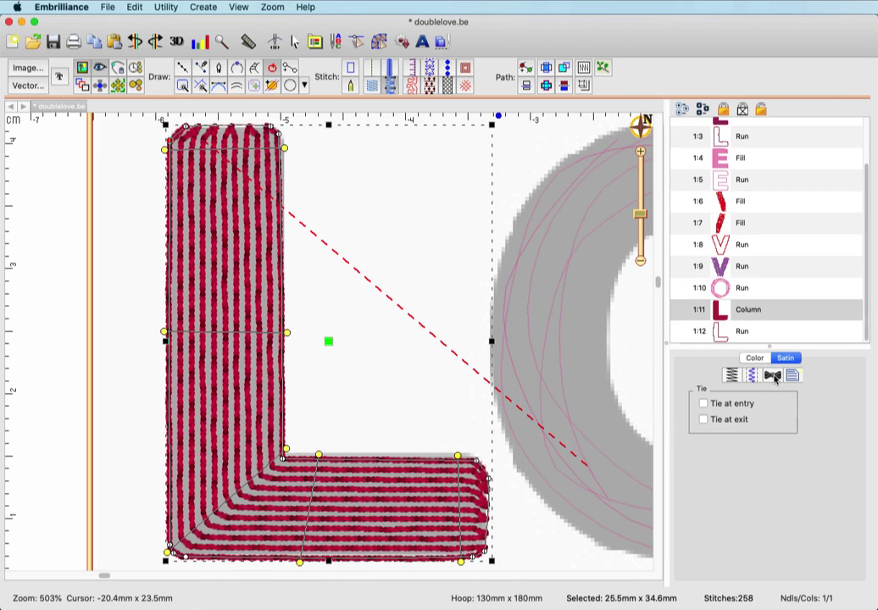
{"action": "left_click", "coordinate": [712, 404]}
{"action": "left_click", "coordinate": [735, 332]}
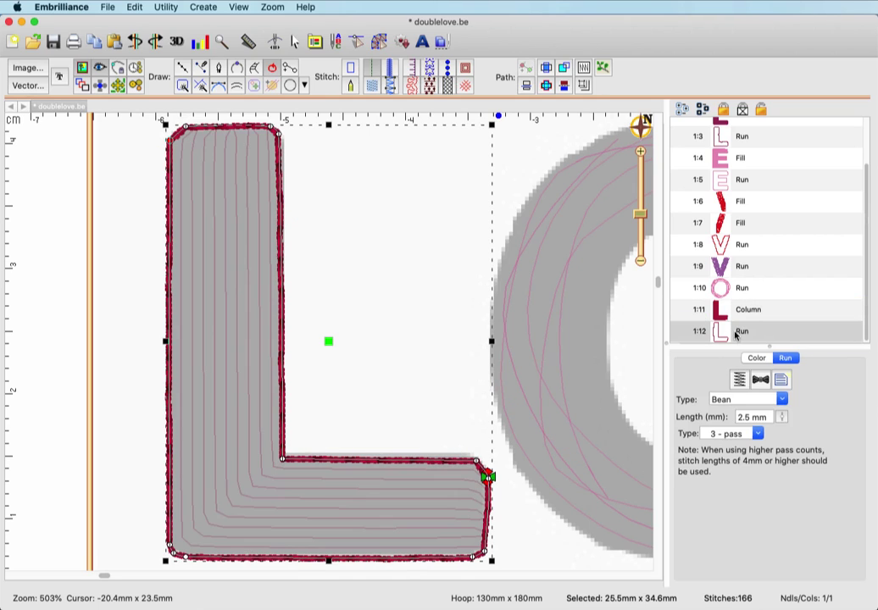
{"action": "left_click", "coordinate": [760, 381]}
{"action": "left_click", "coordinate": [703, 412]}
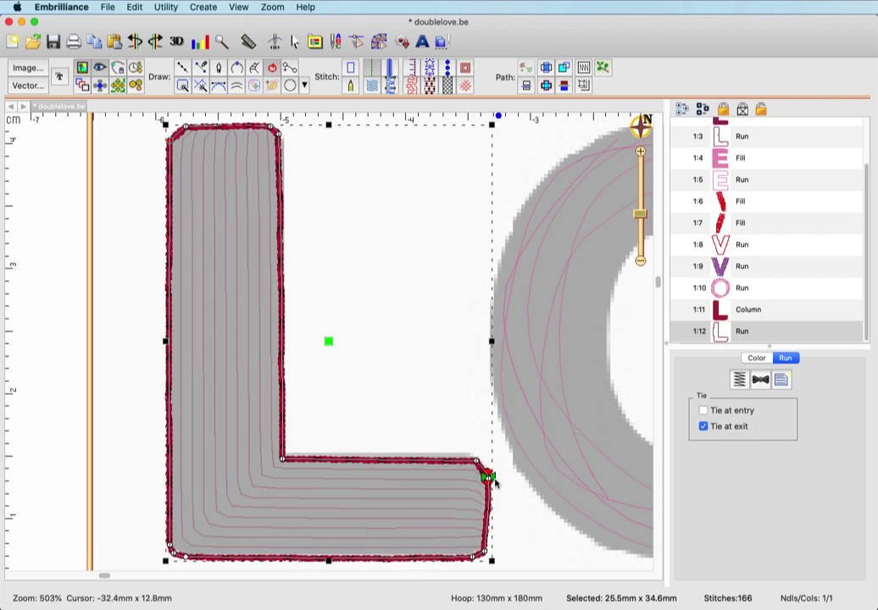
{"action": "left_click", "coordinate": [513, 504]}
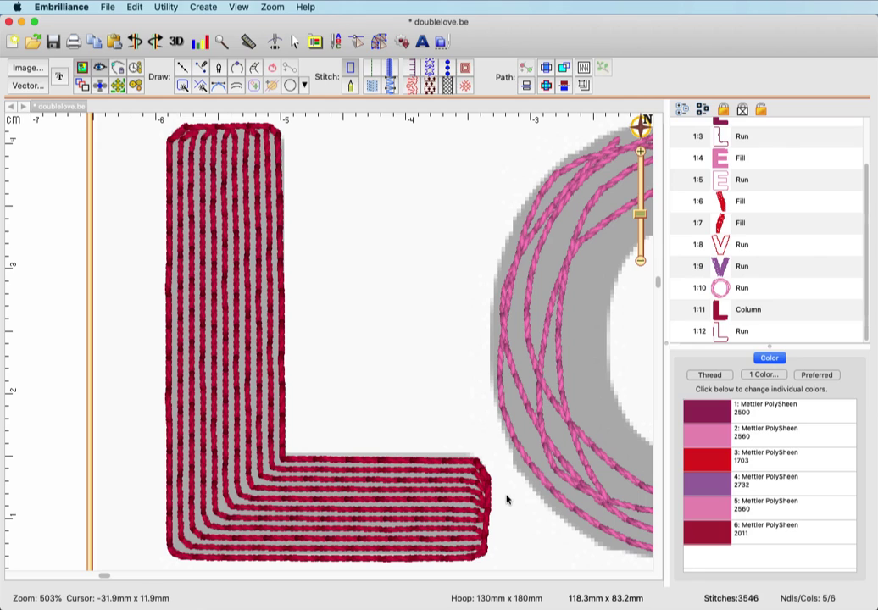
{"action": "key", "text": "super+s"}
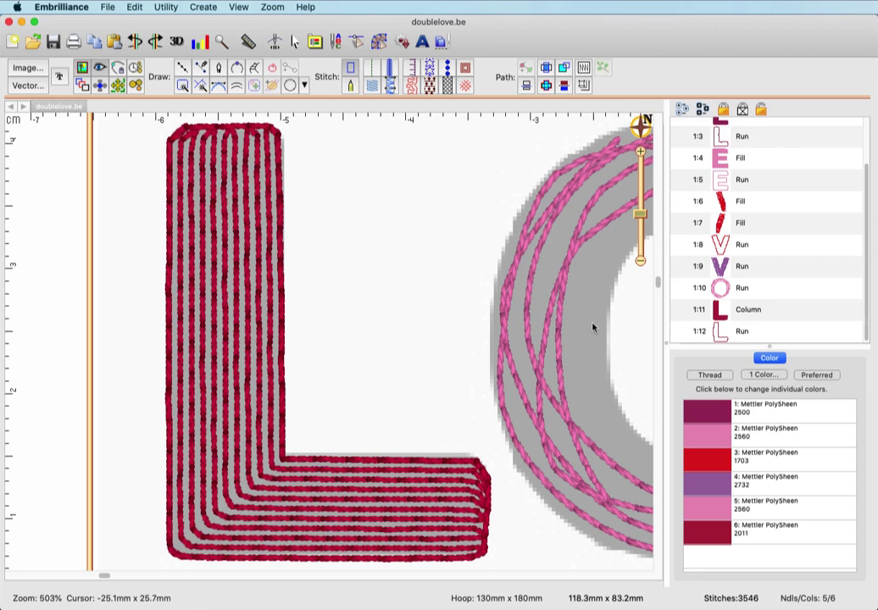
- Start a satin column on the lower O, placing three pairs of outer and inner edge points around its upper-left curve
{"action": "left_click", "coordinate": [641, 125]}
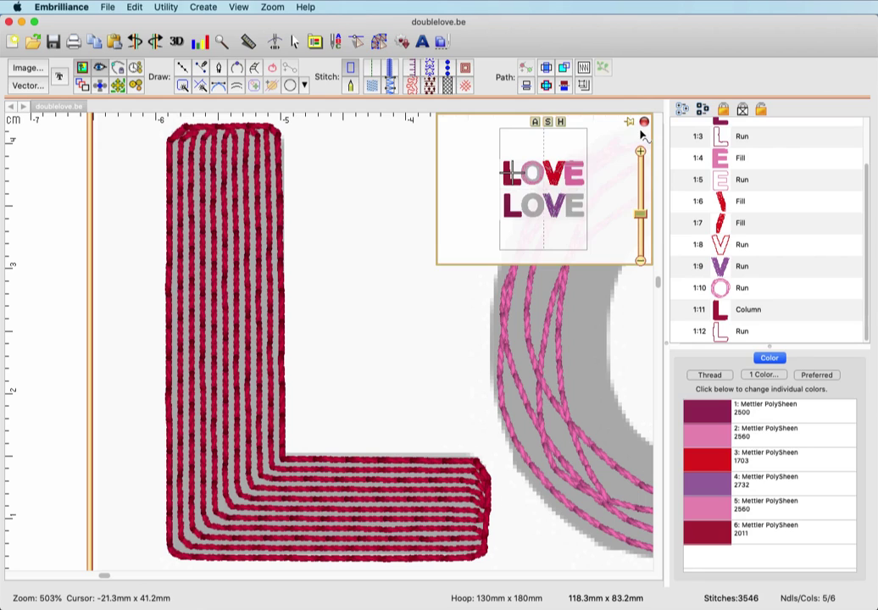
{"action": "left_click_drag", "start_coordinate": [511, 175], "coordinate": [531, 204]}
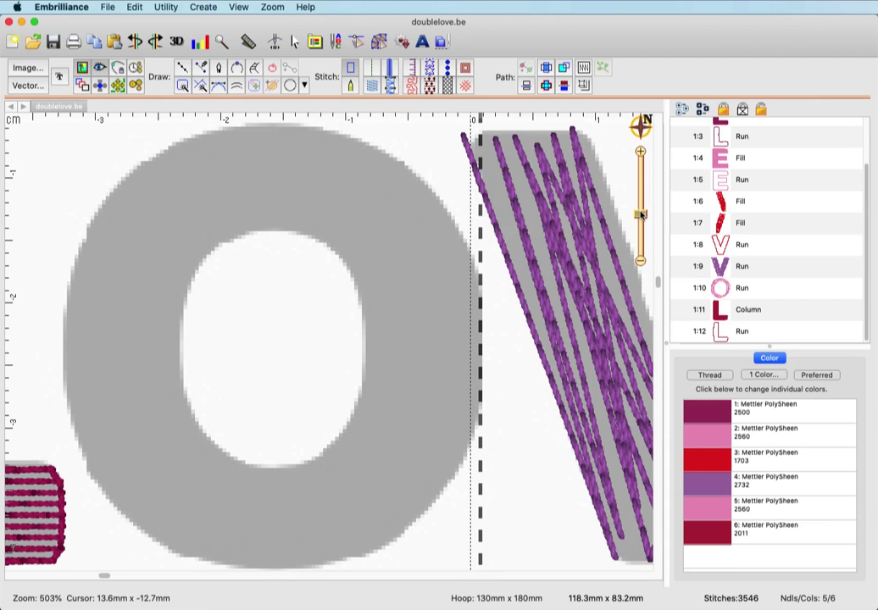
{"action": "left_click_drag", "start_coordinate": [643, 214], "coordinate": [642, 222]}
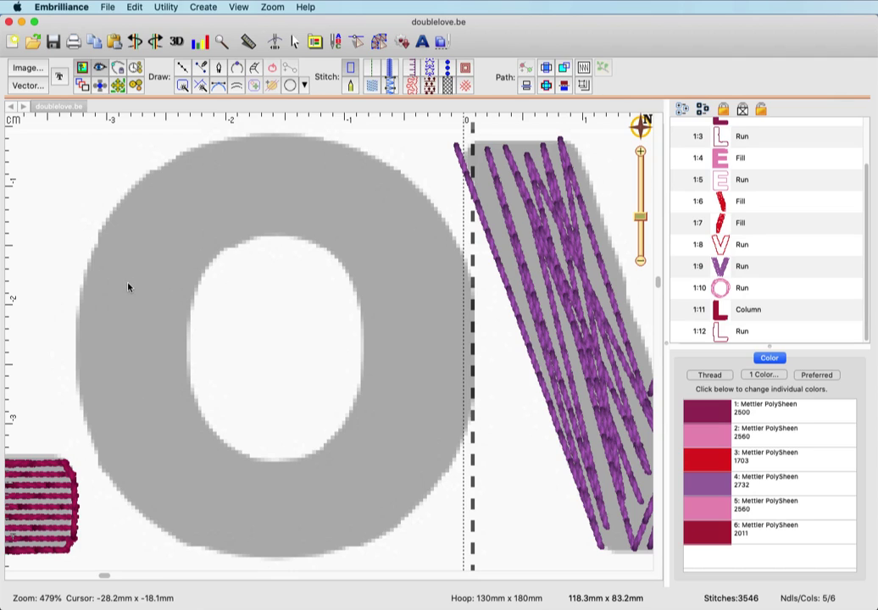
{"action": "left_click", "coordinate": [252, 70]}
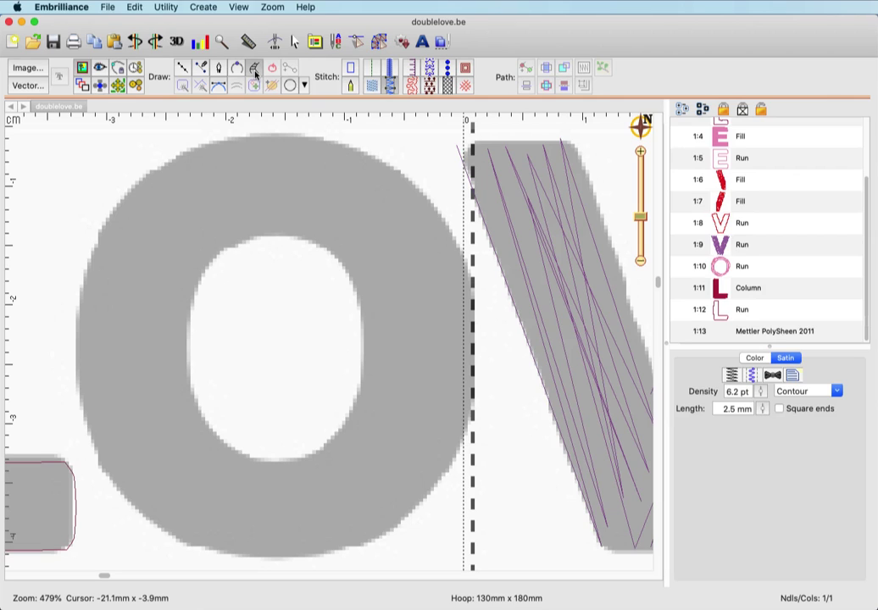
{"action": "left_click", "coordinate": [181, 153]}
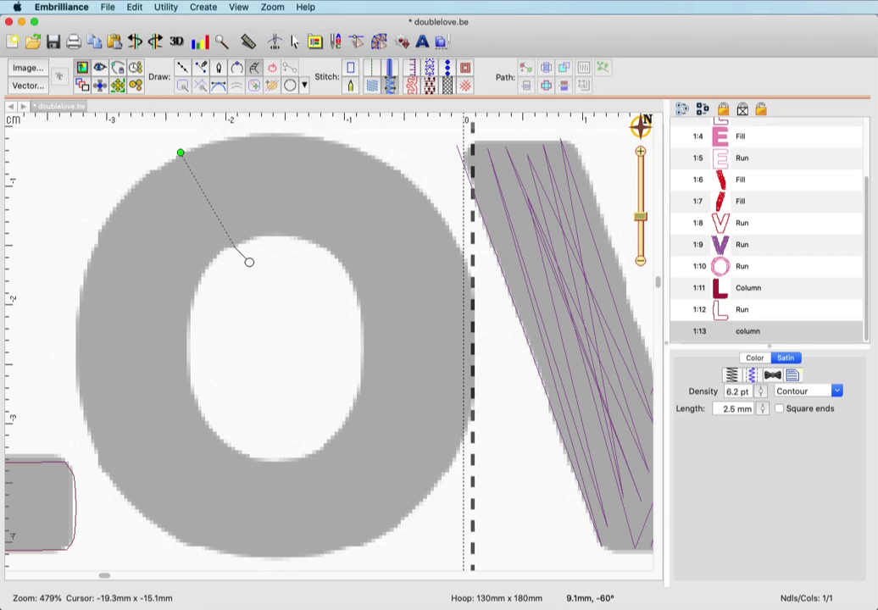
{"action": "left_click", "coordinate": [234, 245]}
{"action": "left_click_drag", "start_coordinate": [156, 215], "coordinate": [218, 285]}
{"action": "left_click_drag", "start_coordinate": [88, 260], "coordinate": [208, 306]}
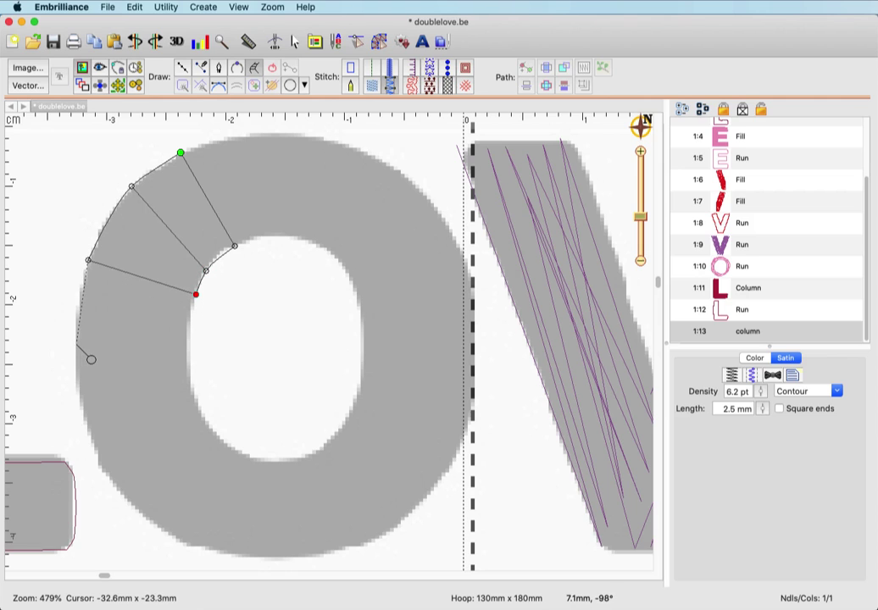
- Continue the lower O's satin column down its left side and around the lower-left curve with three more pairs of outer and inner edge points
{"action": "left_click_drag", "start_coordinate": [90, 359], "coordinate": [128, 403]}
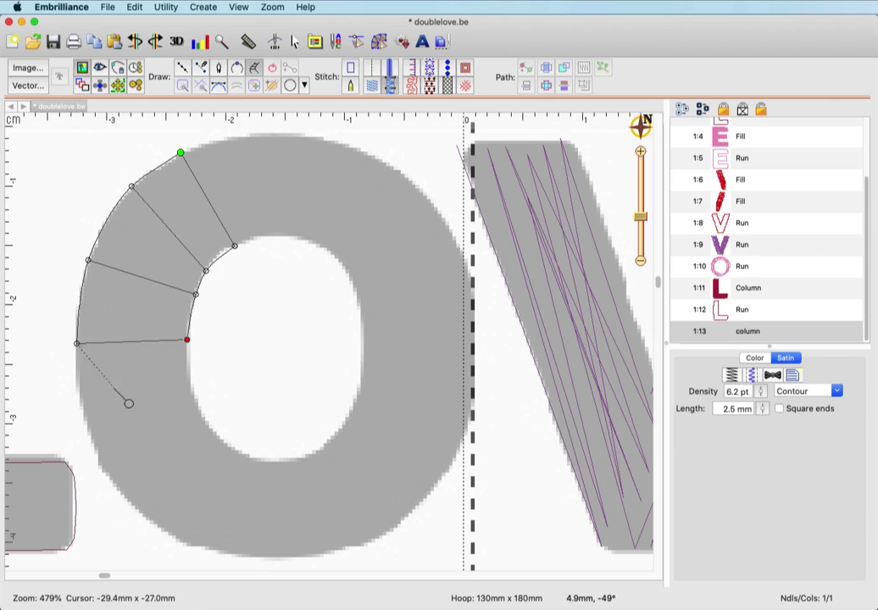
{"action": "left_click", "coordinate": [83, 413]}
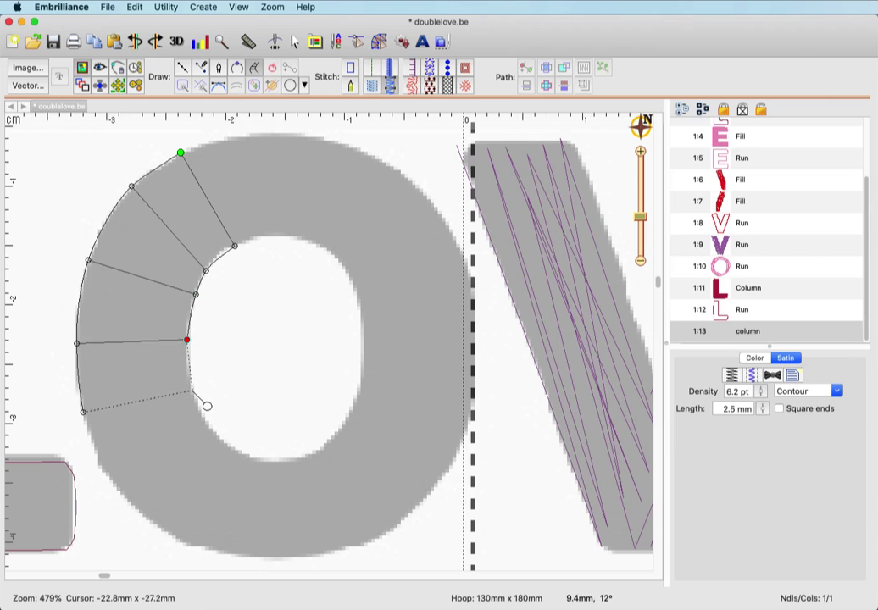
{"action": "left_click", "coordinate": [207, 406]}
{"action": "left_click", "coordinate": [124, 496]}
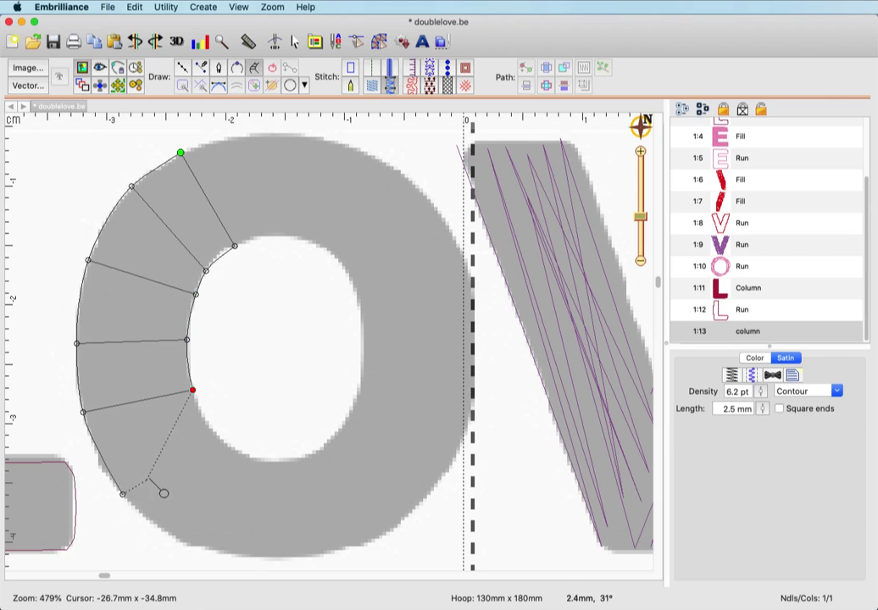
{"action": "left_click", "coordinate": [217, 436]}
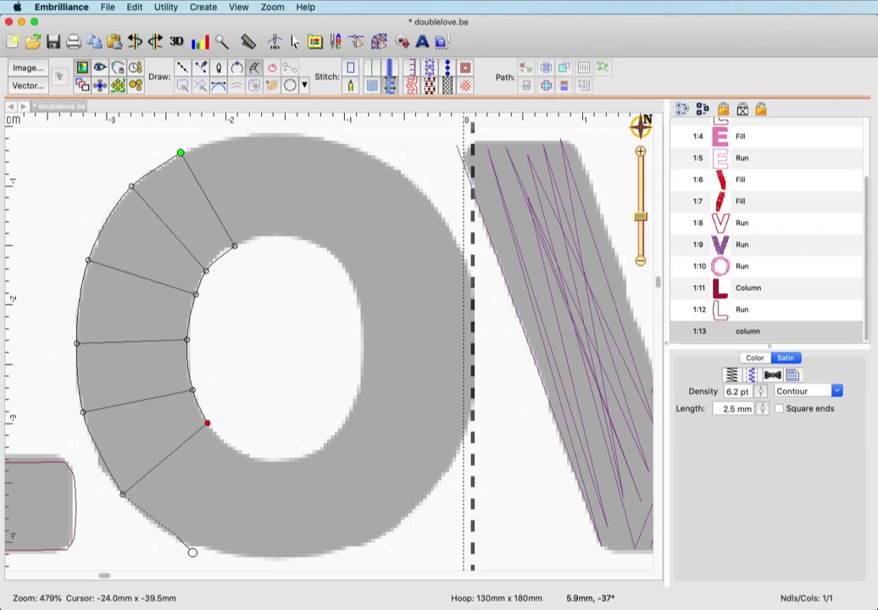
- Extend the lower O's satin column along the bottom of the ring with three more outer and inner edge point pairs
{"action": "left_click", "coordinate": [178, 536]}
{"action": "left_click", "coordinate": [222, 444]}
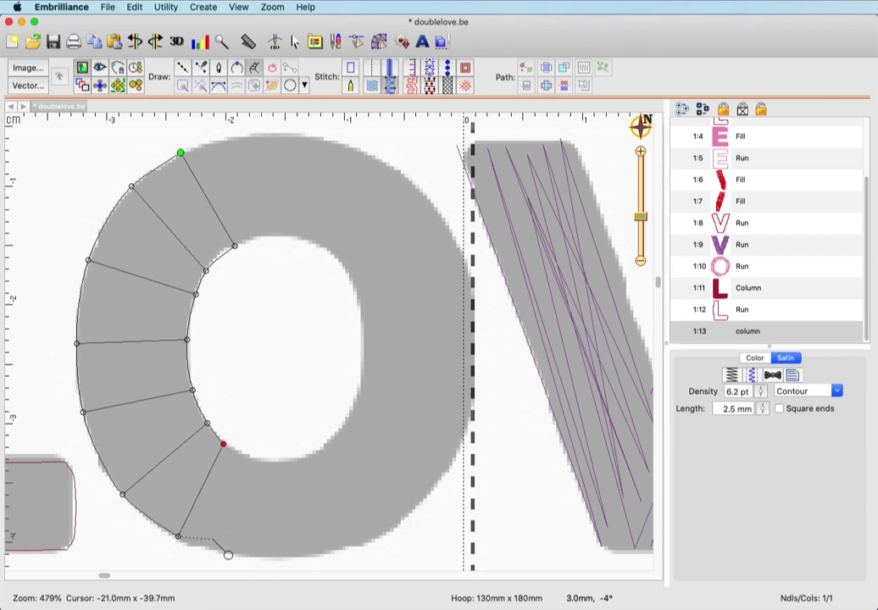
{"action": "left_click", "coordinate": [233, 554]}
{"action": "left_click", "coordinate": [245, 456]}
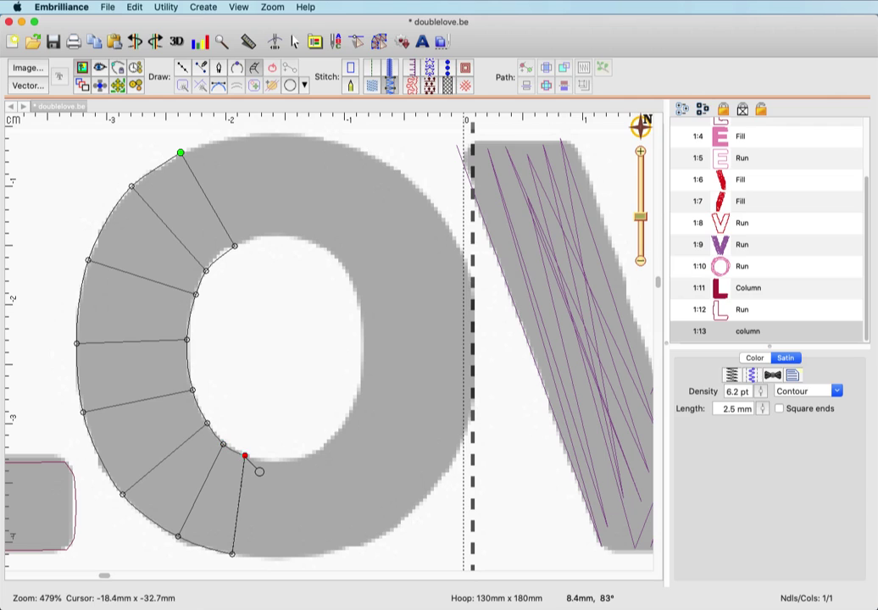
{"action": "left_click", "coordinate": [290, 556]}
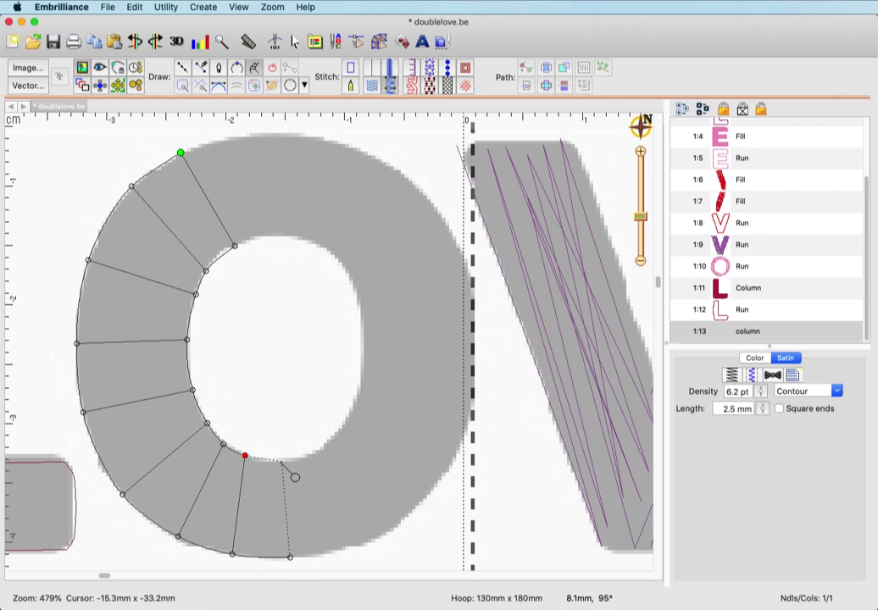
{"action": "left_click", "coordinate": [286, 461]}
- Carry the lower O's satin column around the lower-right curve with three further pairs of edge points
{"action": "left_click", "coordinate": [363, 545]}
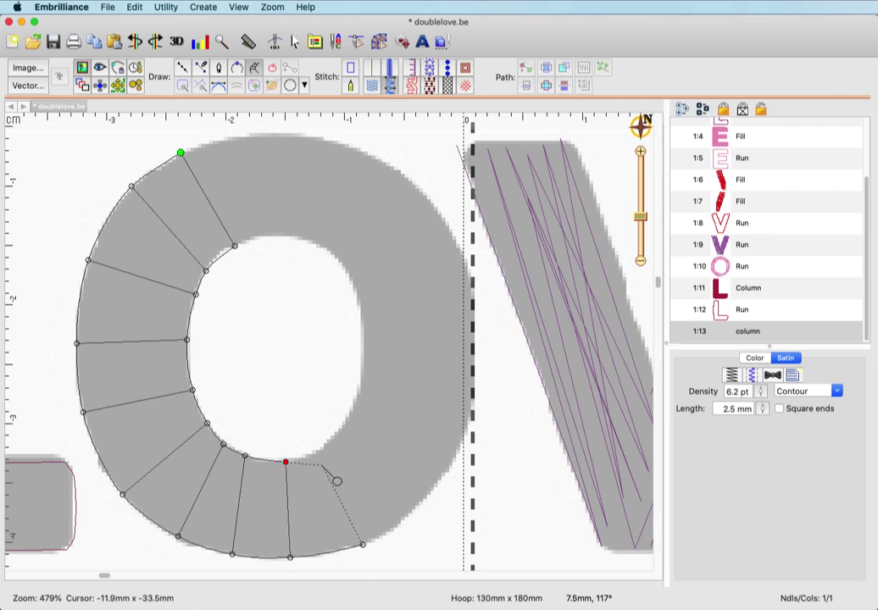
{"action": "left_click", "coordinate": [316, 452]}
{"action": "left_click", "coordinate": [419, 502]}
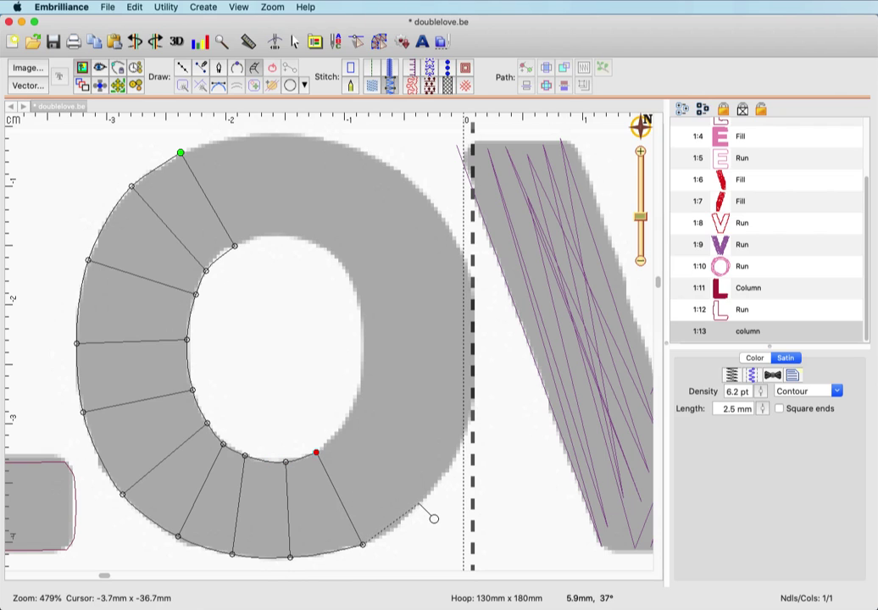
{"action": "left_click", "coordinate": [338, 433]}
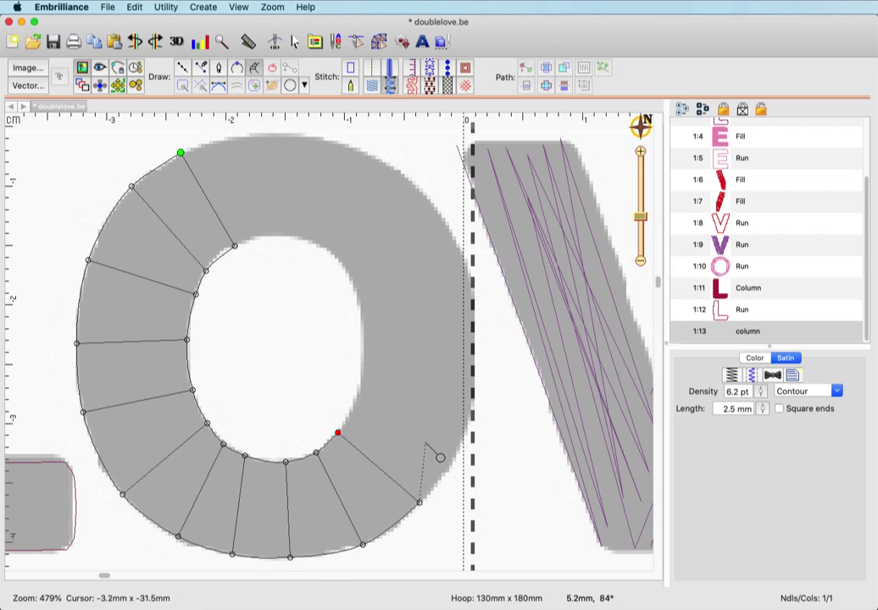
{"action": "left_click", "coordinate": [460, 451]}
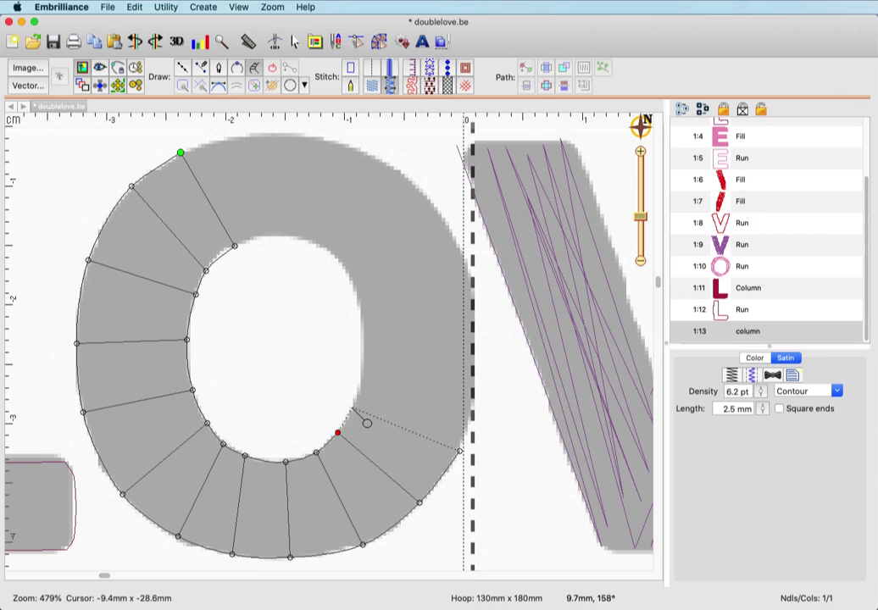
{"action": "left_click", "coordinate": [352, 412]}
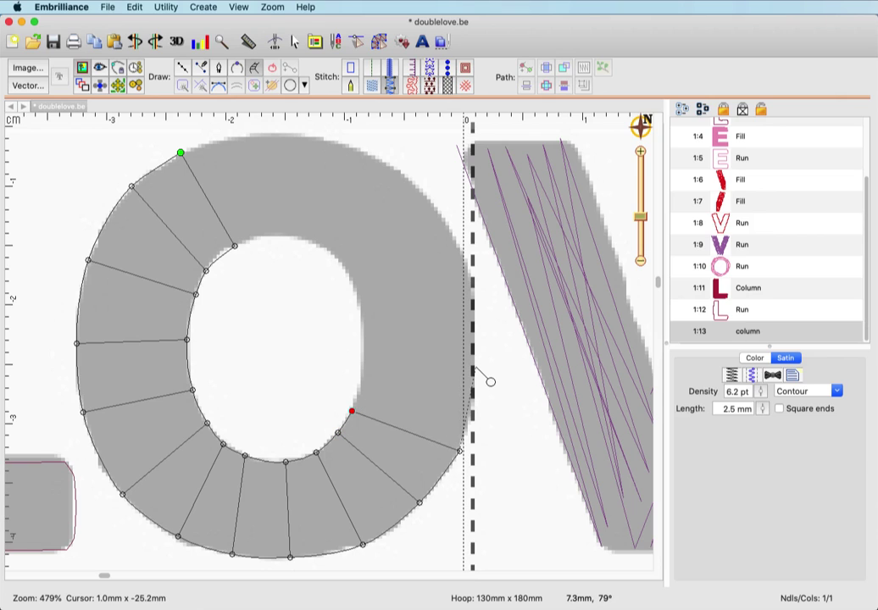
- Place three edge point pairs up the right side of the lower O, reaching its upper-right curve
{"action": "left_click", "coordinate": [475, 365]}
{"action": "left_click", "coordinate": [364, 364]}
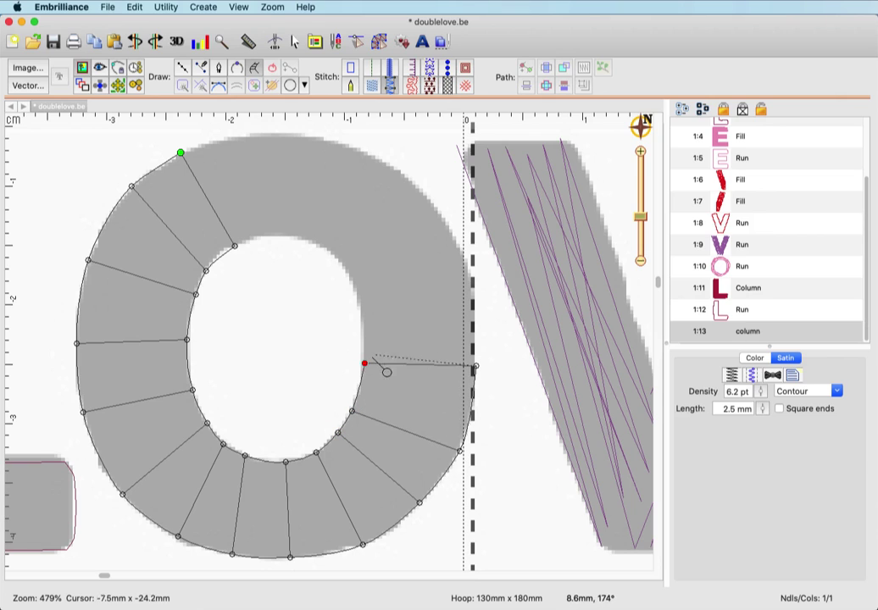
{"action": "left_click", "coordinate": [473, 306]}
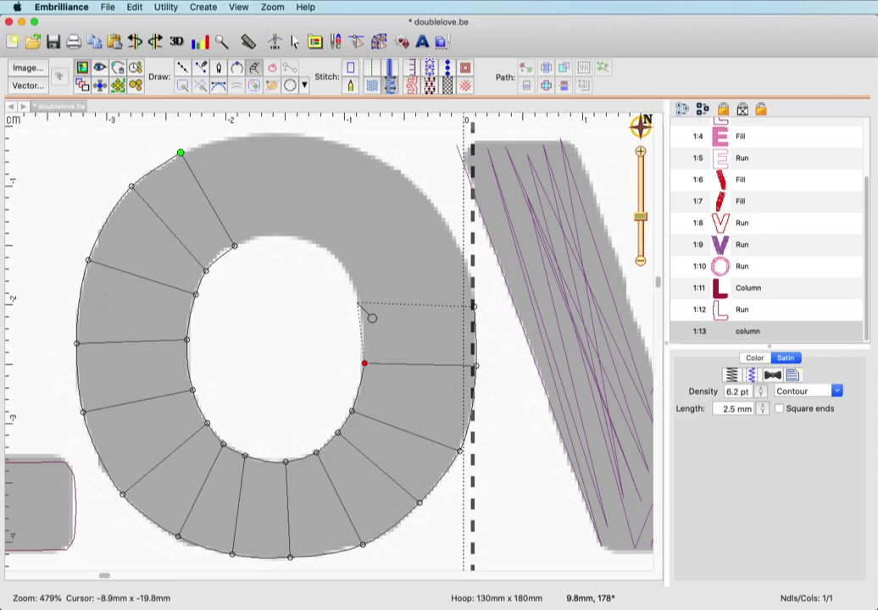
{"action": "left_click", "coordinate": [358, 303]}
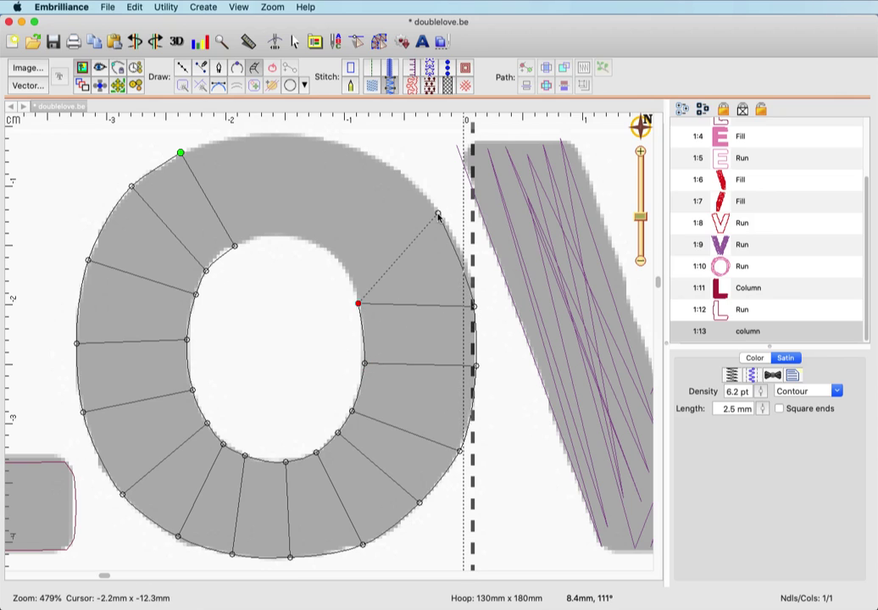
{"action": "left_click", "coordinate": [437, 213]}
{"action": "left_click", "coordinate": [347, 275]}
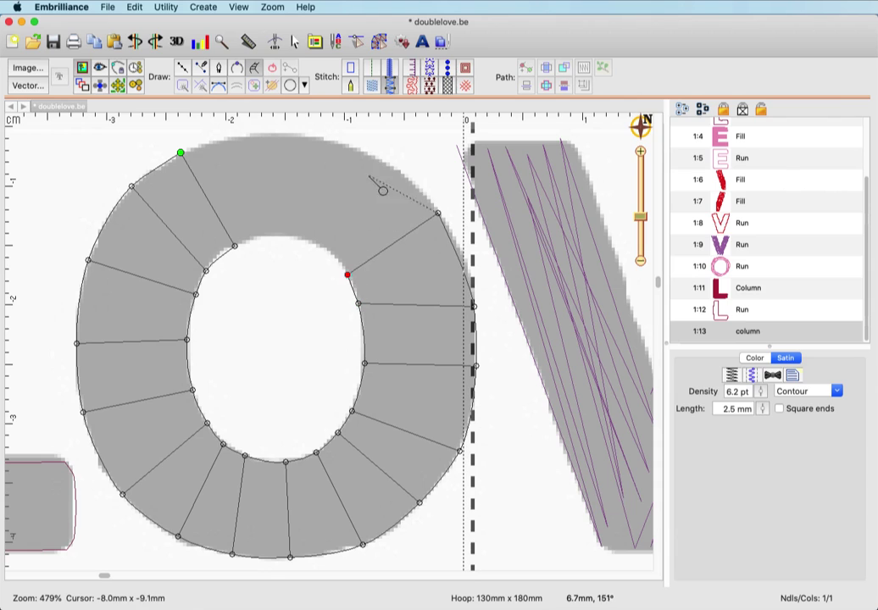
- Close the lower O's satin column with four point pairs across the top, slightly overlapping the start, then generate its stitches and deselect it
{"action": "left_click", "coordinate": [367, 153]}
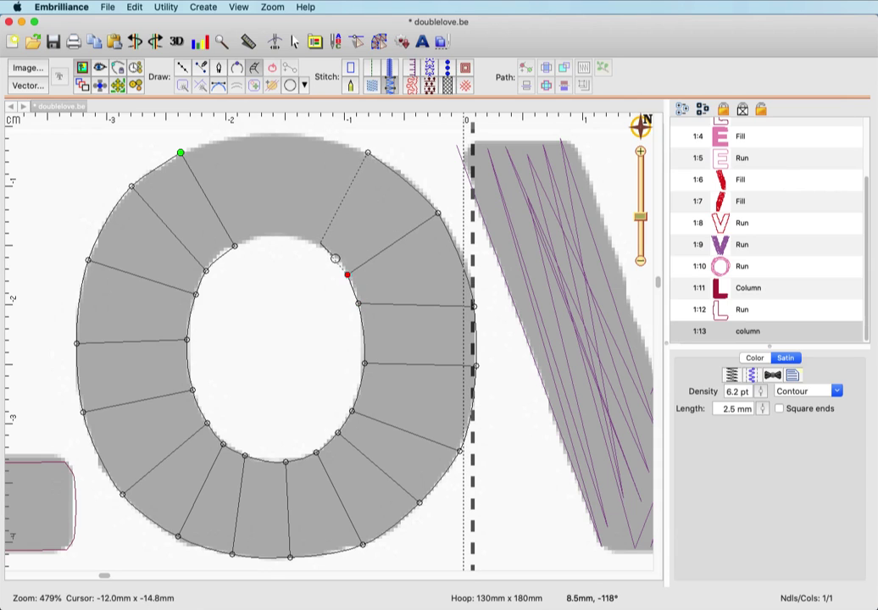
{"action": "left_click", "coordinate": [320, 243]}
{"action": "left_click", "coordinate": [293, 132]}
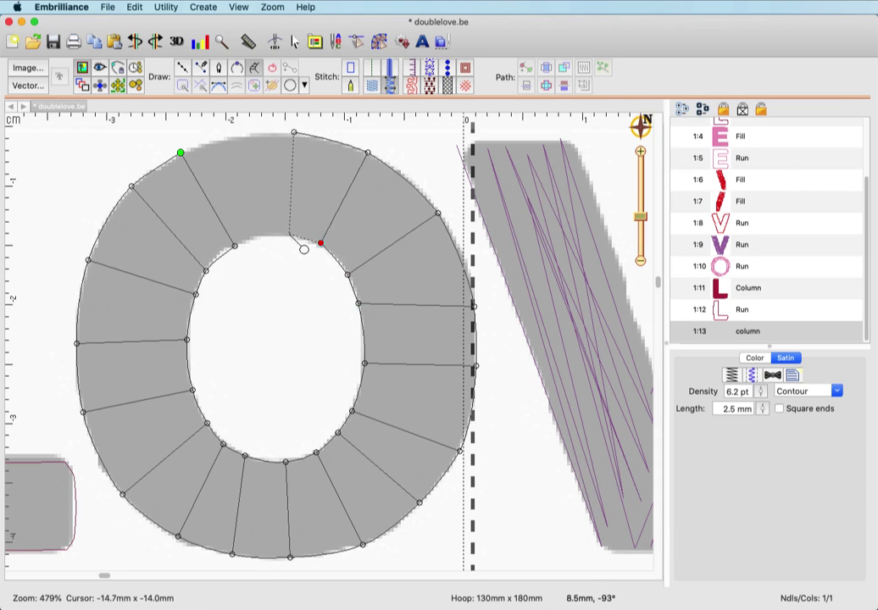
{"action": "left_click", "coordinate": [289, 235]}
{"action": "left_click", "coordinate": [225, 139]}
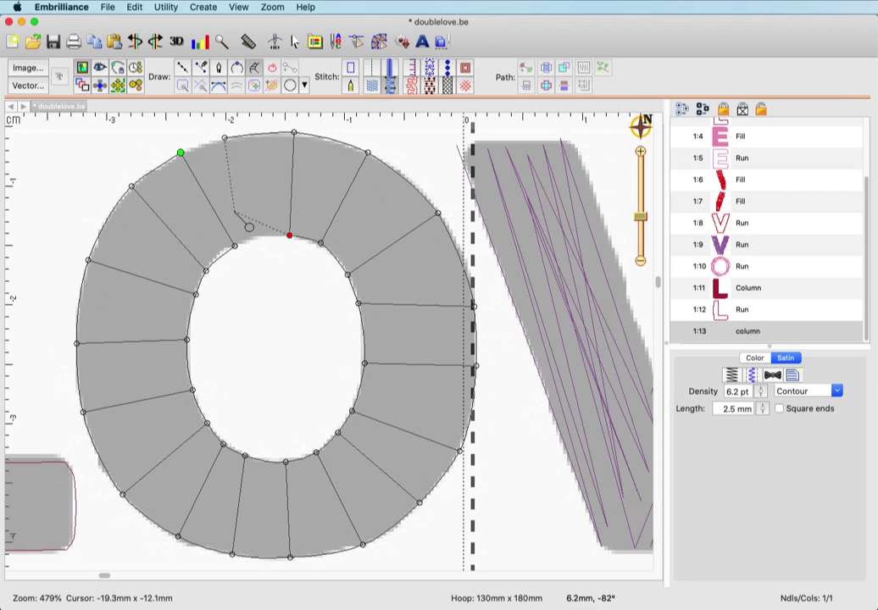
{"action": "left_click", "coordinate": [253, 240]}
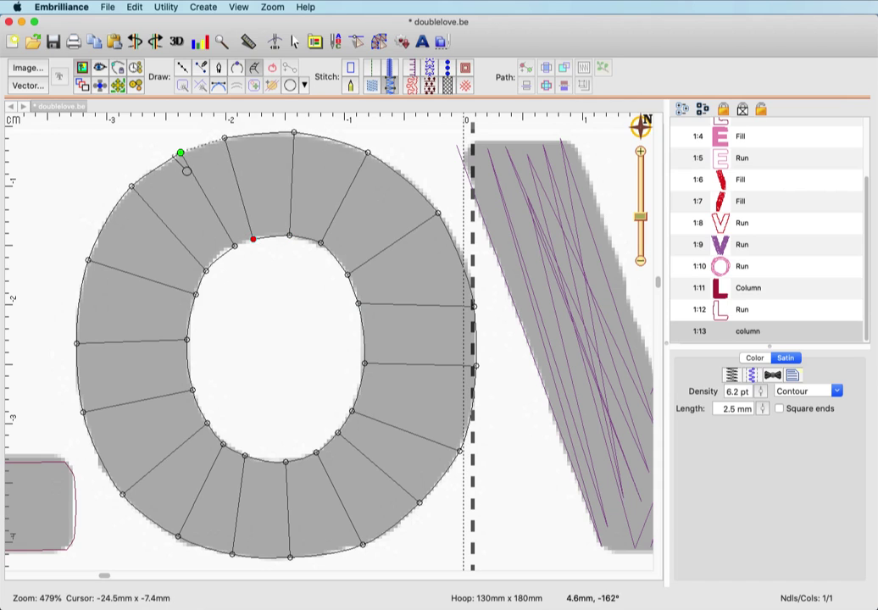
{"action": "left_click", "coordinate": [175, 154]}
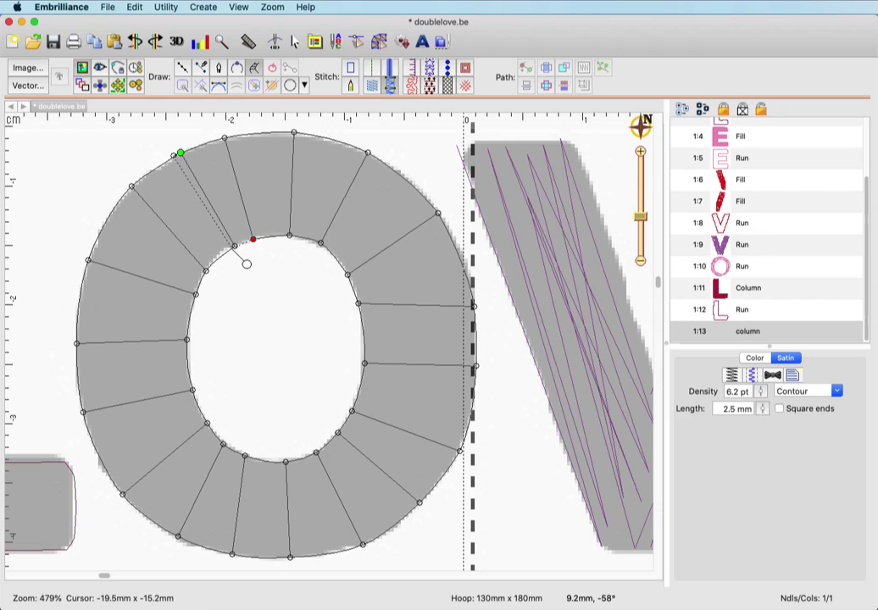
{"action": "left_click", "coordinate": [234, 247]}
{"action": "key", "text": "Return"}
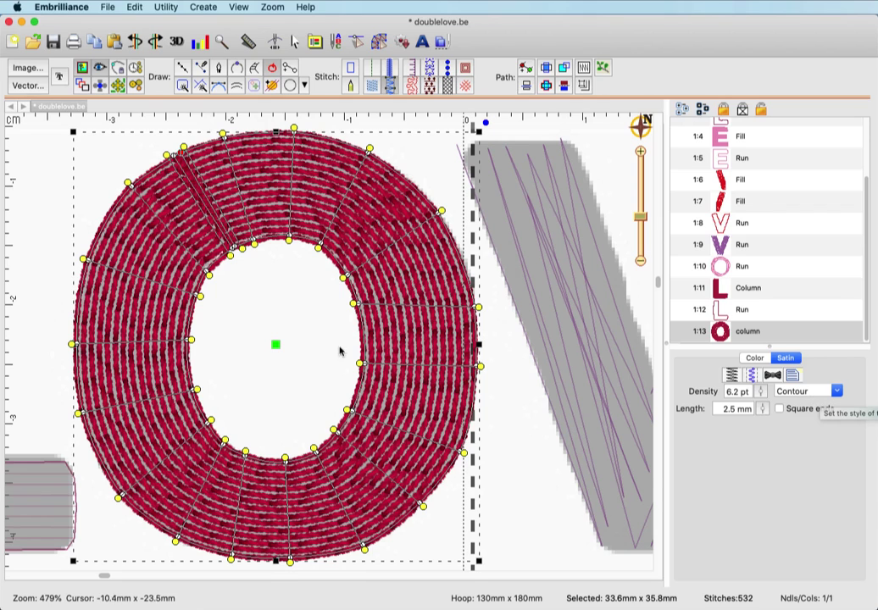
{"action": "left_click", "coordinate": [292, 325]}
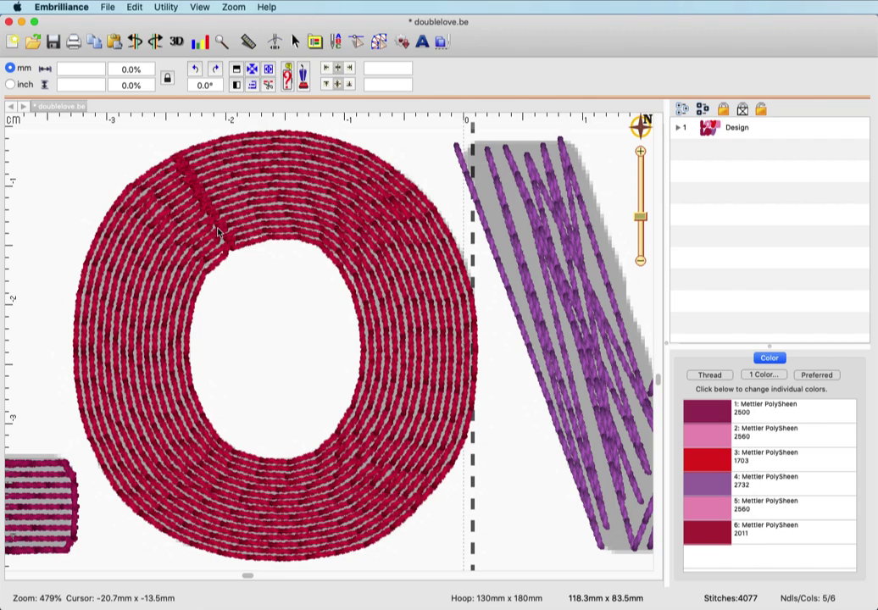
- Merge the Love 2 flower stitch file from the Sketchy Love folder into the design
{"action": "left_click", "coordinate": [441, 42]}
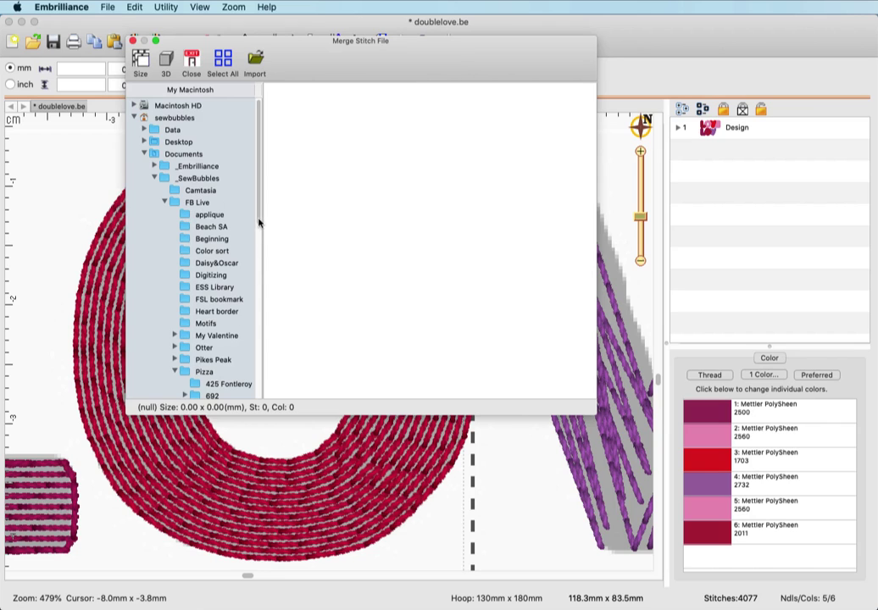
{"action": "left_click_drag", "start_coordinate": [259, 215], "coordinate": [258, 334]}
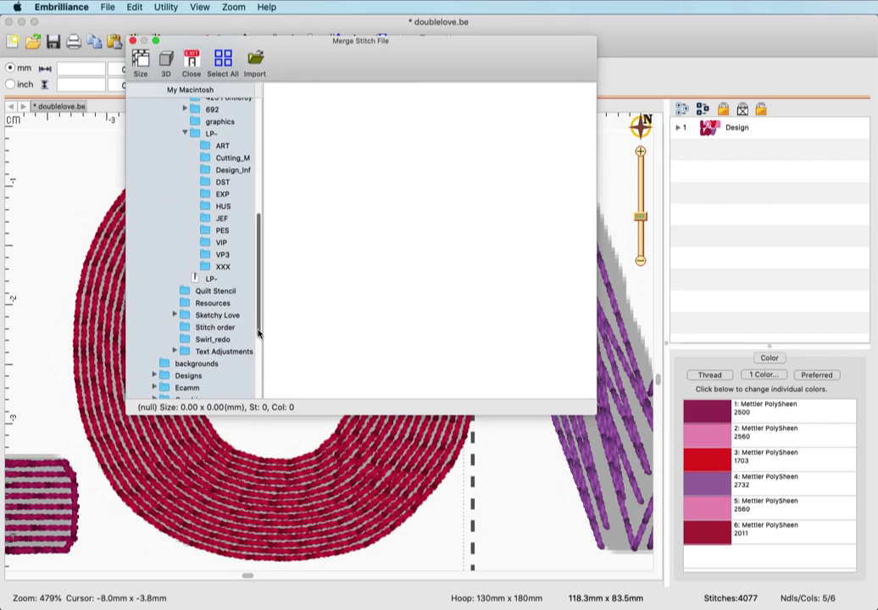
{"action": "left_click", "coordinate": [203, 315]}
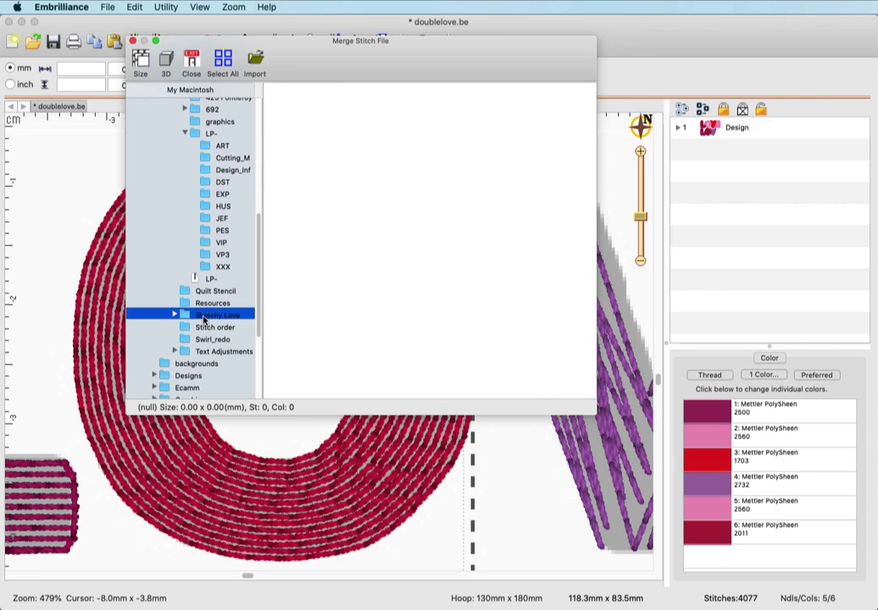
{"action": "left_click", "coordinate": [257, 66]}
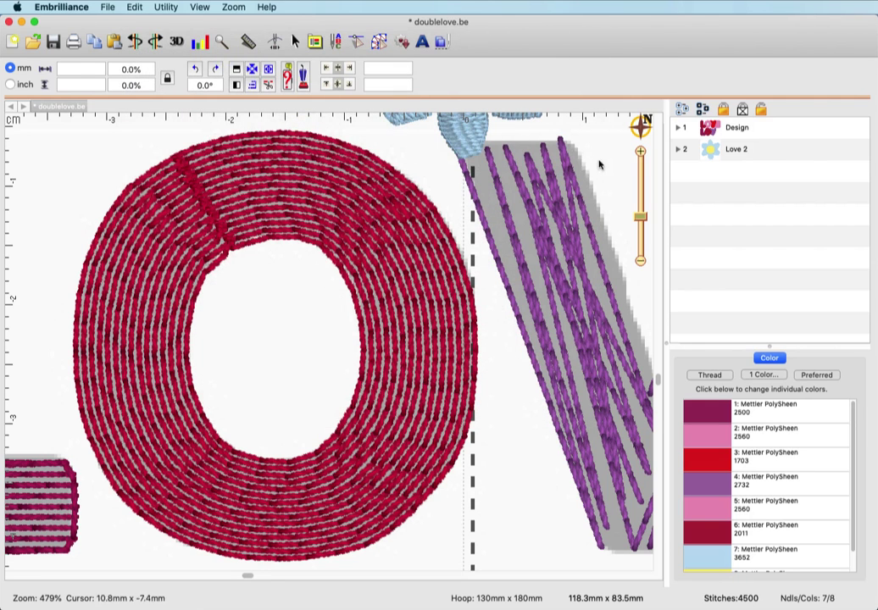
- Move the merged flower over the overlap seam at the upper left of the lower O, then deselect it
{"action": "scroll", "coordinate": [658, 378], "scroll_direction": "up", "scroll_amount": 3}
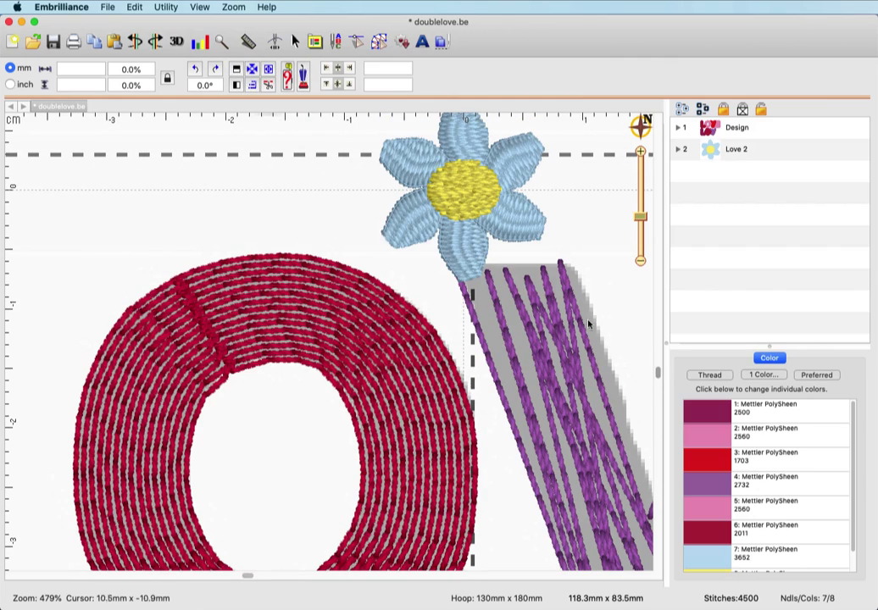
{"action": "left_click_drag", "start_coordinate": [465, 194], "coordinate": [199, 337]}
{"action": "left_click", "coordinate": [288, 436]}
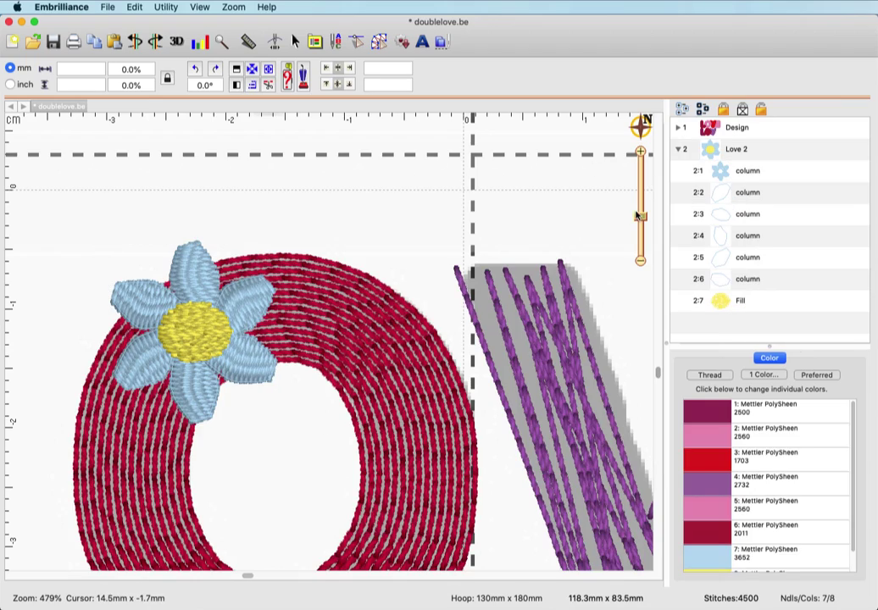
{"action": "left_click_drag", "start_coordinate": [640, 217], "coordinate": [641, 233]}
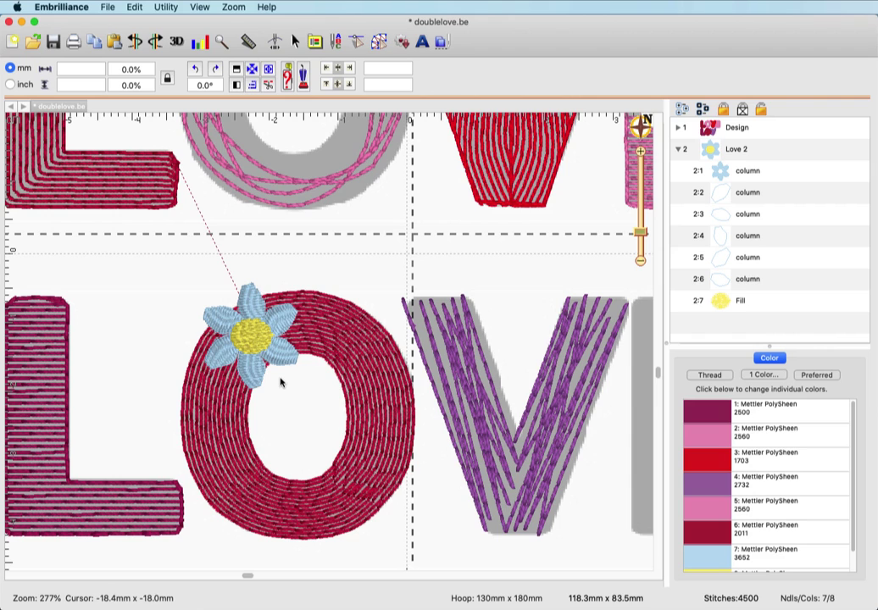
{"action": "scroll", "coordinate": [541, 378], "scroll_direction": "down", "scroll_amount": 2}
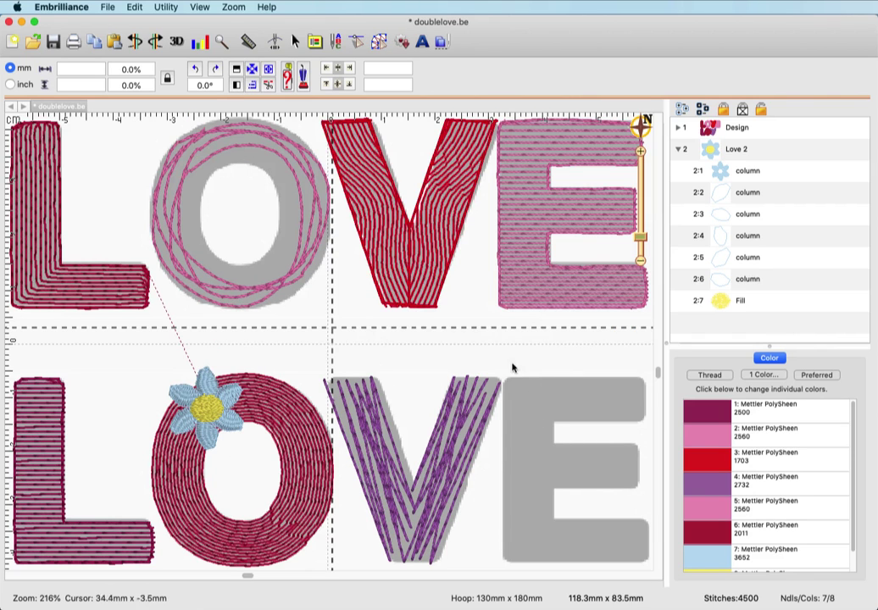
- Trace the outline of the lower E from the background image with the magic wand at sensitivity 30
{"action": "left_click", "coordinate": [376, 43]}
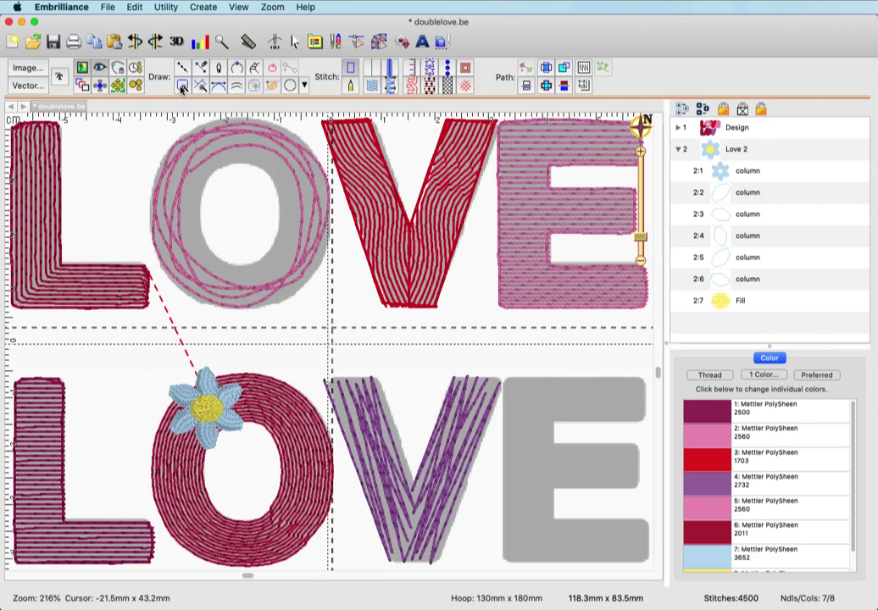
{"action": "left_click", "coordinate": [183, 88]}
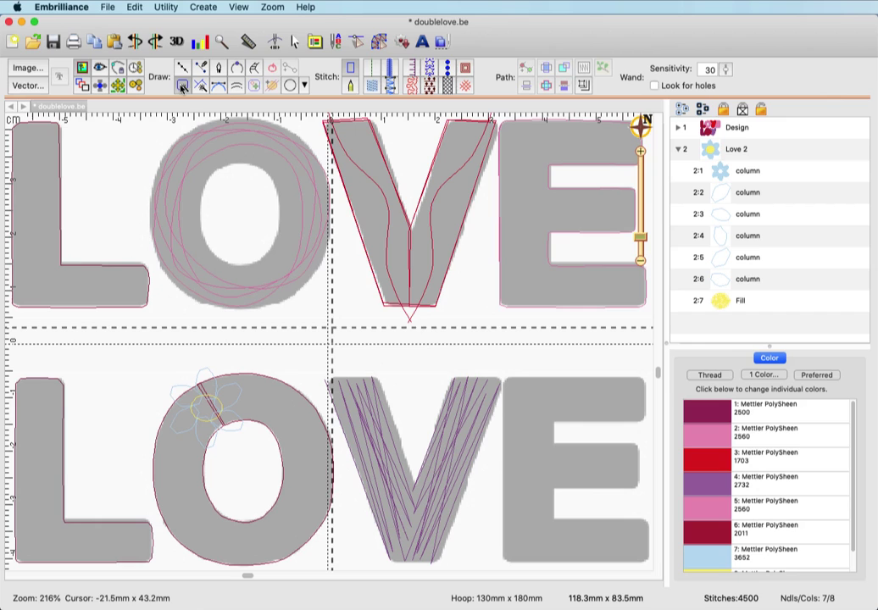
{"action": "left_click", "coordinate": [532, 409]}
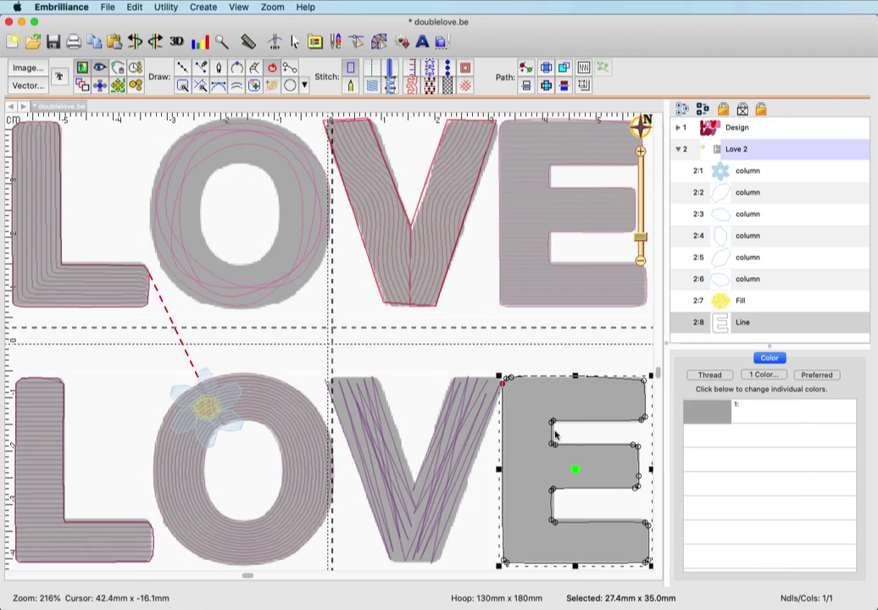
- Set the lower E outline's thread color to Mettler PolySheen 2900
{"action": "left_click", "coordinate": [709, 418]}
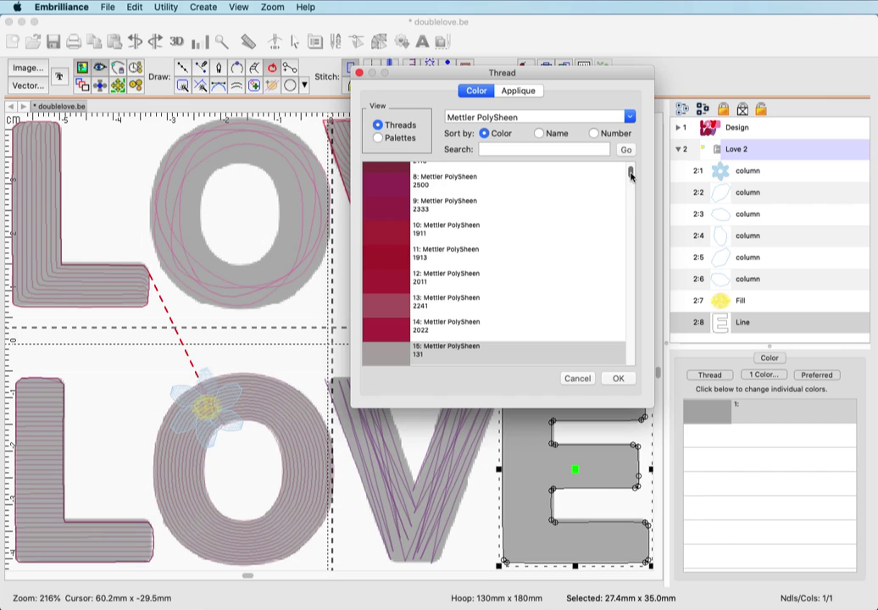
{"action": "left_click_drag", "start_coordinate": [630, 175], "coordinate": [632, 343]}
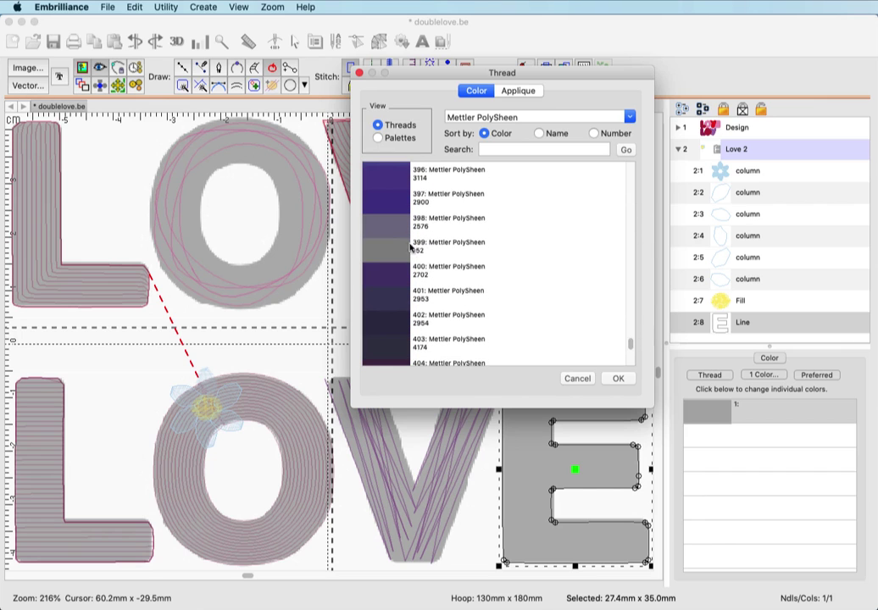
{"action": "left_click", "coordinate": [386, 200]}
{"action": "left_click", "coordinate": [617, 377]}
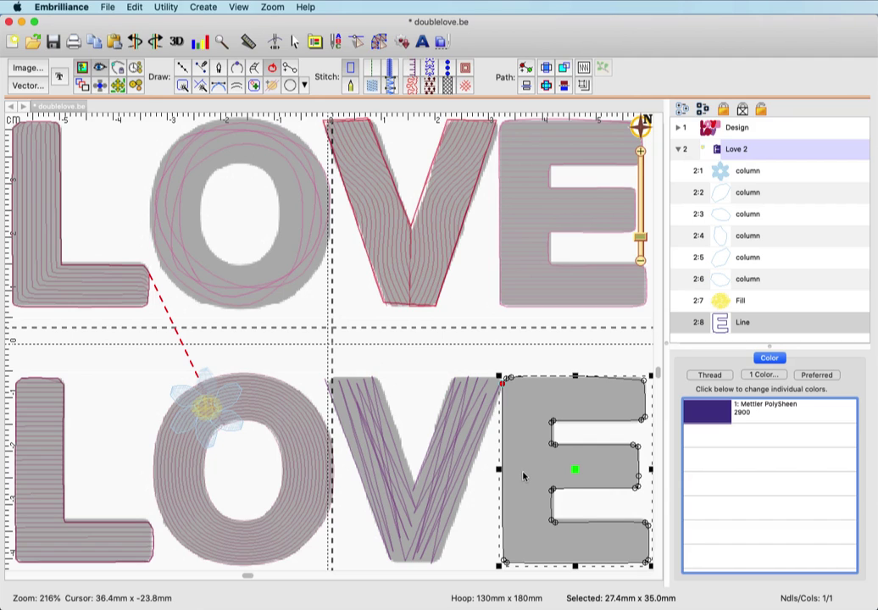
- Move the E outline's upper-right point up to the corner, make it a Line point, and delete the neighboring point below it
{"action": "key", "text": "super+e"}
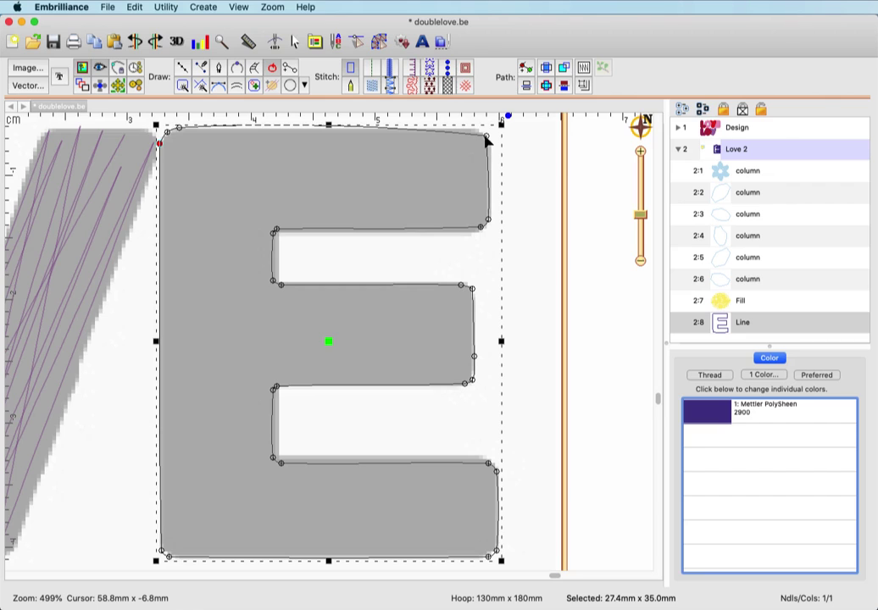
{"action": "mouse_move", "coordinate": [487, 139]}
{"action": "left_mouse_down"}
{"action": "mouse_move", "coordinate": [479, 120]}
{"action": "mouse_move", "coordinate": [478, 145]}
{"action": "left_mouse_up"}
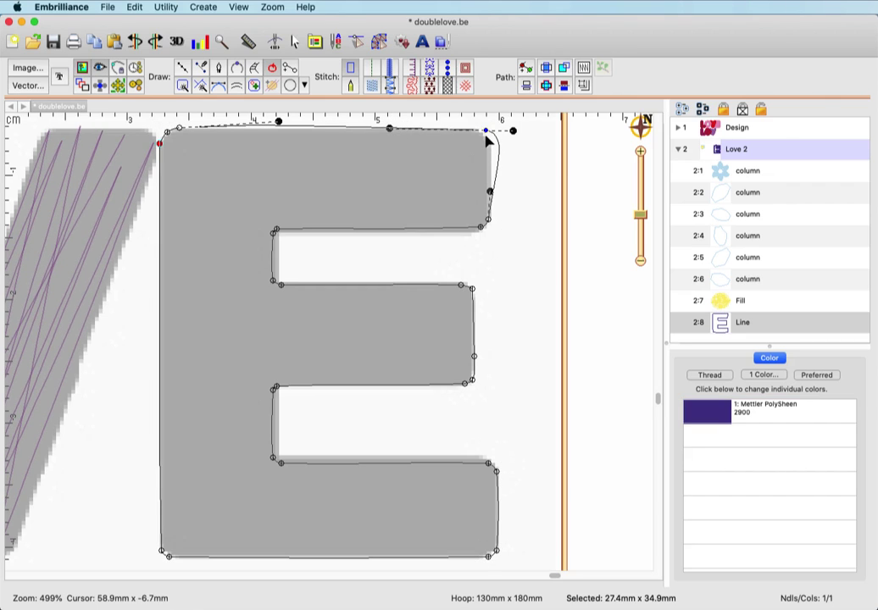
{"action": "right_click", "coordinate": [486, 136]}
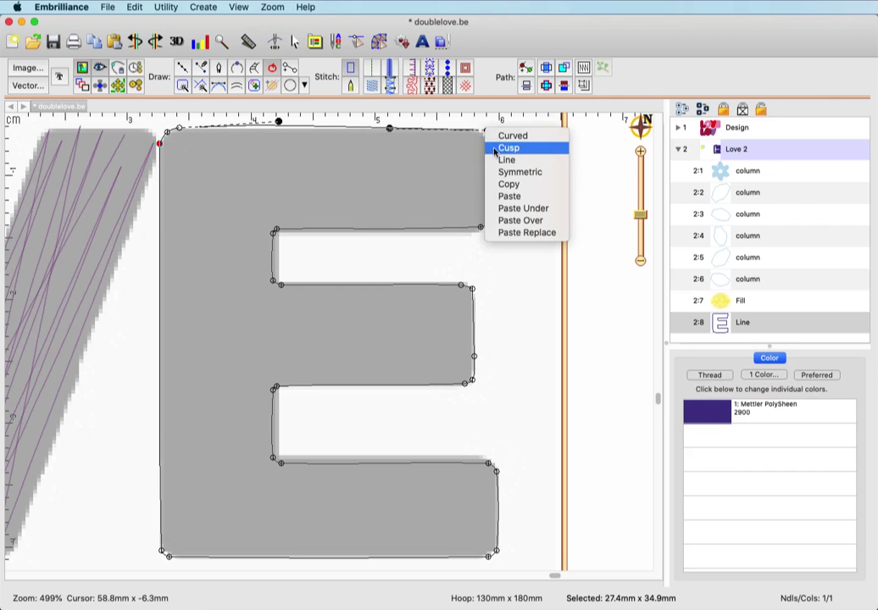
{"action": "left_click", "coordinate": [505, 160]}
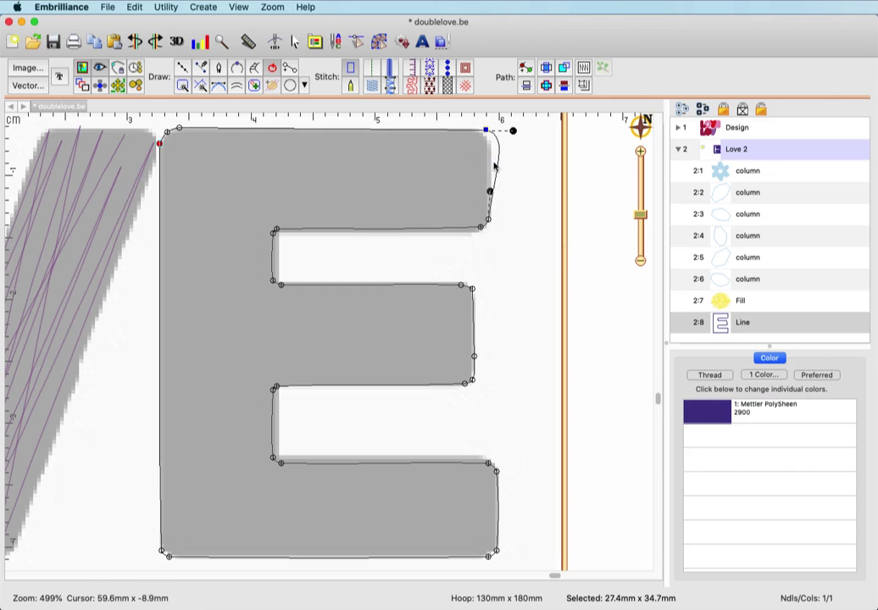
{"action": "key", "text": "Return"}
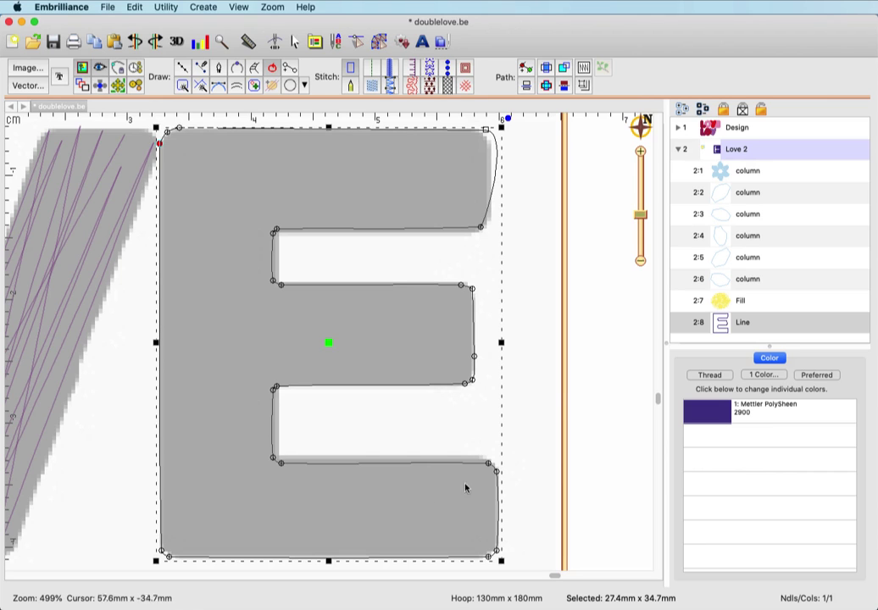
- Select all points of the E outline and convert them to Line points
{"action": "left_click_drag", "start_coordinate": [639, 215], "coordinate": [640, 219]}
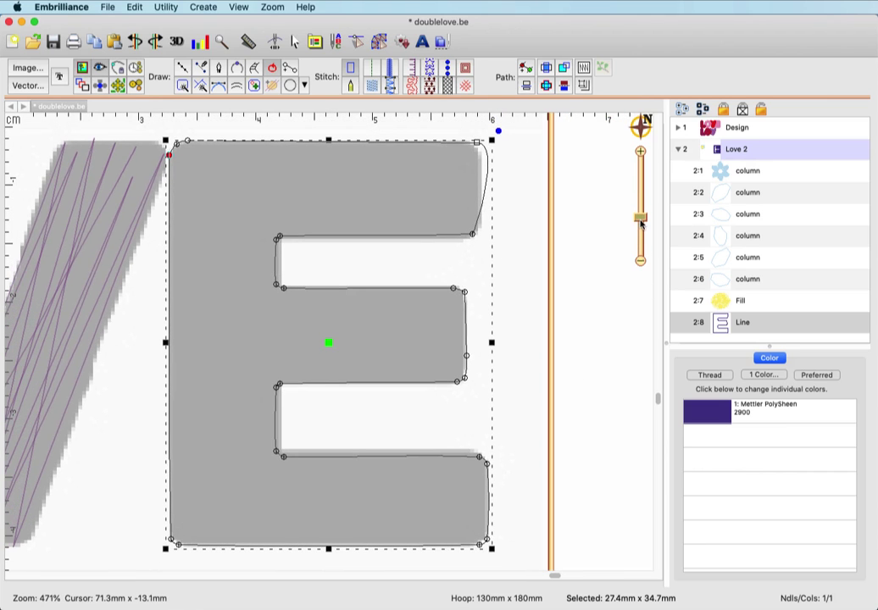
{"action": "mouse_move", "coordinate": [522, 148]}
{"action": "left_mouse_down"}
{"action": "mouse_move", "coordinate": [373, 131]}
{"action": "mouse_move", "coordinate": [170, 133]}
{"action": "mouse_move", "coordinate": [112, 177]}
{"action": "mouse_move", "coordinate": [100, 314]}
{"action": "mouse_move", "coordinate": [127, 479]}
{"action": "mouse_move", "coordinate": [151, 553]}
{"action": "mouse_move", "coordinate": [171, 571]}
{"action": "mouse_move", "coordinate": [329, 583]}
{"action": "mouse_move", "coordinate": [413, 579]}
{"action": "mouse_move", "coordinate": [522, 556]}
{"action": "mouse_move", "coordinate": [549, 491]}
{"action": "left_mouse_up"}
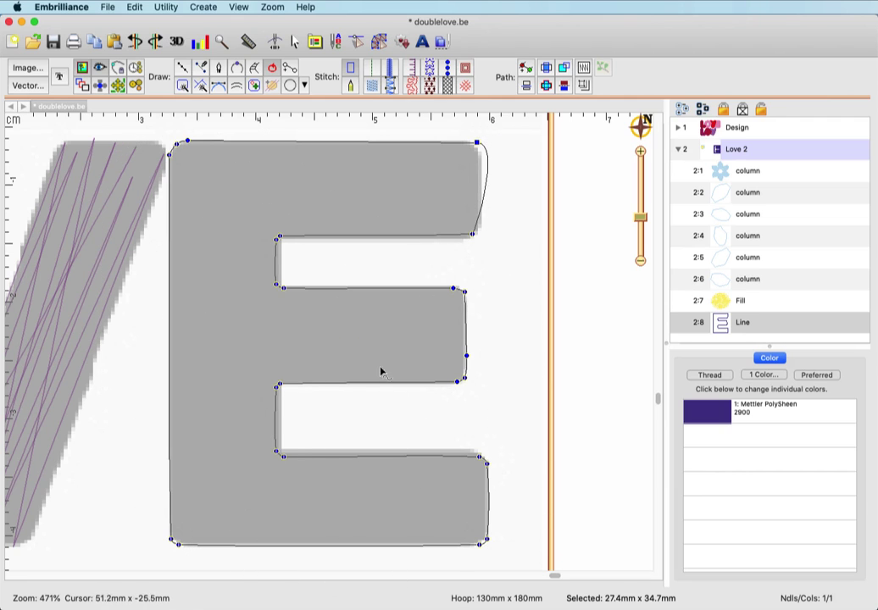
{"action": "right_click", "coordinate": [465, 383]}
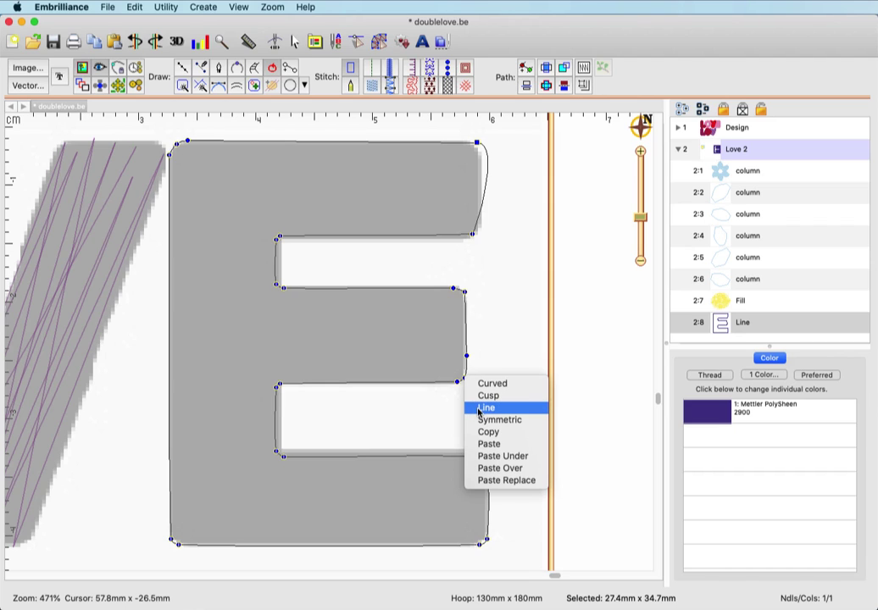
{"action": "left_click", "coordinate": [478, 408]}
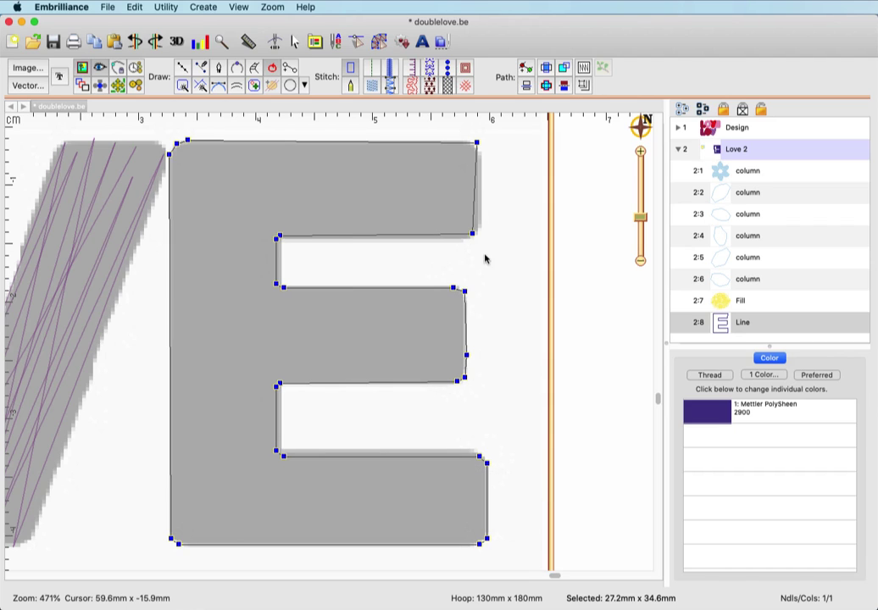
{"action": "left_click", "coordinate": [494, 260]}
- Square the lower-right corner of the E's top arm and remove the extra points at the E's upper-left corner
{"action": "left_click", "coordinate": [476, 241]}
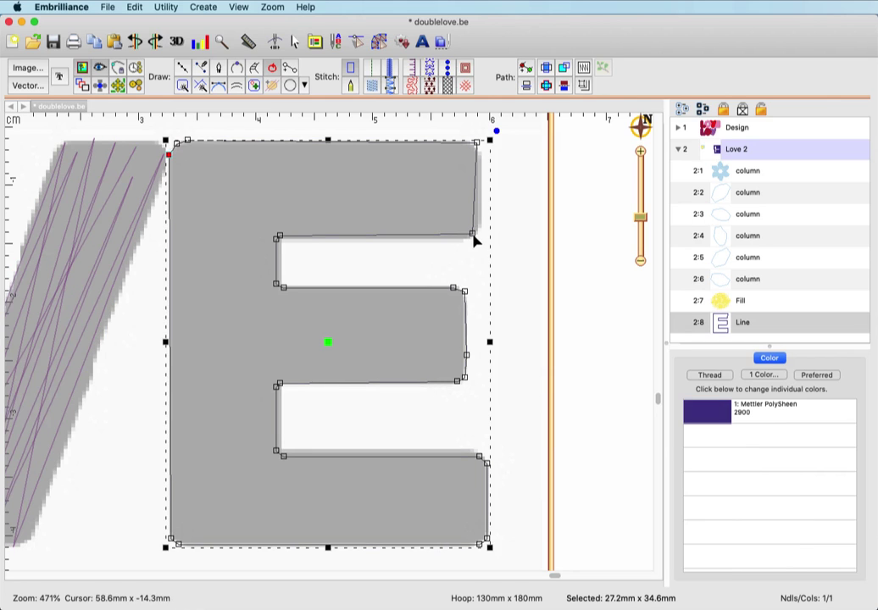
{"action": "left_click_drag", "start_coordinate": [472, 238], "coordinate": [476, 238]}
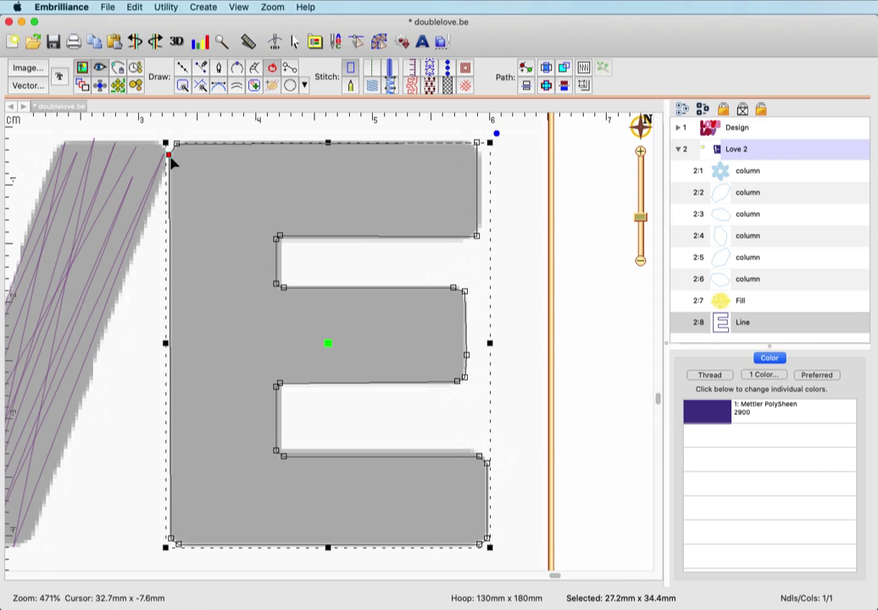
{"action": "left_click_drag", "start_coordinate": [172, 159], "coordinate": [174, 156]}
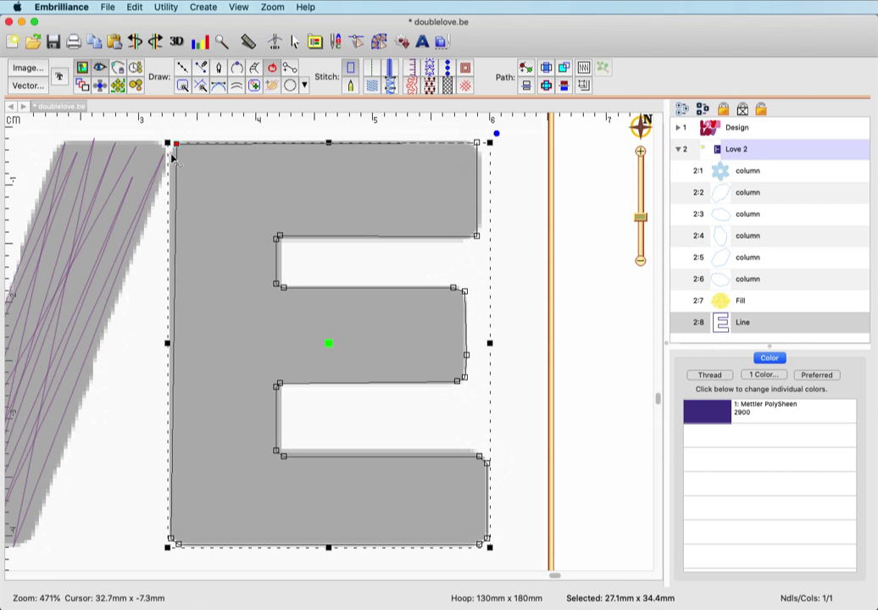
- Delete the extra points at the outer corners of the E's base and bottom arm, leaving one per corner
{"action": "left_click", "coordinate": [178, 545]}
{"action": "key", "text": "Delete"}
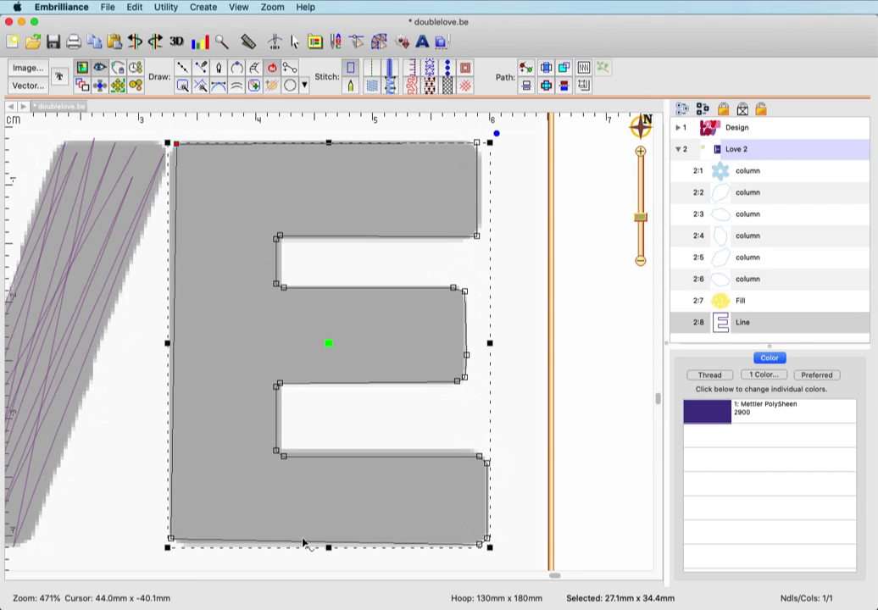
{"action": "left_click", "coordinate": [479, 543]}
{"action": "key", "text": "Delete"}
{"action": "left_click", "coordinate": [479, 457]}
{"action": "key", "text": "Delete"}
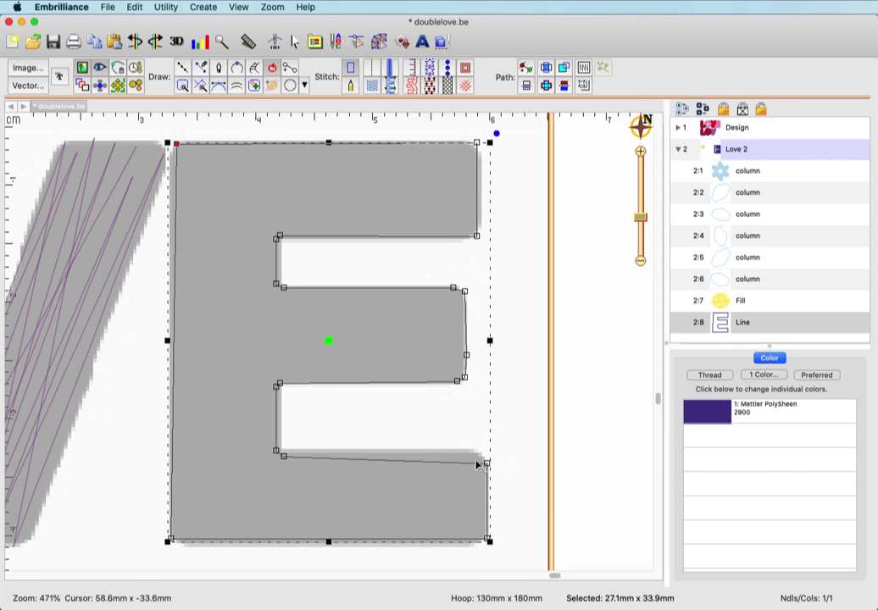
- Delete the two surplus points at the inner corners of the E's lower notch
{"action": "left_click_drag", "start_coordinate": [277, 452], "coordinate": [272, 451]}
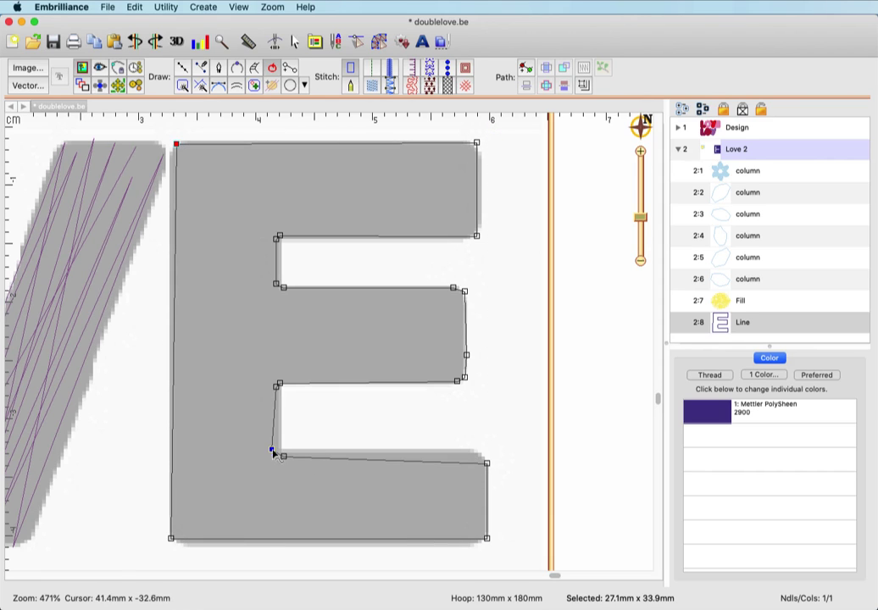
{"action": "key", "text": "Delete"}
{"action": "left_click", "coordinate": [276, 389]}
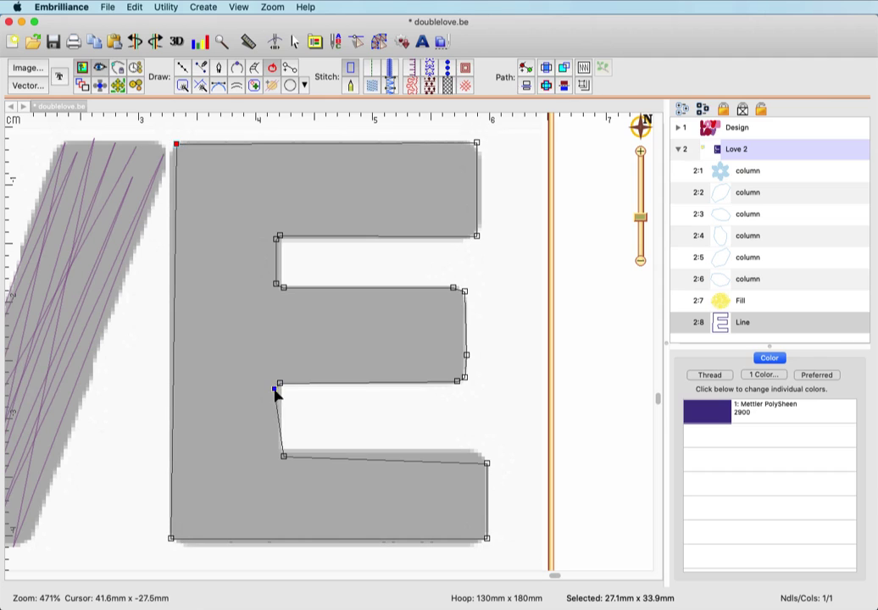
{"action": "key", "text": "Delete"}
- Delete the three surplus points along the right end of the E's middle arm
{"action": "left_click", "coordinate": [464, 379]}
{"action": "key", "text": "Delete"}
{"action": "left_click", "coordinate": [466, 355]}
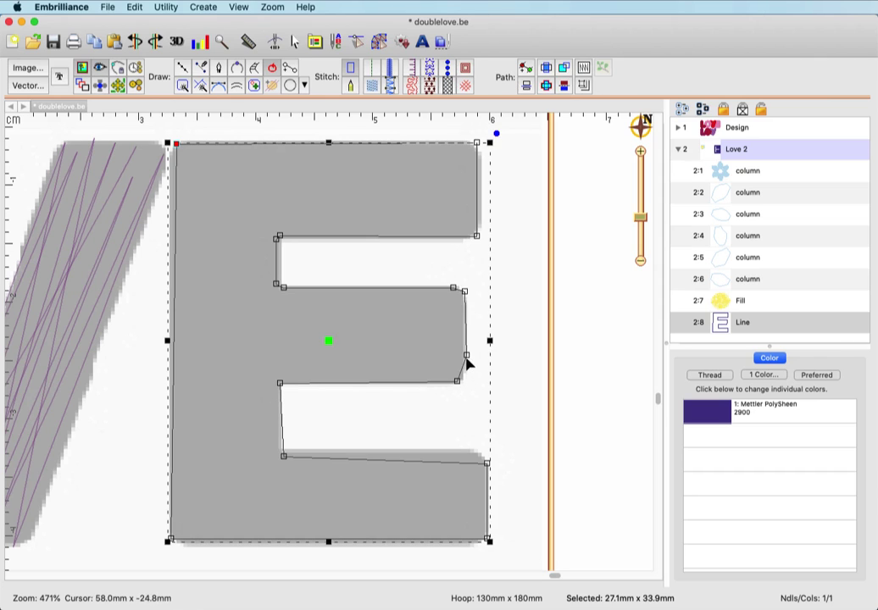
{"action": "key", "text": "Delete"}
{"action": "left_click", "coordinate": [463, 292]}
{"action": "key", "text": "Delete"}
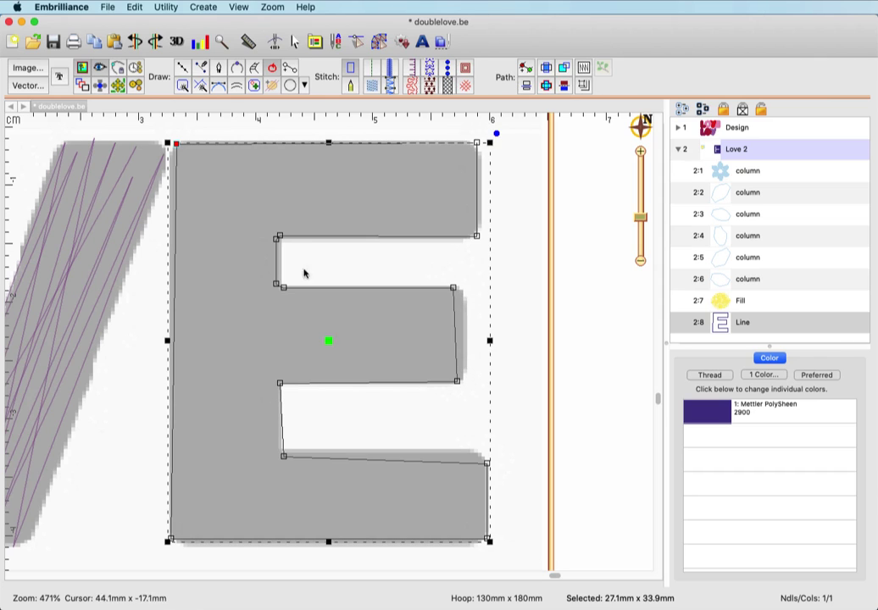
- Delete the two surplus points at the inner corners of the E's upper notch
{"action": "left_click", "coordinate": [276, 285]}
{"action": "key", "text": "Delete"}
{"action": "left_click", "coordinate": [276, 238]}
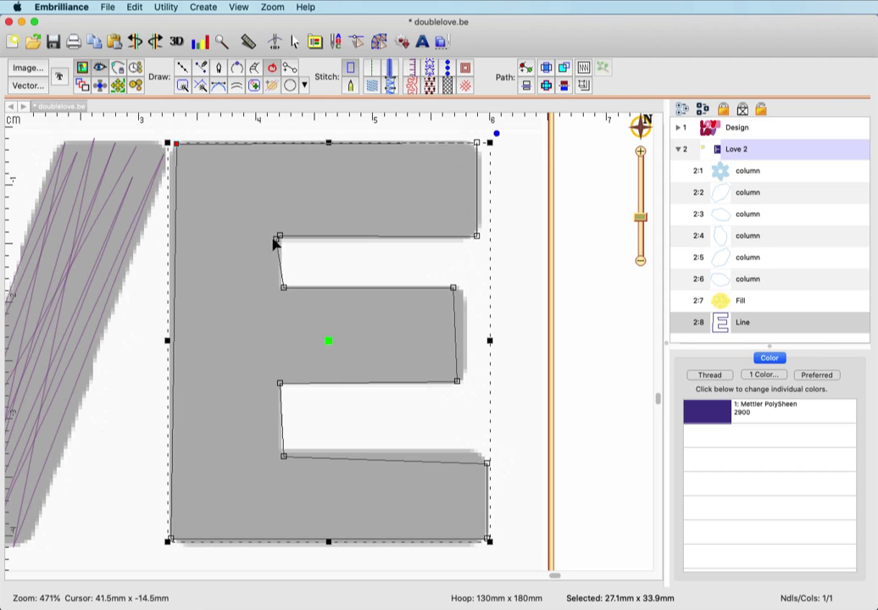
{"action": "key", "text": "Delete"}
- Reposition the remaining points at the E's middle arm, bottom arm, inner notches and upper-left corner to straighten its edges
{"action": "left_click_drag", "start_coordinate": [454, 288], "coordinate": [457, 290]}
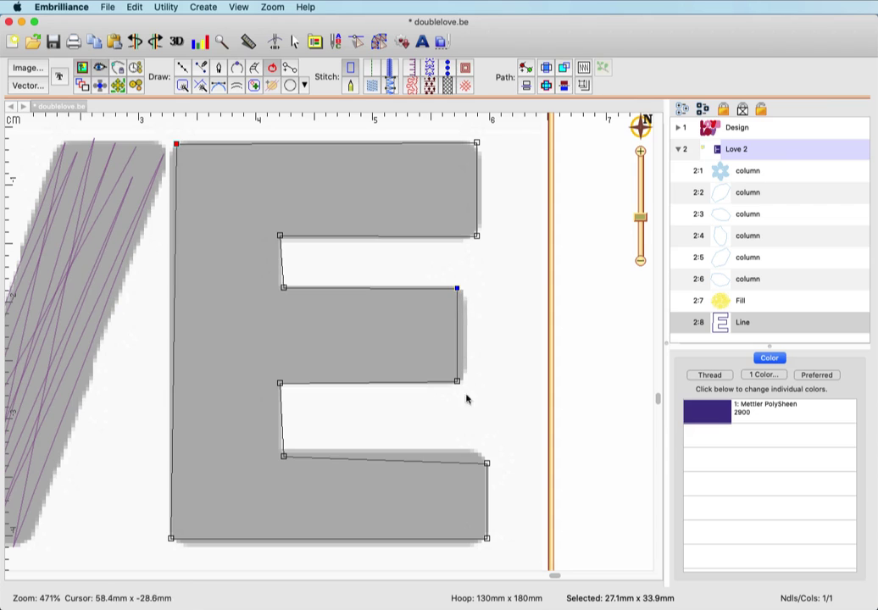
{"action": "left_click_drag", "start_coordinate": [488, 466], "coordinate": [486, 455]}
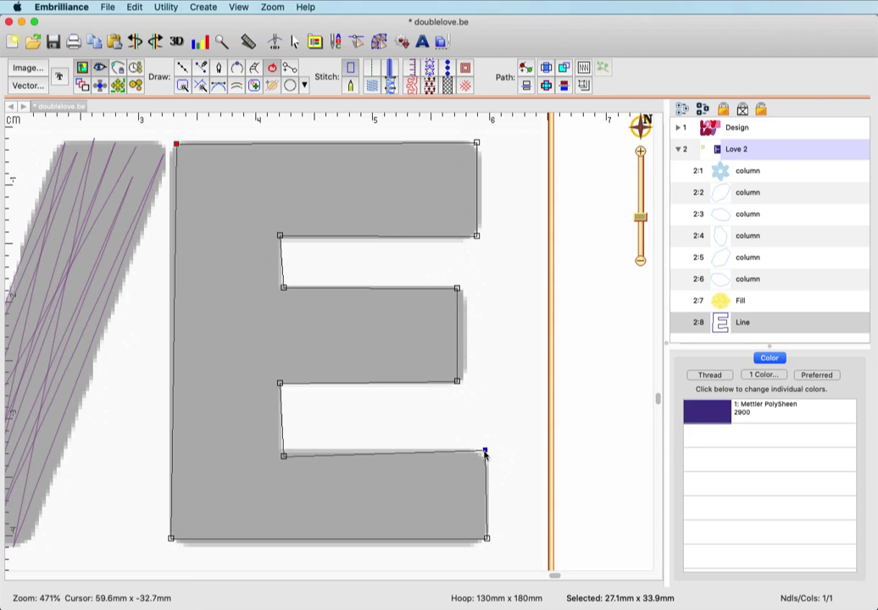
{"action": "left_click_drag", "start_coordinate": [284, 458], "coordinate": [279, 453]}
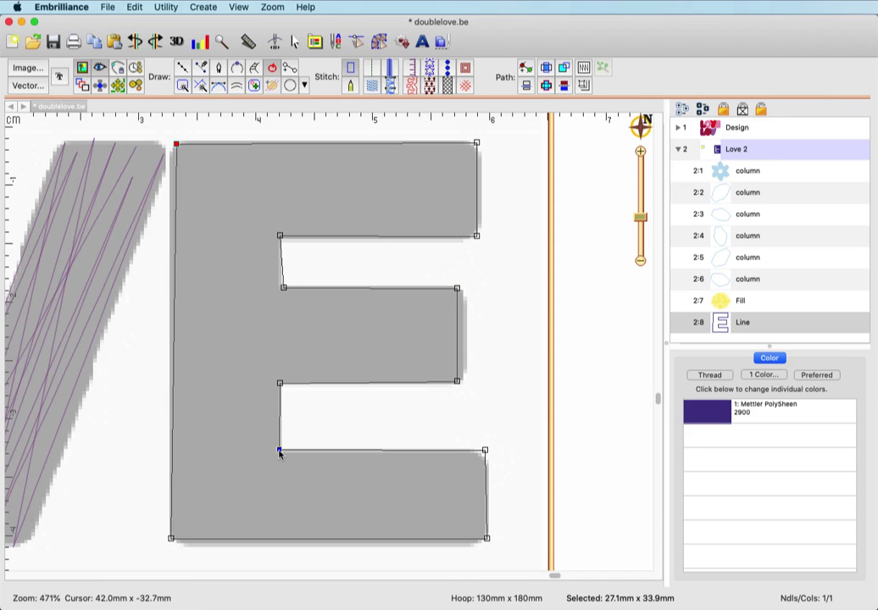
{"action": "left_click_drag", "start_coordinate": [283, 289], "coordinate": [283, 292]}
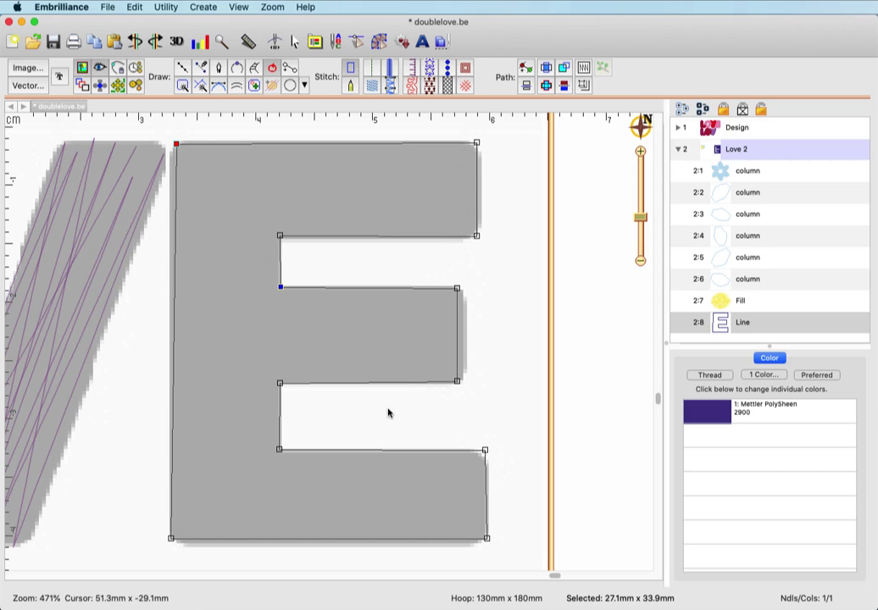
{"action": "left_click", "coordinate": [174, 145]}
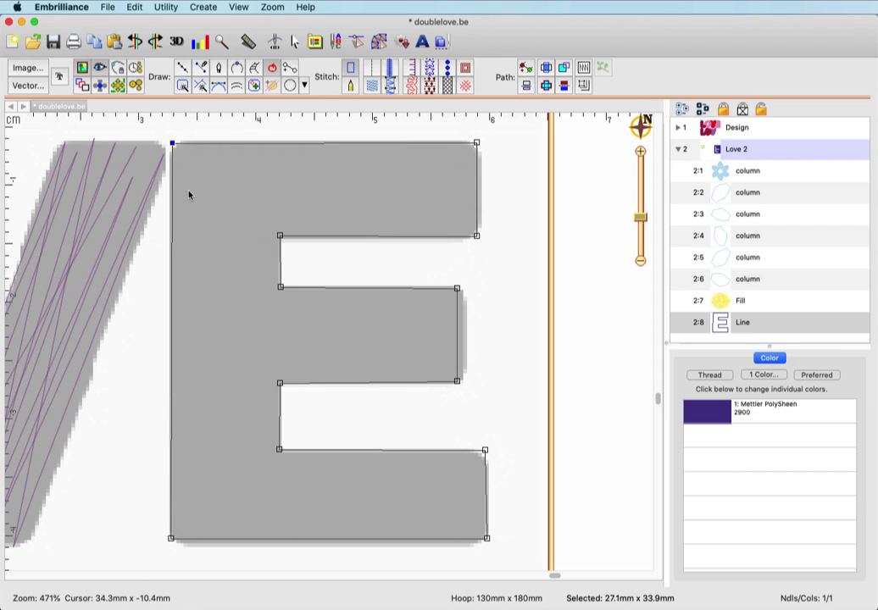
- Copy the E outline and paste a duplicate in place
{"action": "left_click", "coordinate": [583, 87]}
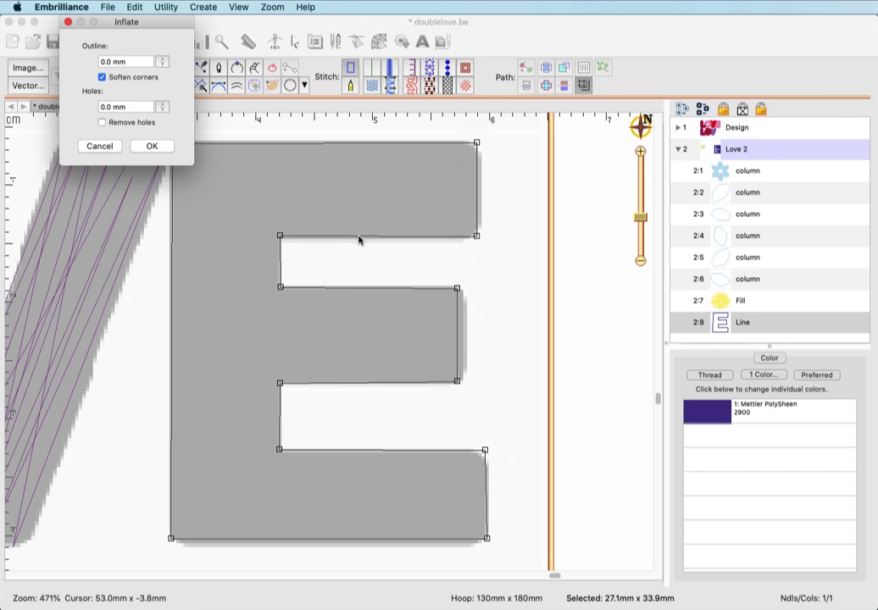
{"action": "left_click", "coordinate": [98, 146]}
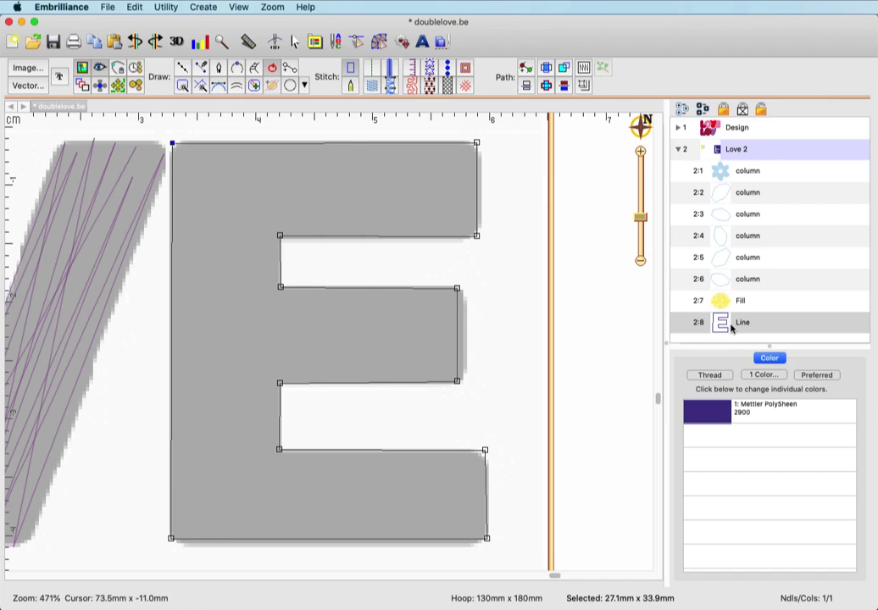
{"action": "left_click", "coordinate": [117, 44]}
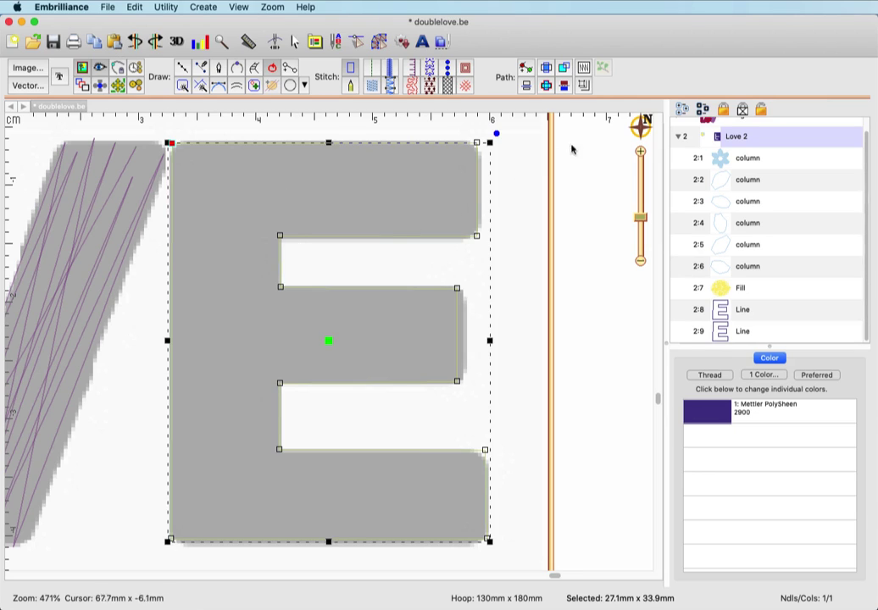
- Inset the duplicate E outline with Inflate at -1.0 mm and softened corners turned off
{"action": "left_click", "coordinate": [582, 86]}
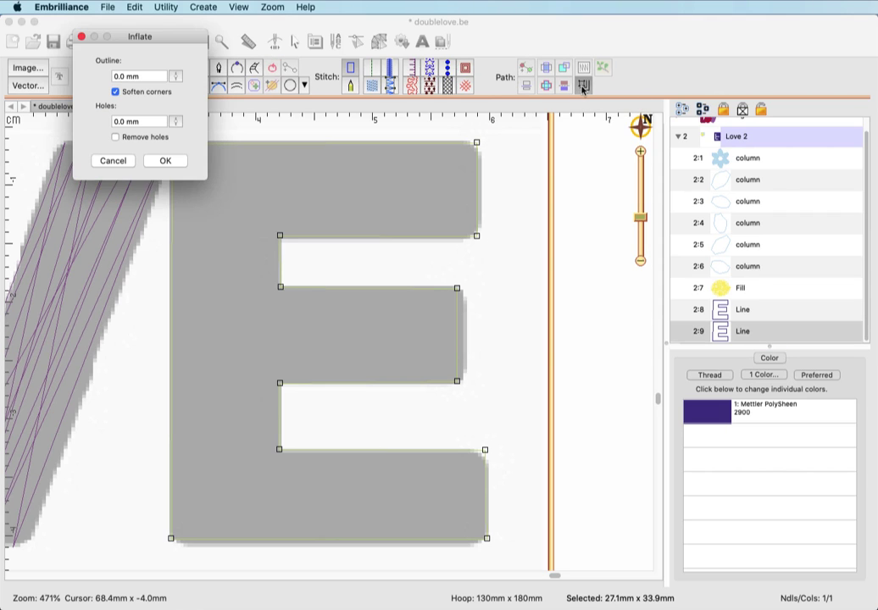
{"action": "left_click_drag", "start_coordinate": [174, 76], "coordinate": [176, 85]}
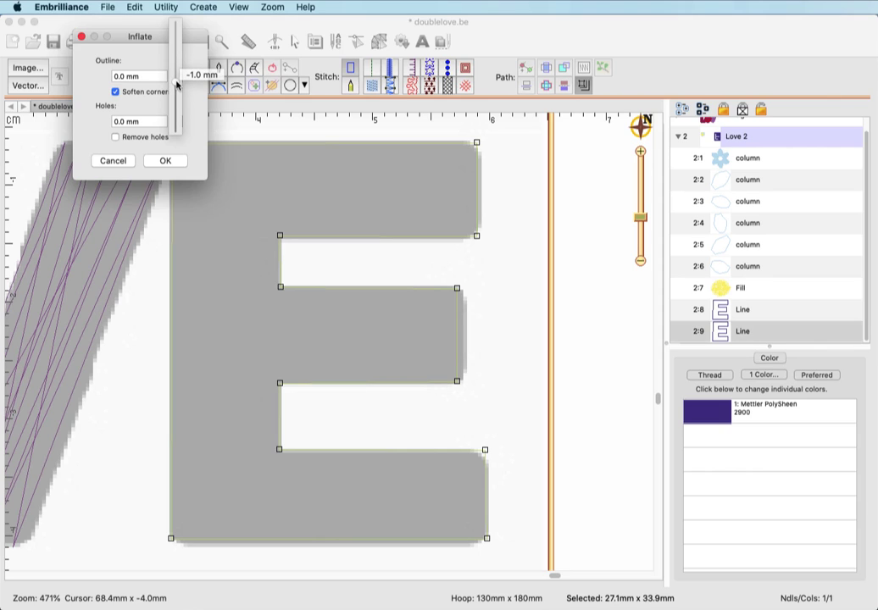
{"action": "left_click_drag", "start_coordinate": [176, 84], "coordinate": [176, 84]}
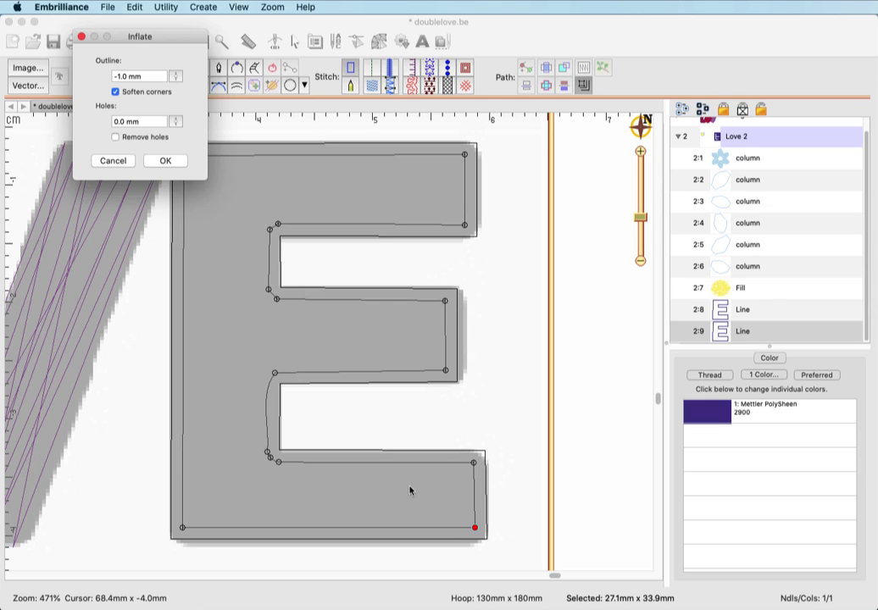
{"action": "left_click", "coordinate": [116, 92]}
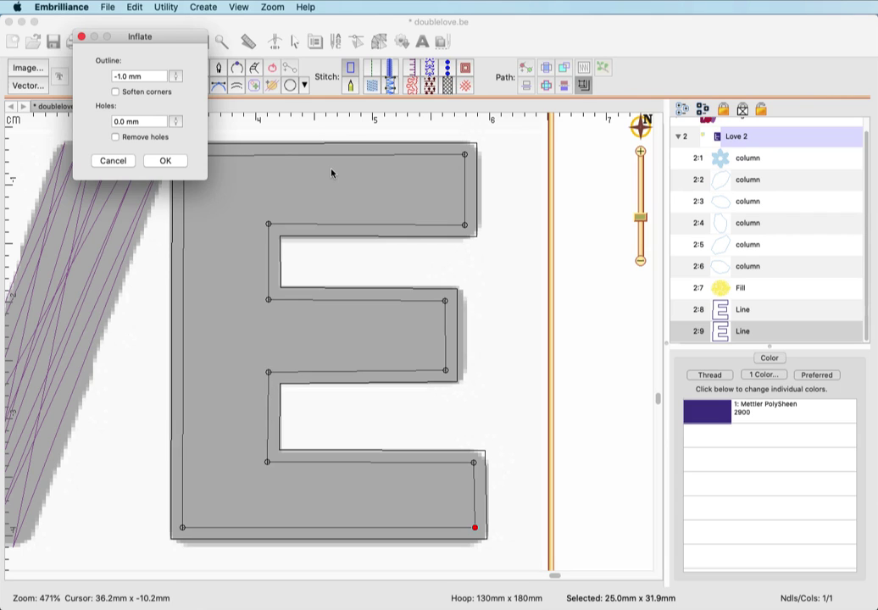
{"action": "left_click", "coordinate": [165, 163]}
{"action": "left_click", "coordinate": [166, 161]}
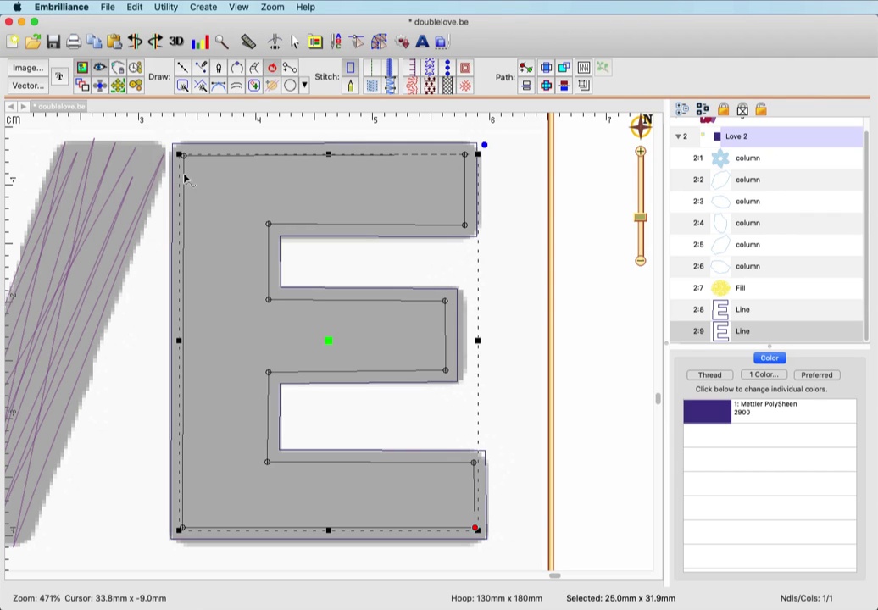
- Paste a copy of the inset E outline and inflate it by -1.0 mm without softened corners
{"action": "left_click", "coordinate": [115, 43]}
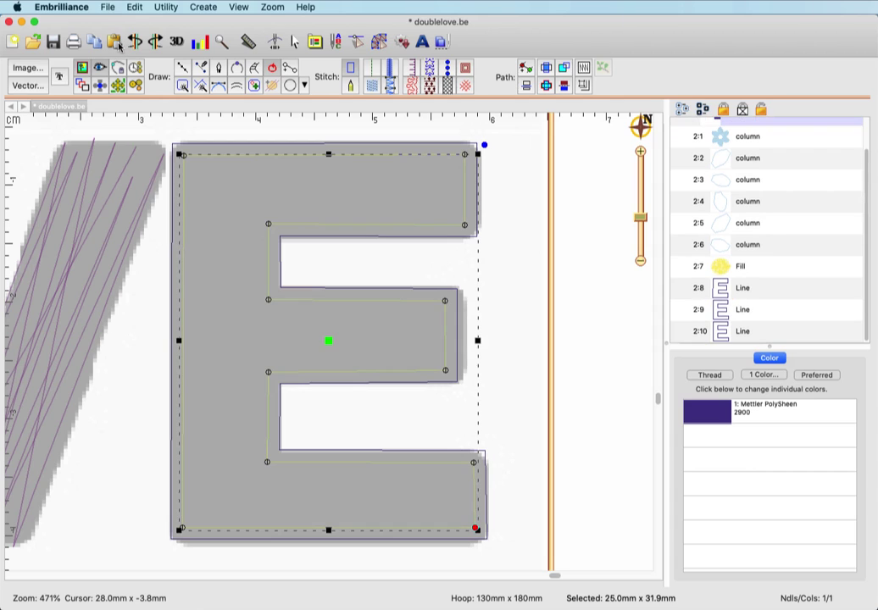
{"action": "left_click", "coordinate": [582, 85]}
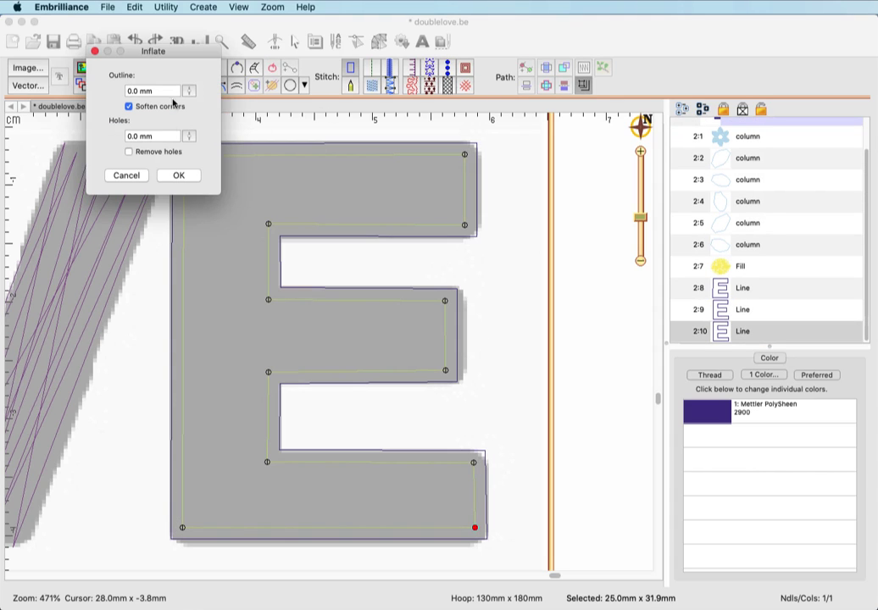
{"action": "left_click", "coordinate": [128, 106]}
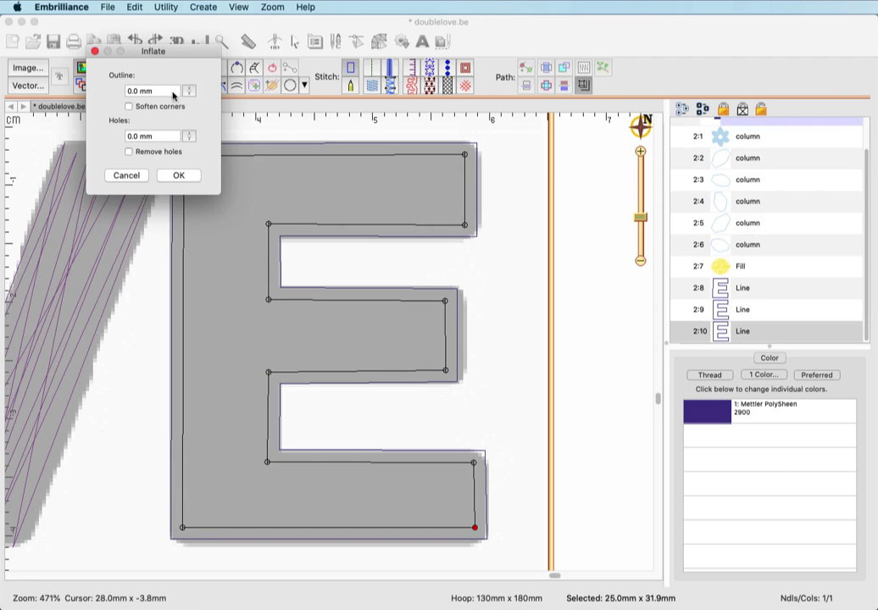
{"action": "left_click_drag", "start_coordinate": [189, 89], "coordinate": [188, 101]}
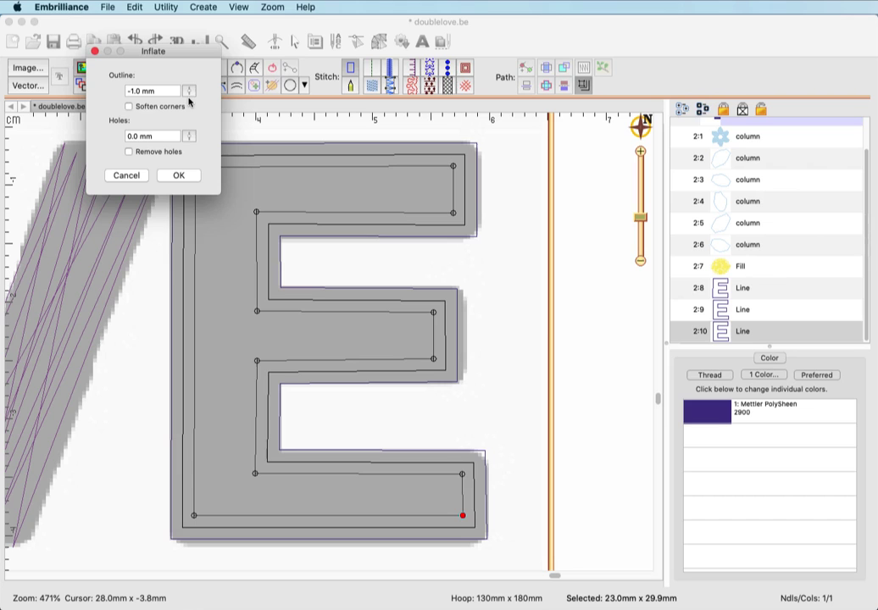
{"action": "left_click", "coordinate": [179, 176]}
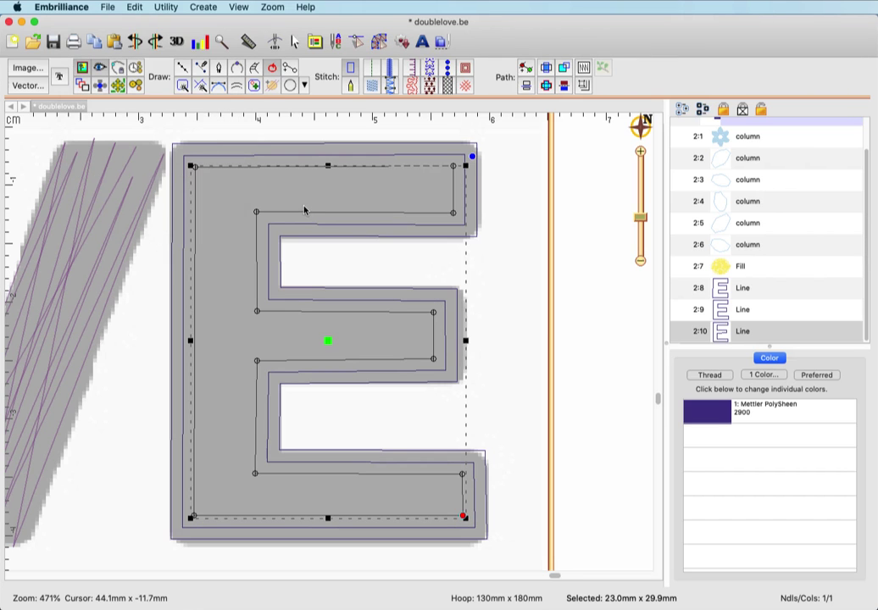
- Duplicate the second inset E outline and shrink the copy by another -1.0 mm, with corner softening off
{"action": "left_click", "coordinate": [98, 39]}
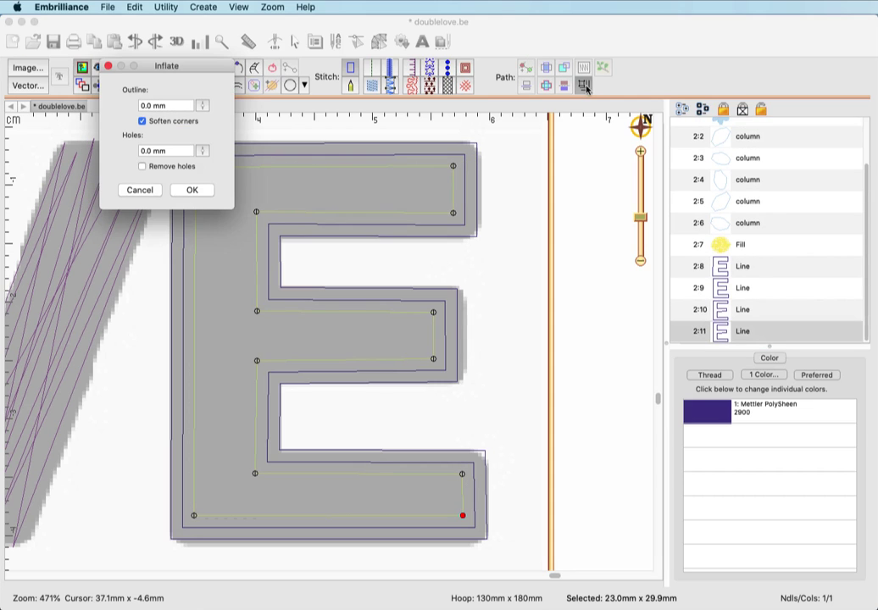
{"action": "left_click", "coordinate": [473, 69]}
{"action": "left_click", "coordinate": [142, 121]}
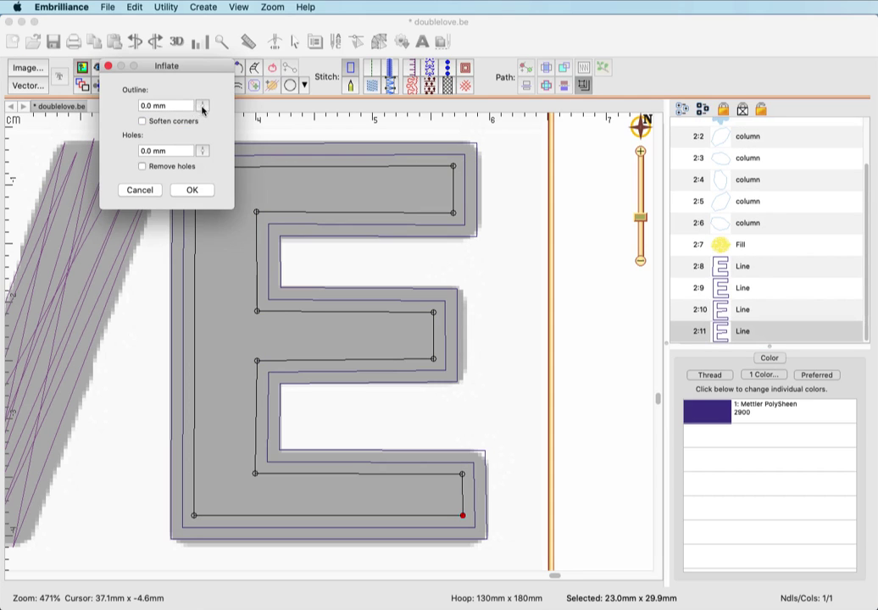
{"action": "left_click_drag", "start_coordinate": [200, 106], "coordinate": [200, 113]}
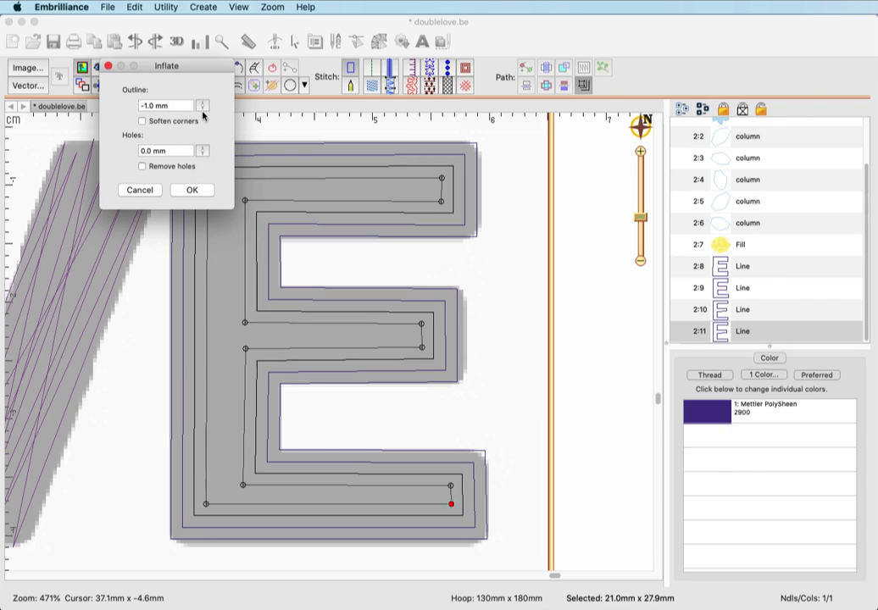
{"action": "left_click", "coordinate": [194, 189]}
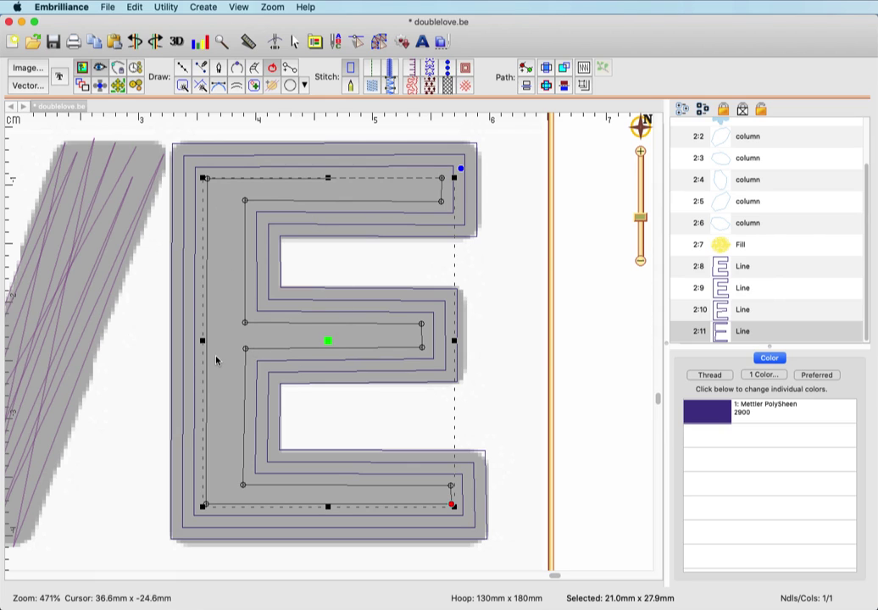
- Duplicate the innermost E outline and inset the copy once more with Inflate, leaving softened corners on
{"action": "left_click", "coordinate": [93, 42]}
{"action": "left_click", "coordinate": [585, 85]}
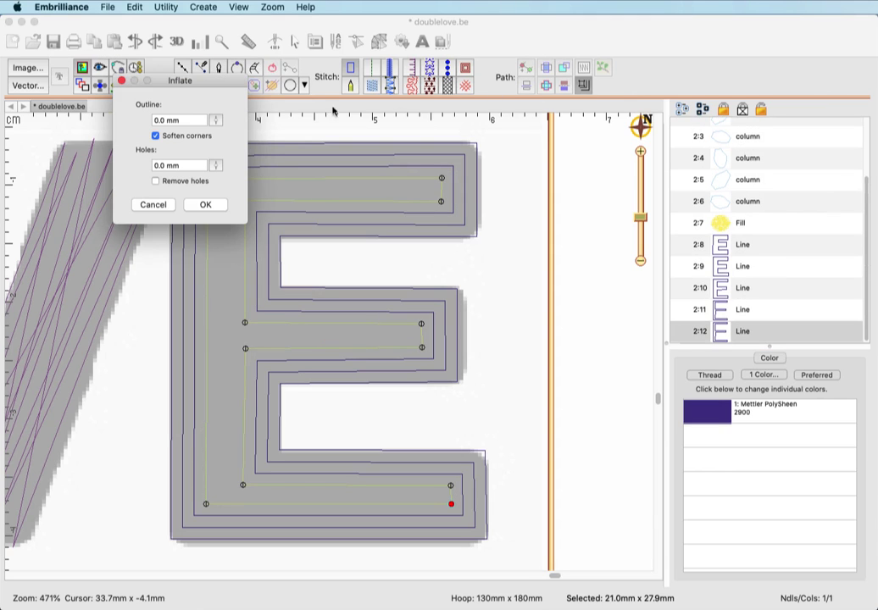
{"action": "left_click", "coordinate": [216, 123]}
{"action": "left_click_drag", "start_coordinate": [216, 125], "coordinate": [217, 140]}
{"action": "left_click", "coordinate": [212, 204]}
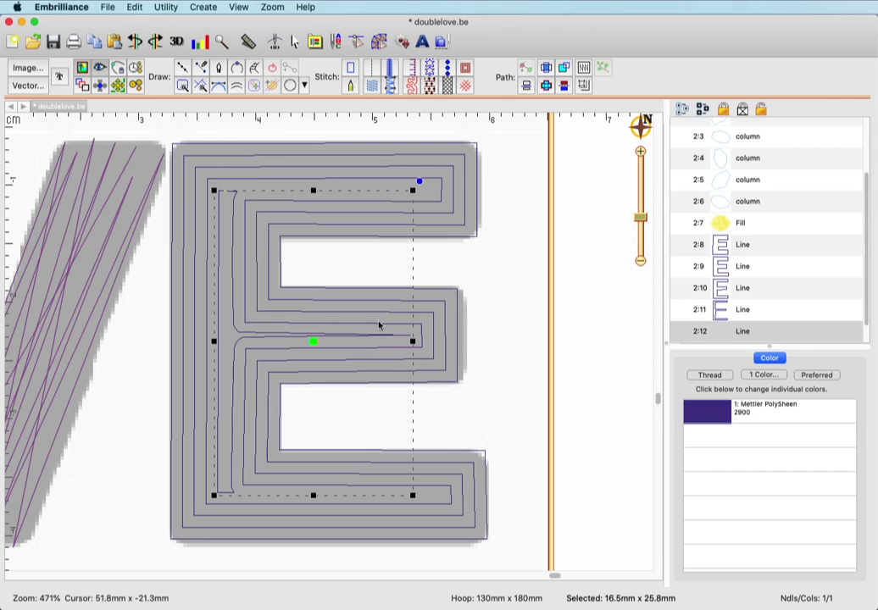
{"action": "left_click", "coordinate": [530, 284]}
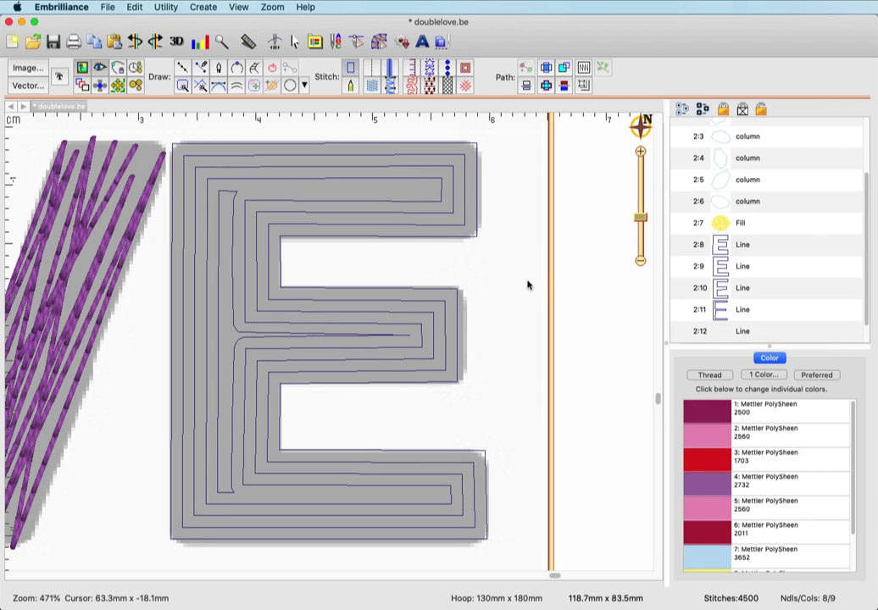
- Pull the innermost outline's middle-arm spike back into the E's stem and delete the empty line object above it in the object list
{"action": "left_click", "coordinate": [243, 338]}
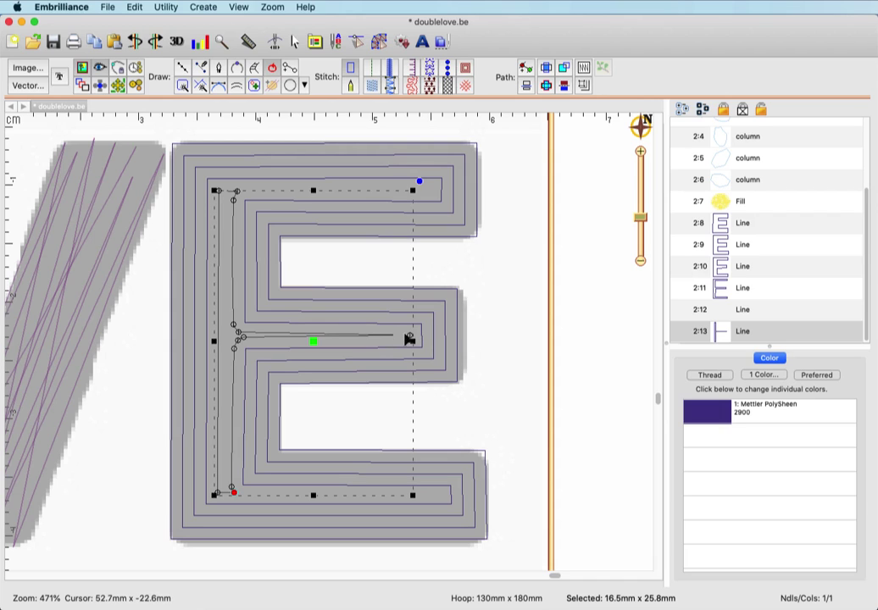
{"action": "left_click_drag", "start_coordinate": [413, 338], "coordinate": [235, 343]}
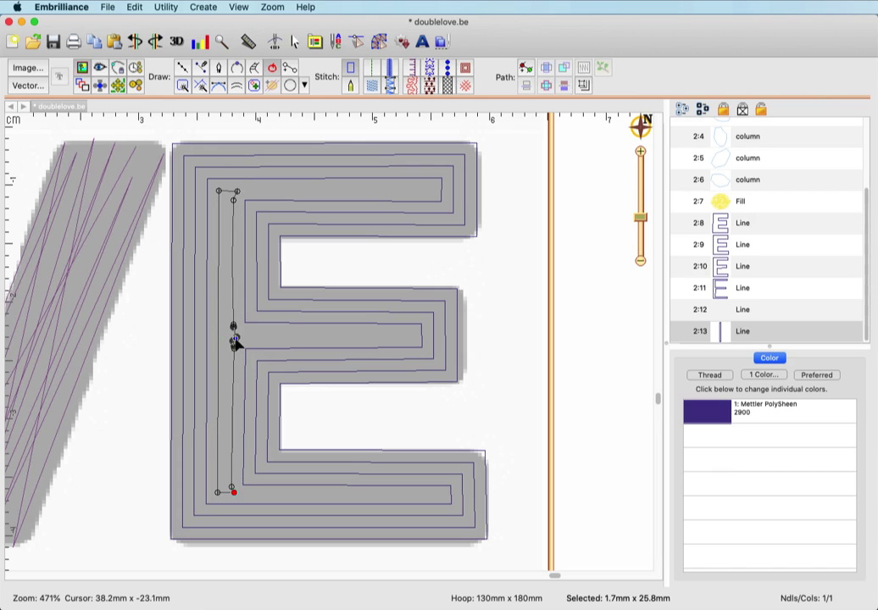
{"action": "left_click", "coordinate": [413, 277]}
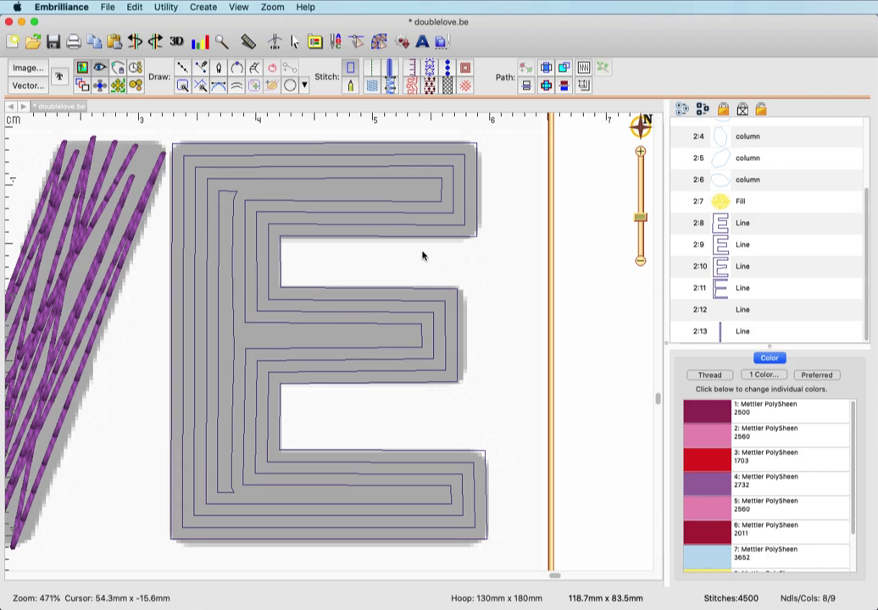
{"action": "left_click", "coordinate": [721, 313]}
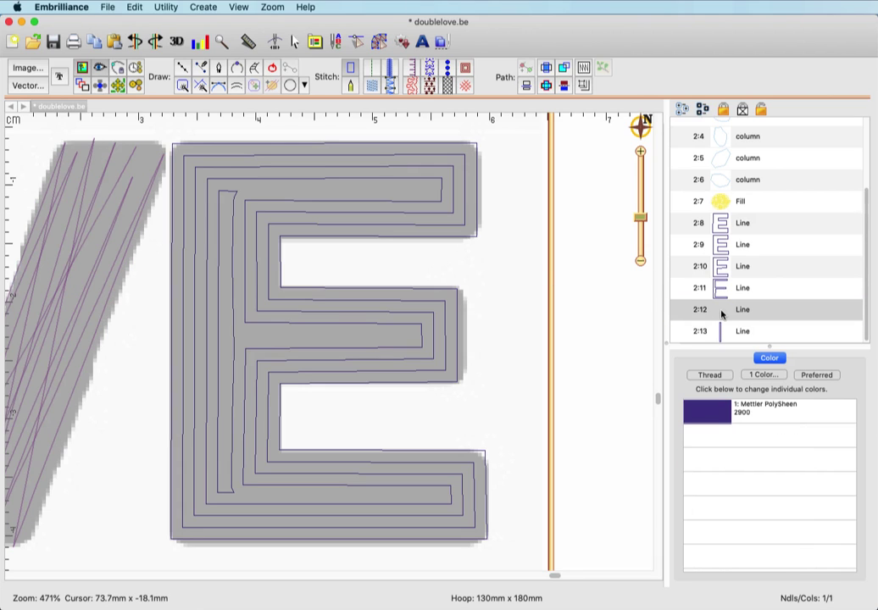
{"action": "left_click", "coordinate": [722, 317]}
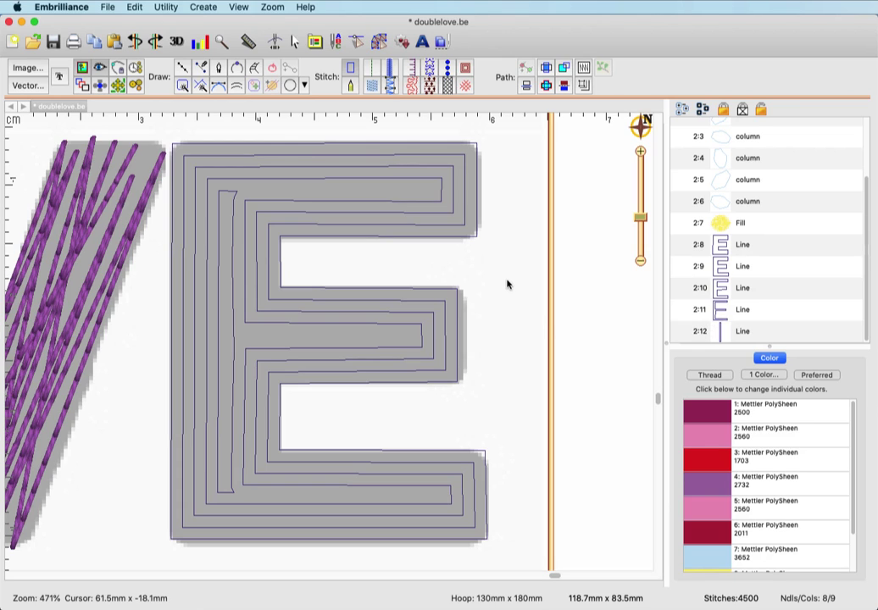
- Select all five nested E lines and convert them to run stitches of type Bean, 3-pass, 2.5 mm length
{"action": "left_click", "coordinate": [723, 252]}
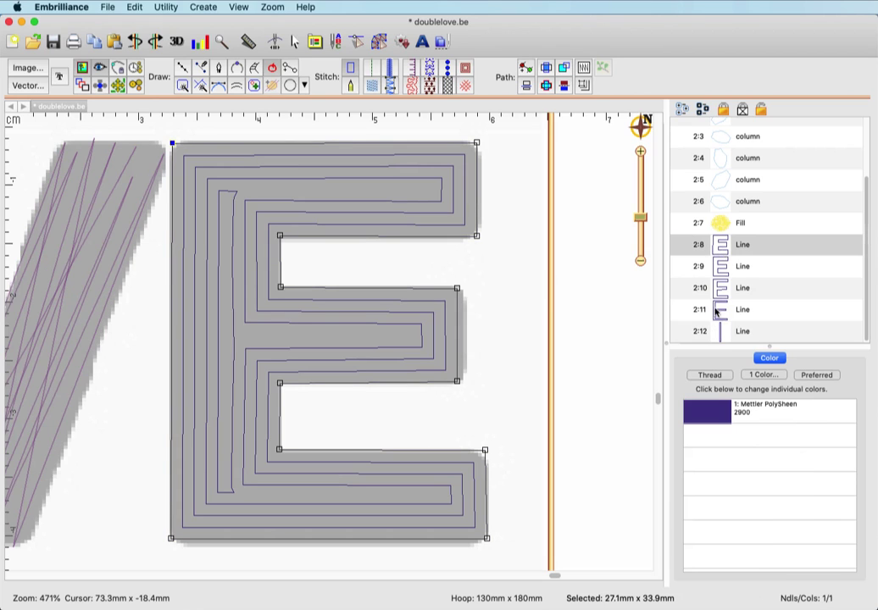
{"action": "left_click", "coordinate": [720, 330], "text": "shift"}
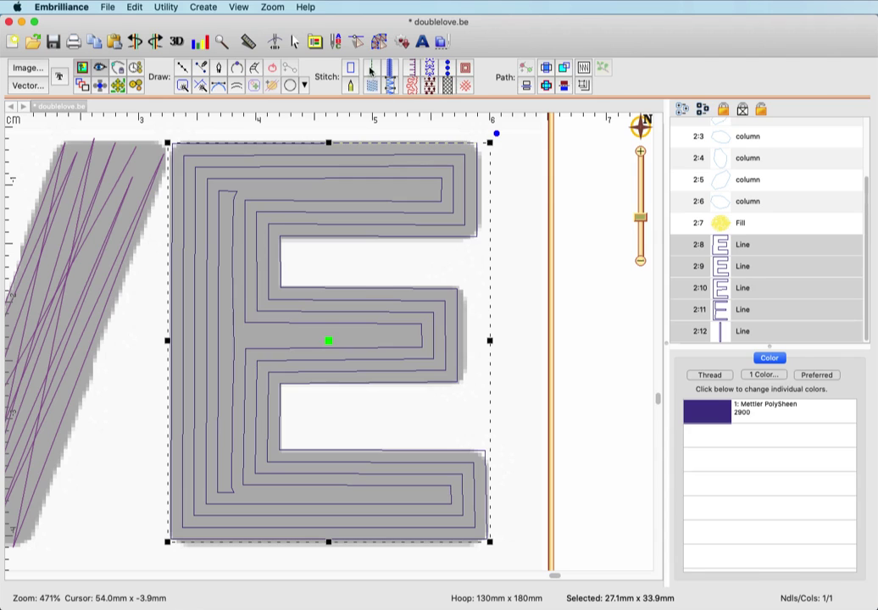
{"action": "left_click", "coordinate": [298, 53]}
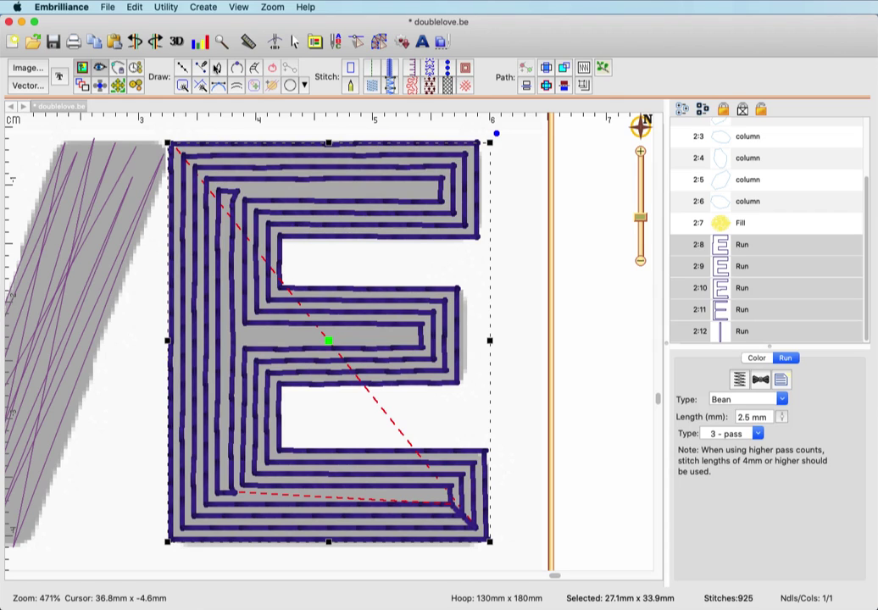
- Apply Auto Entry/Exit to the five E runs and deselect them
{"action": "left_click", "coordinate": [205, 8]}
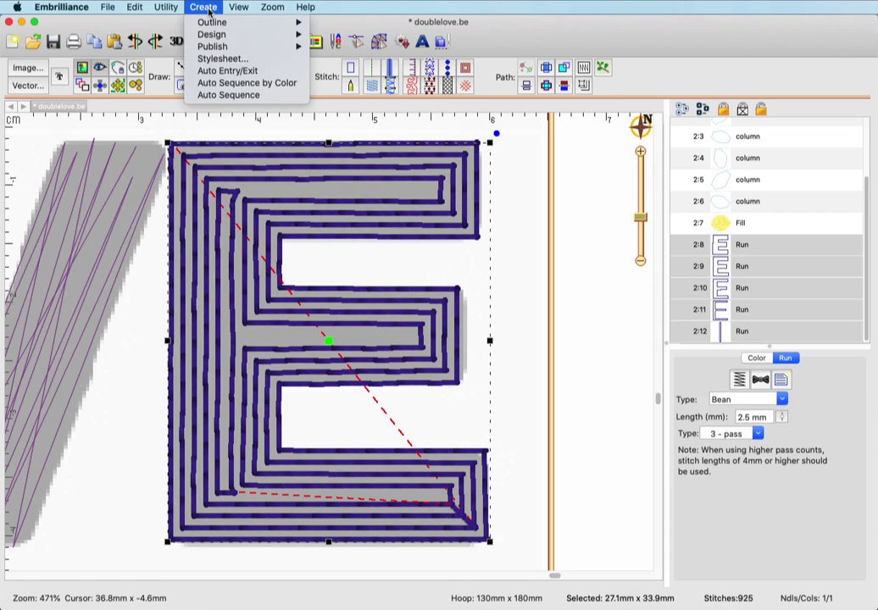
{"action": "left_click", "coordinate": [222, 72]}
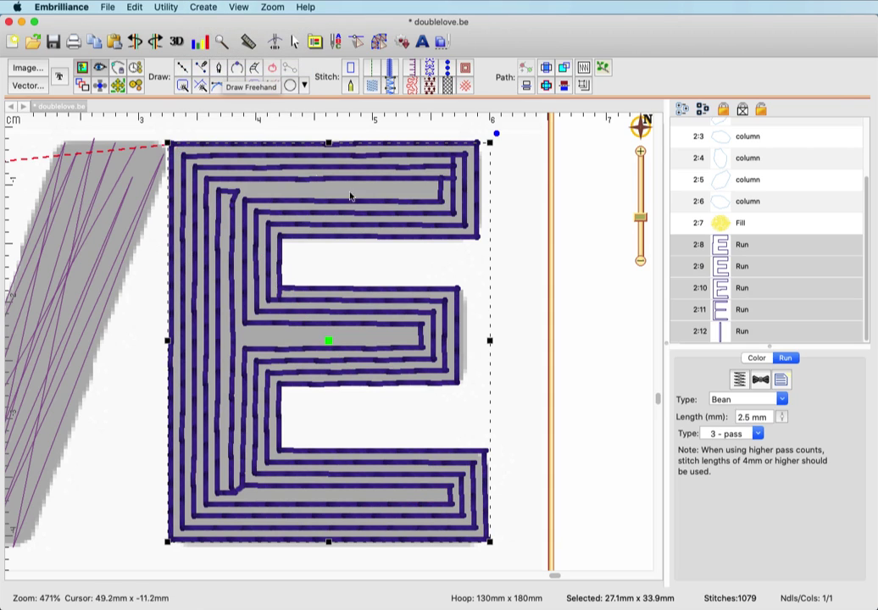
{"action": "left_click", "coordinate": [521, 261]}
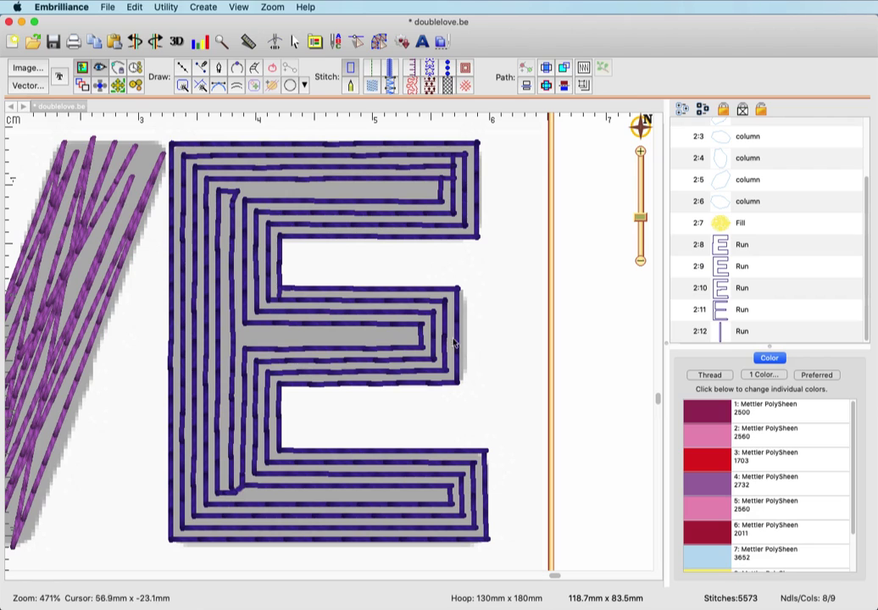
- Turn on the tie at entry and turn off the tie at exit for the outermost E run
{"action": "left_click", "coordinate": [234, 495]}
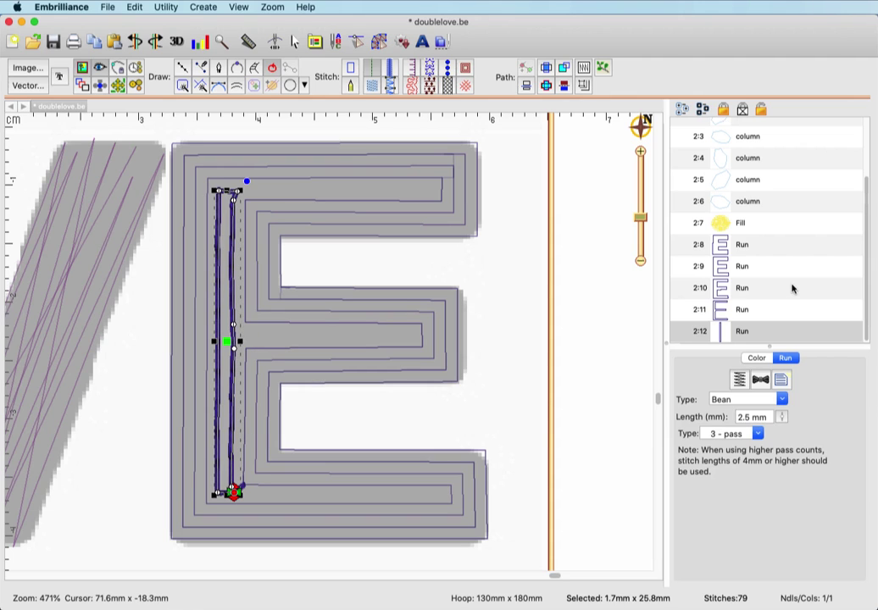
{"action": "left_click", "coordinate": [749, 250]}
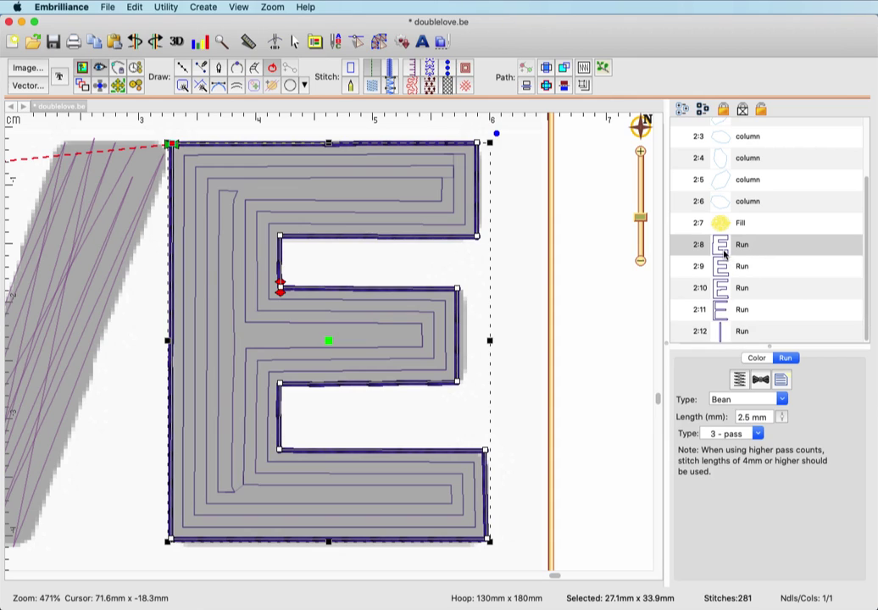
{"action": "left_click", "coordinate": [780, 380]}
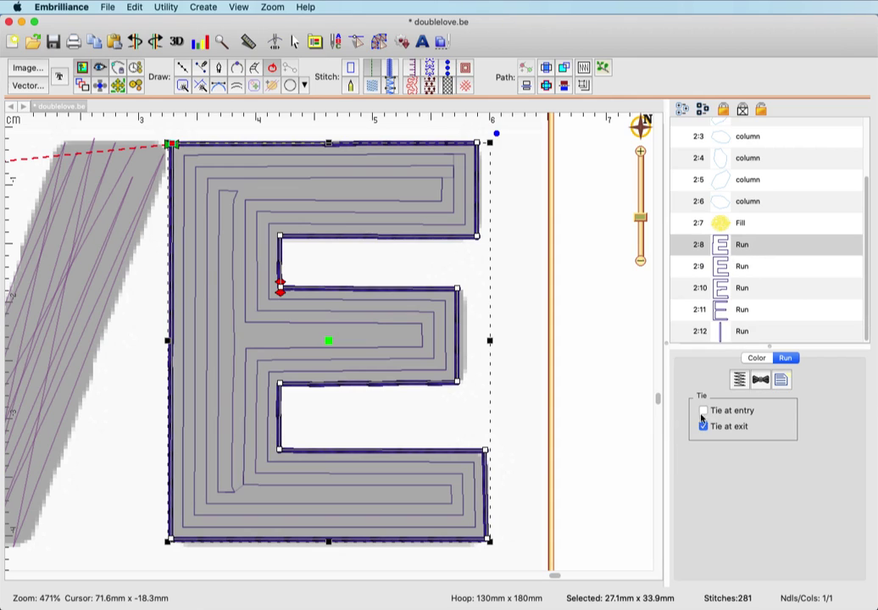
{"action": "left_click", "coordinate": [704, 410]}
{"action": "left_click", "coordinate": [703, 426]}
- Turn off the tie at exit for the second, third and fourth nested E runs
{"action": "left_click", "coordinate": [784, 268]}
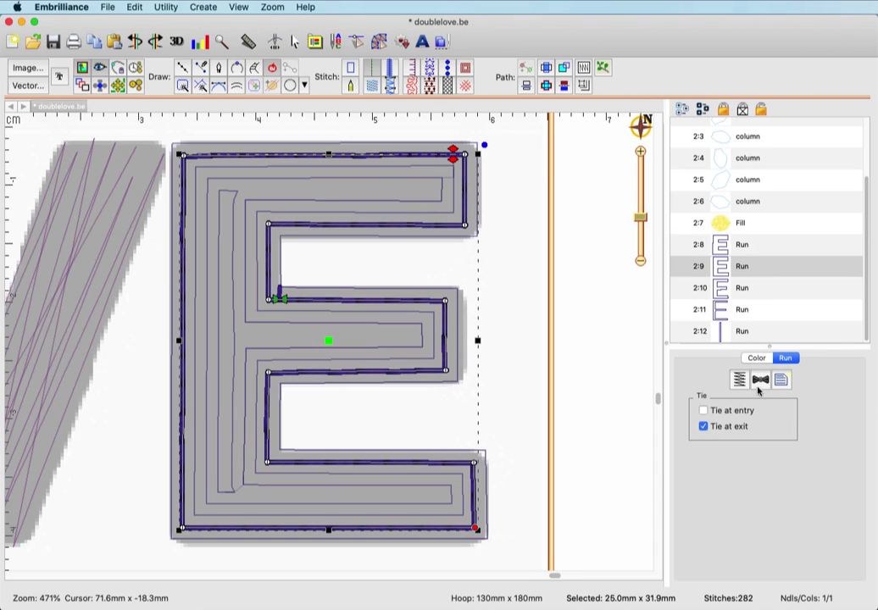
{"action": "left_click", "coordinate": [719, 428]}
{"action": "left_click", "coordinate": [717, 287]}
{"action": "left_click", "coordinate": [716, 427]}
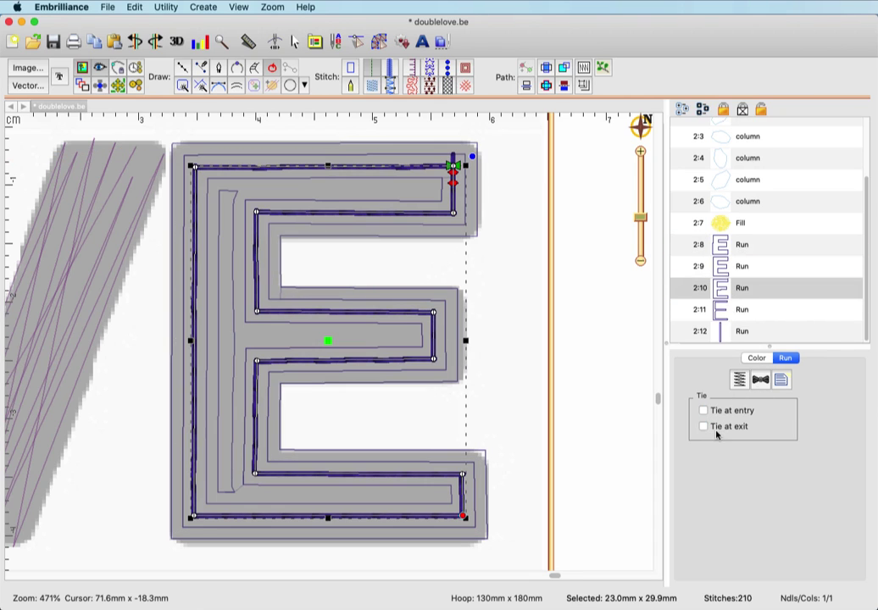
{"action": "left_click", "coordinate": [738, 309]}
{"action": "left_click", "coordinate": [703, 426]}
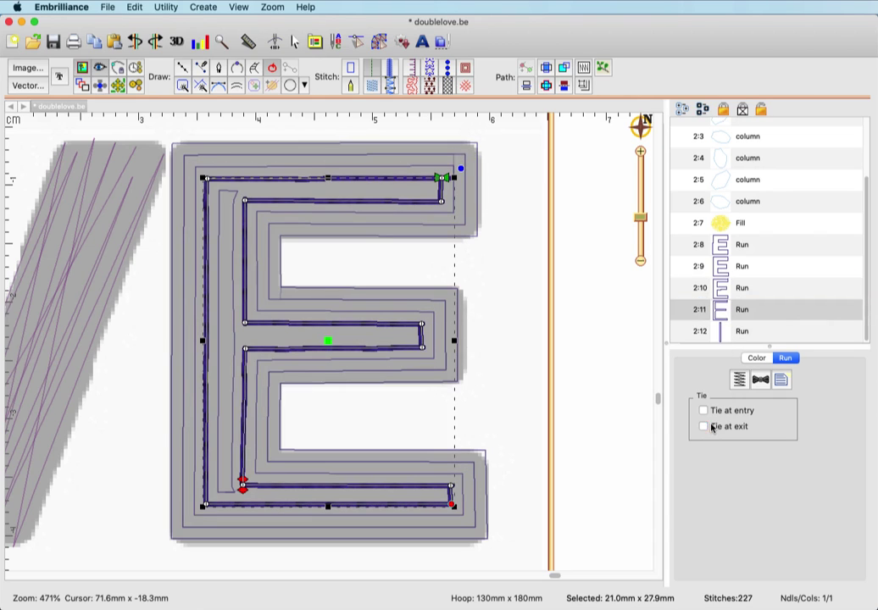
- Toggle the tie at exit off and back on for the innermost stem run, and view both LOVE words in full
{"action": "left_click", "coordinate": [719, 331]}
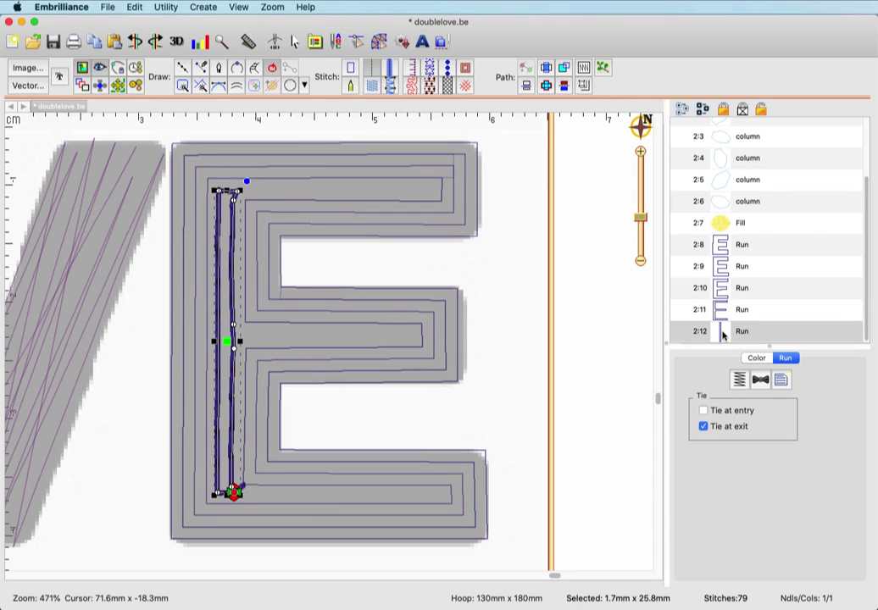
{"action": "left_click", "coordinate": [703, 426]}
{"action": "left_click", "coordinate": [703, 426]}
{"action": "left_click", "coordinate": [623, 426]}
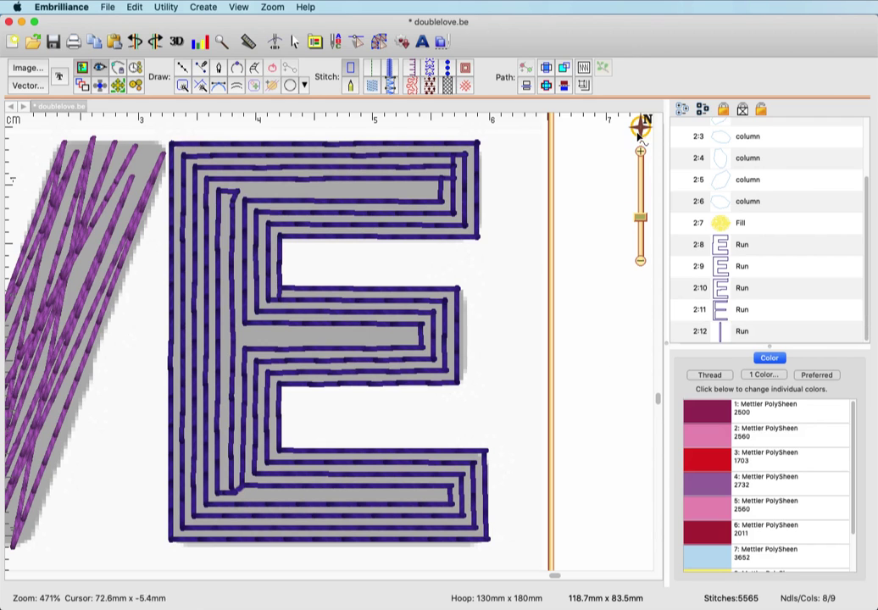
{"action": "mouse_move", "coordinate": [640, 127]}
{"action": "left_click", "coordinate": [535, 123]}
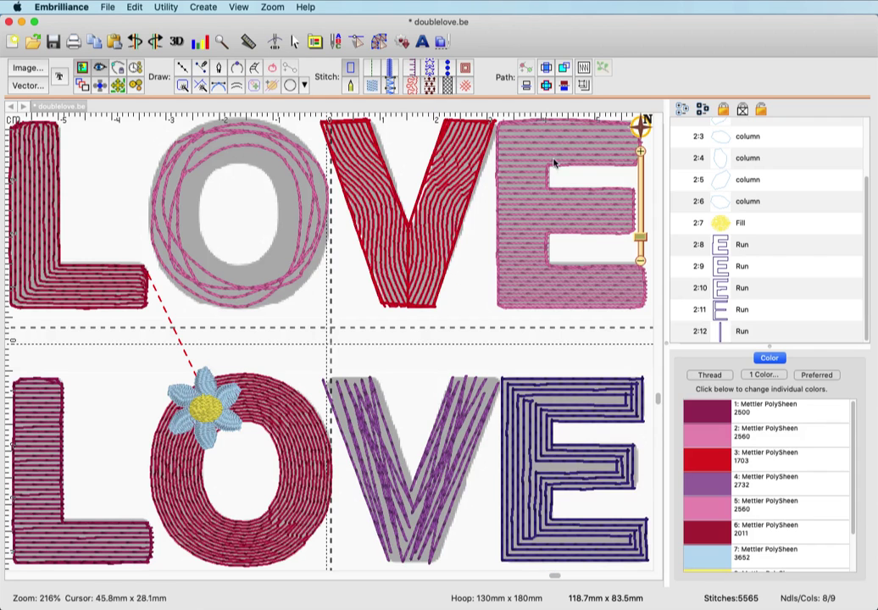